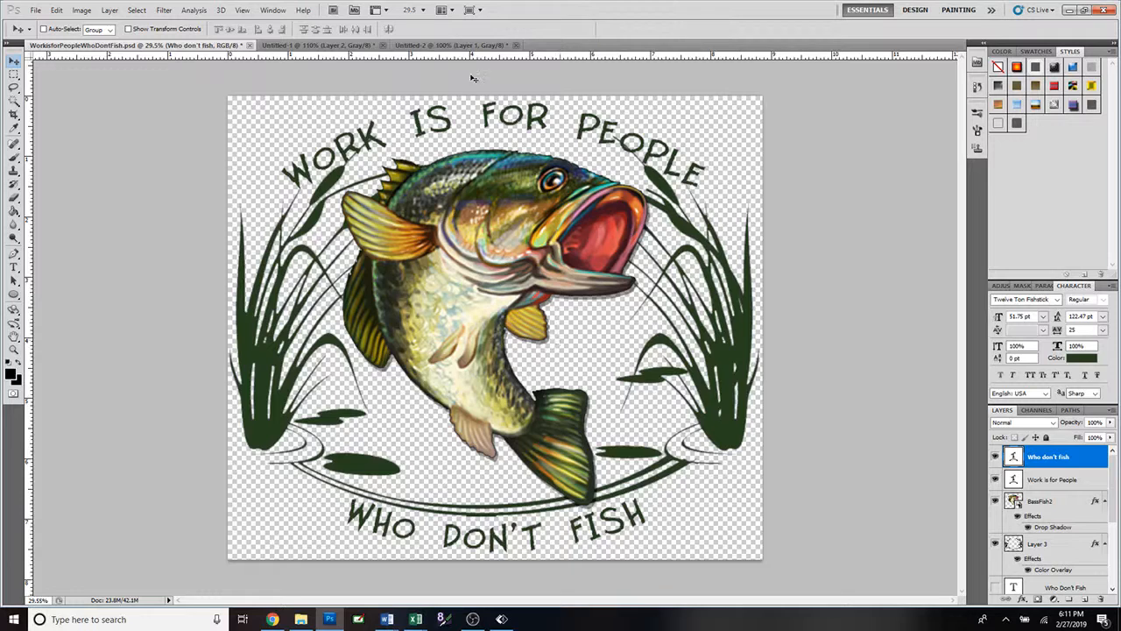
# Switch to the Untitled-2 cattail artwork and look at the blending options of Layer 1
pyautogui.click(454, 45)
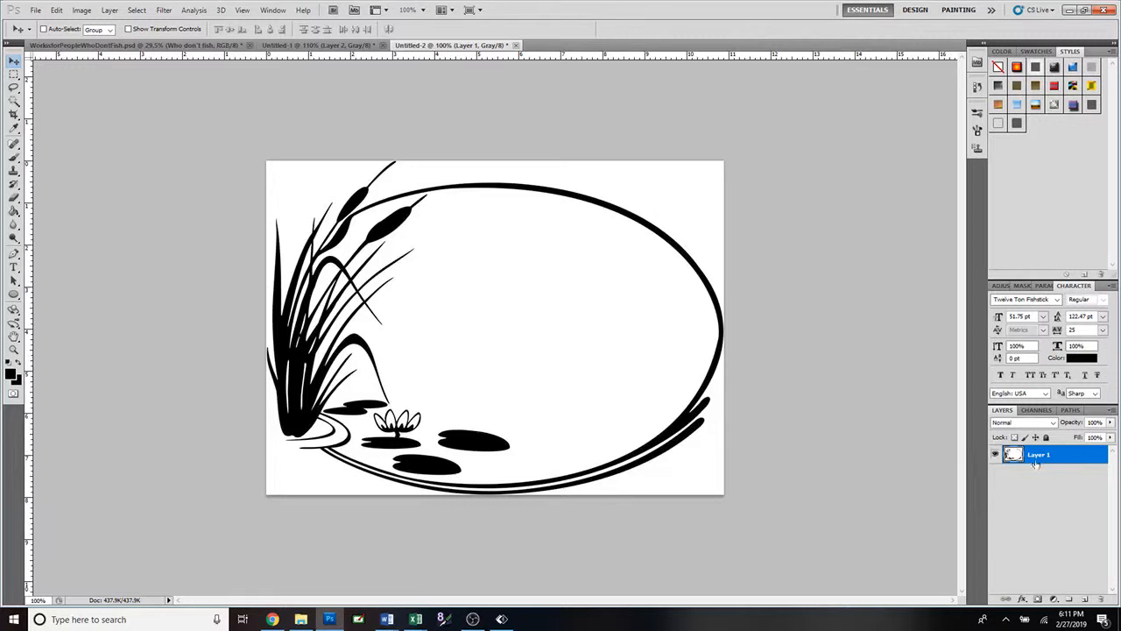
pyautogui.doubleClick(1062, 458)
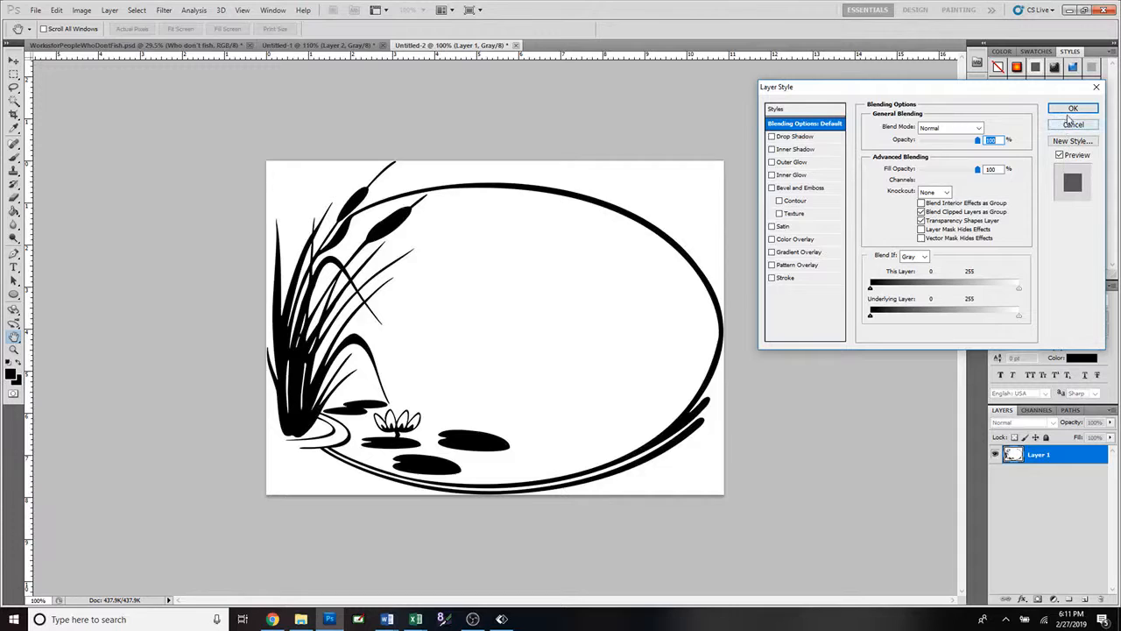
pyautogui.click(1070, 125)
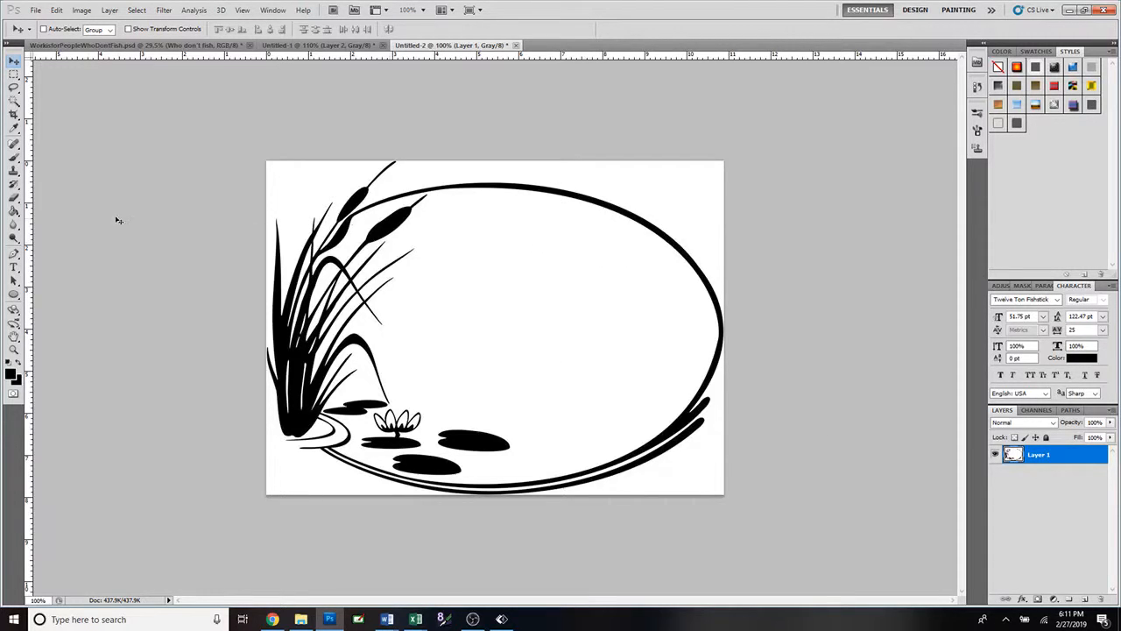
# Use the Magic Wand to delete the white areas inside the oval, outside its upper right, and around the reeds' left side, leaving nothing selected
pyautogui.click(14, 104)
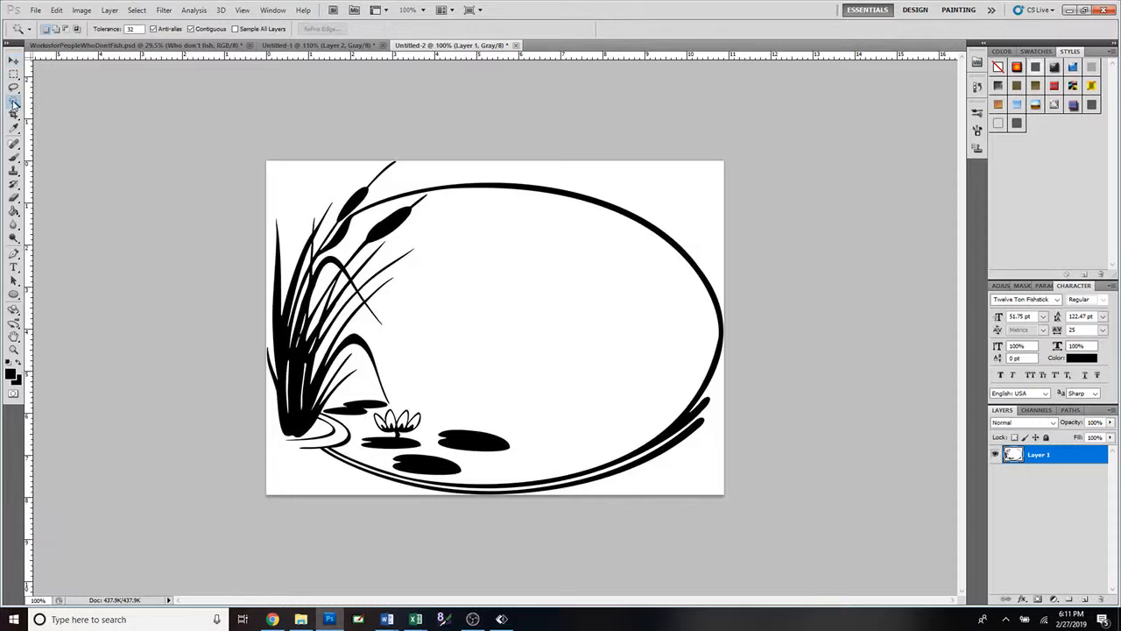
pyautogui.click(467, 308)
pyautogui.press('Delete')
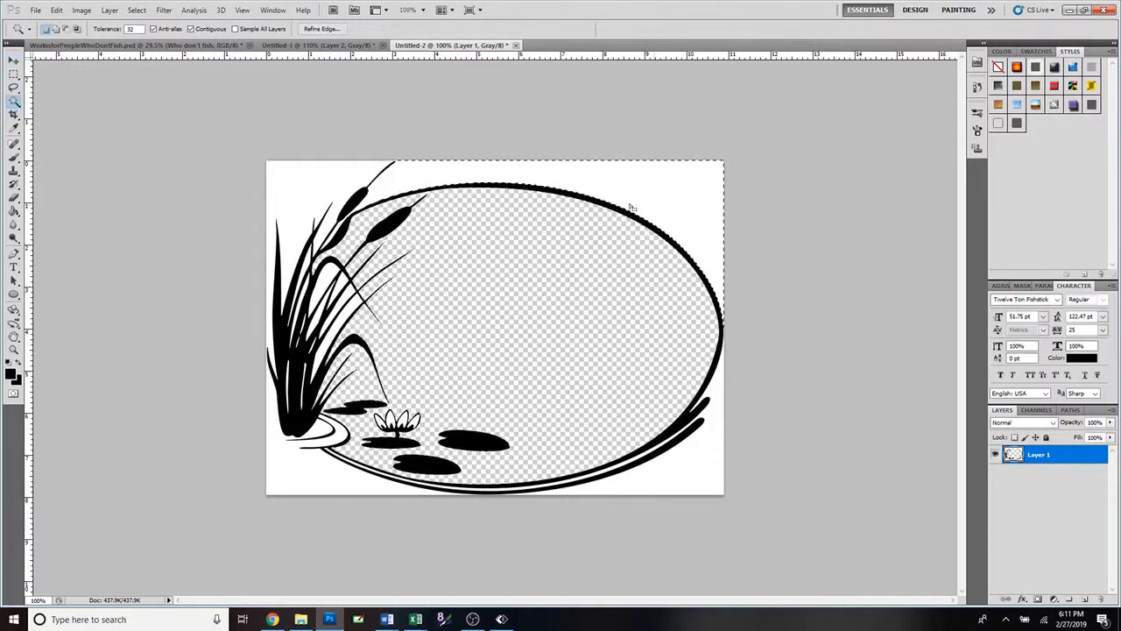
pyautogui.click(630, 206)
pyautogui.press('Delete')
pyautogui.click(300, 187)
pyautogui.press('Delete')
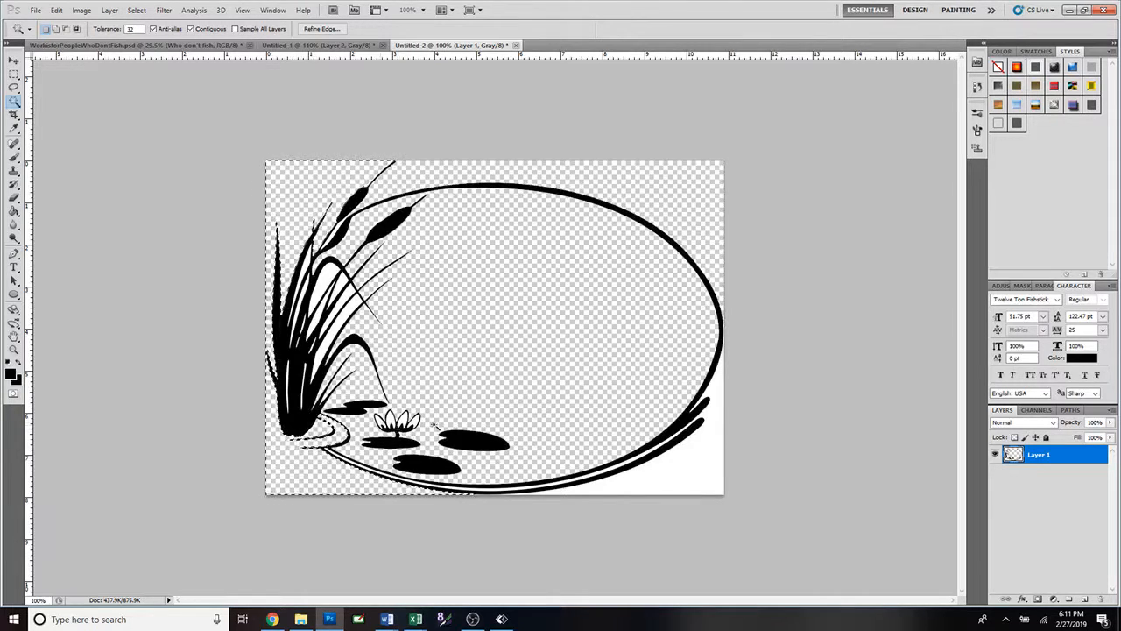
pyautogui.hotkey('ctrl', '+')
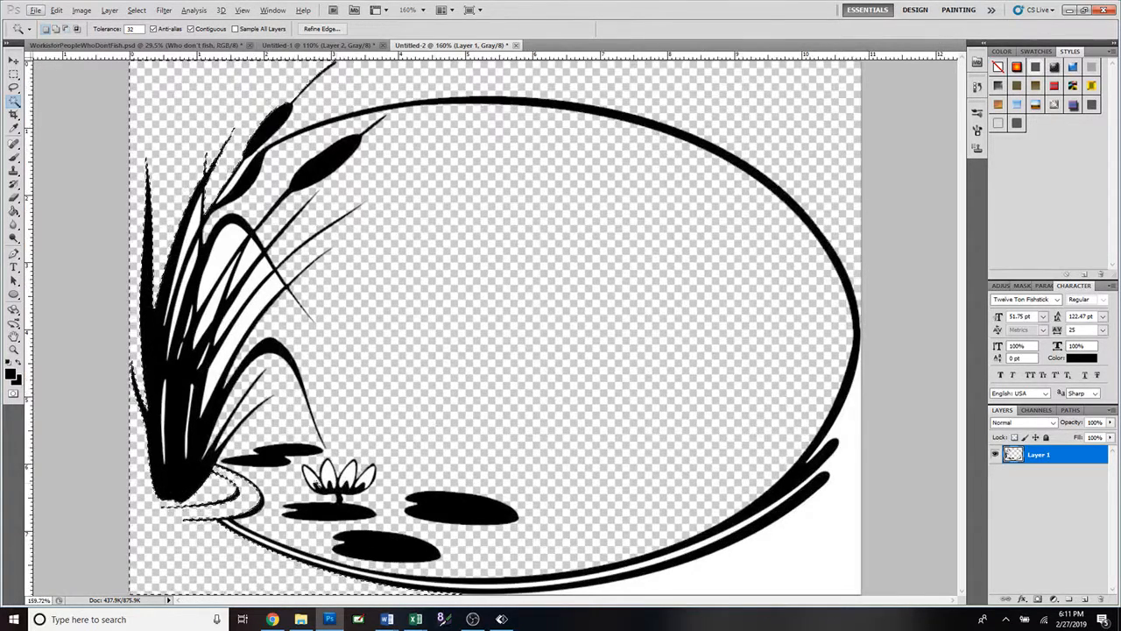
pyautogui.hotkey('ctrl', 'd')
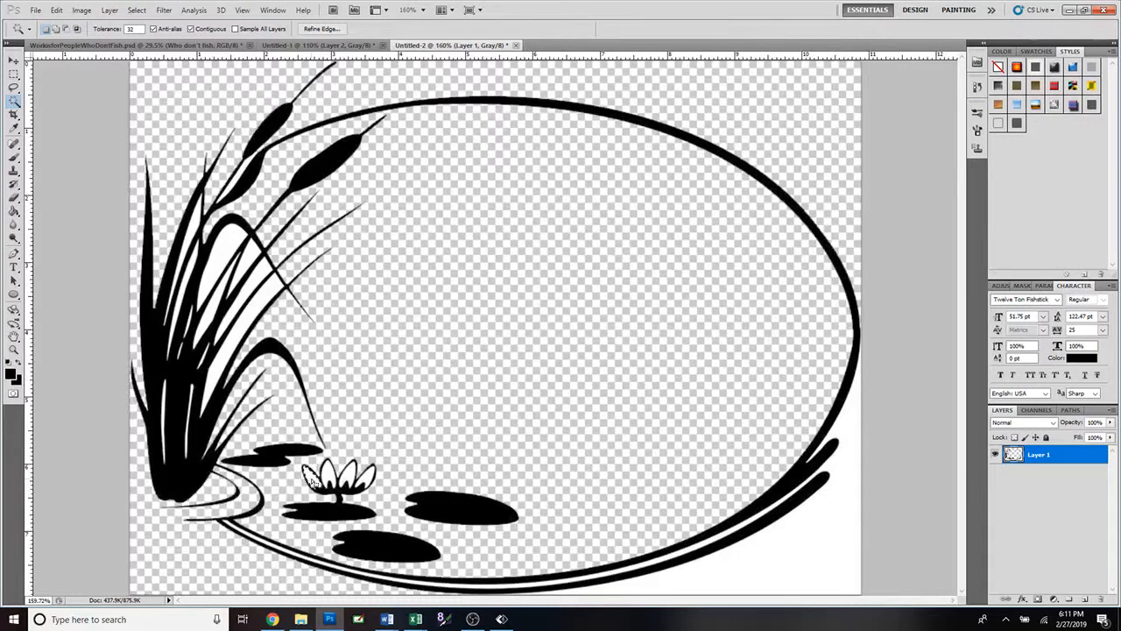
# Select the white insides of the water lily's petals together with the Magic Wand and delete them
pyautogui.click(312, 480)
pyautogui.keyDown('shift'); pyautogui.click(327, 474); pyautogui.keyUp('shift')
pyautogui.keyDown('shift'); pyautogui.click(349, 476); pyautogui.keyUp('shift')
pyautogui.keyDown('shift'); pyautogui.click(369, 480); pyautogui.keyUp('shift')
pyautogui.press('Delete')
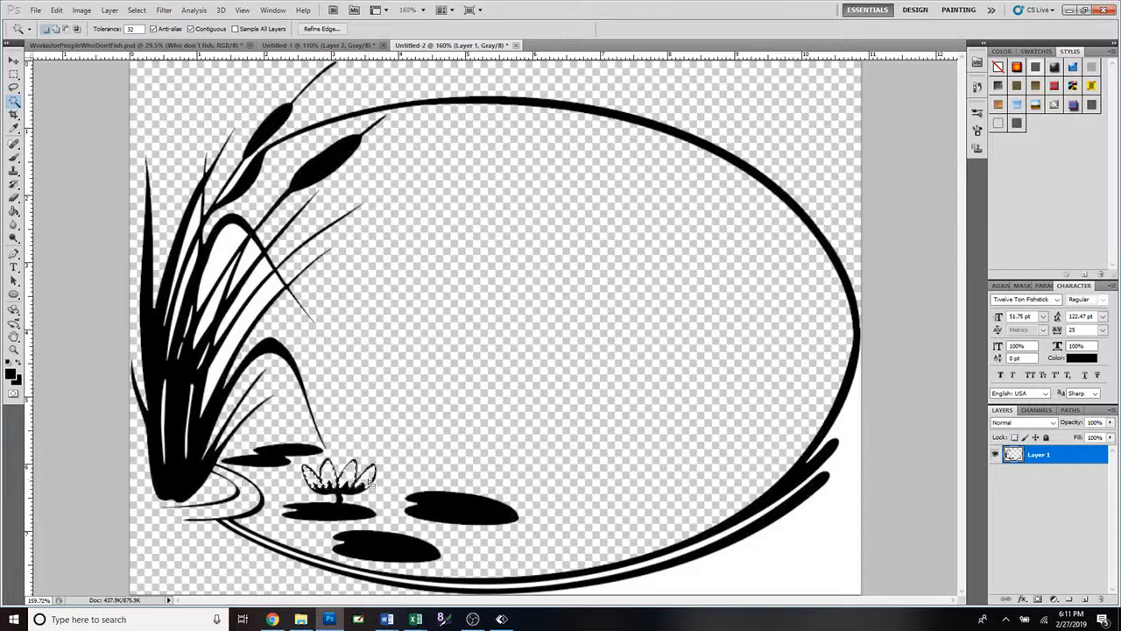
# Select the white gaps between the reed stems and leaves together, delete them, and clear the selection
pyautogui.click(236, 184)
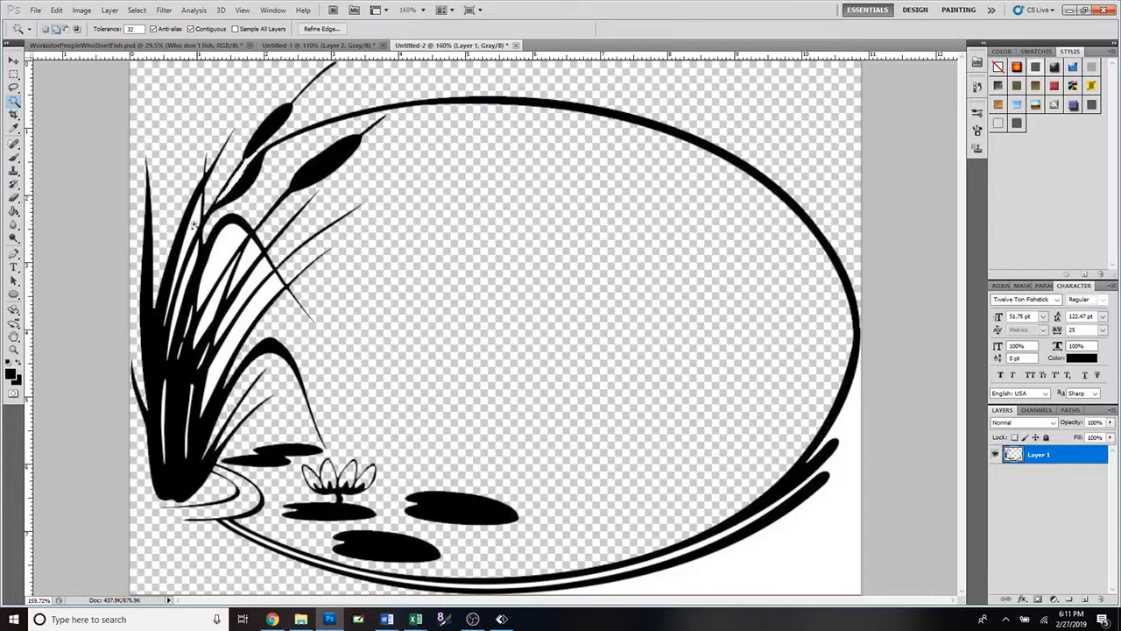
pyautogui.keyDown('shift'); pyautogui.click(192, 260); pyautogui.keyUp('shift')
pyautogui.keyDown('shift'); pyautogui.click(218, 295); pyautogui.keyUp('shift')
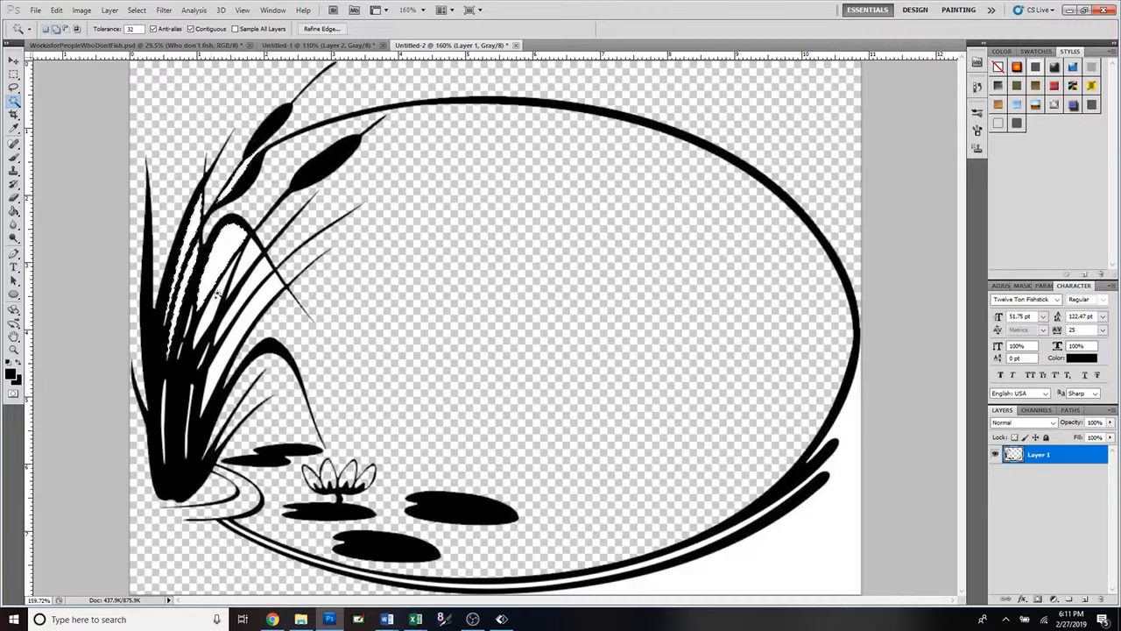
pyautogui.keyDown('shift'); pyautogui.click(247, 261); pyautogui.keyUp('shift')
pyautogui.keyDown('shift'); pyautogui.click(261, 270); pyautogui.keyUp('shift')
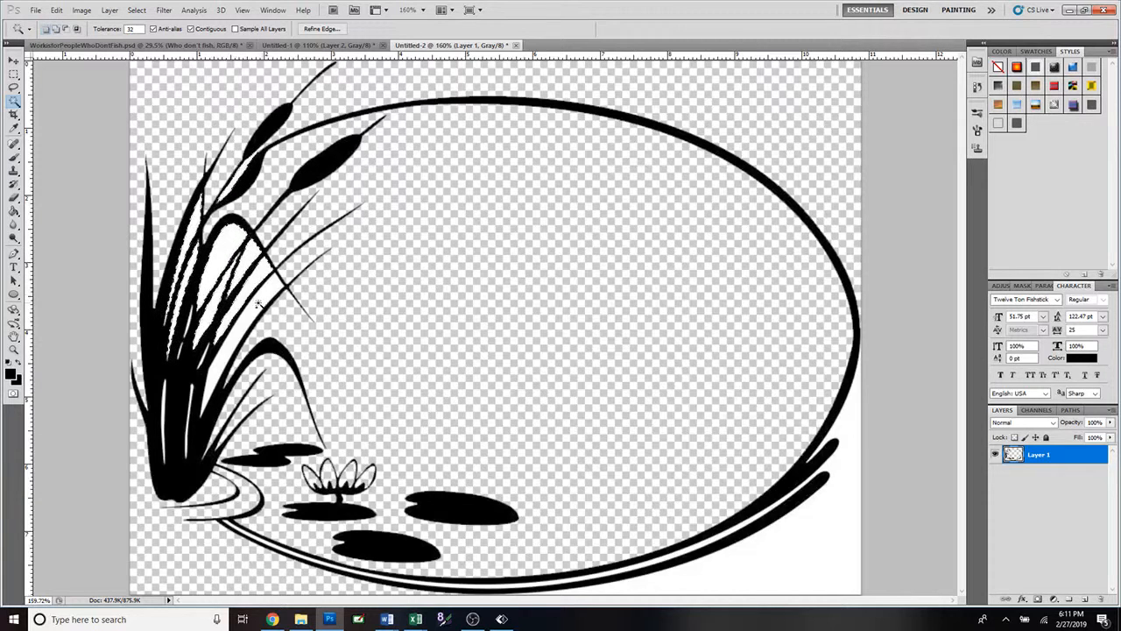
pyautogui.keyDown('shift'); pyautogui.click(247, 318); pyautogui.keyUp('shift')
pyautogui.keyDown('shift'); pyautogui.click(164, 434); pyautogui.keyUp('shift')
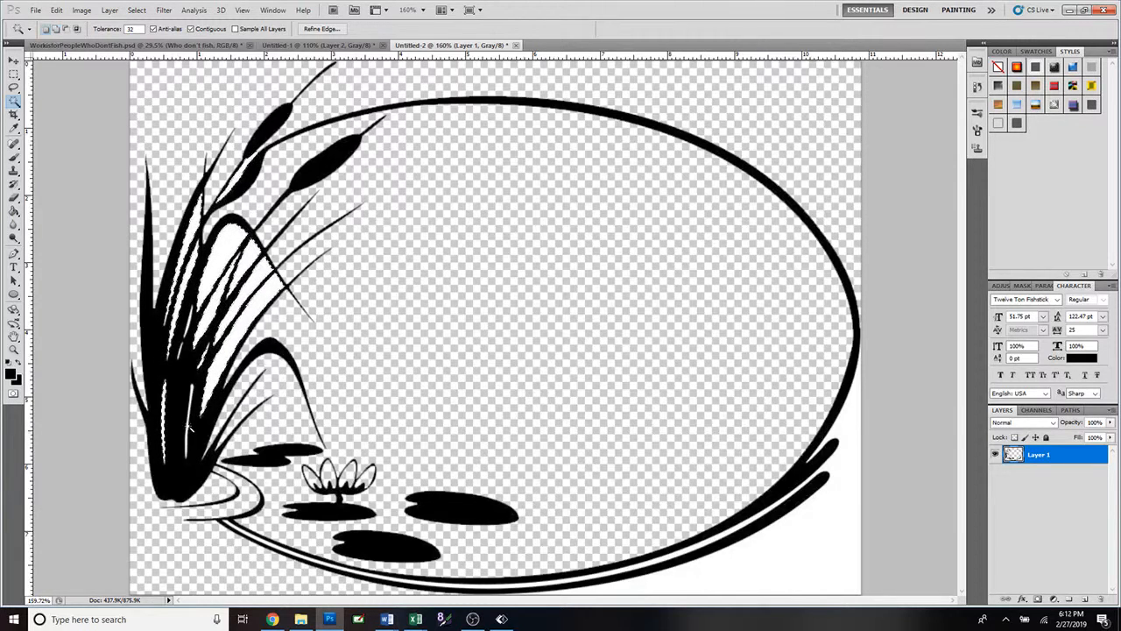
pyautogui.keyDown('shift'); pyautogui.click(189, 425); pyautogui.keyUp('shift')
pyautogui.press('Delete')
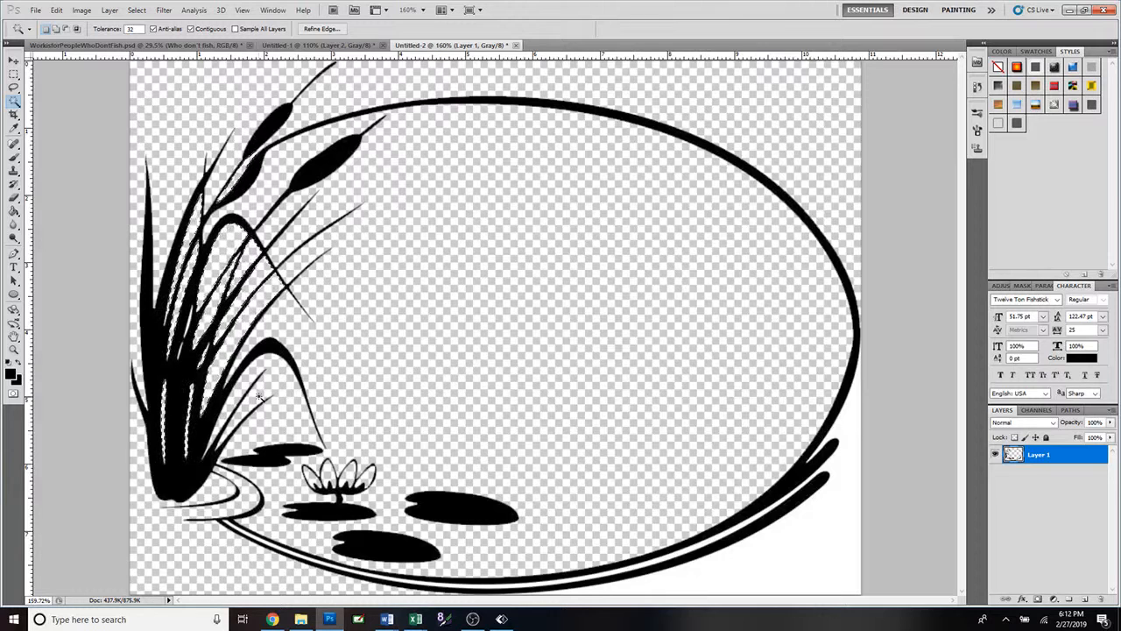
pyautogui.hotkey('ctrl', 'd')
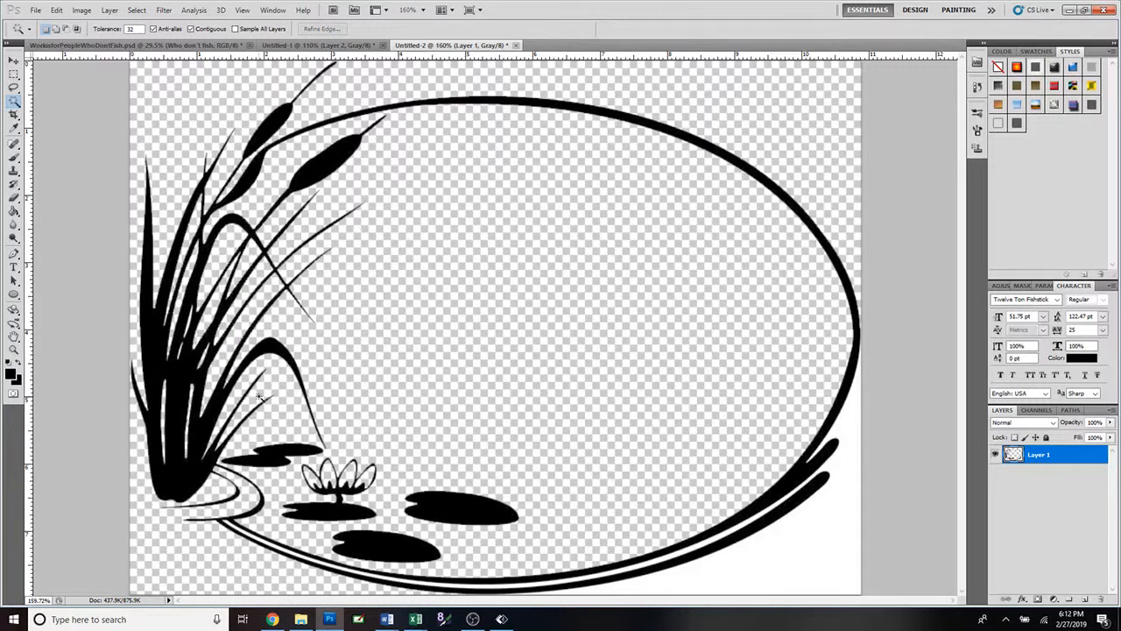
# Delete the remaining white area outside the oval's lower right, including the strip between the double lines, and clear the selection
pyautogui.scroll(3, 259, 397)
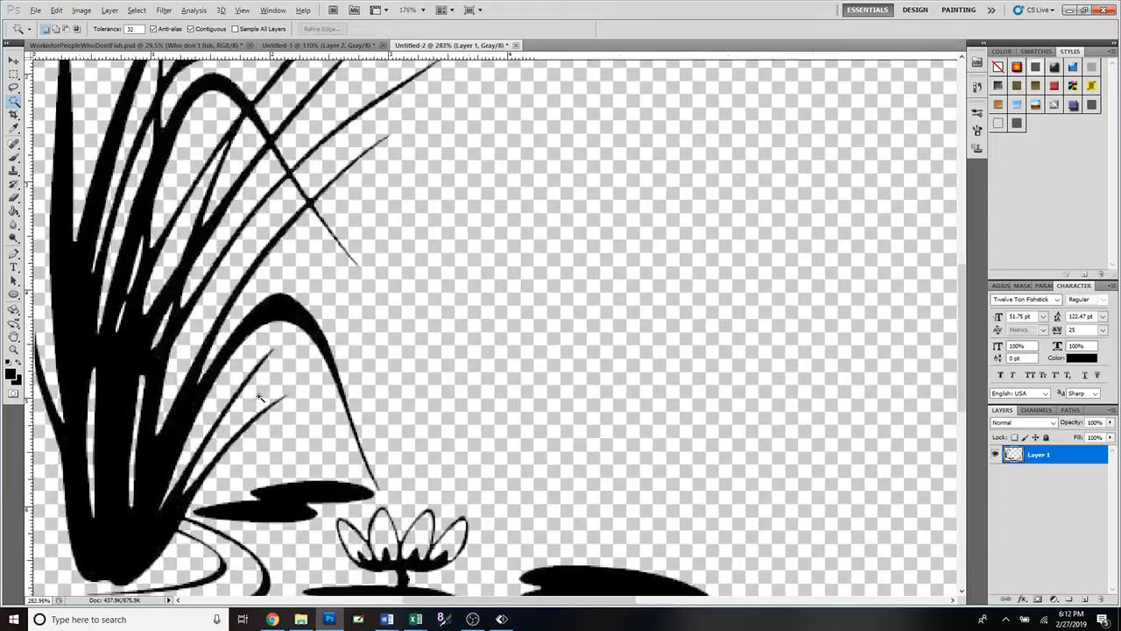
pyautogui.scroll(-3, 499, 386)
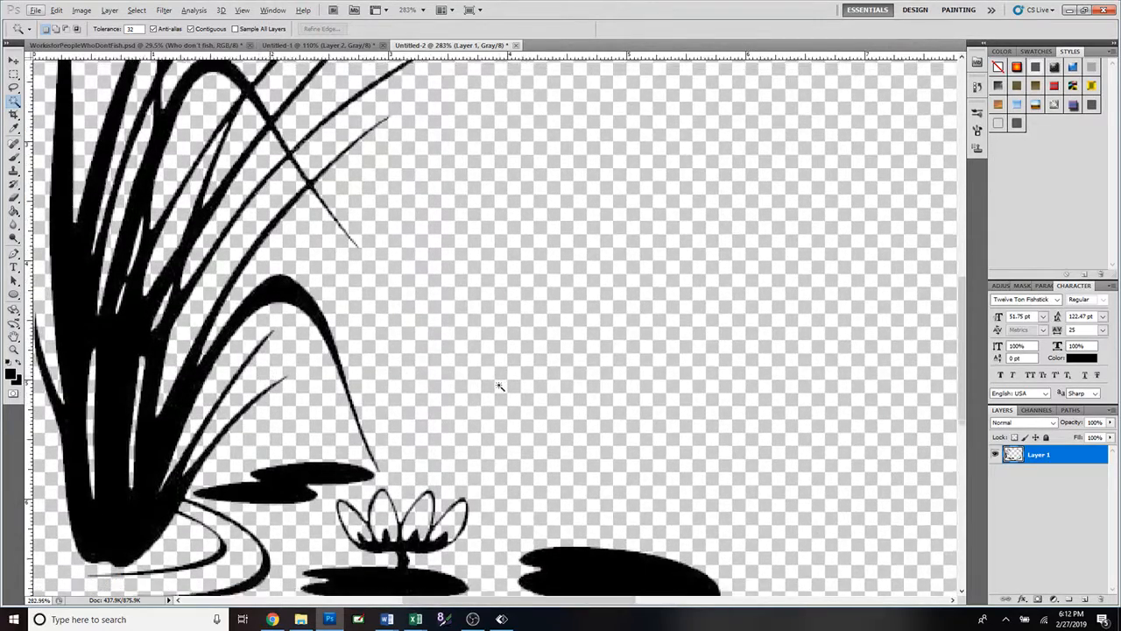
pyautogui.scroll(3, 500, 386)
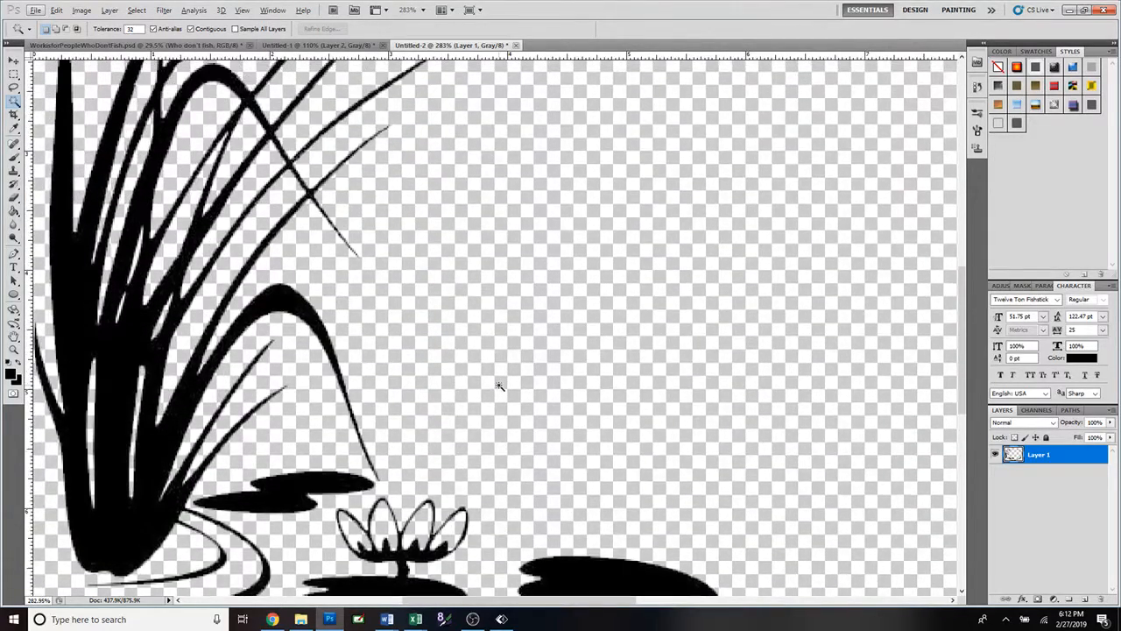
pyautogui.scroll(3, 500, 385)
pyautogui.scroll(-4, 499, 386)
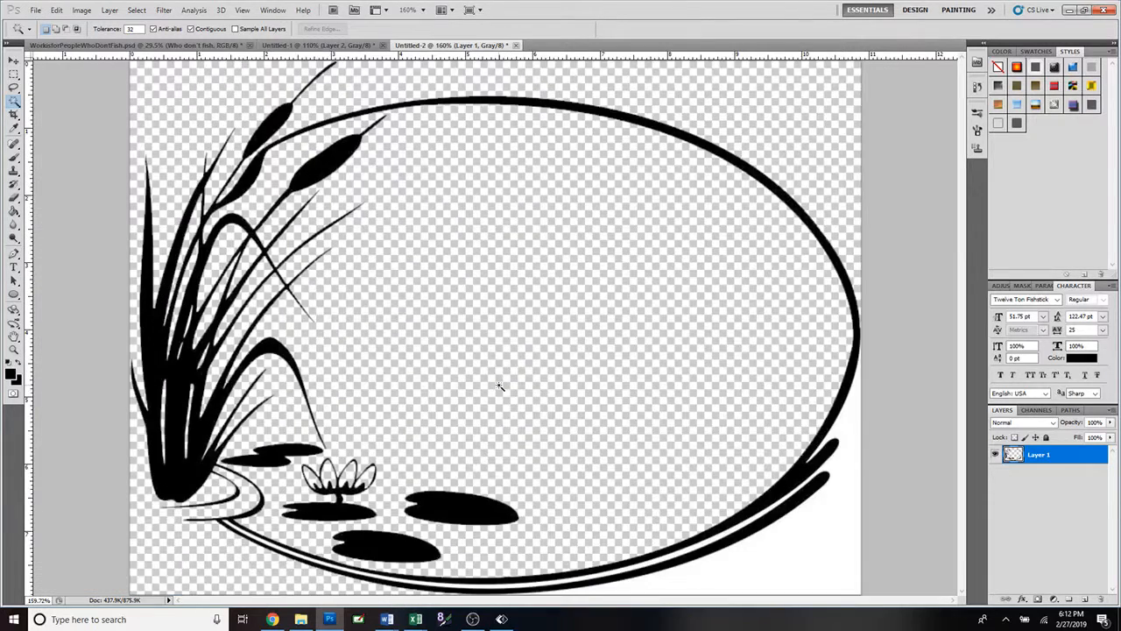
pyautogui.scroll(-1, 500, 385)
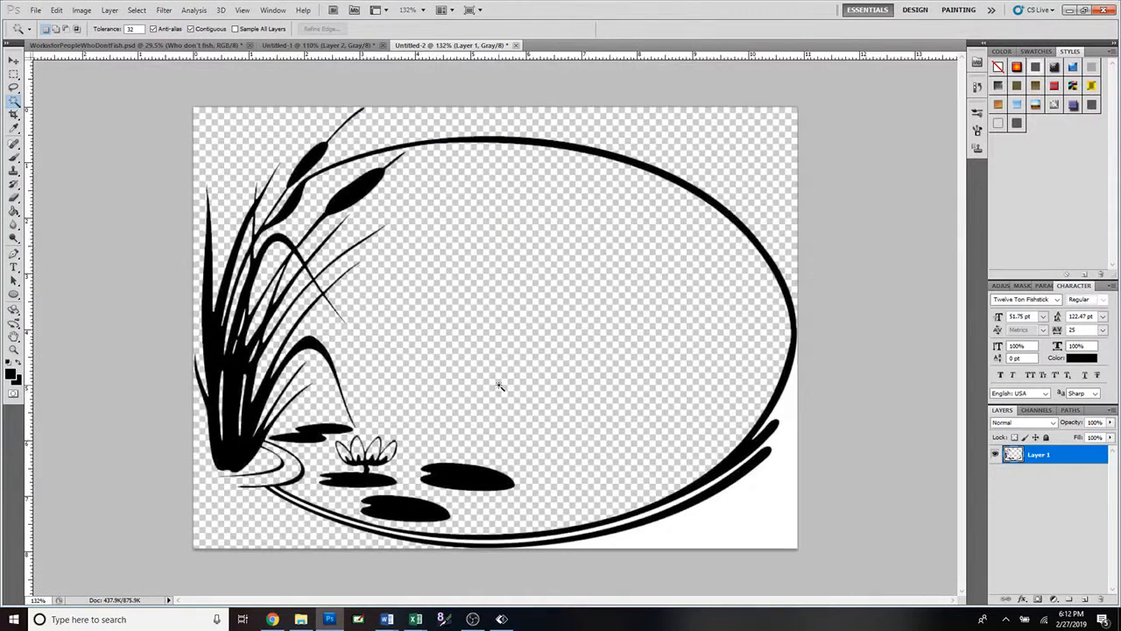
pyautogui.click(748, 525)
pyautogui.press('Delete')
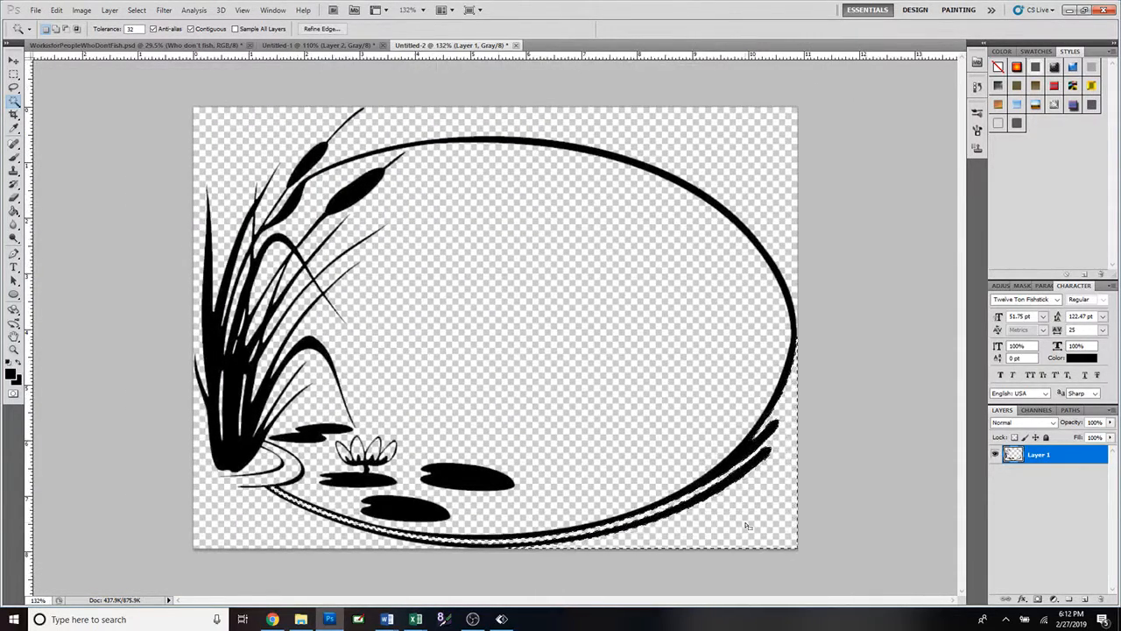
pyautogui.hotkey('ctrl', 'd')
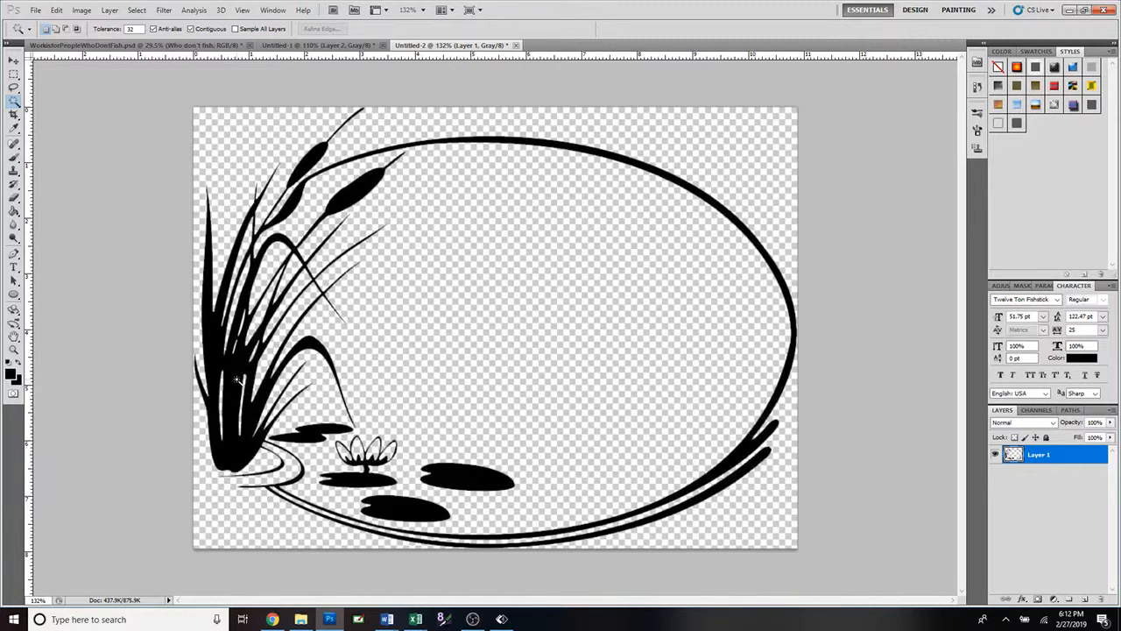
# Create a new empty layer with the default settings and place it below Layer 1
pyautogui.click(14, 61)
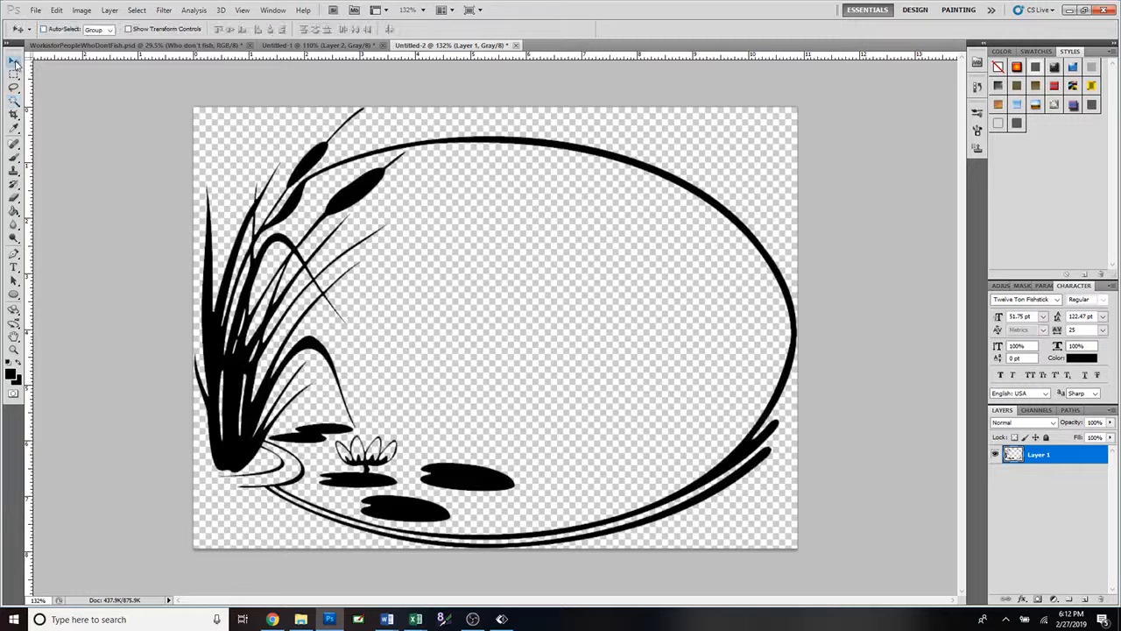
pyautogui.click(114, 11)
pyautogui.moveTo(121, 22)
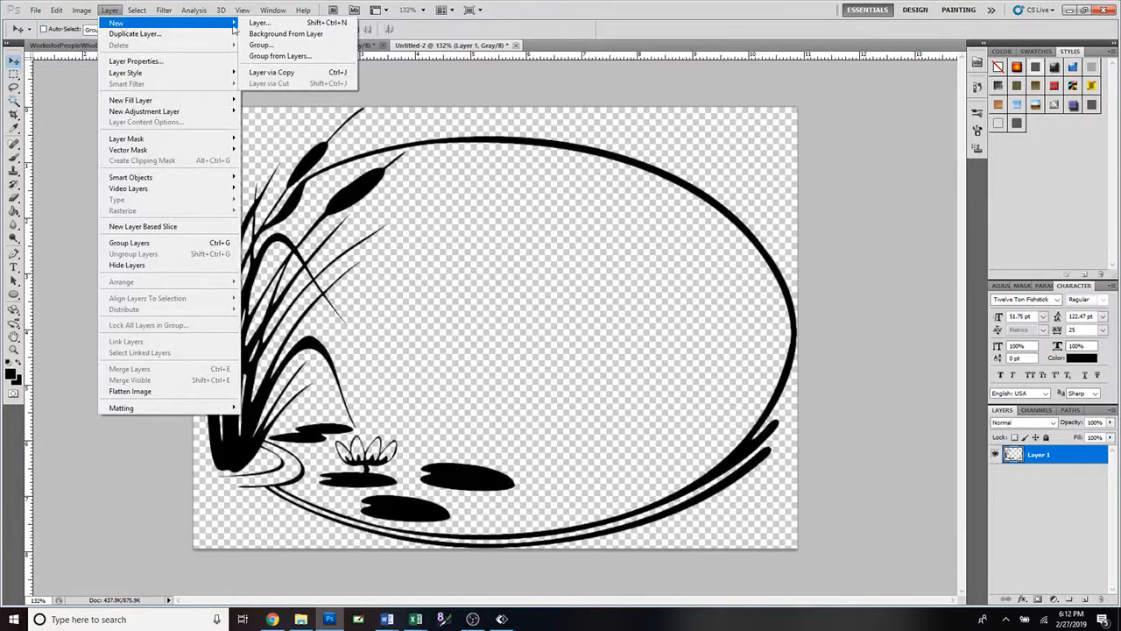
pyautogui.click(259, 21)
pyautogui.click(669, 199)
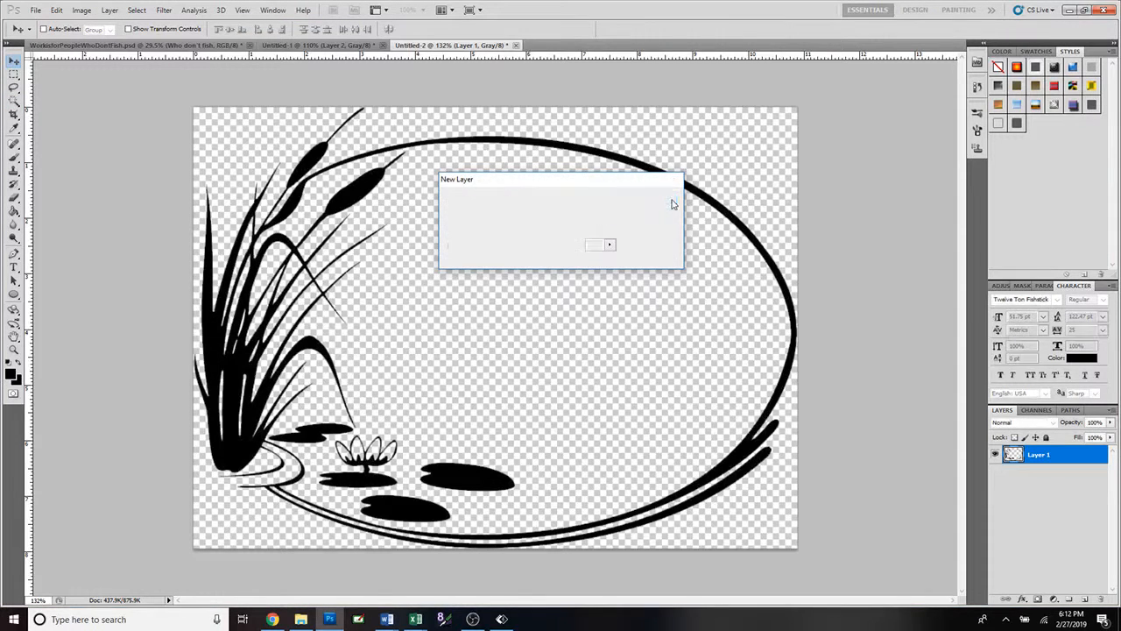
pyautogui.moveTo(1054, 462); pyautogui.dragTo(1031, 479)
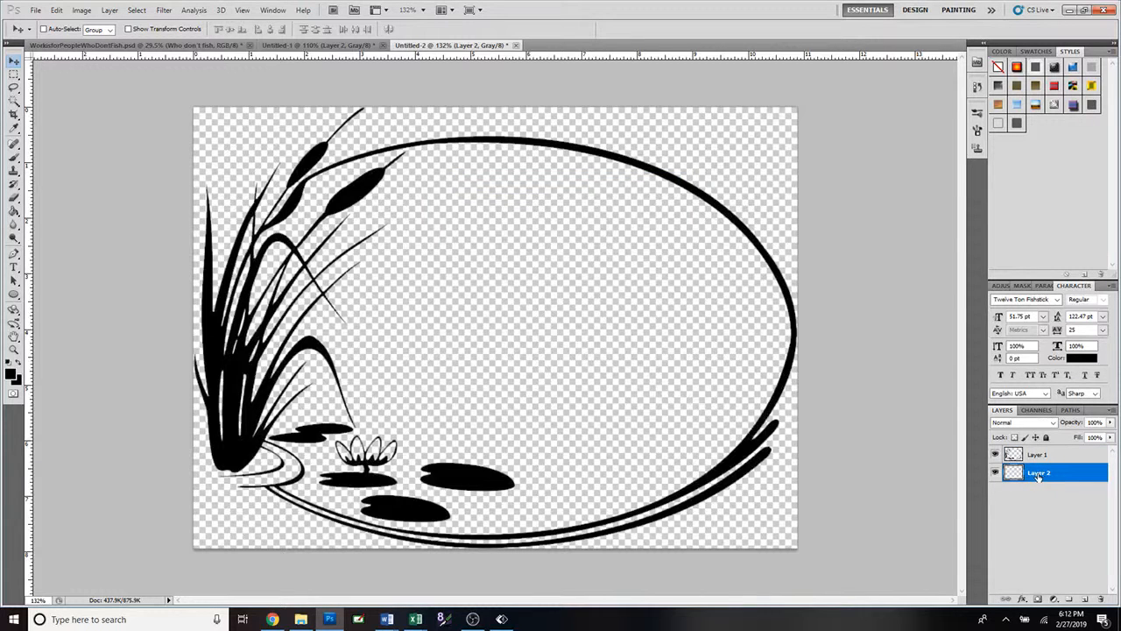
# Choose red f30000 as the foreground colour and fill the empty Layer 2 with the foreground colour using the Paint Bucket
pyautogui.click(13, 377)
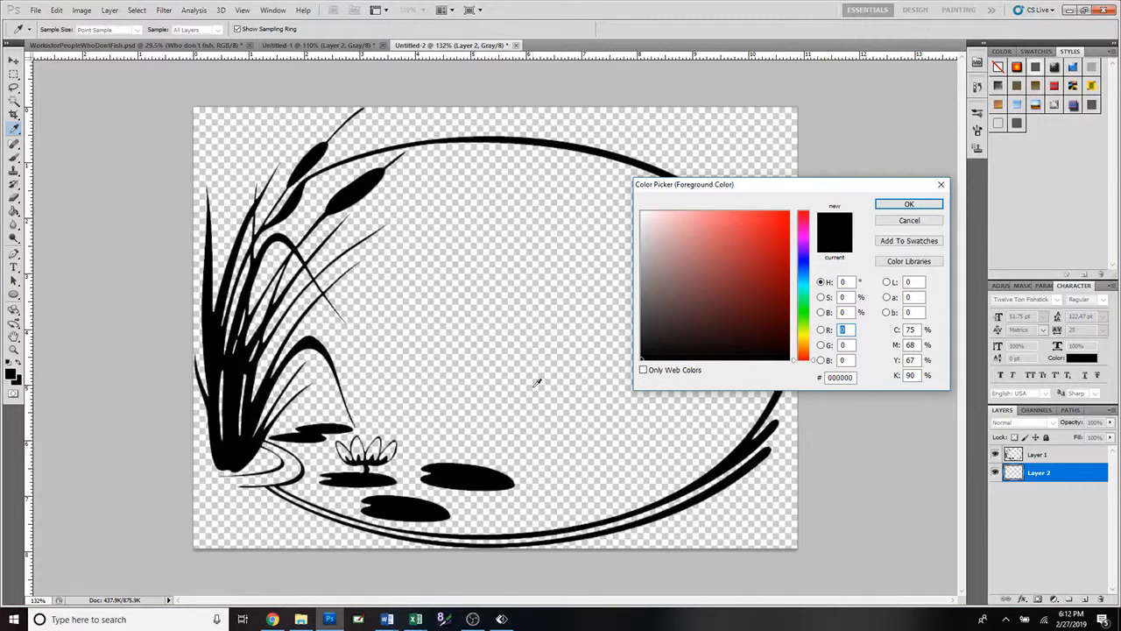
pyautogui.click(771, 261)
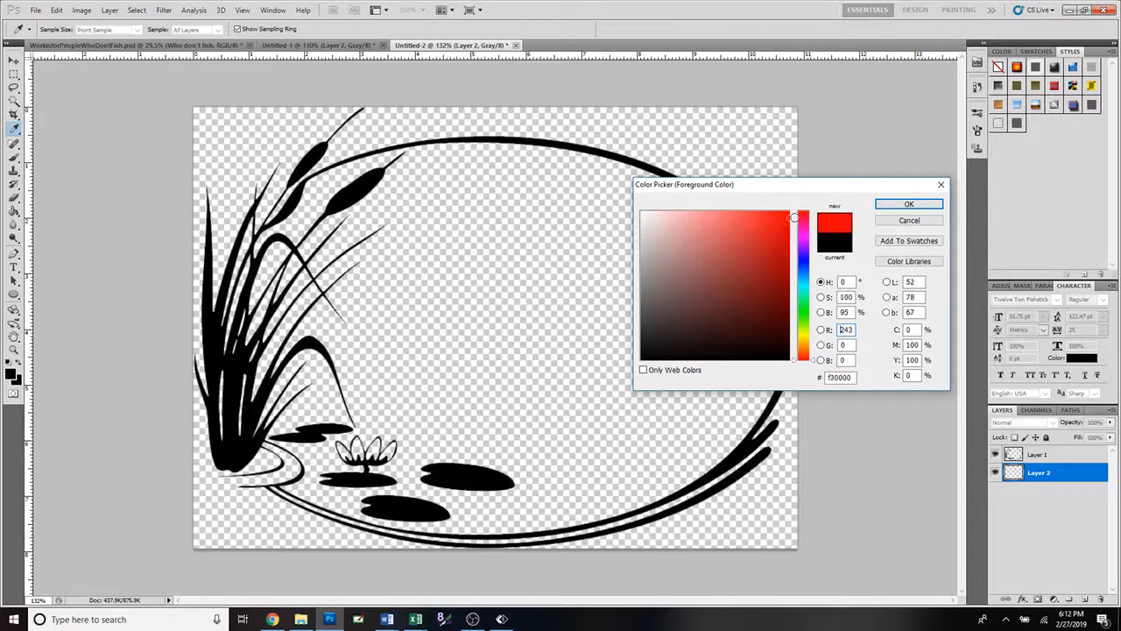
pyautogui.click(911, 207)
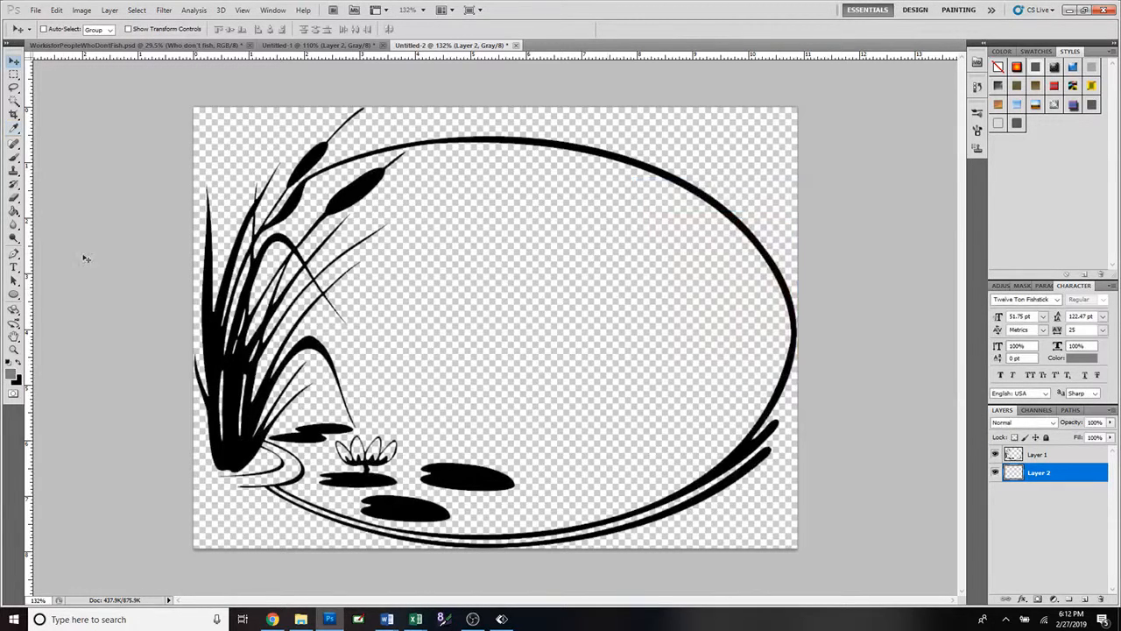
pyautogui.click(14, 211)
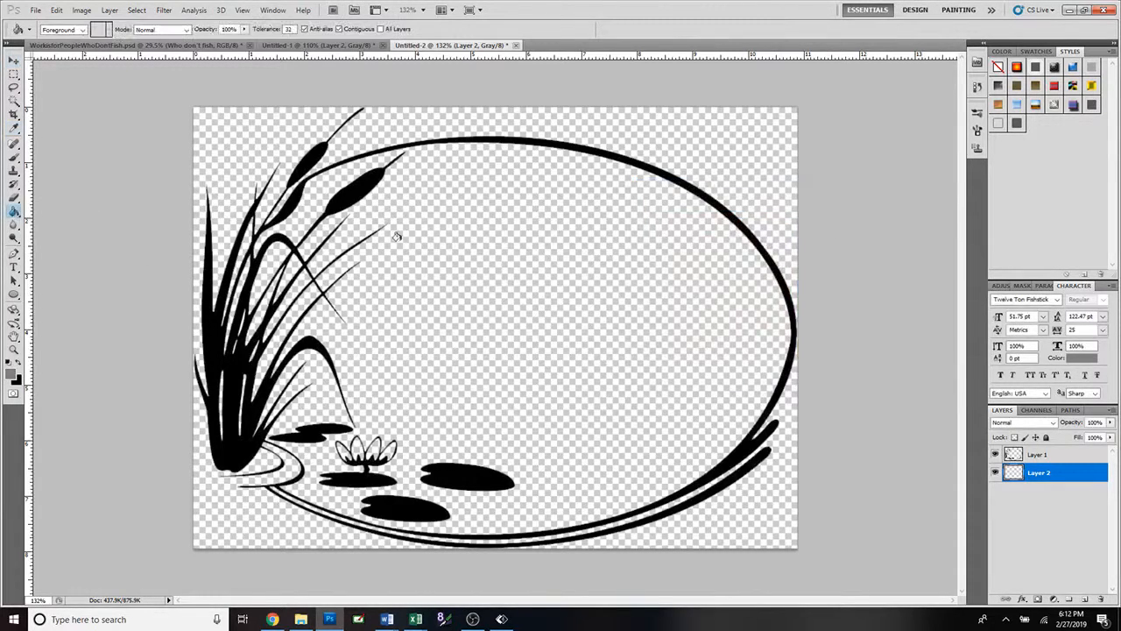
pyautogui.click(724, 145)
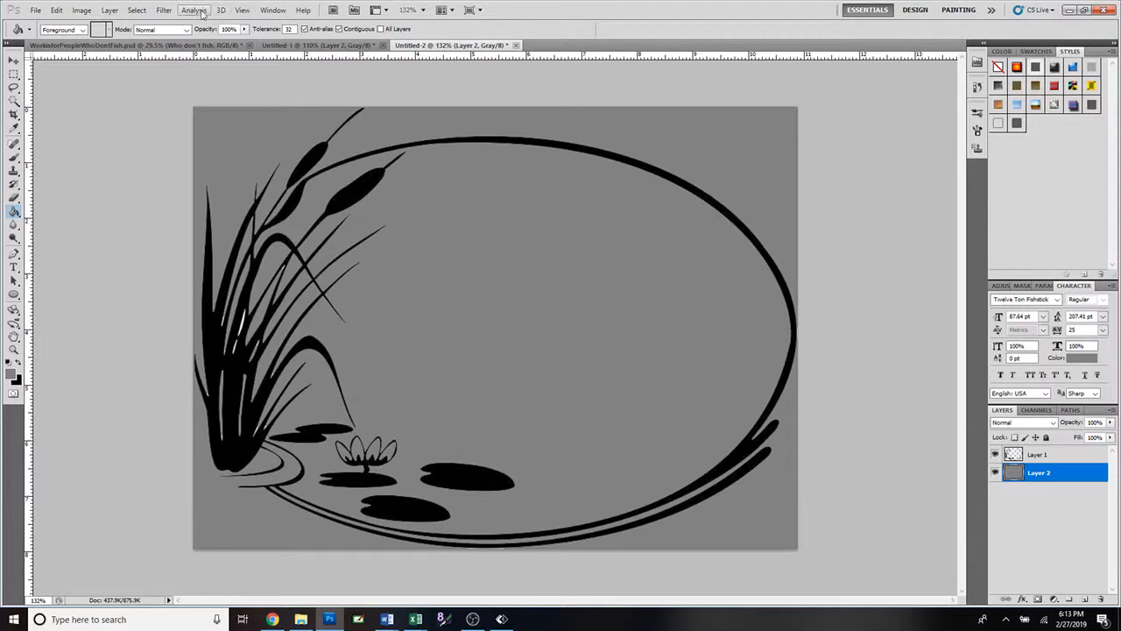
pyautogui.click(87, 13)
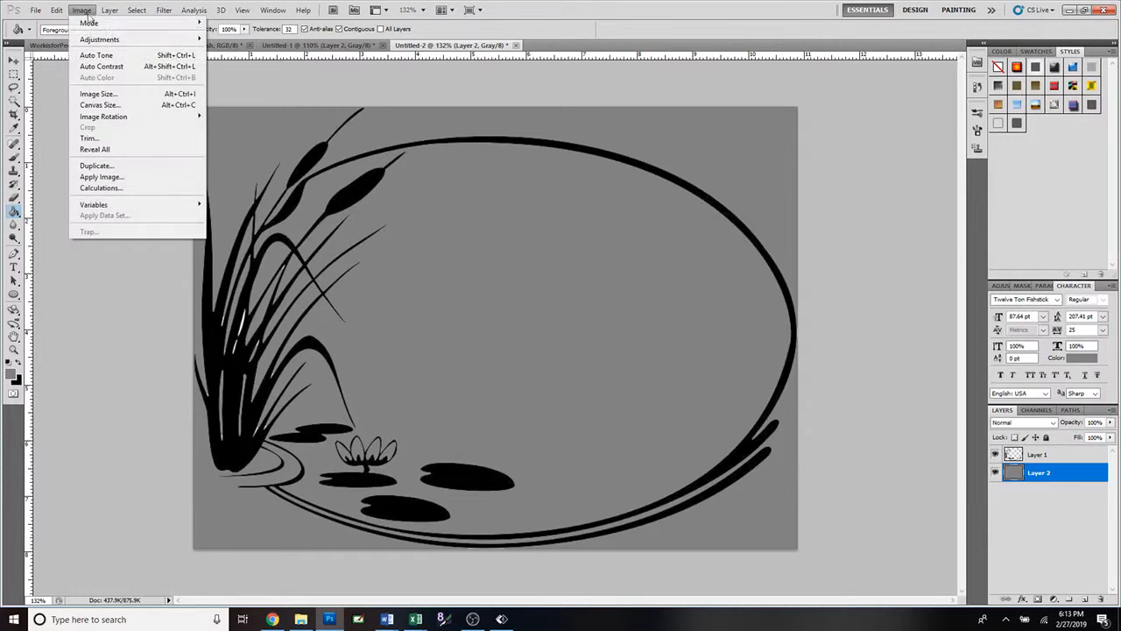
pyautogui.moveTo(90, 22)
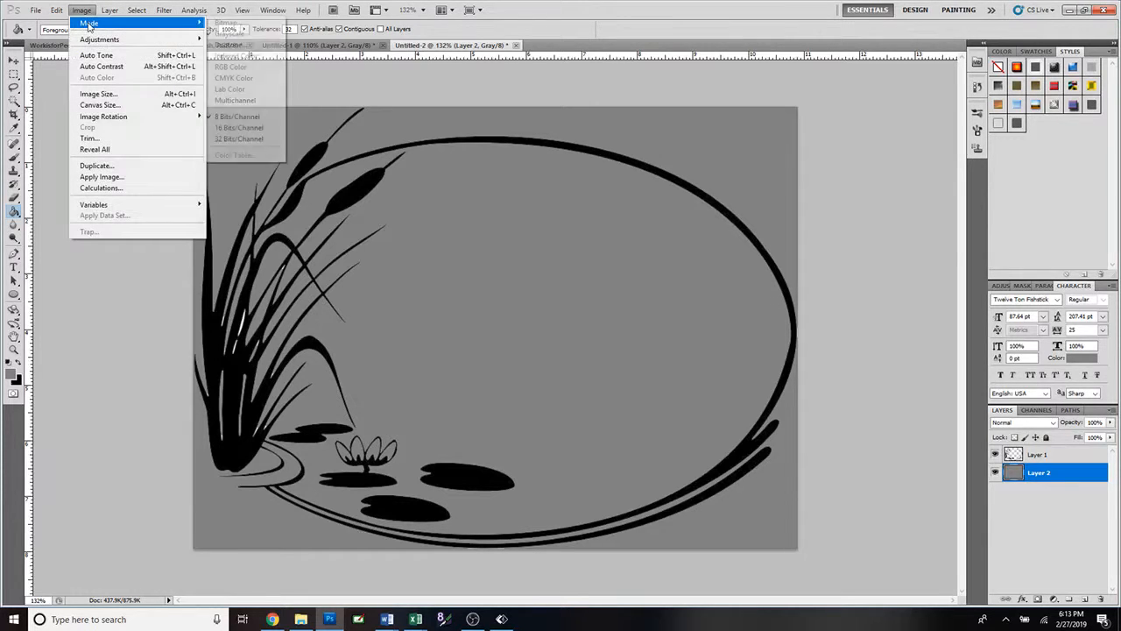
pyautogui.click(231, 67)
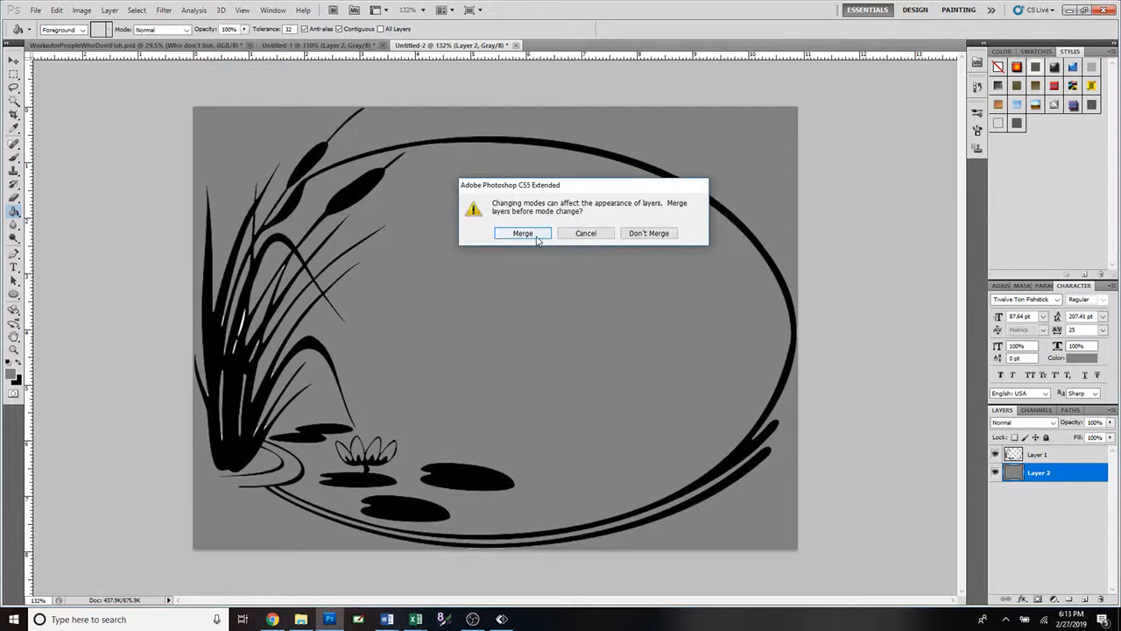
pyautogui.click(586, 233)
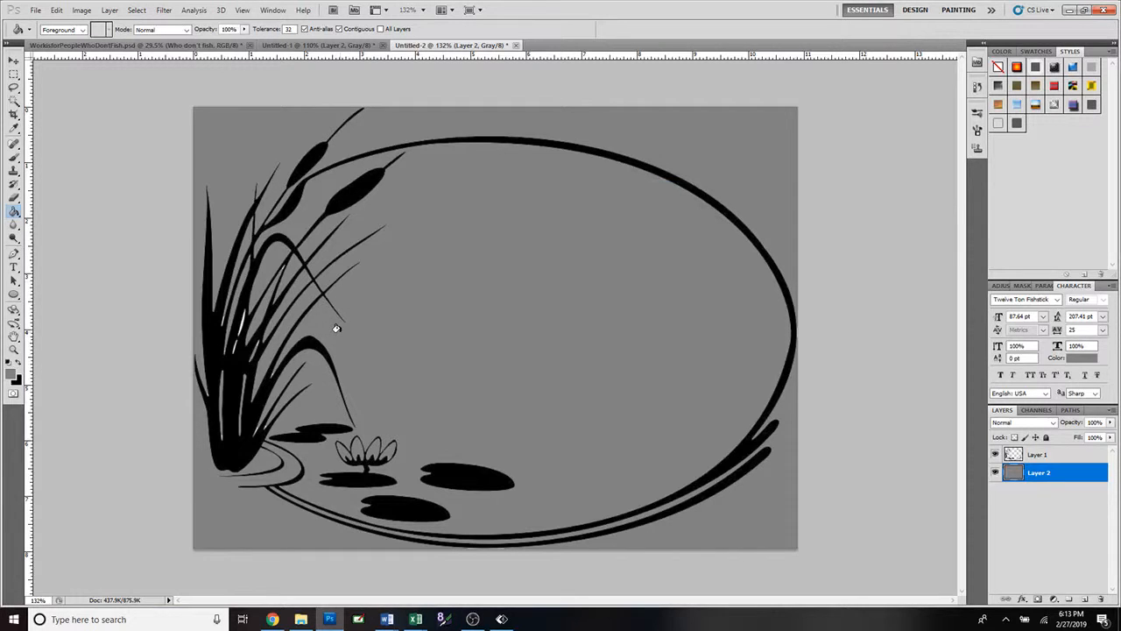
# Use the Magic Wand on Layer 1 to select and delete the white slivers between the central reed stems
pyautogui.scroll(2, 342, 327)
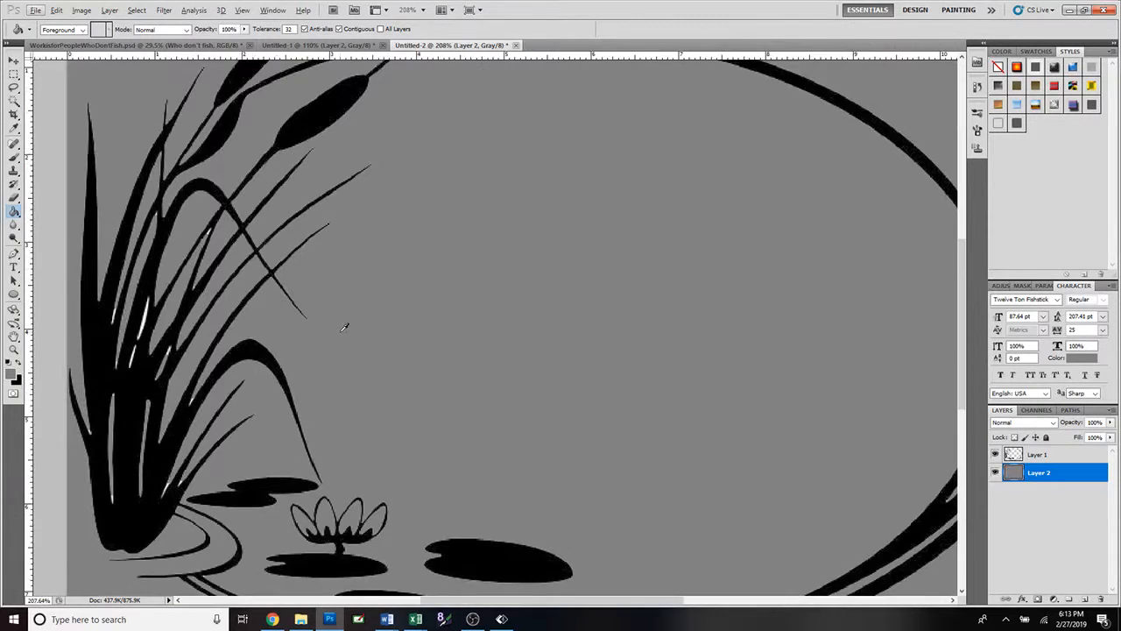
pyautogui.moveTo(444, 601); pyautogui.dragTo(385, 601)
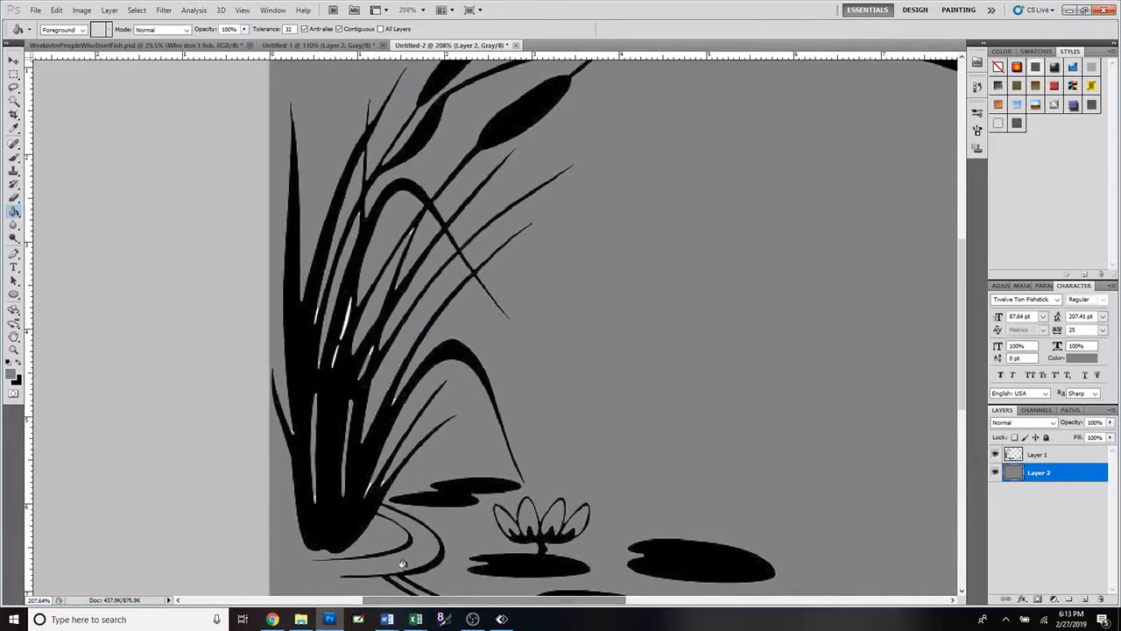
pyautogui.scroll(1, 438, 449)
pyautogui.scroll(2, 440, 448)
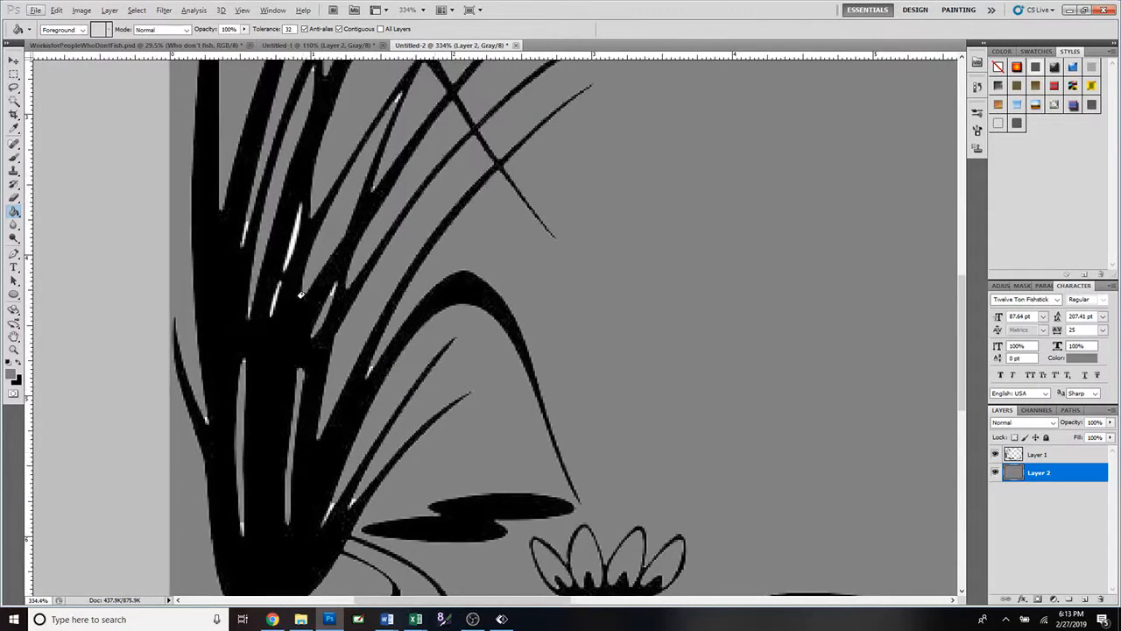
pyautogui.click(14, 100)
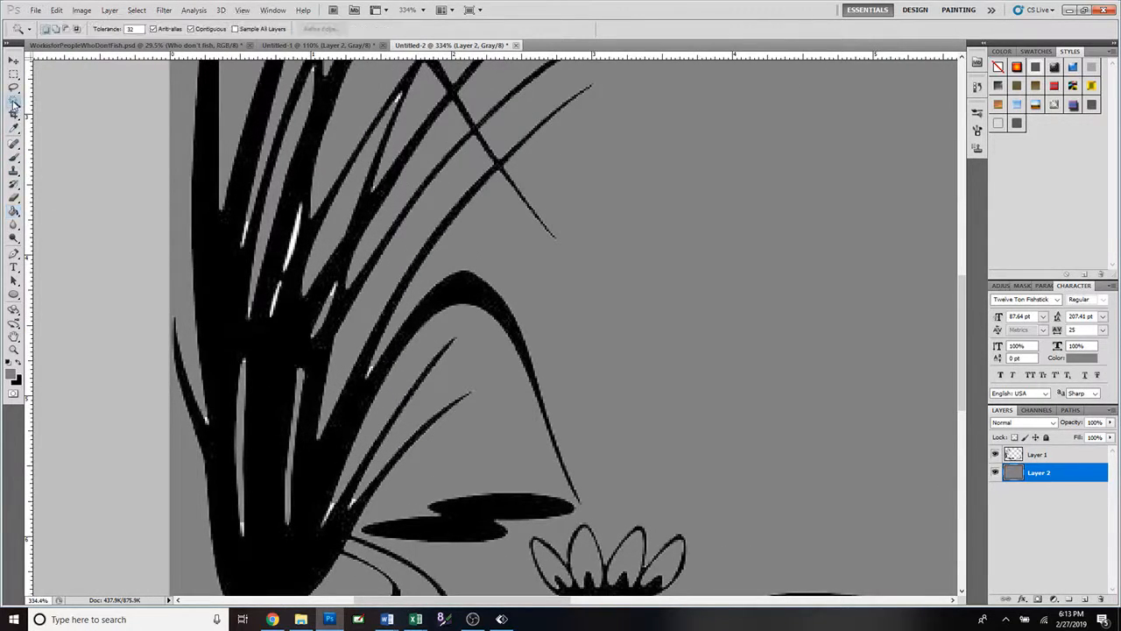
pyautogui.click(1039, 456)
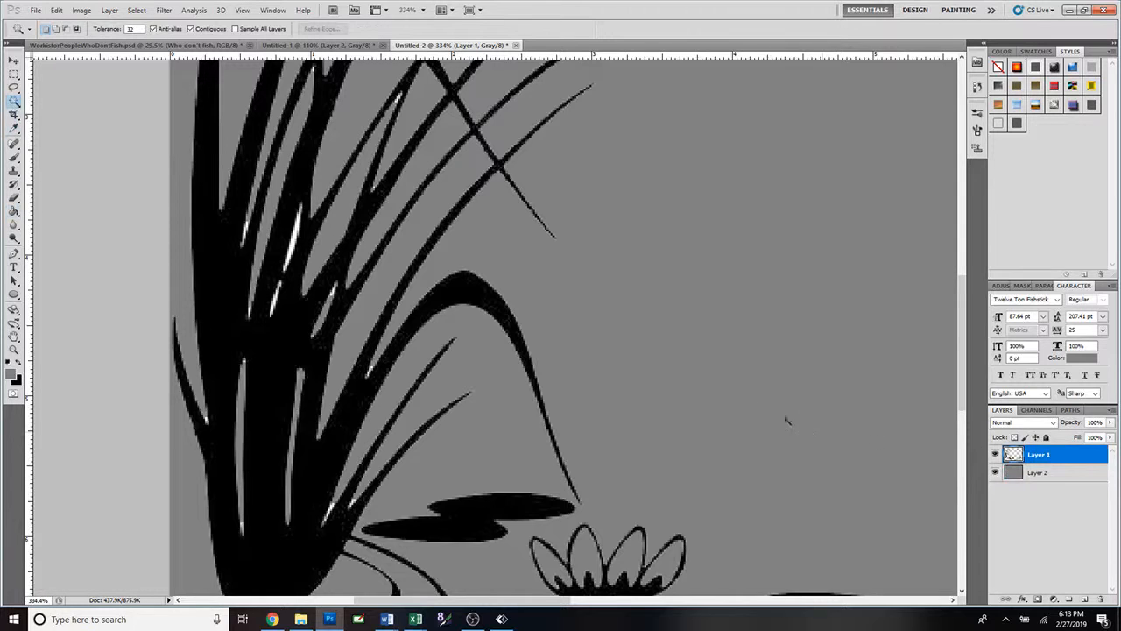
pyautogui.click(245, 230)
pyautogui.click(294, 240)
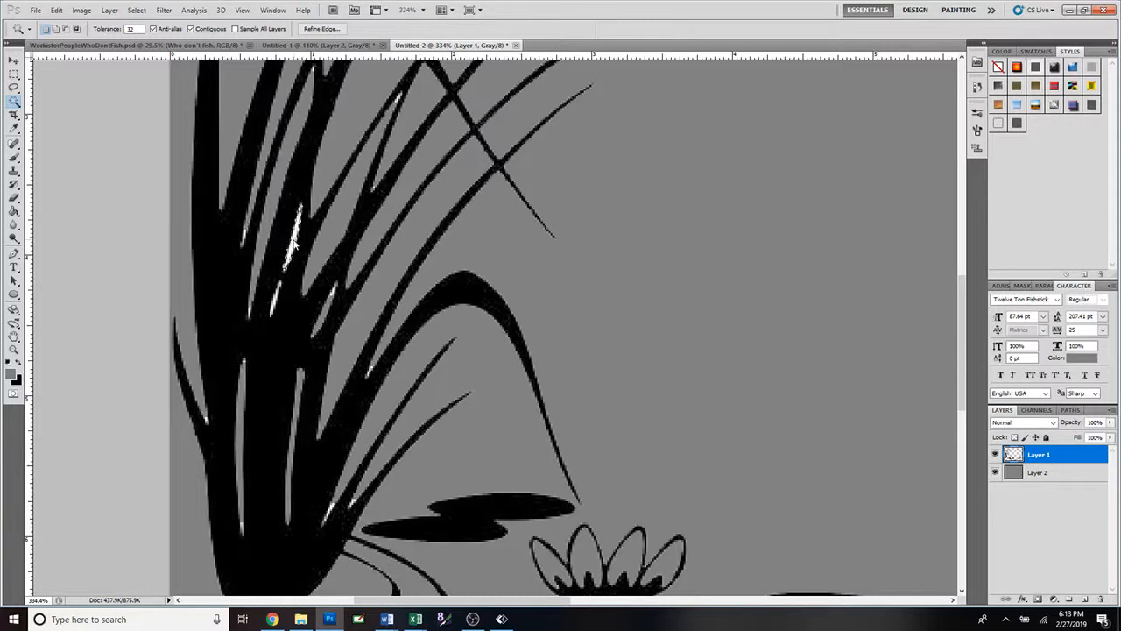
pyautogui.click(274, 299)
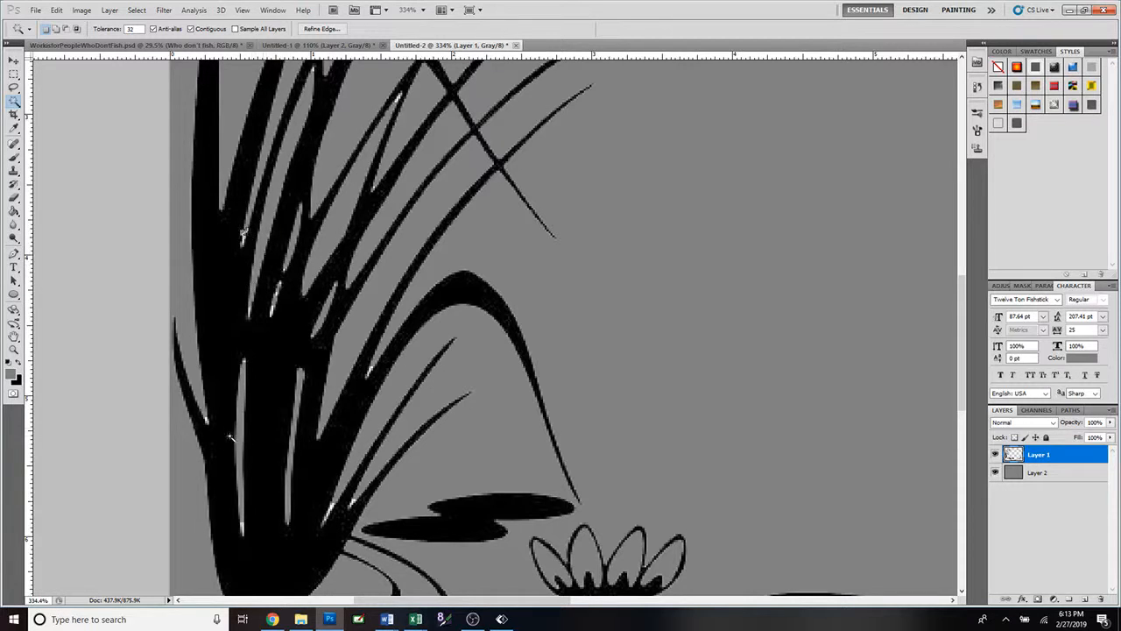
# Delete the white remnants at the base of the reeds and at the upper stem gap, and clear the selection
pyautogui.click(243, 528)
pyautogui.click(332, 511)
pyautogui.scroll(1, 444, 102)
pyautogui.click(314, 99)
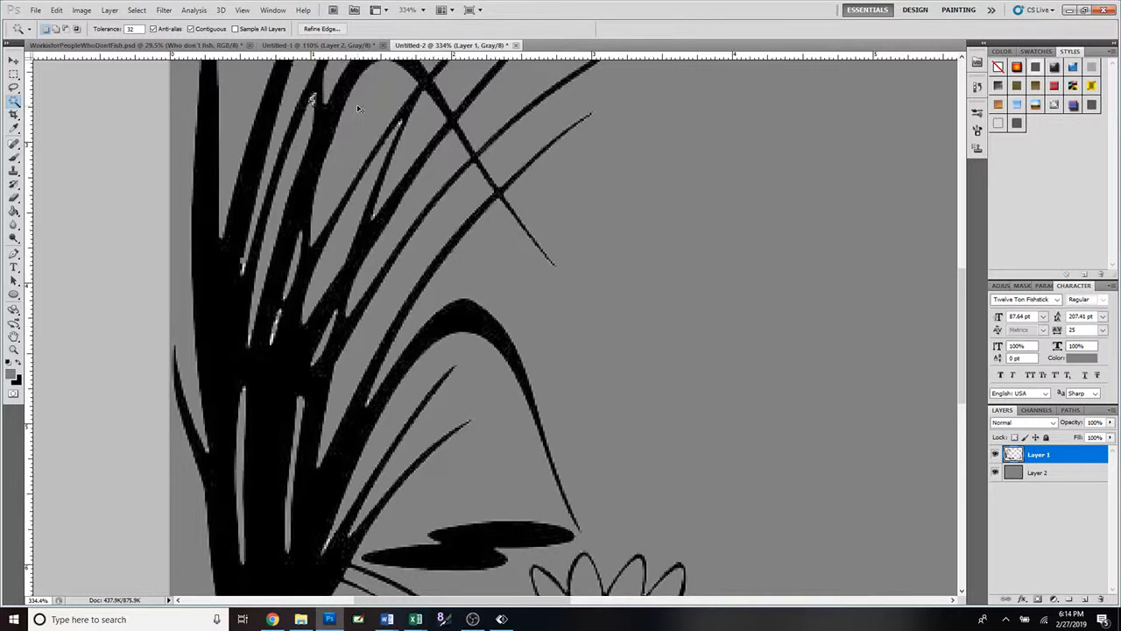
pyautogui.hotkey('ctrl', 'd')
# Try to delete the white specks between the central stems, undo the deletion of the black reeds, and clear the selection
pyautogui.scroll(3, 273, 342)
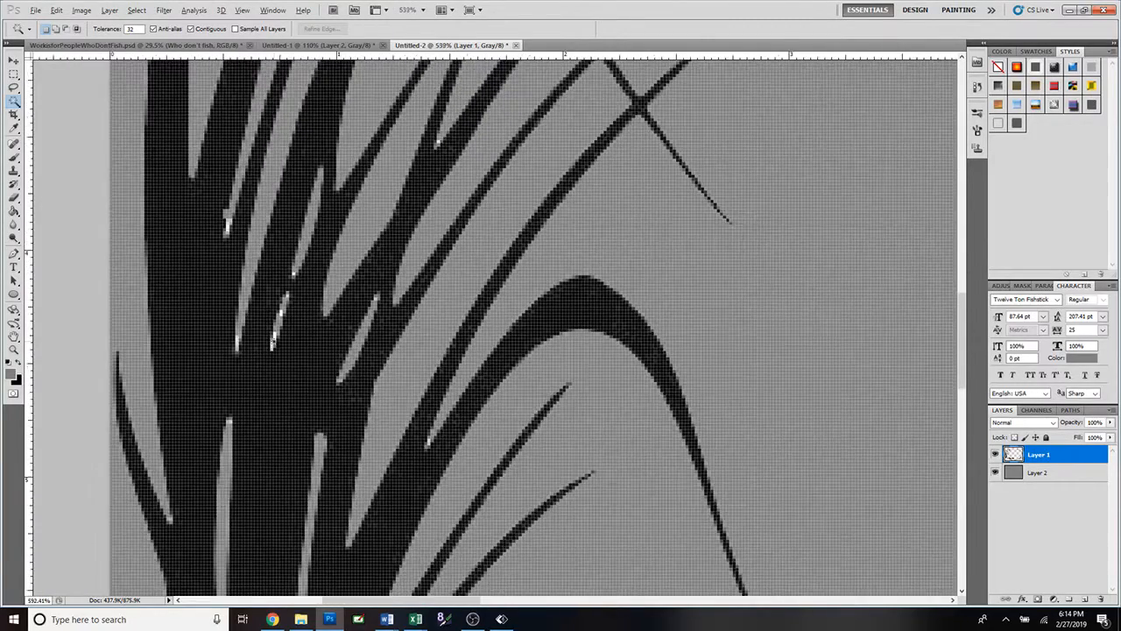
pyautogui.scroll(2, 274, 340)
pyautogui.click(274, 340)
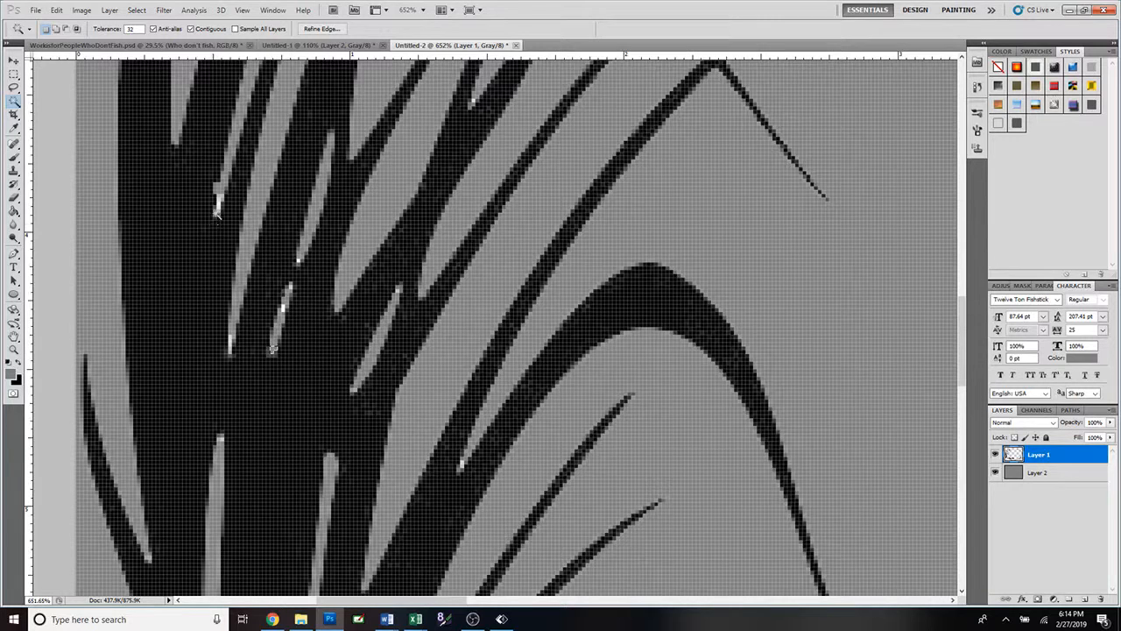
pyautogui.press('Delete')
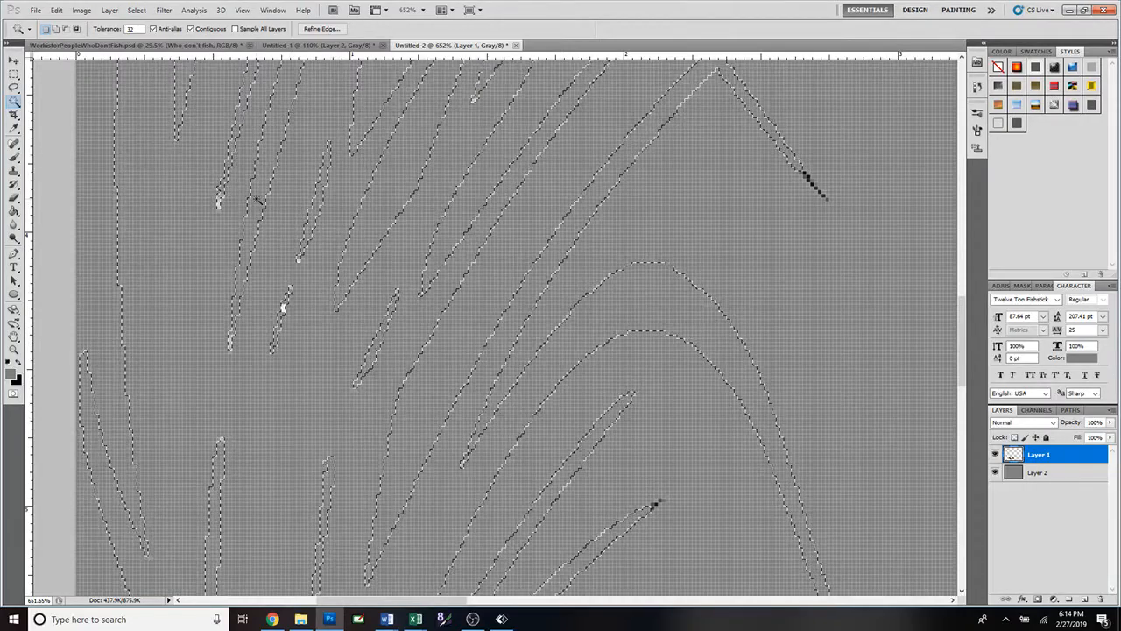
pyautogui.hotkey('ctrl', 'z')
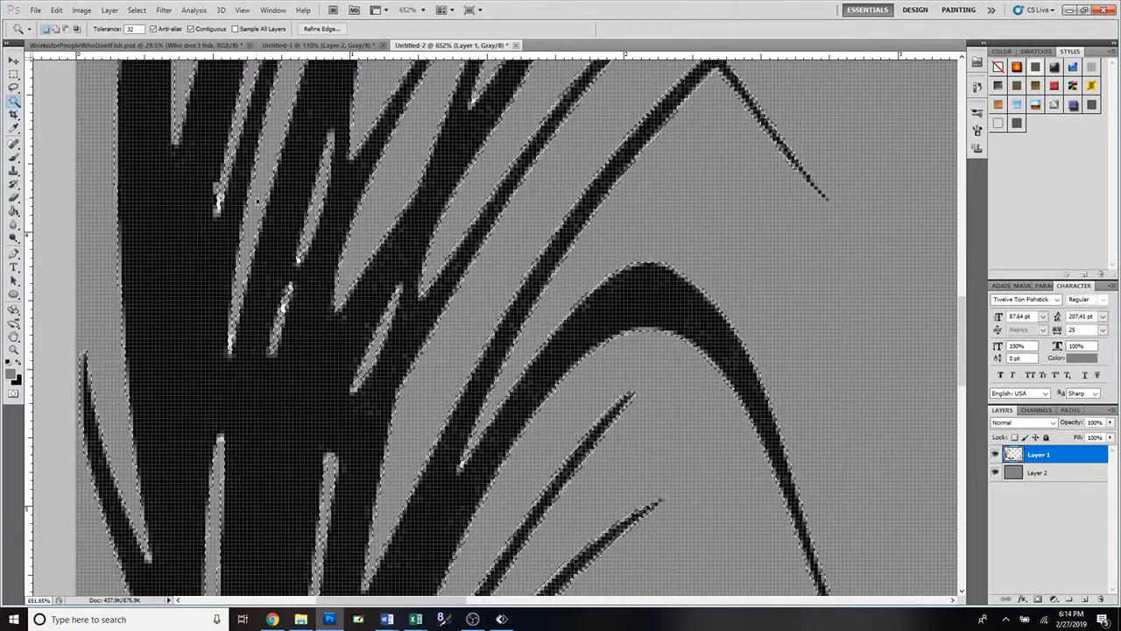
pyautogui.hotkey('ctrl', 'd')
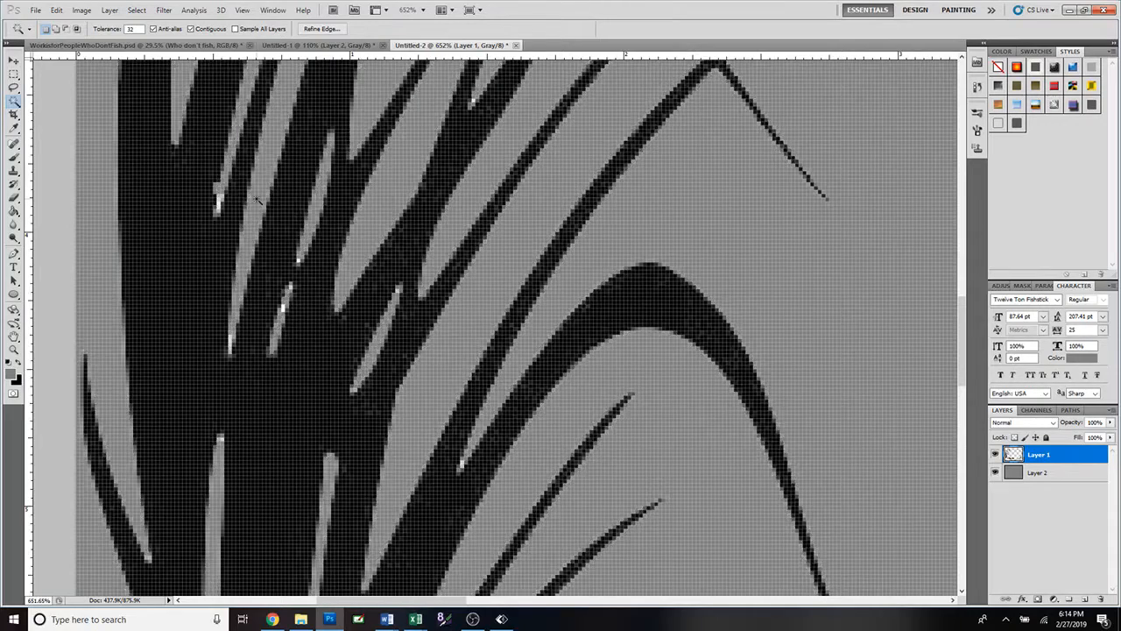
# Delete the white specks at the lower ends of the stem gaps and beside the large arched leaf
pyautogui.click(219, 198)
pyautogui.hotkey('ctrl', 'd')
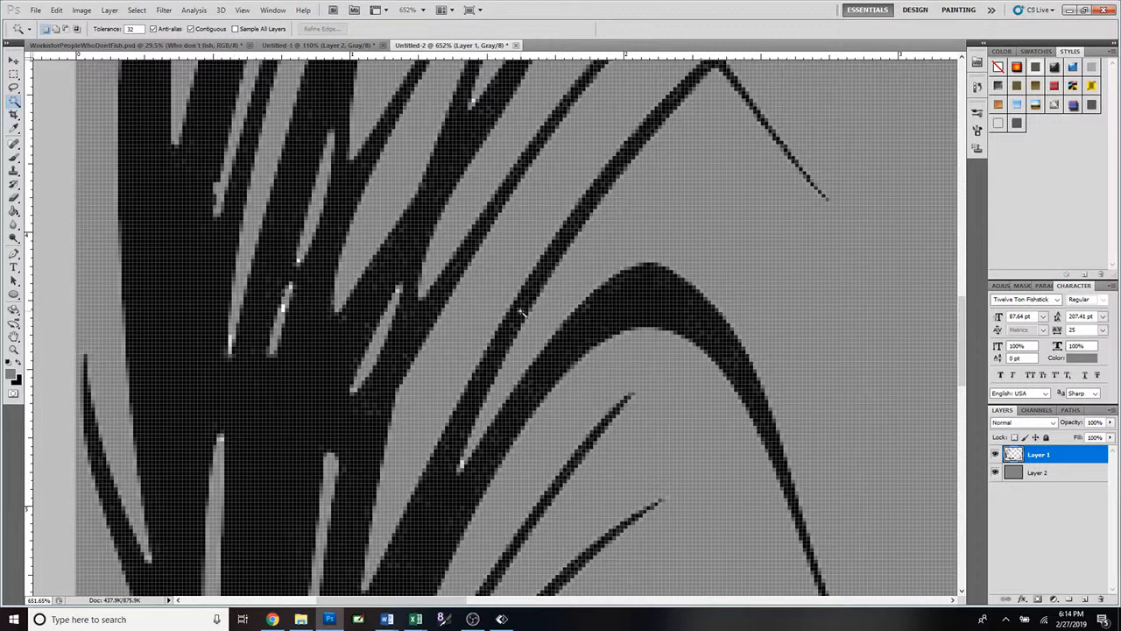
pyautogui.scroll(-3, 520, 312)
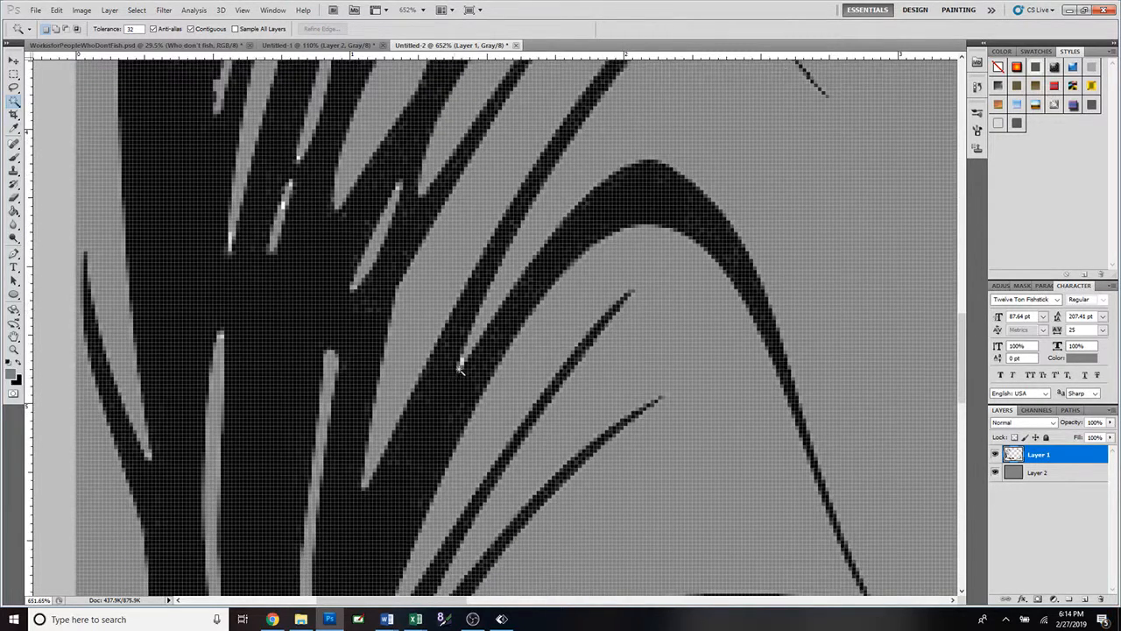
pyautogui.click(461, 362)
pyautogui.scroll(-2, 496, 355)
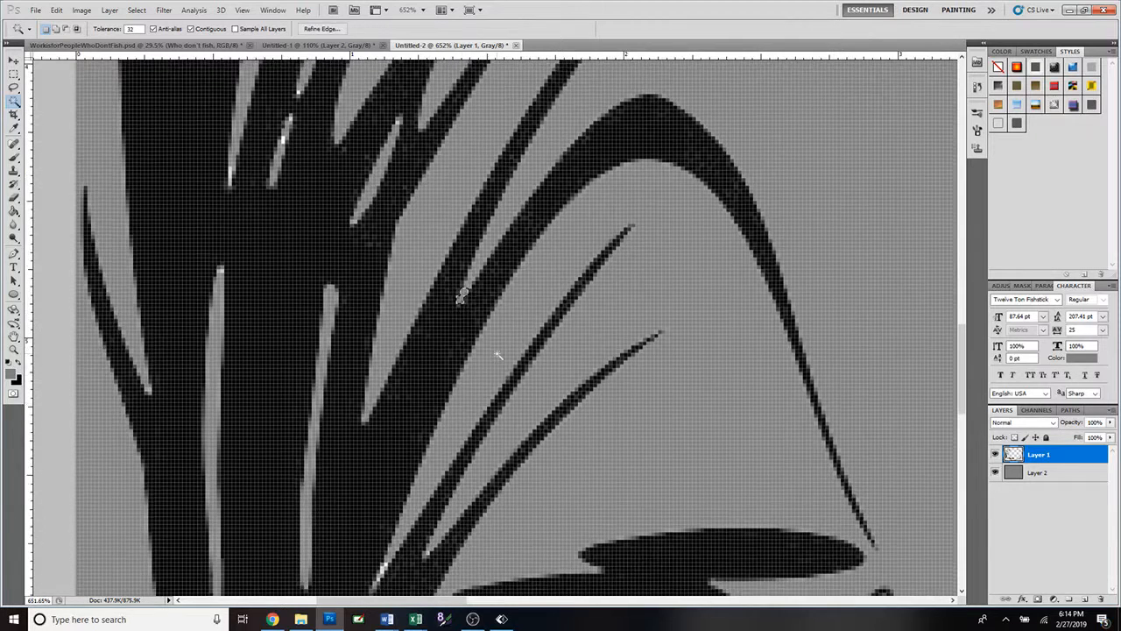
pyautogui.click(230, 171)
pyautogui.scroll(-2, 323, 202)
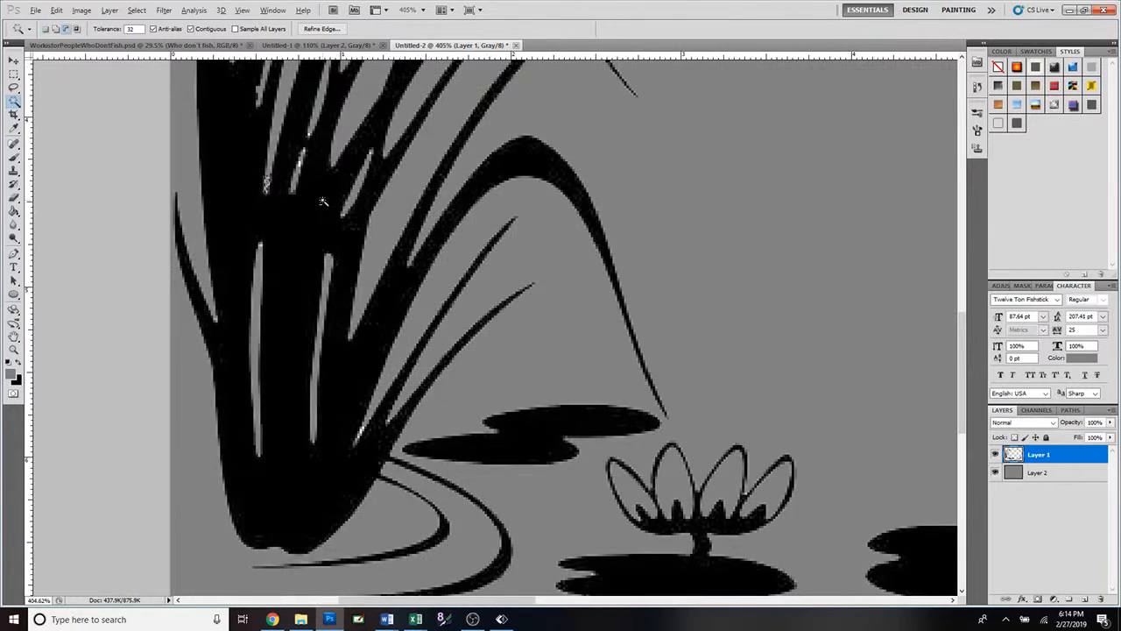
pyautogui.scroll(-4, 324, 202)
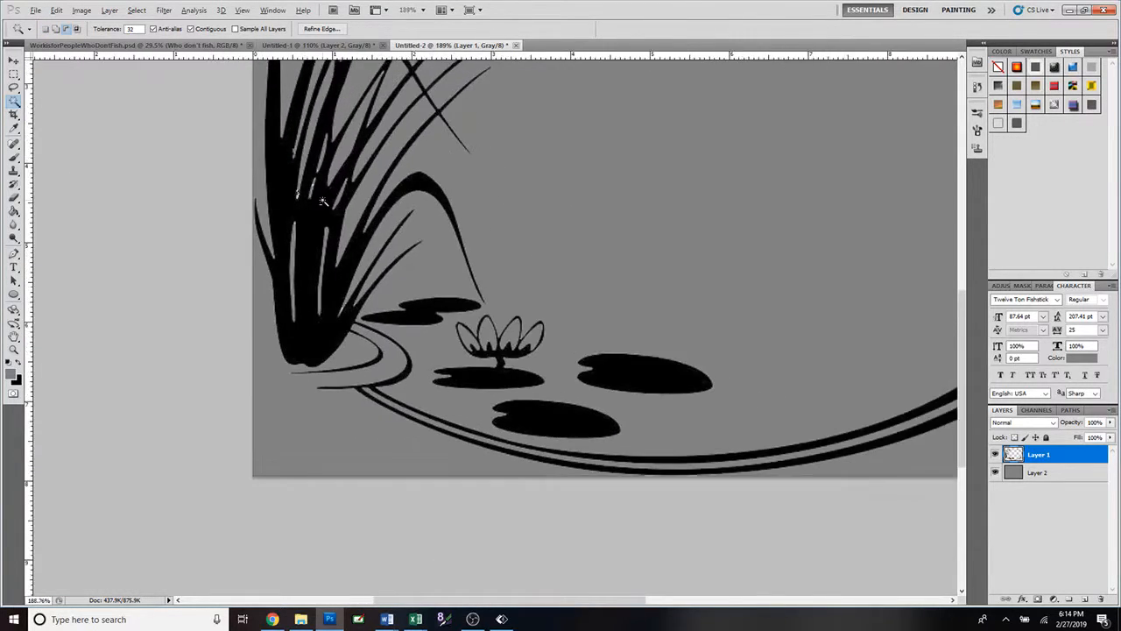
pyautogui.scroll(-2, 324, 201)
pyautogui.press('alt')
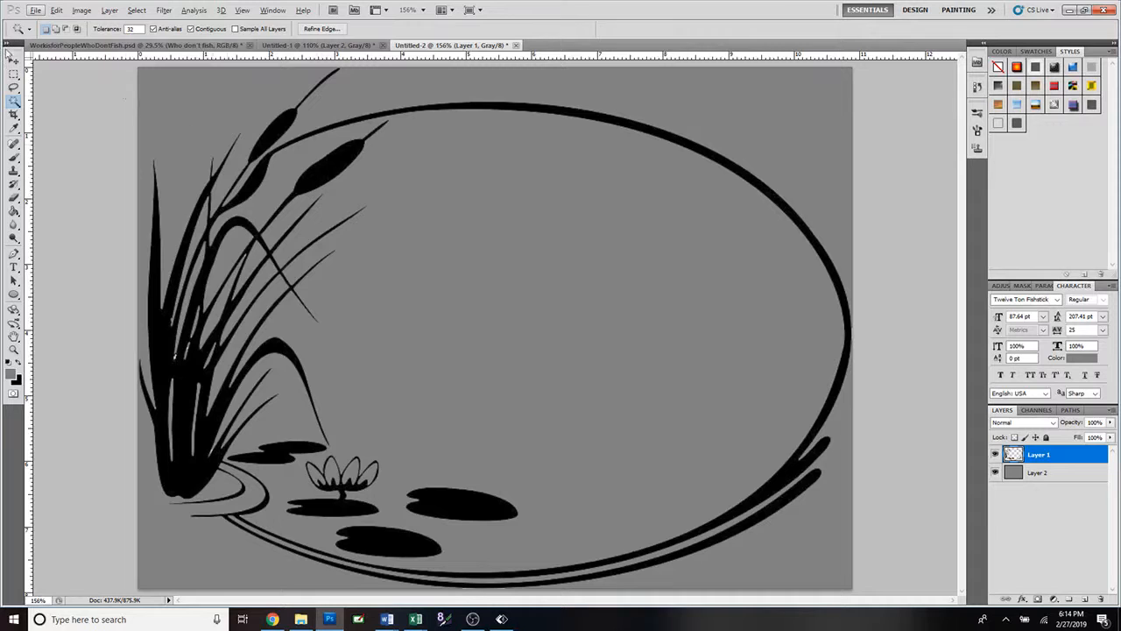
# Delete Layer 2, the grey background layer, so only the reed artwork layer is left
pyautogui.click(14, 61)
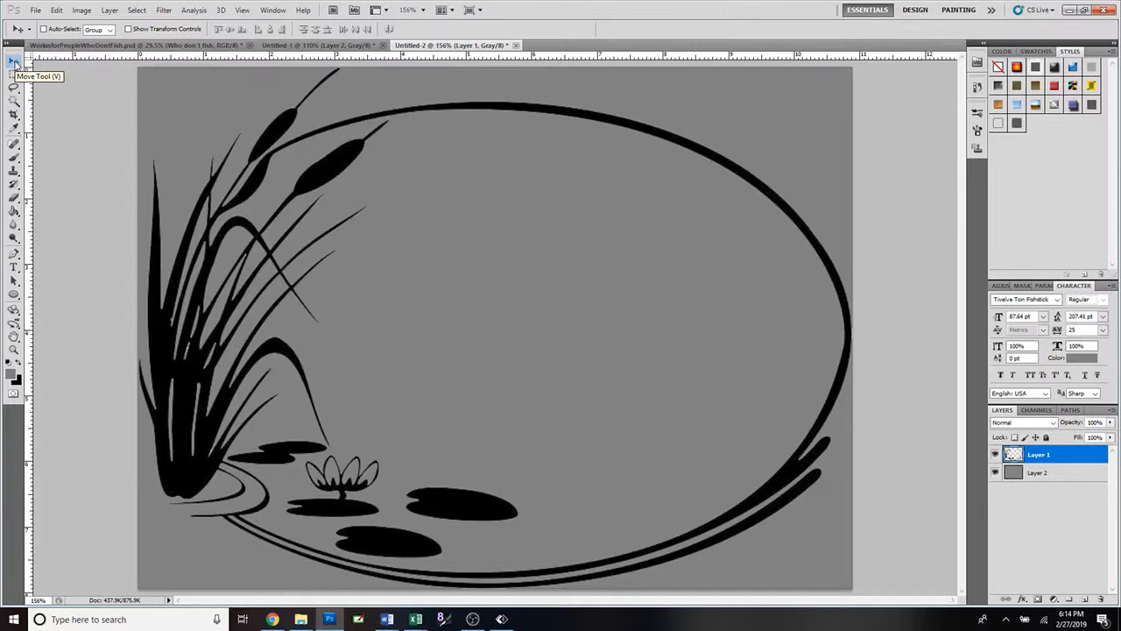
pyautogui.click(1039, 476)
pyautogui.press('Delete')
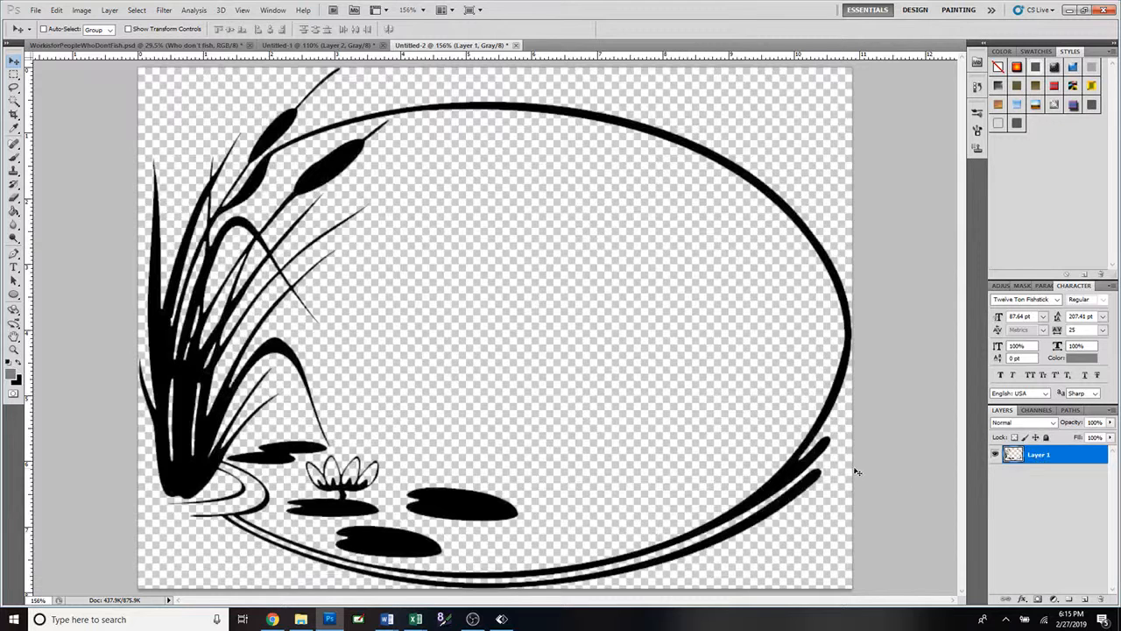
pyautogui.scroll(-2, 828, 465)
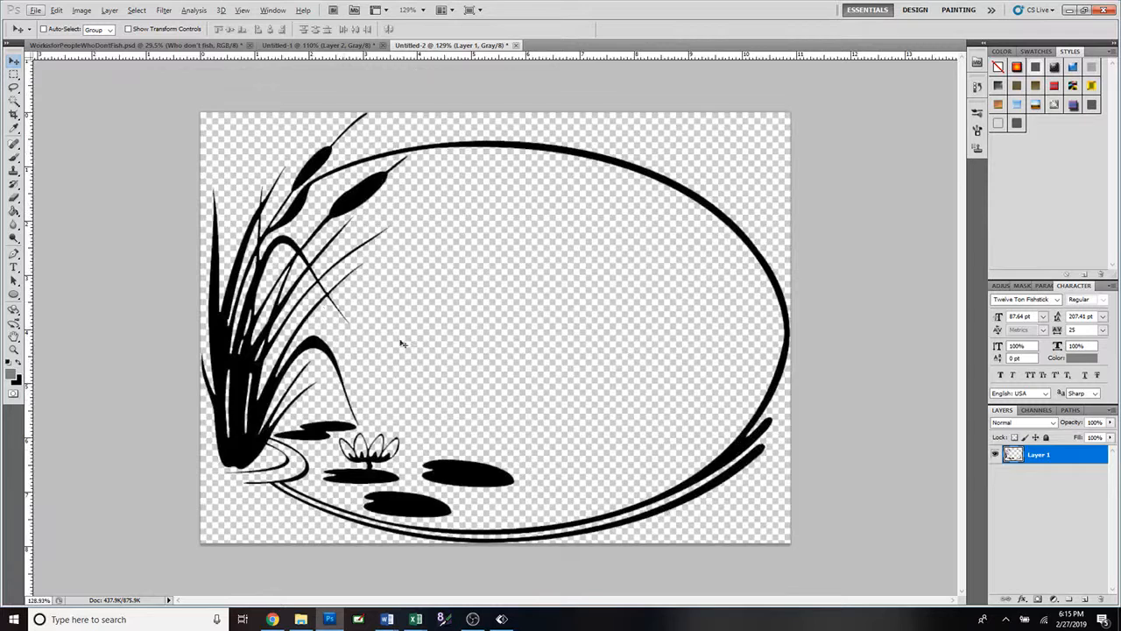
# Review the WorkisforPeopleWhoDontFish.psd design and the mirrored reed artwork in Untitled-1, and return to Untitled-2
pyautogui.click(144, 46)
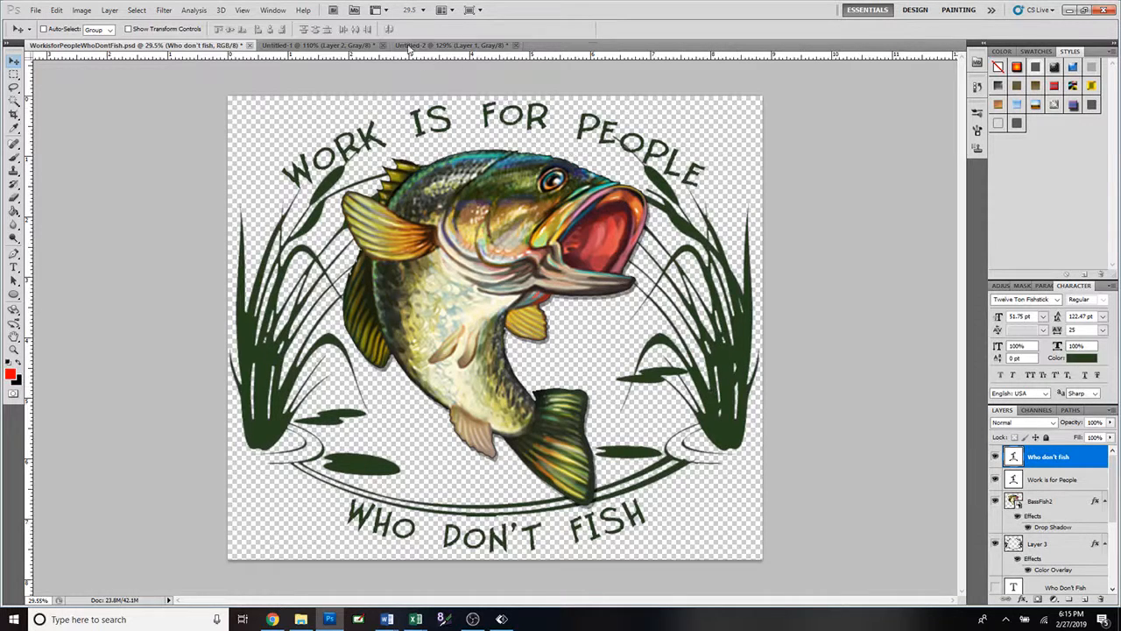
pyautogui.click(307, 47)
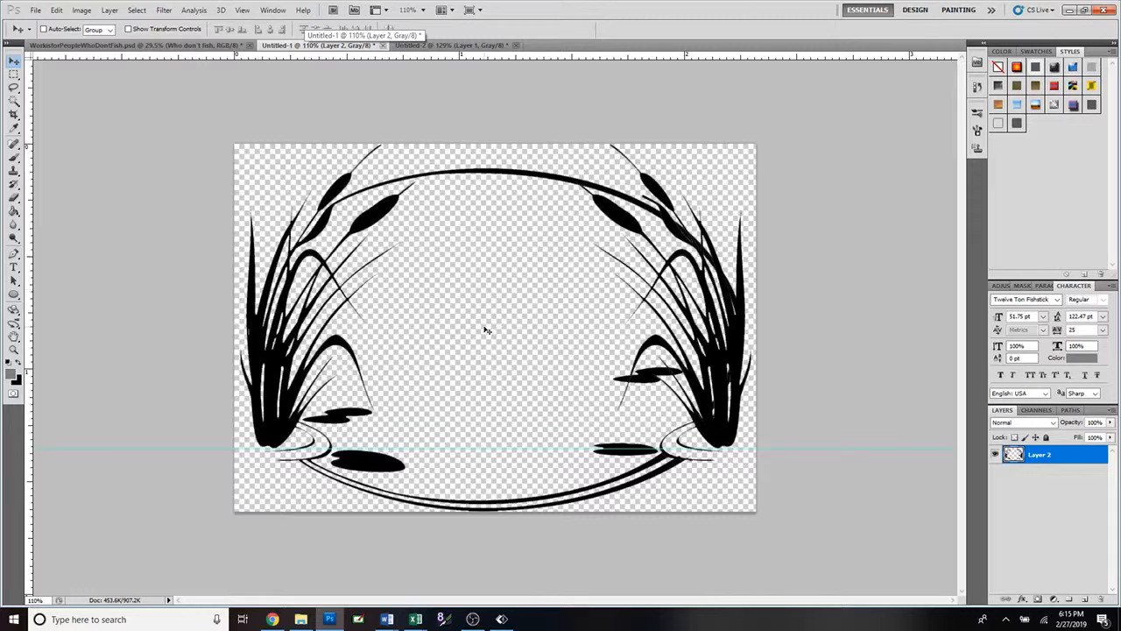
pyautogui.click(432, 47)
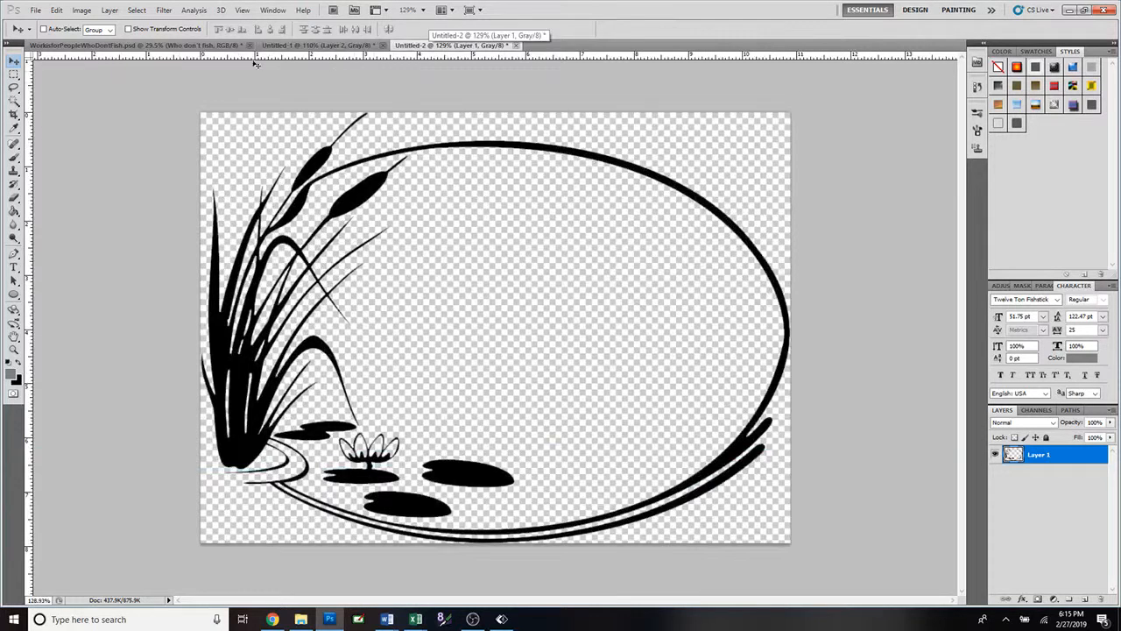
# Create a new document 3200 pixels wide and 2800 pixels high at 350 pixels/inch, in RGB Color with transparent background contents
pyautogui.click(36, 10)
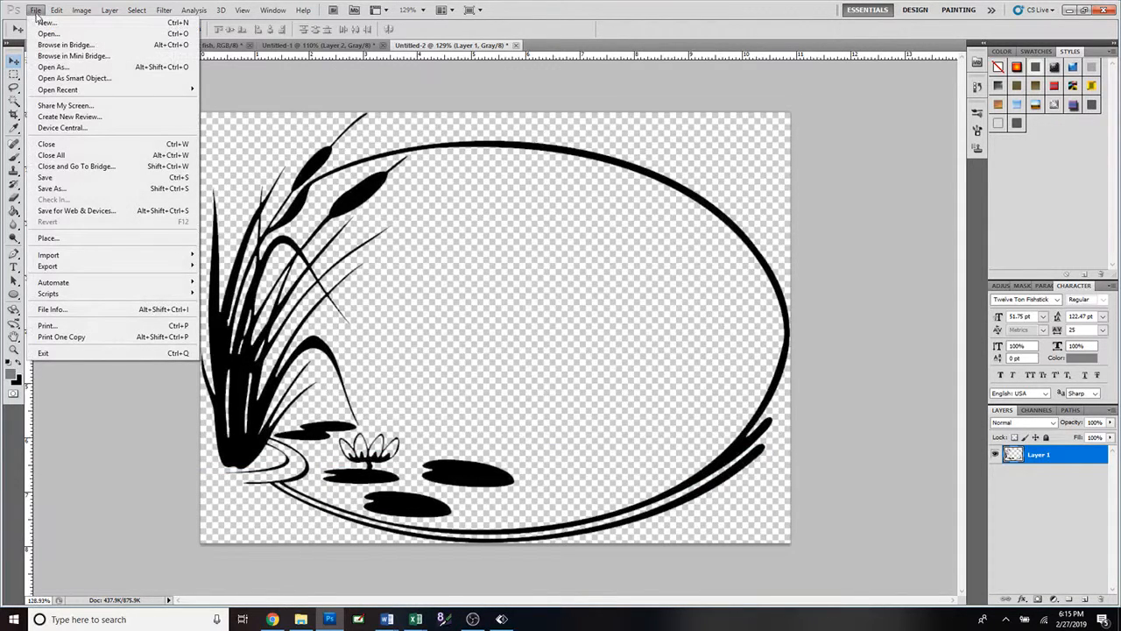
pyautogui.click(40, 23)
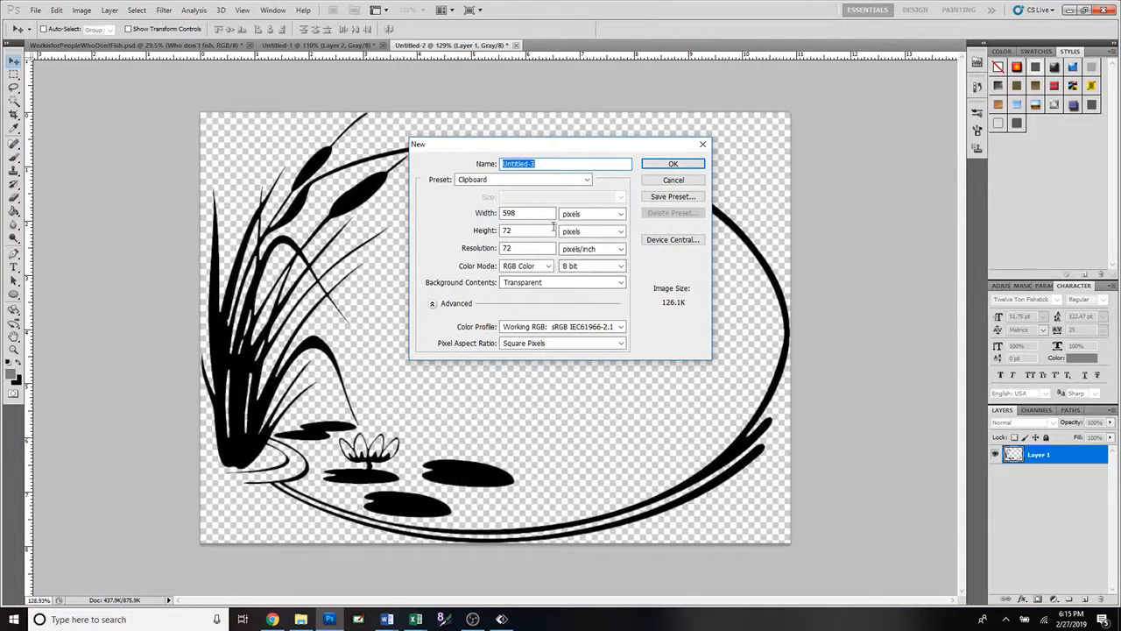
pyautogui.moveTo(524, 213); pyautogui.dragTo(461, 225)
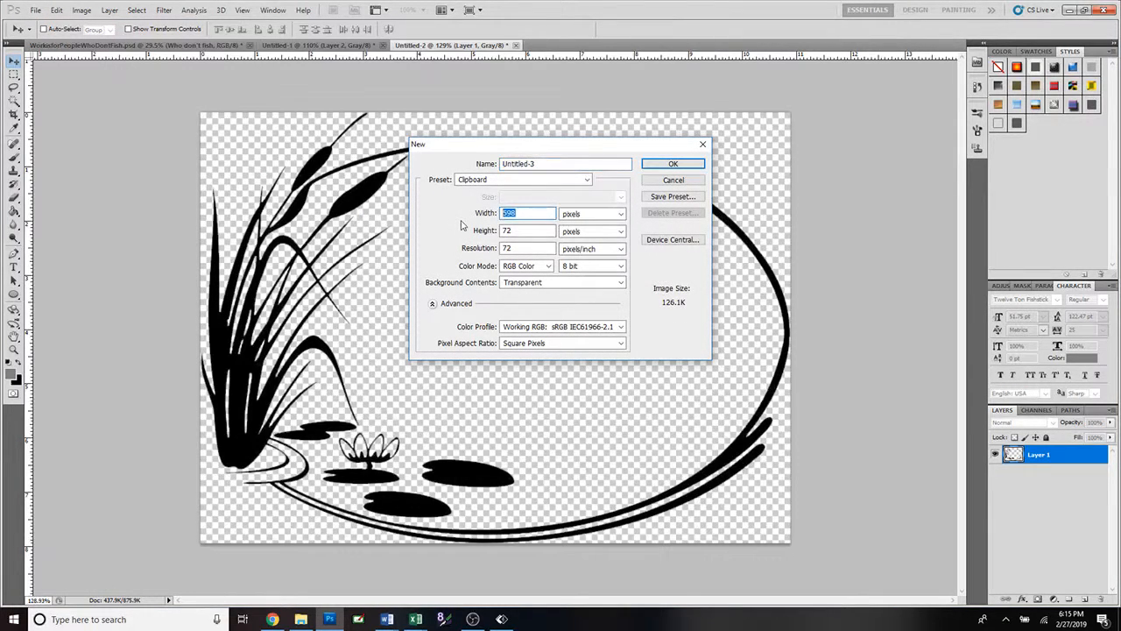
pyautogui.write('3200')
pyautogui.press('Tab')
pyautogui.write('2800')
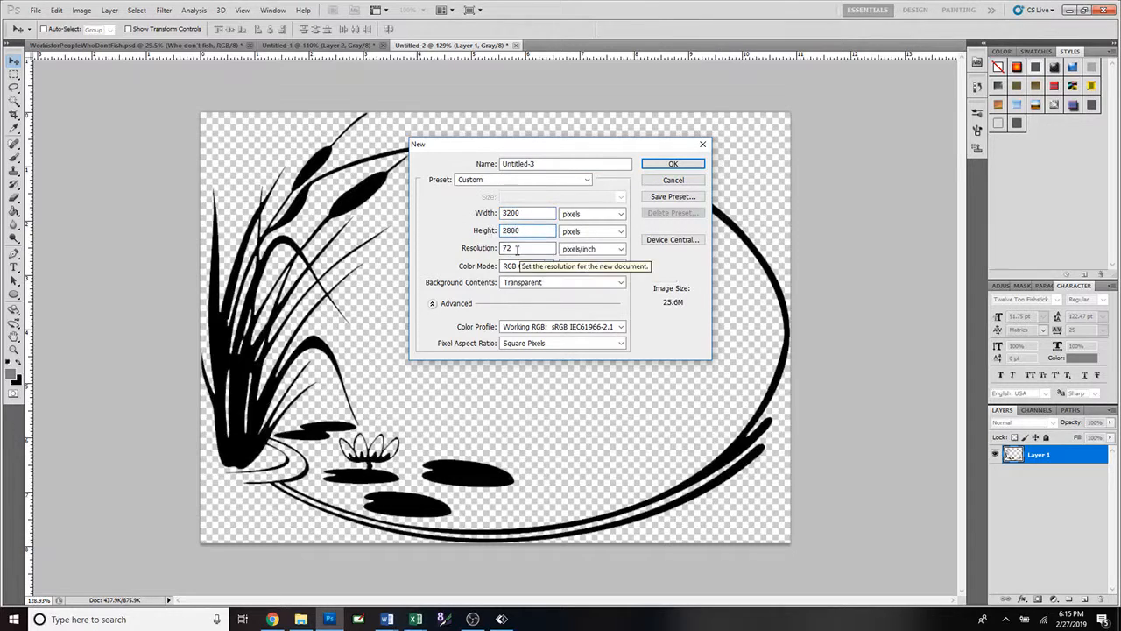
pyautogui.press('Tab')
pyautogui.write('350')
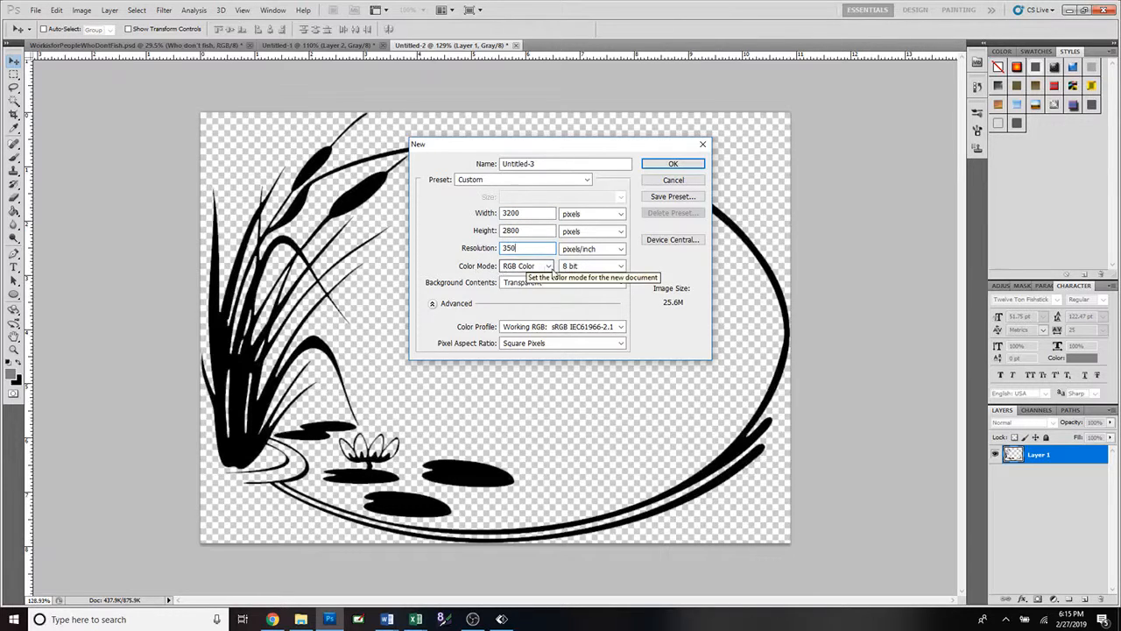
pyautogui.press('Tab')
pyautogui.click(548, 268)
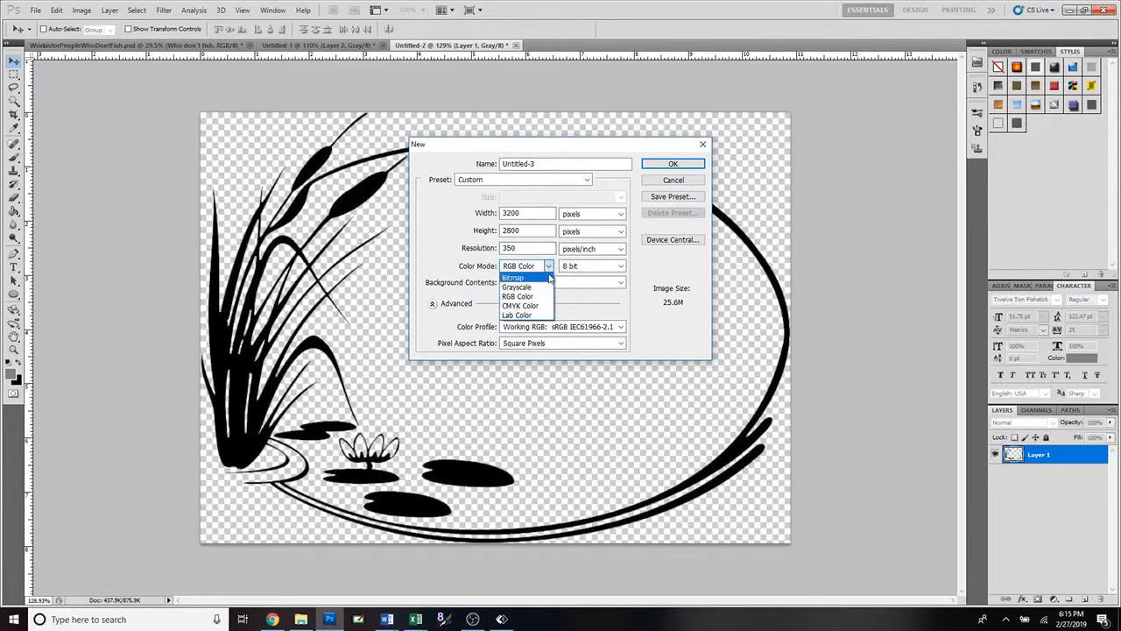
pyautogui.click(550, 271)
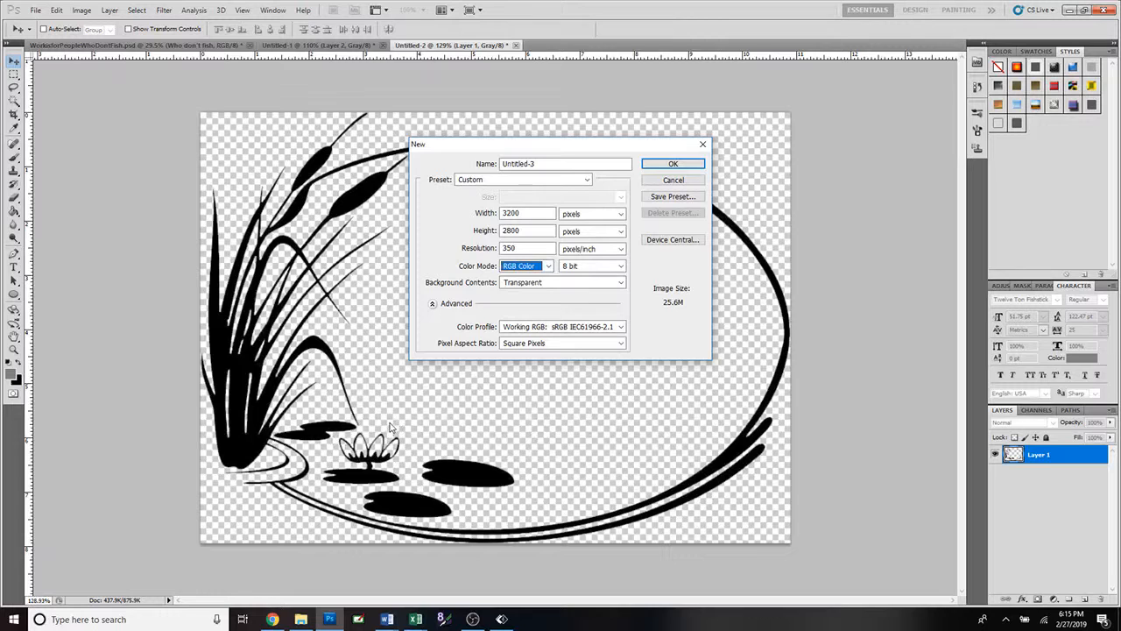
pyautogui.click(671, 165)
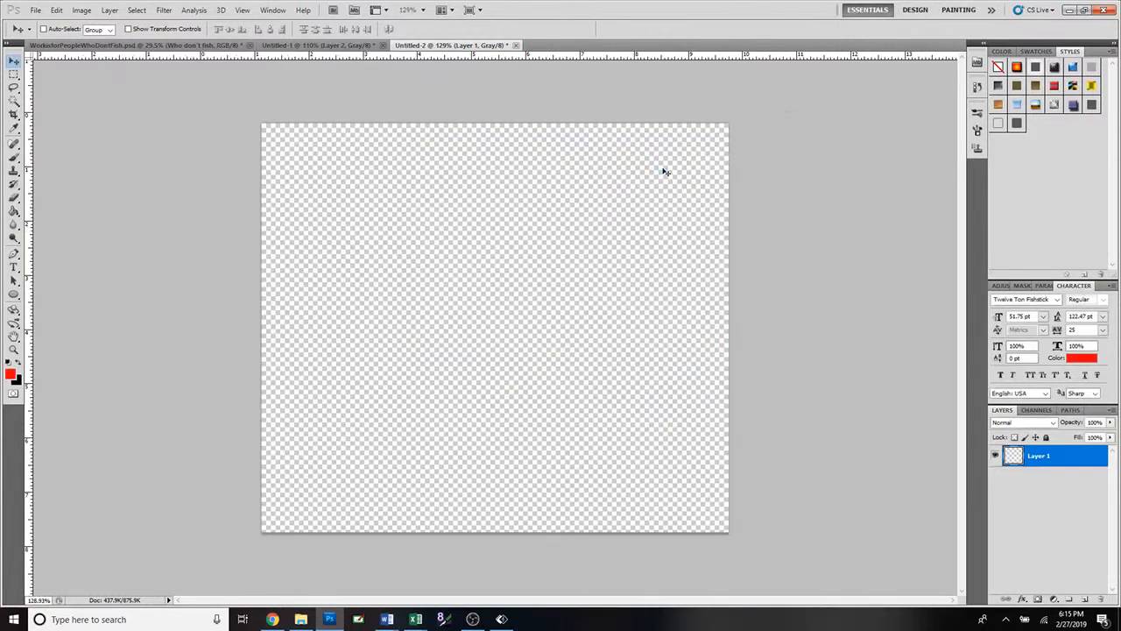
# Compare the reed artwork in Untitled-2 with the finished WorkisforPeopleWhoDontFish.psd bass design, and check the blank Untitled-3 document
pyautogui.click(449, 46)
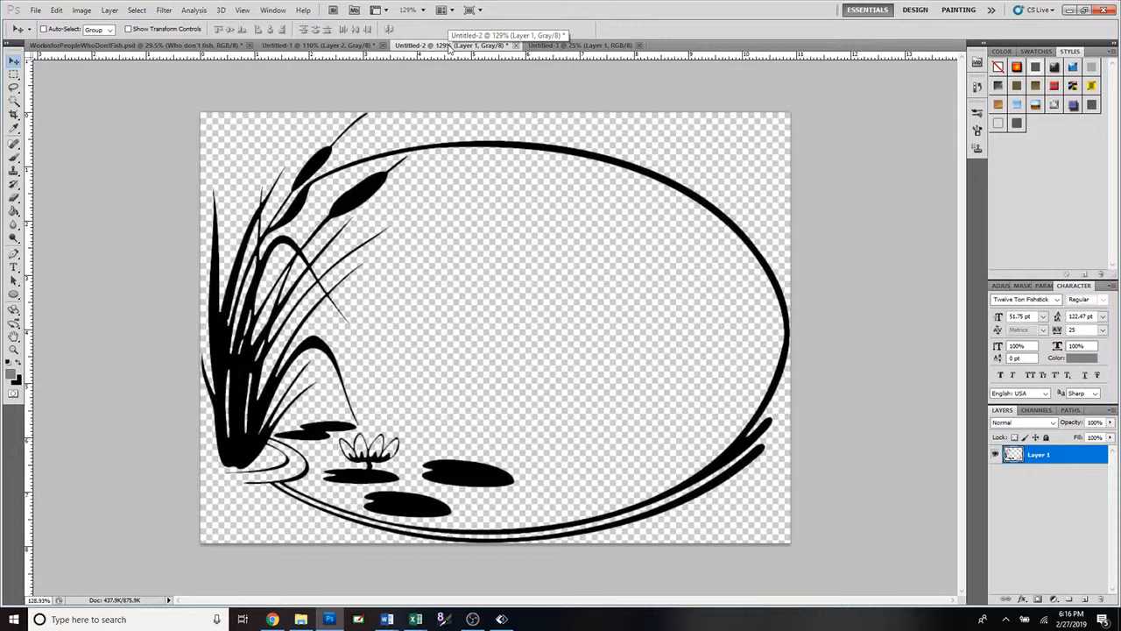
pyautogui.click(149, 47)
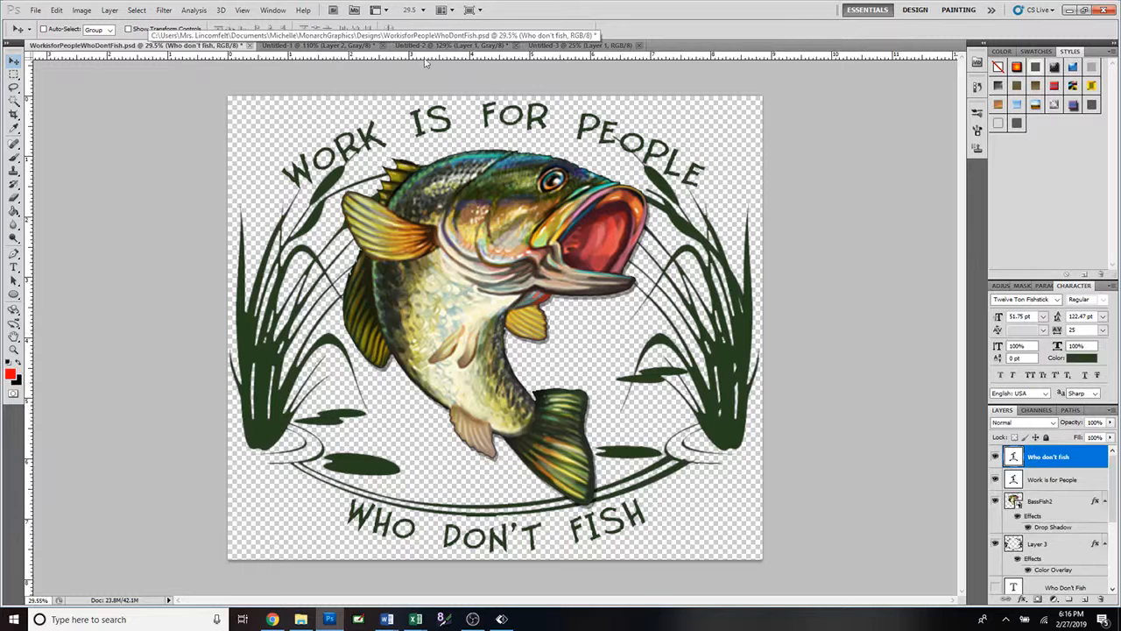
pyautogui.click(561, 45)
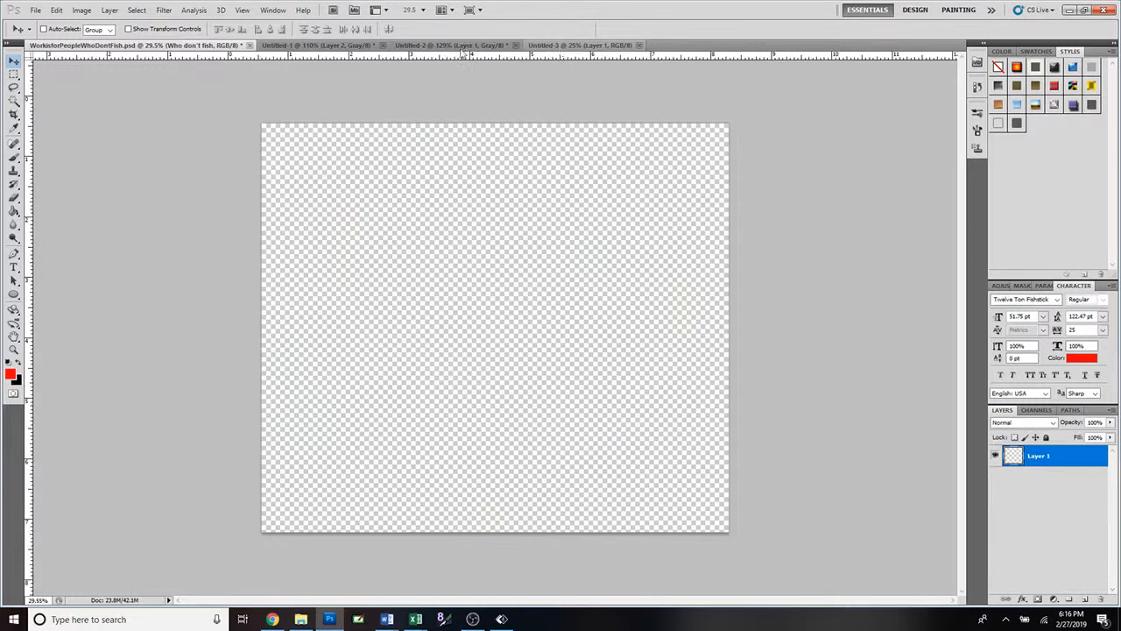
# Erase the water lily flower and the pad beneath it from the artwork in Untitled-2
pyautogui.click(459, 46)
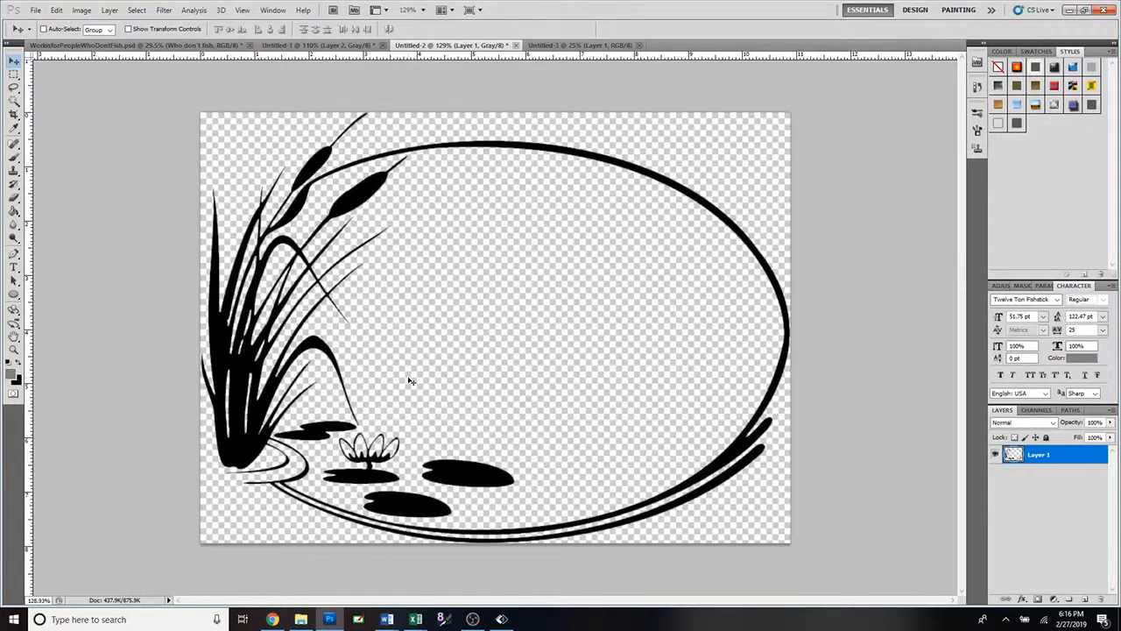
pyautogui.click(14, 198)
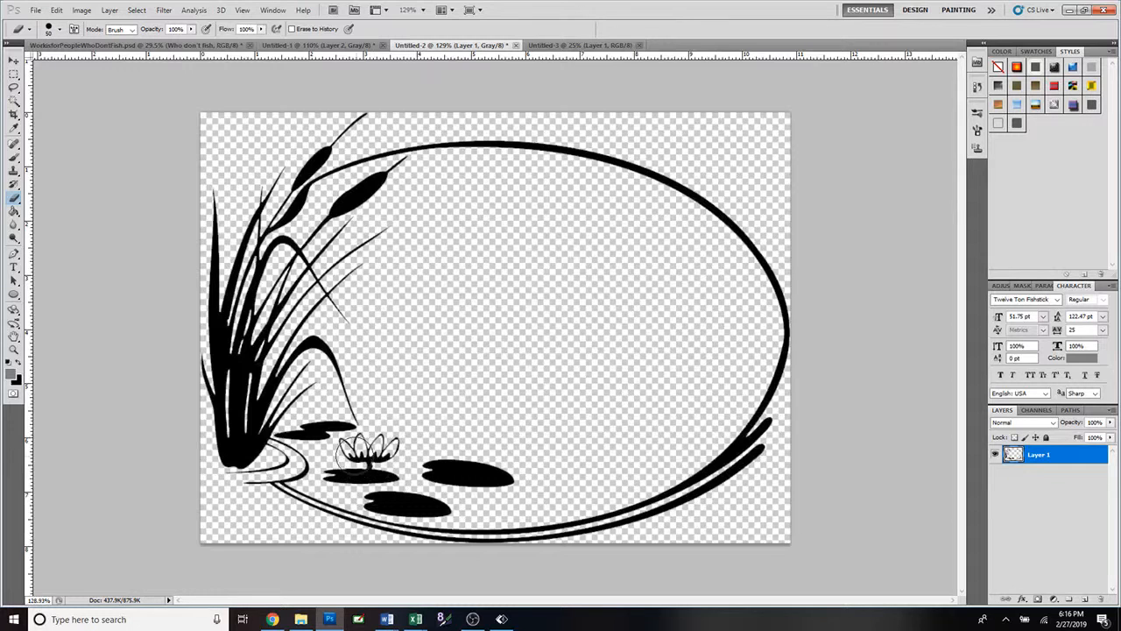
pyautogui.moveTo(348, 452)
pyautogui.mouseDown()
pyautogui.moveTo(404, 435)
pyautogui.moveTo(380, 438)
pyautogui.moveTo(390, 456)
pyautogui.moveTo(323, 472)
pyautogui.moveTo(396, 472)
pyautogui.mouseUp()
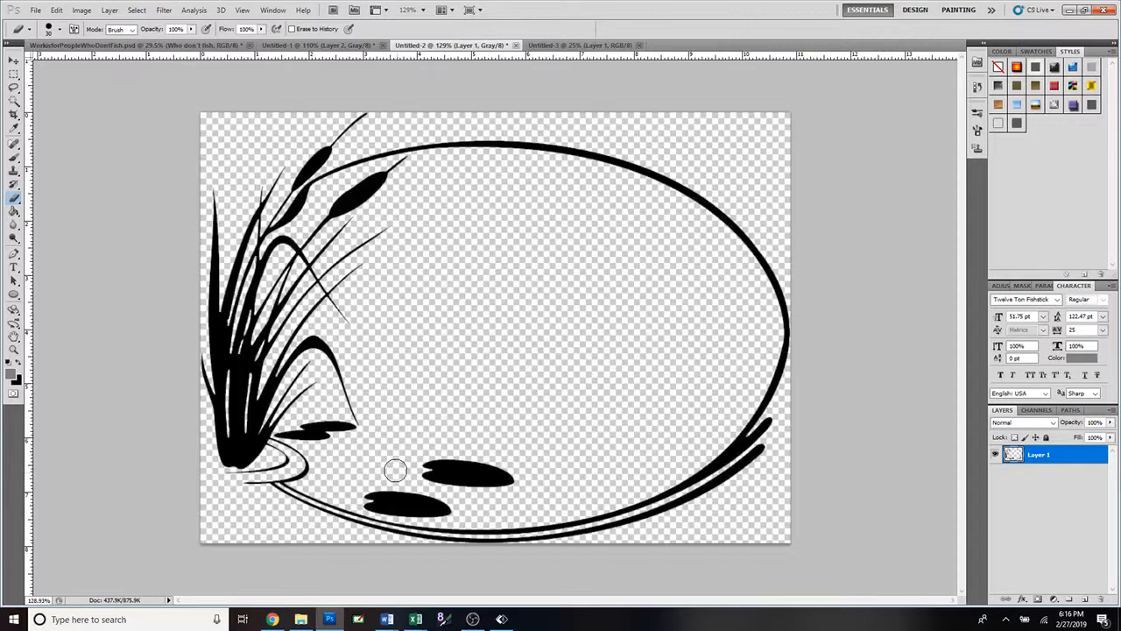
# Lasso the upper lily pad near the pond's bottom and move it right beside the oval's lower-right curve, leaving nothing selected
pyautogui.click(14, 88)
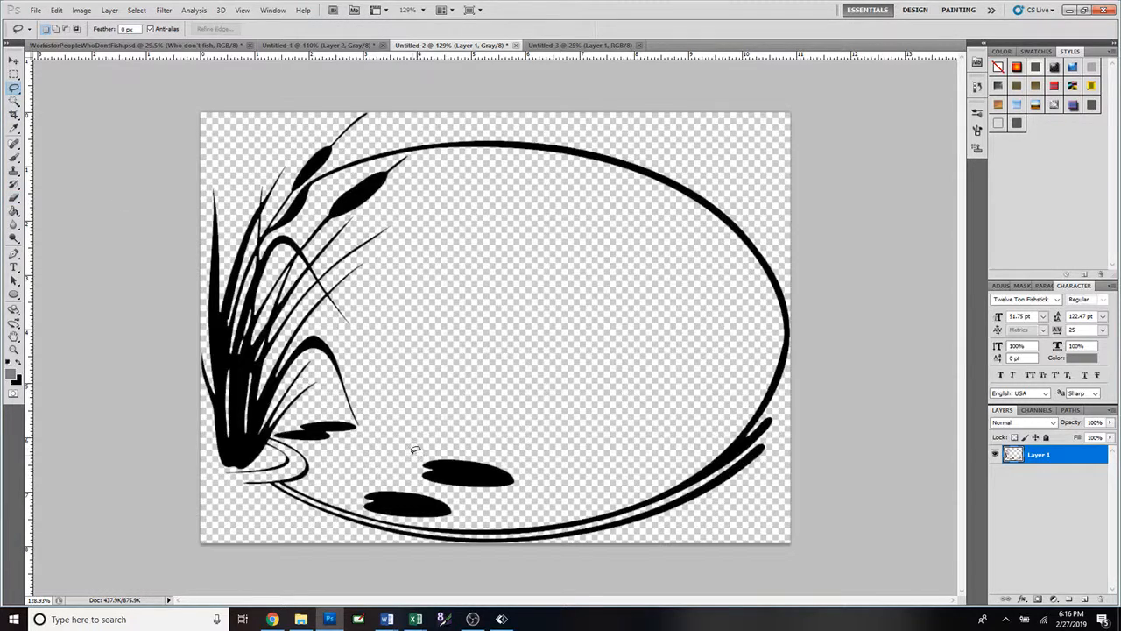
pyautogui.moveTo(416, 457)
pyautogui.mouseDown()
pyautogui.moveTo(465, 492)
pyautogui.moveTo(524, 479)
pyautogui.moveTo(525, 455)
pyautogui.moveTo(503, 442)
pyautogui.moveTo(416, 456)
pyautogui.mouseUp()
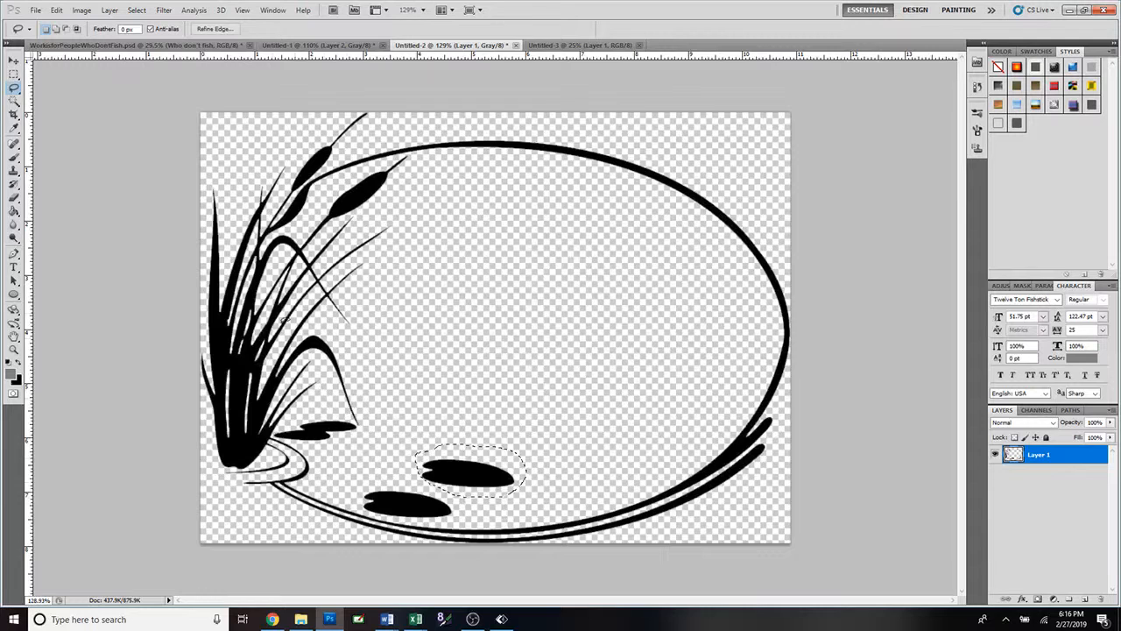
pyautogui.click(14, 61)
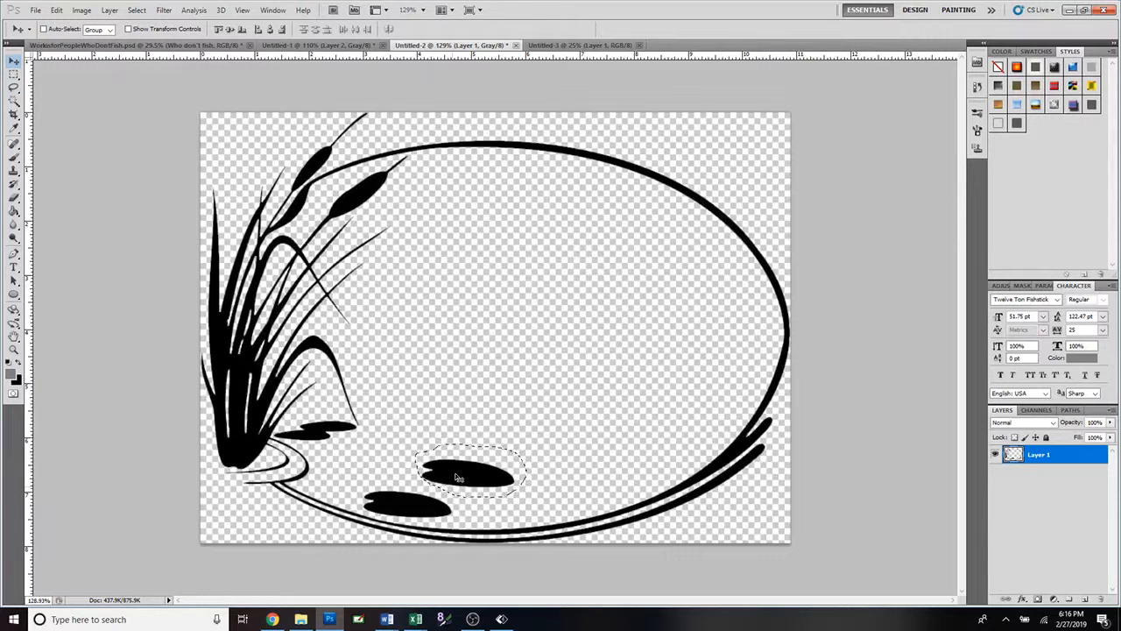
pyautogui.moveTo(456, 474)
pyautogui.mouseDown()
pyautogui.moveTo(346, 472)
pyautogui.moveTo(649, 461)
pyautogui.moveTo(620, 474)
pyautogui.mouseUp()
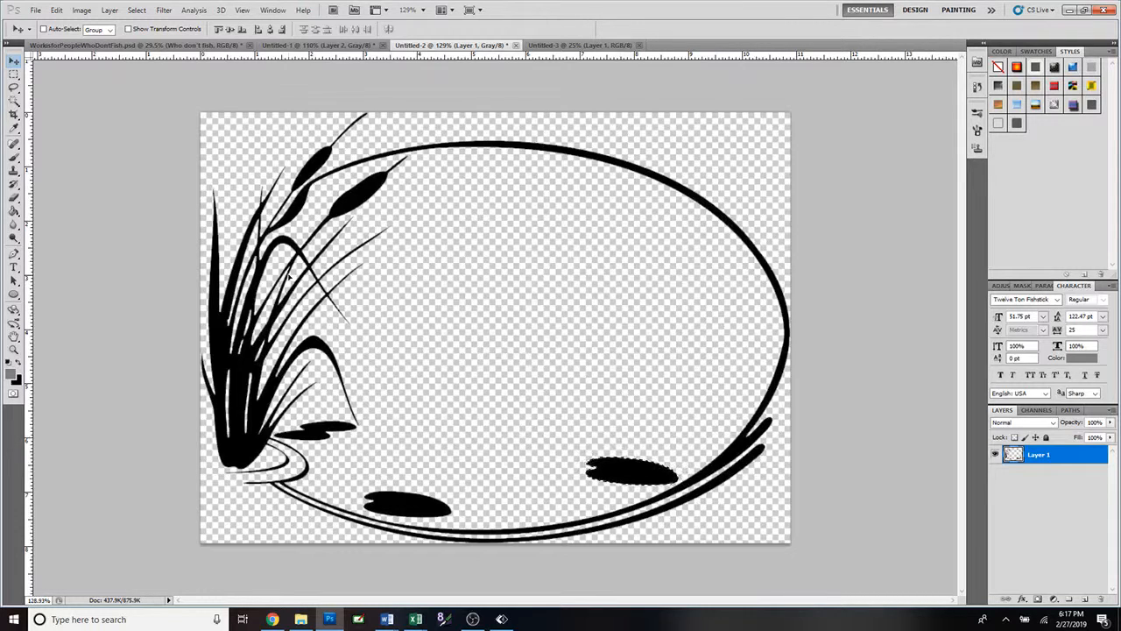
pyautogui.hotkey('ctrl', 'd')
# Lasso the lower lily pad and move it up and left beside the water ripples at the reeds' base, then deselect it
pyautogui.click(14, 88)
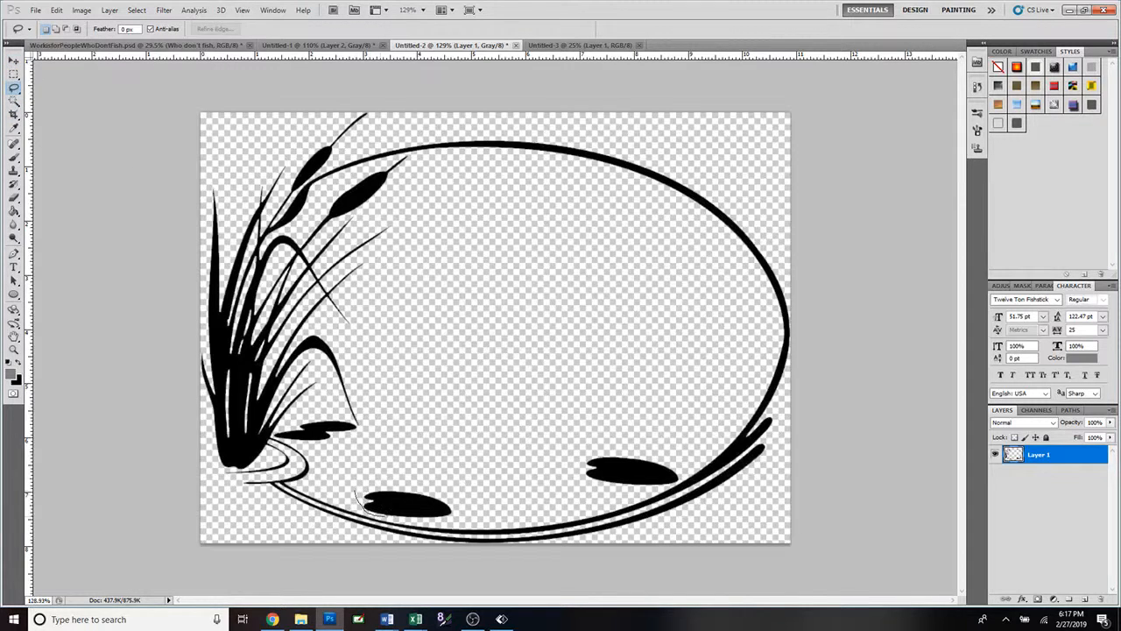
pyautogui.moveTo(396, 518)
pyautogui.mouseDown()
pyautogui.moveTo(447, 518)
pyautogui.moveTo(457, 495)
pyautogui.moveTo(405, 475)
pyautogui.moveTo(353, 484)
pyautogui.mouseUp()
pyautogui.click(14, 62)
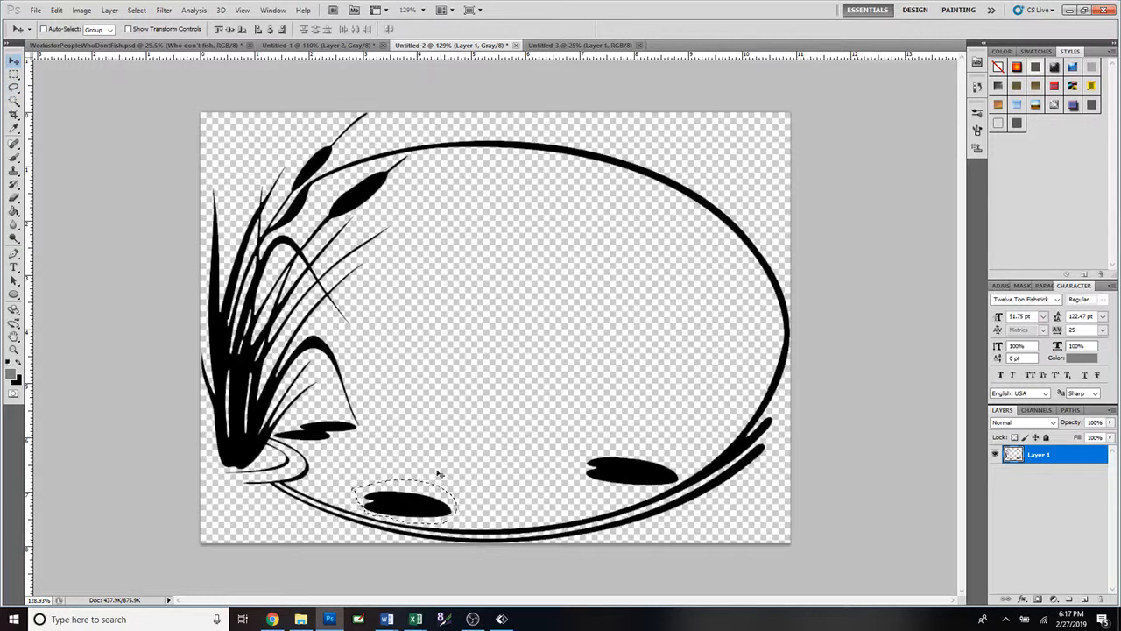
pyautogui.moveTo(415, 506); pyautogui.dragTo(364, 481)
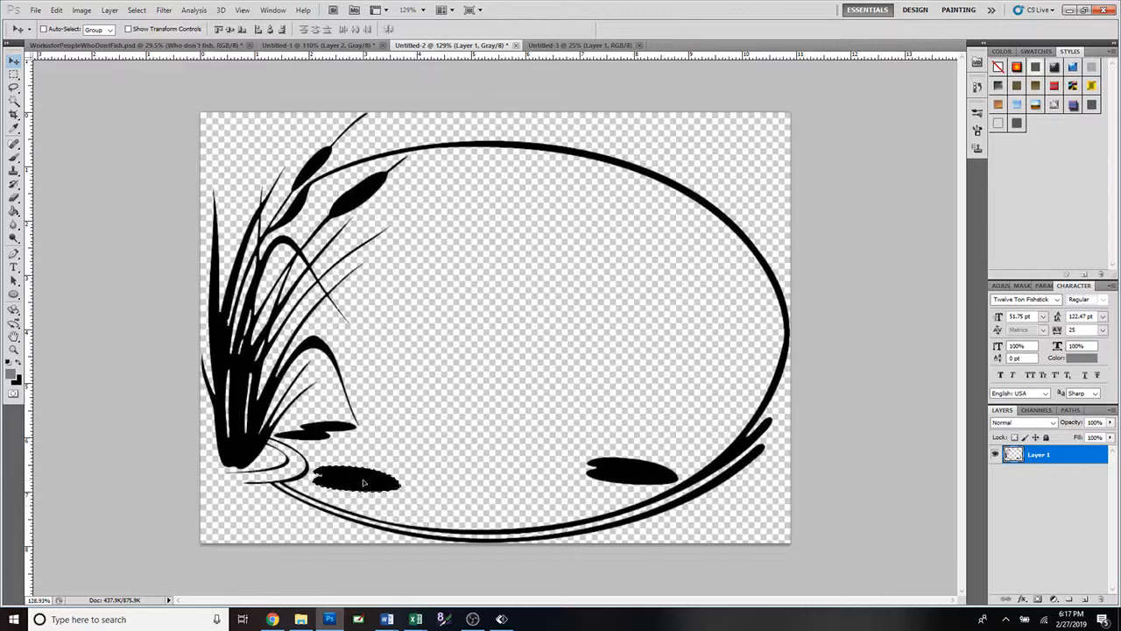
pyautogui.hotkey('ctrl', 'd')
# Try placing the low-resolution reed artwork in the Untitled-3 document, and delete the placed layer
pyautogui.moveTo(249, 364); pyautogui.dragTo(373, 429)
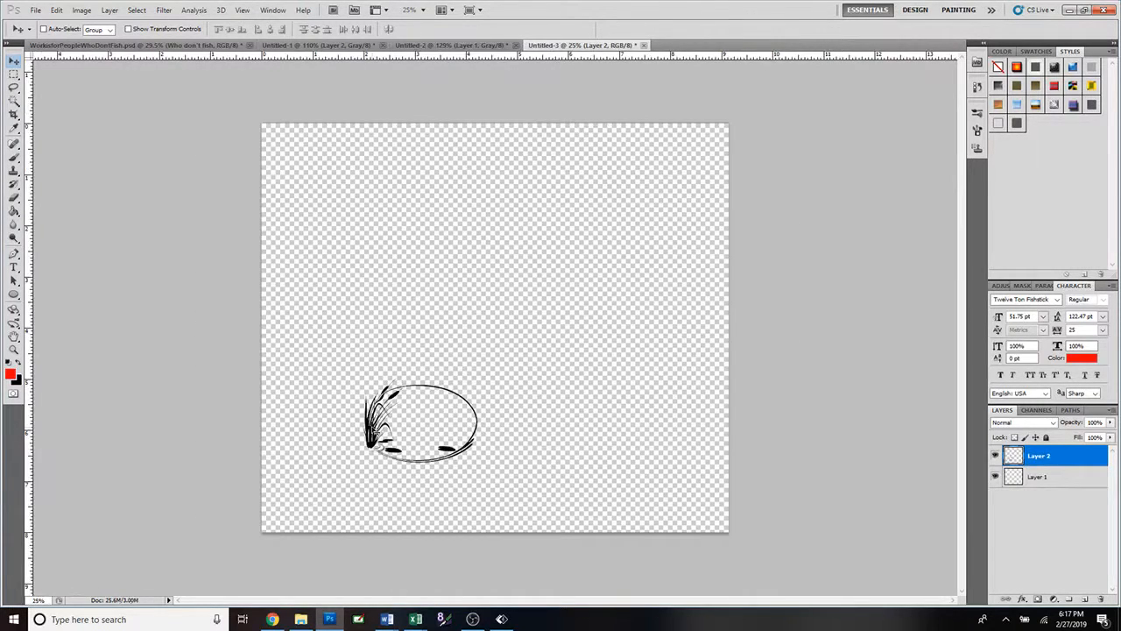
pyautogui.hotkey('ctrl', 't')
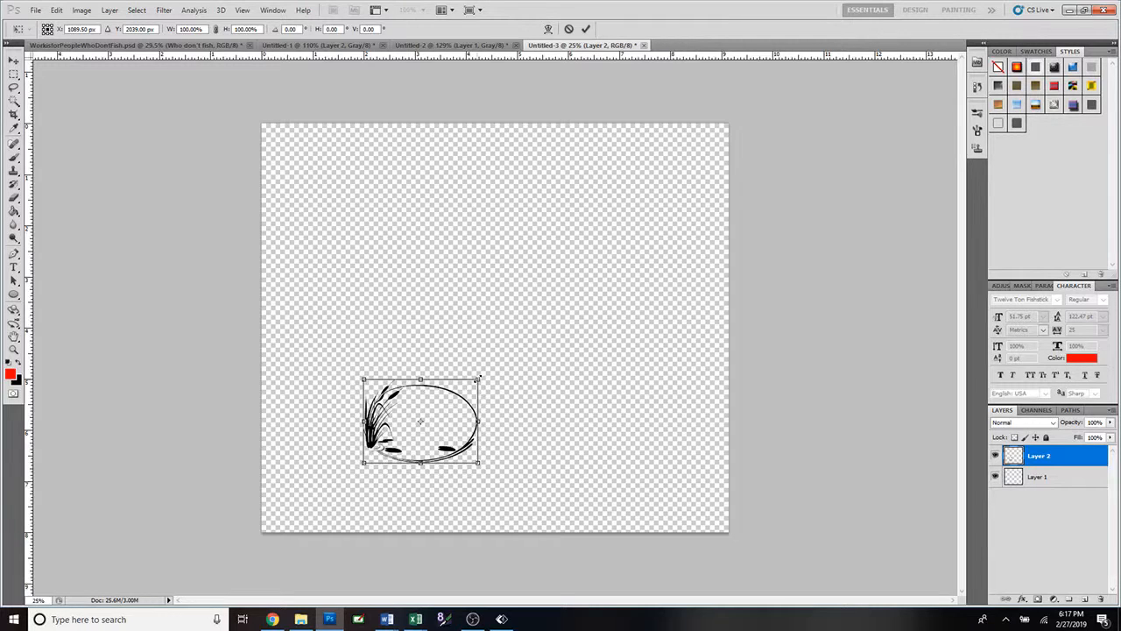
pyautogui.press('Return')
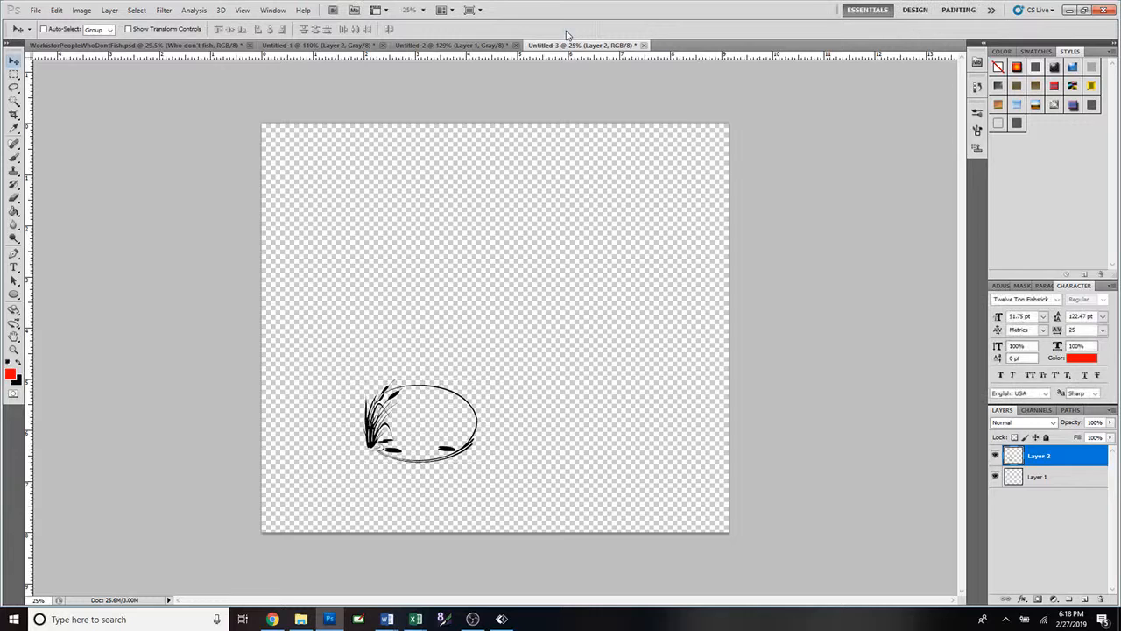
pyautogui.press('Delete')
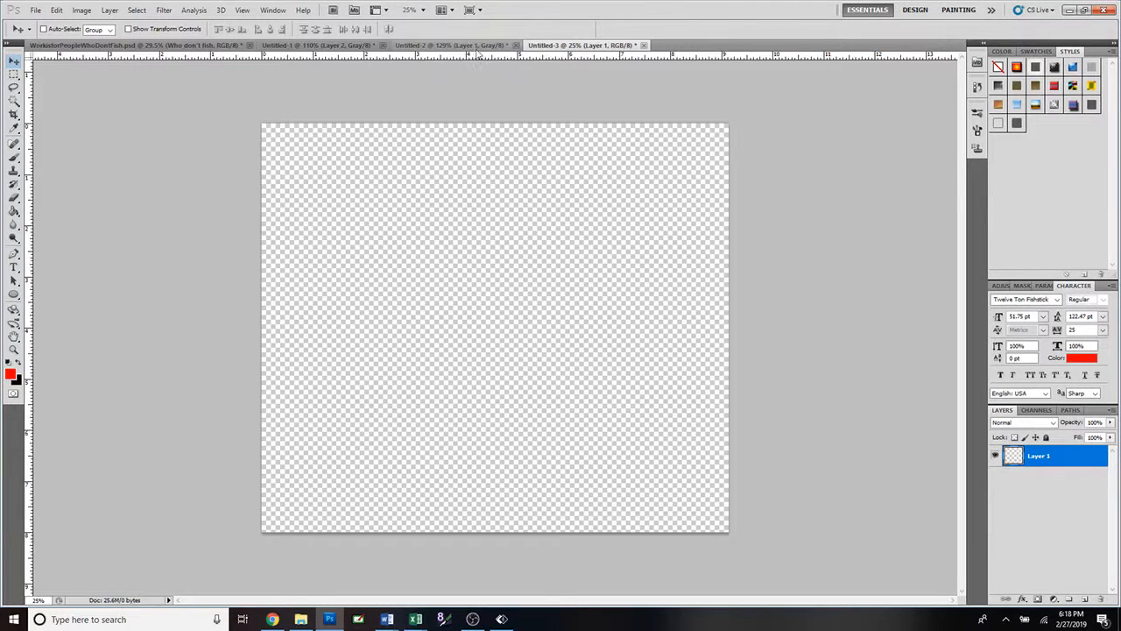
# Set the resolution of the Untitled-2 image to 350 pixels/inch with resampling and constrained proportions
pyautogui.click(465, 45)
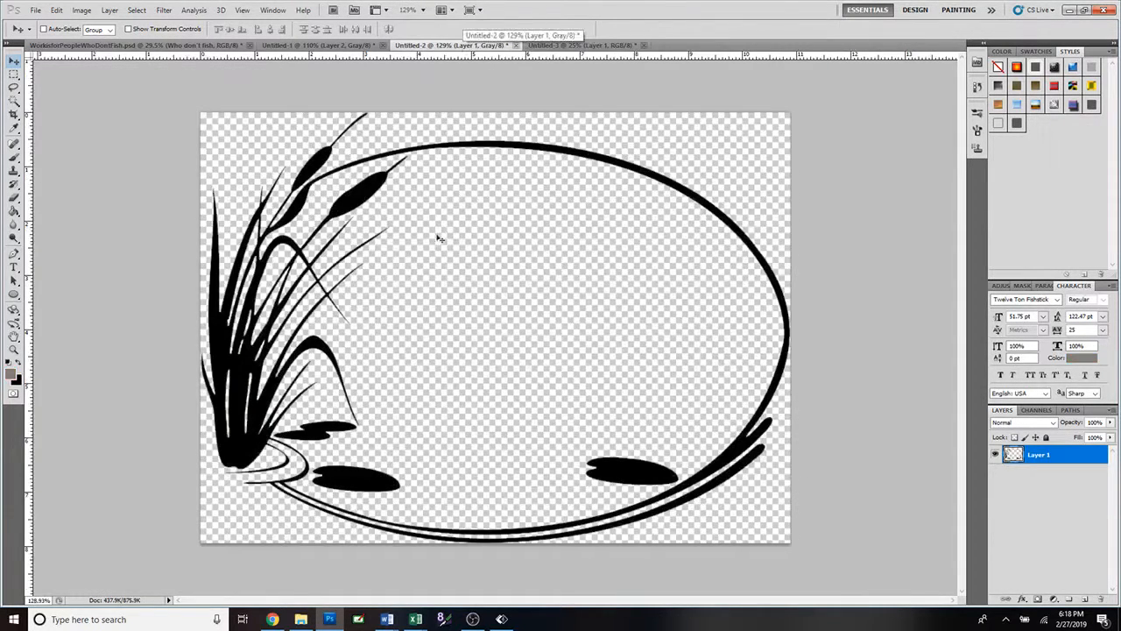
pyautogui.click(86, 12)
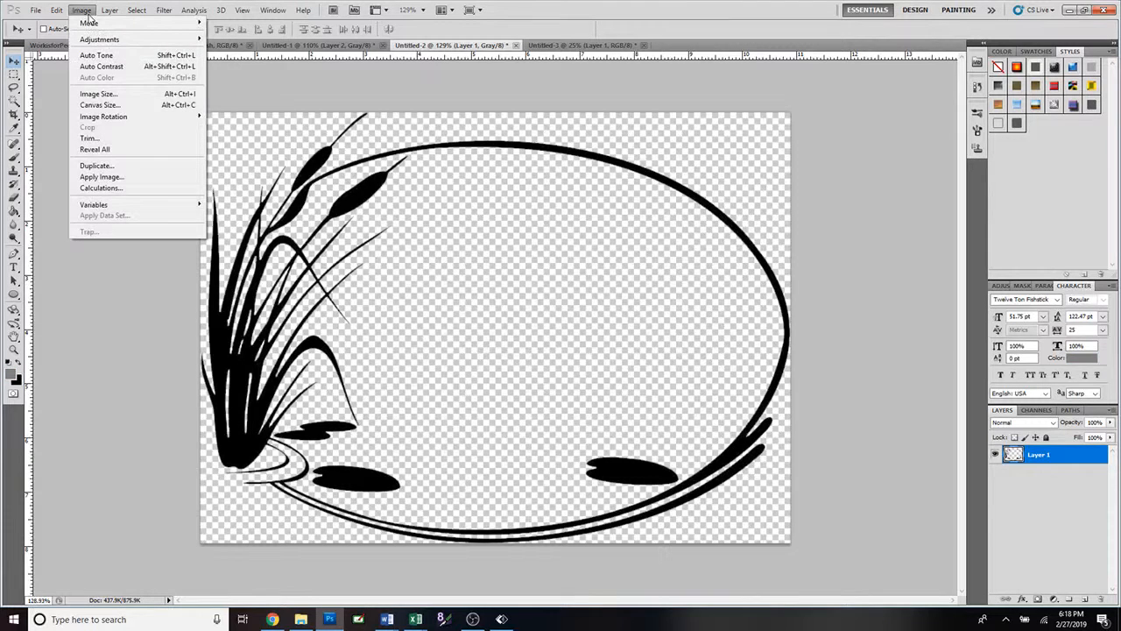
pyautogui.click(98, 93)
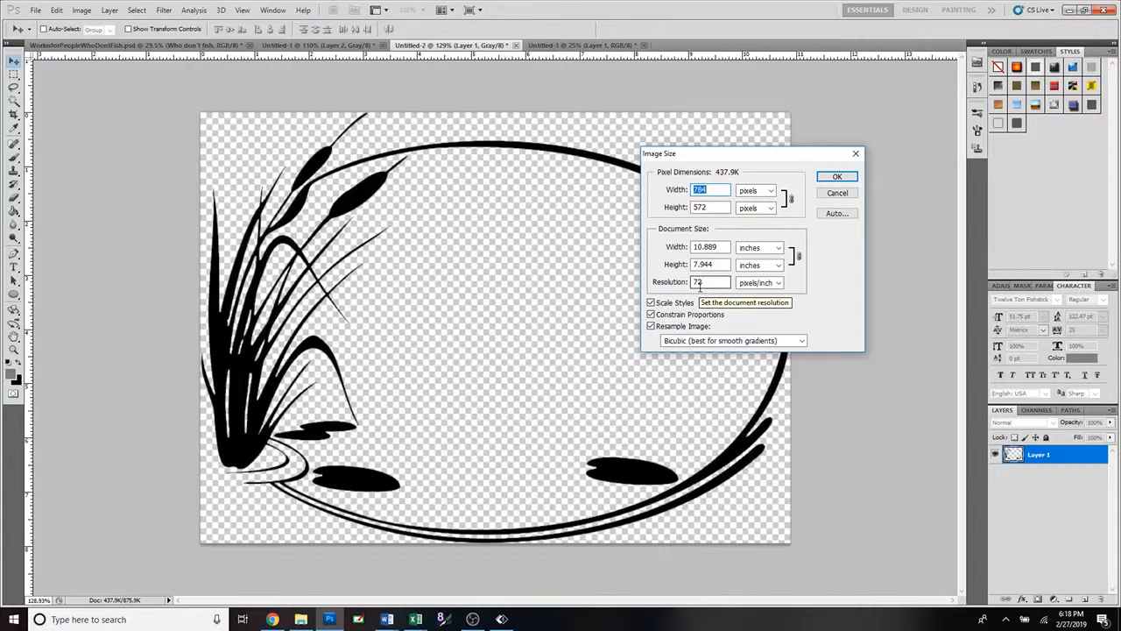
pyautogui.doubleClick(709, 281)
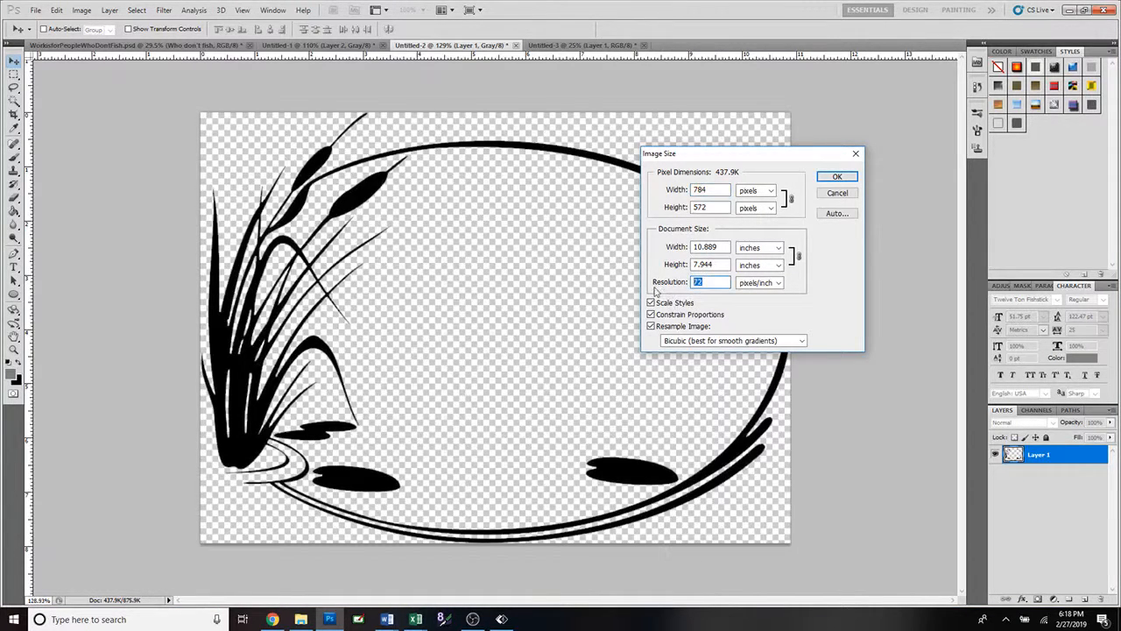
pyautogui.write('350')
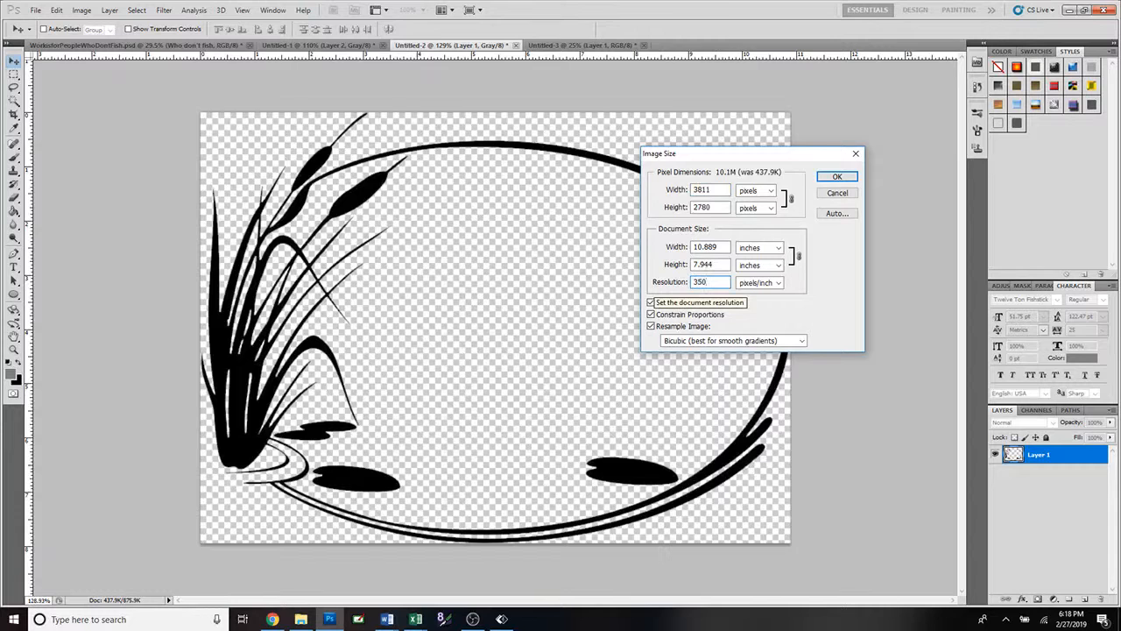
pyautogui.click(837, 178)
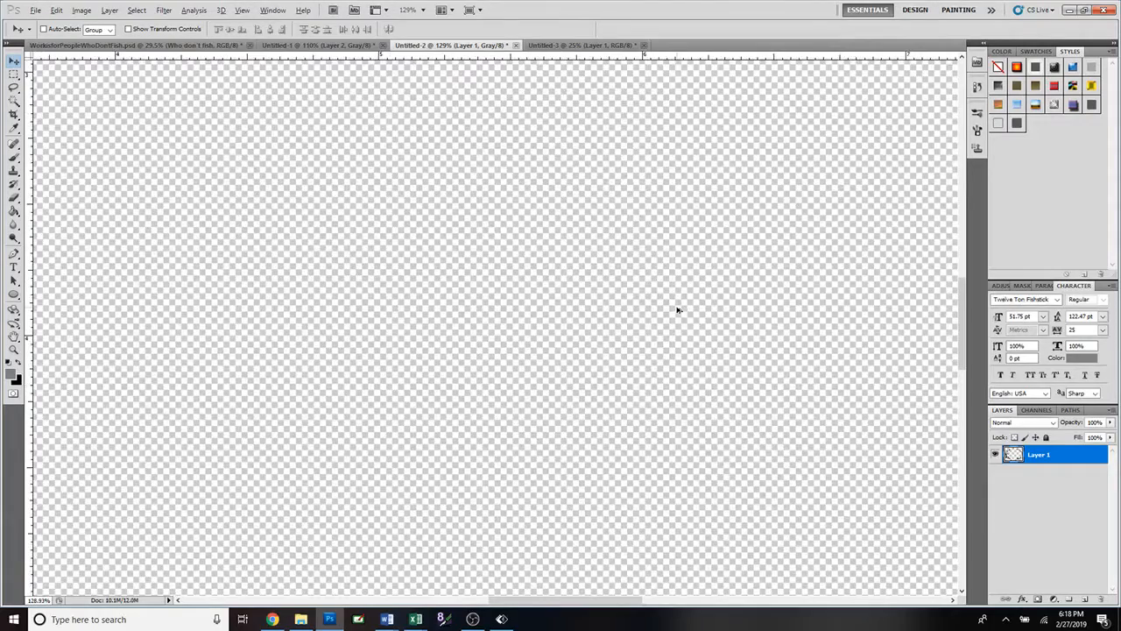
# Copy the resampled reed artwork from Untitled-2 into Untitled-3, lining its left edge up with the canvas
pyautogui.hotkey('ctrl', '0')
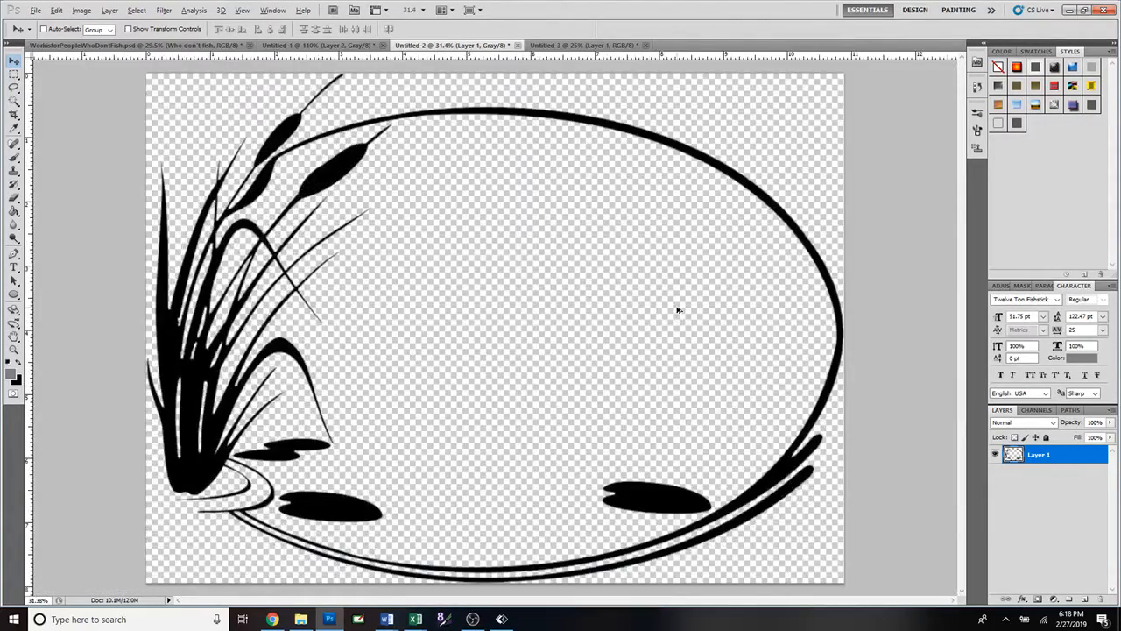
pyautogui.hotkey('ctrl', '-')
pyautogui.press('alt')
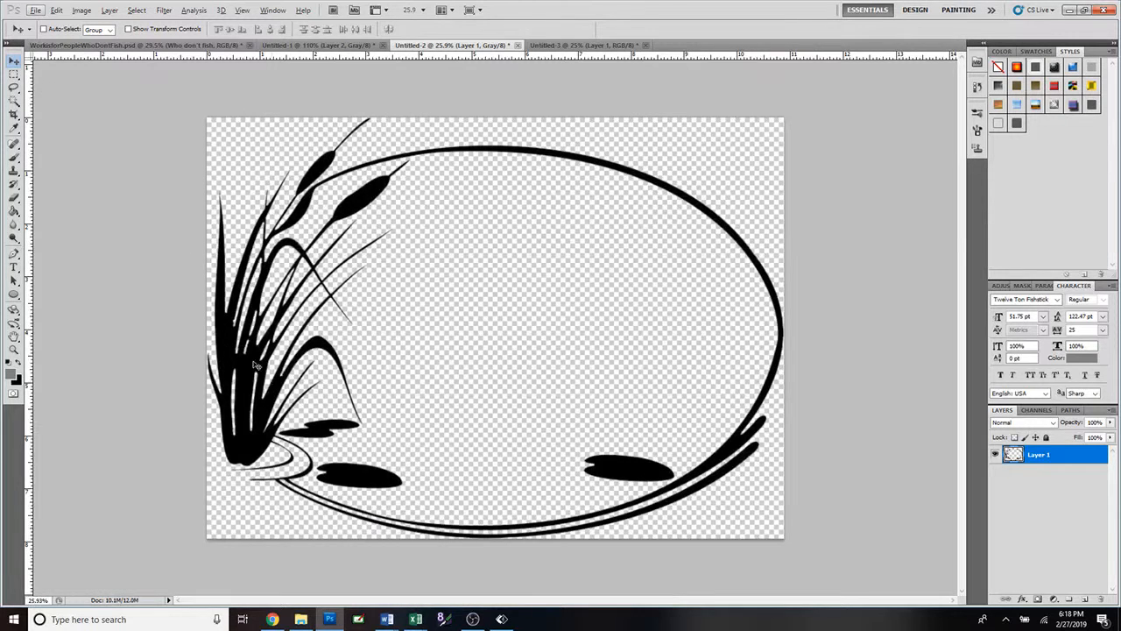
pyautogui.moveTo(255, 362); pyautogui.dragTo(321, 337)
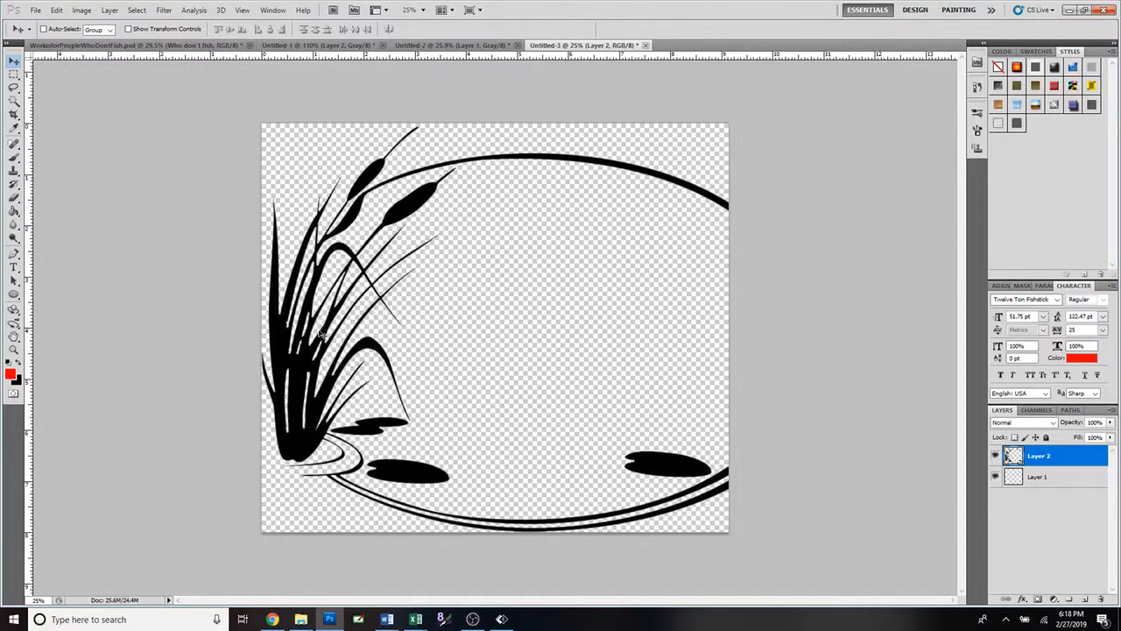
# Scale the reed artwork proportionally to about 83% and center it vertically within the Untitled-3 canvas
pyautogui.hotkey('ctrl', 't')
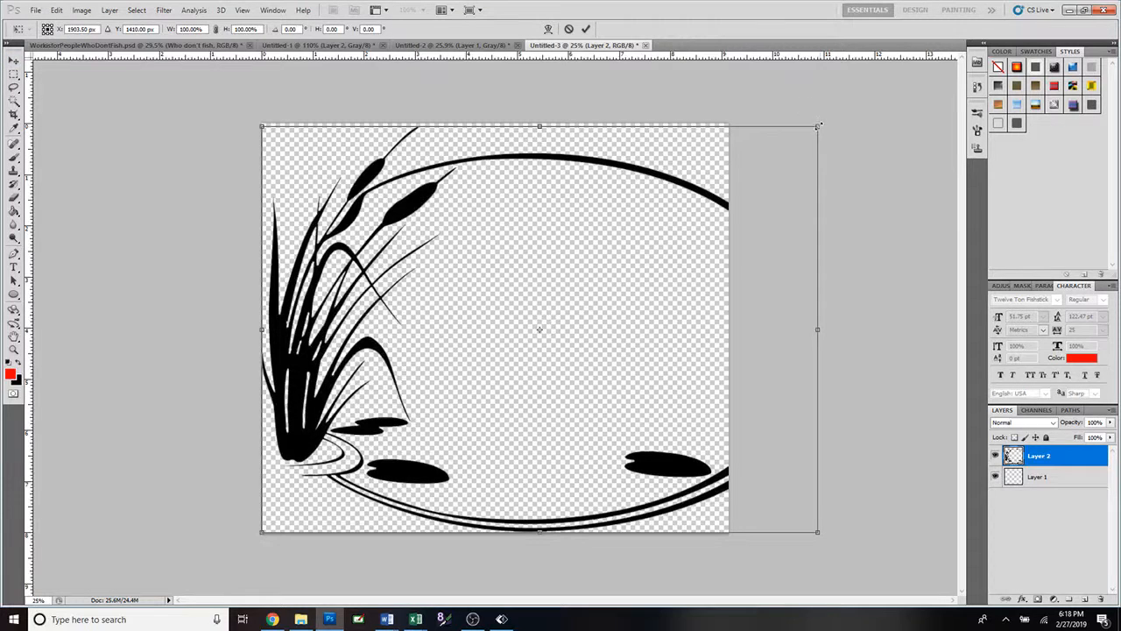
pyautogui.moveTo(818, 126); pyautogui.dragTo(724, 195)
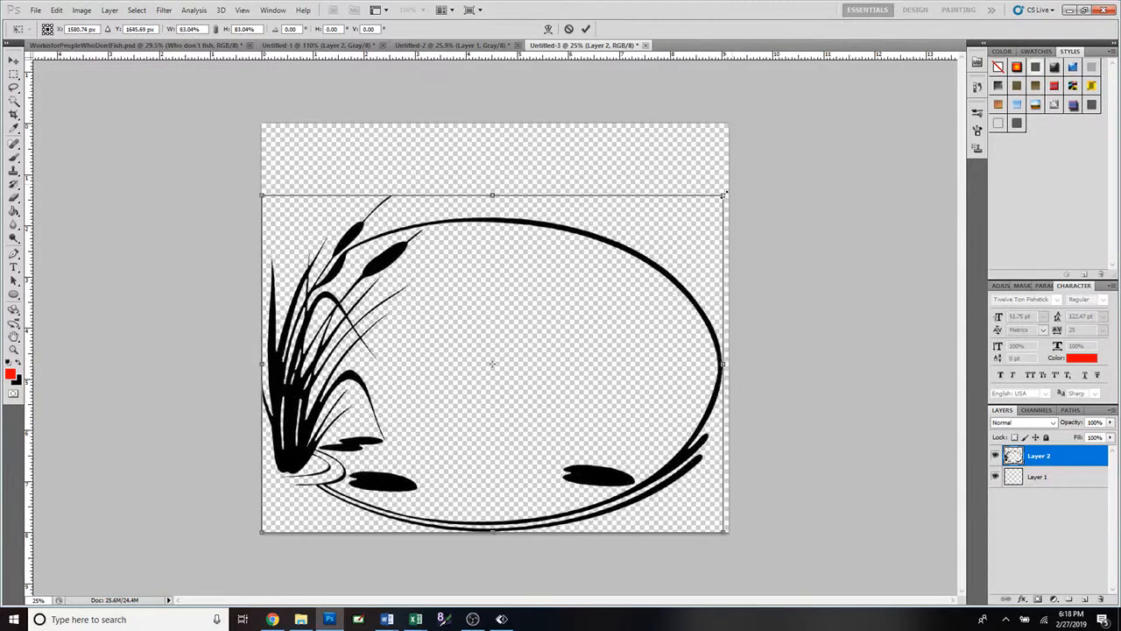
pyautogui.moveTo(588, 309); pyautogui.dragTo(591, 283)
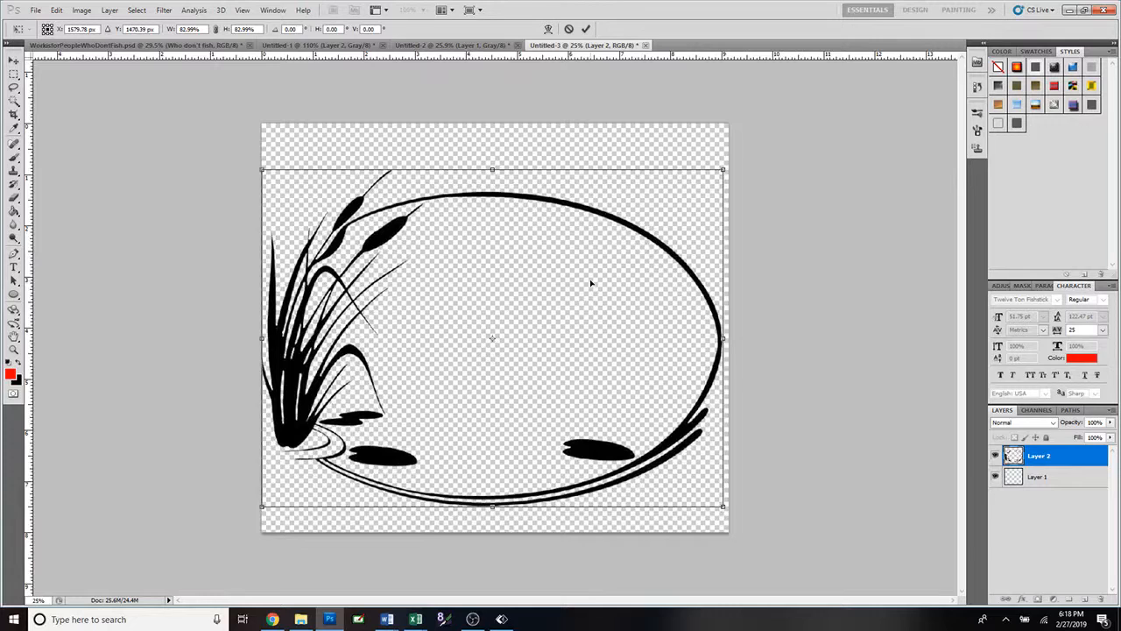
pyautogui.click(587, 29)
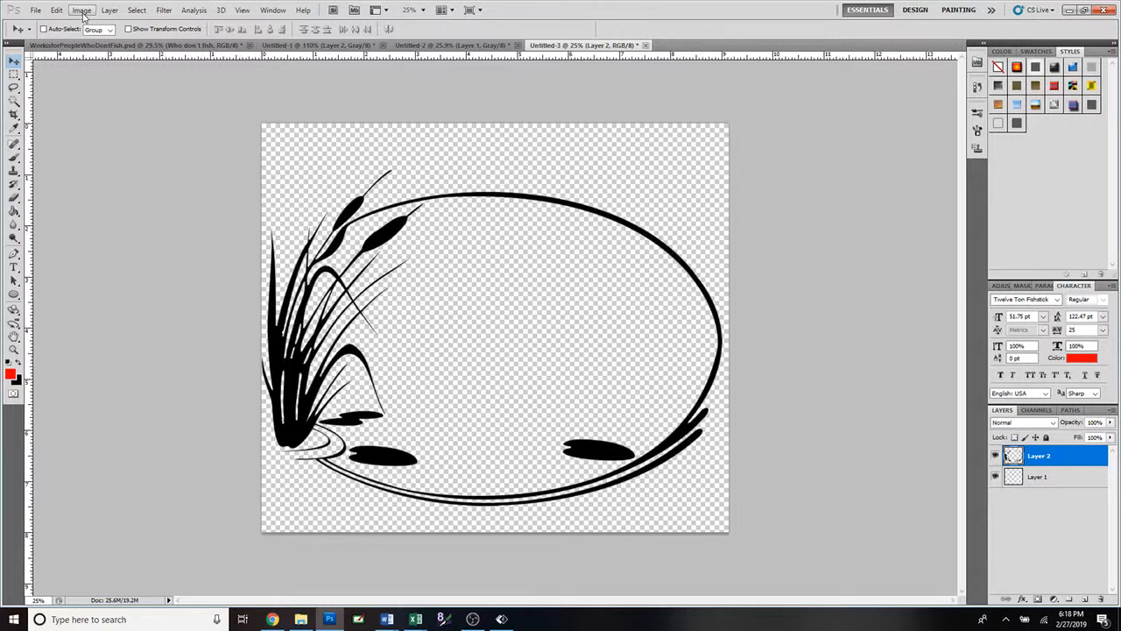
# Enlarge the Untitled-3 canvas to 15 × 10 inches and move the reed artwork to the canvas's lower-left area
pyautogui.click(82, 11)
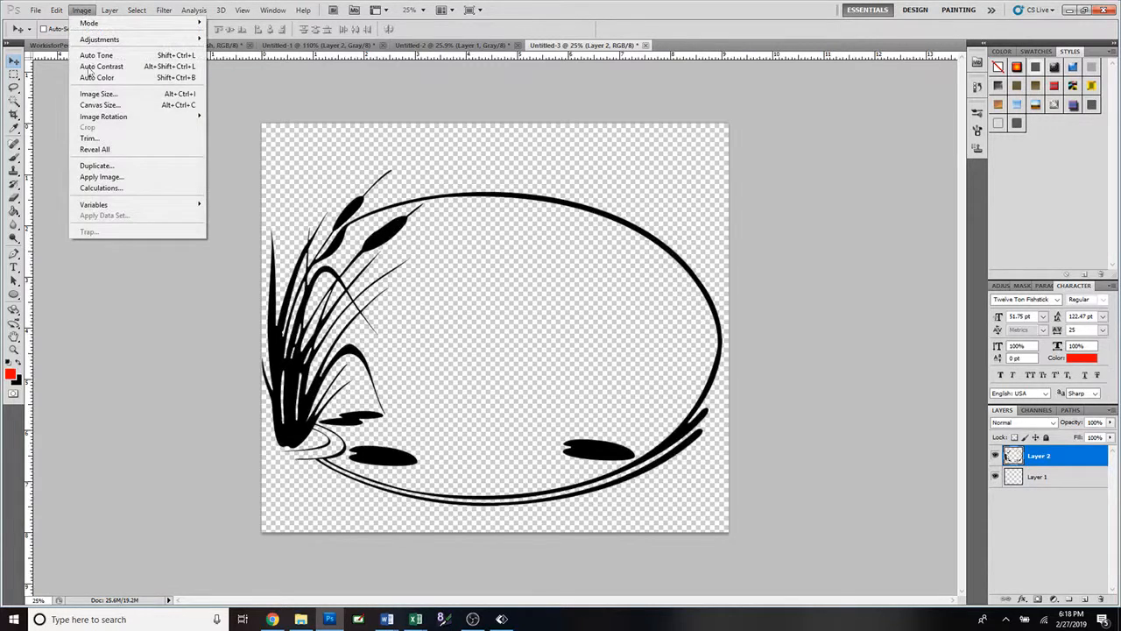
pyautogui.click(91, 105)
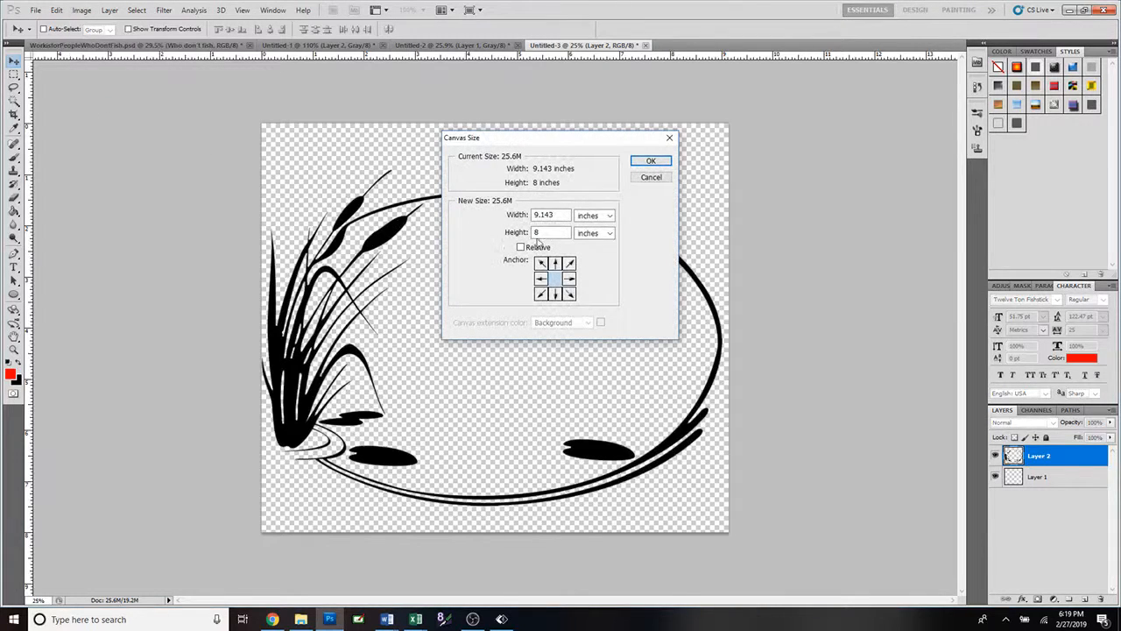
pyautogui.doubleClick(545, 215)
pyautogui.write('15')
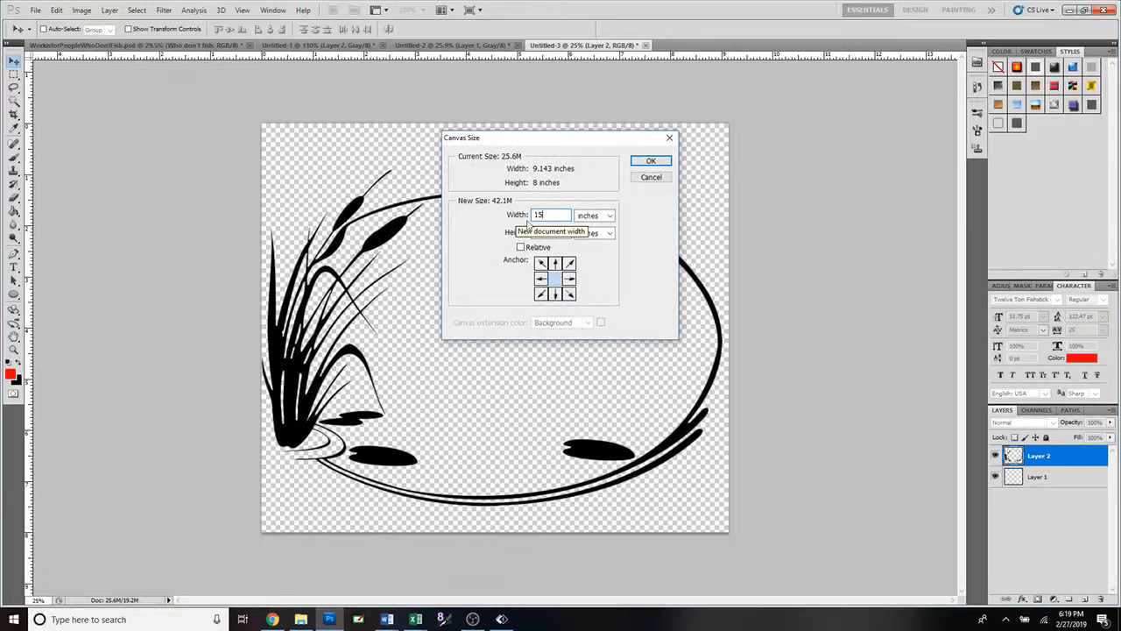
pyautogui.moveTo(556, 233); pyautogui.dragTo(498, 237)
pyautogui.write('10')
pyautogui.press('Return')
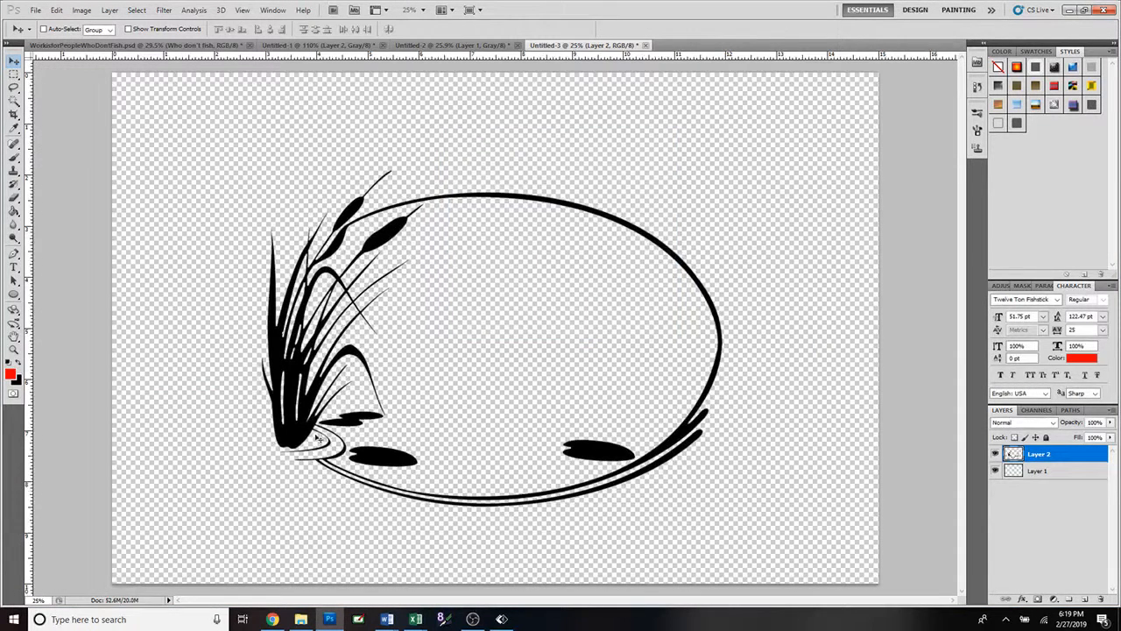
pyautogui.moveTo(317, 438); pyautogui.dragTo(184, 484)
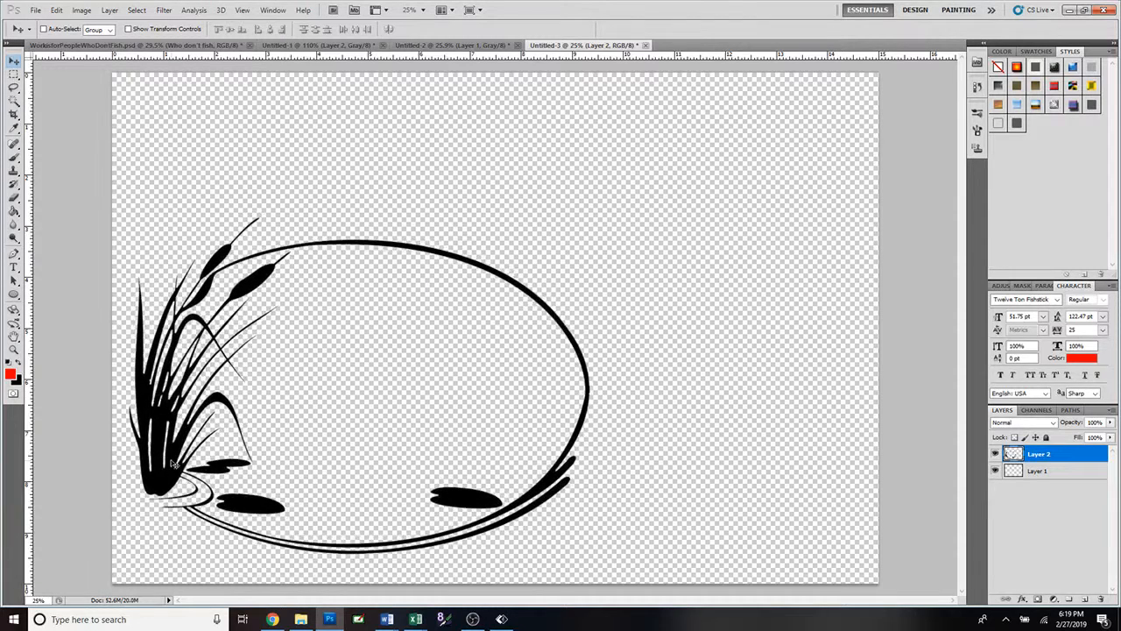
# Scale the reed and oval artwork proportionally to about 146% so it nearly fills the canvas height
pyautogui.hotkey('ctrl', 't')
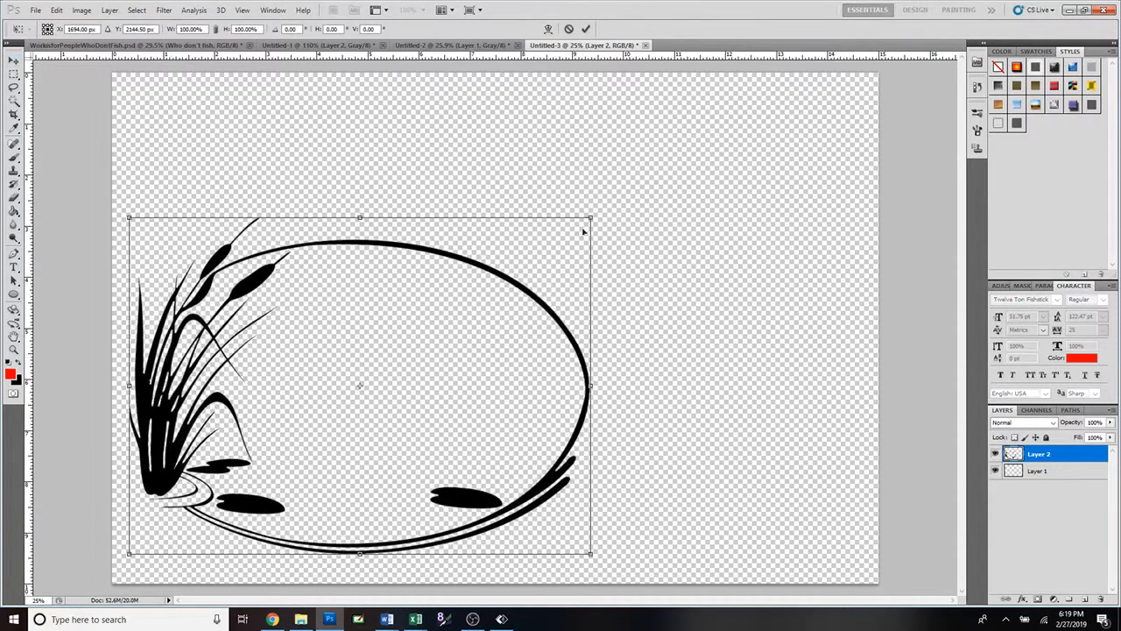
pyautogui.moveTo(593, 216); pyautogui.dragTo(811, 123)
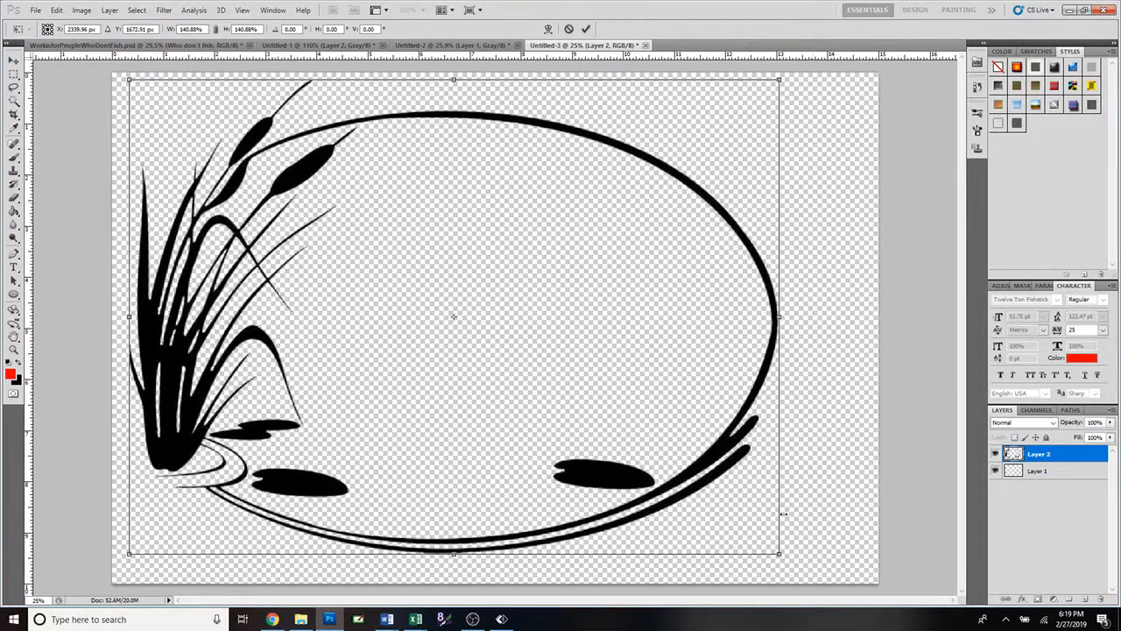
pyautogui.moveTo(778, 554); pyautogui.dragTo(805, 573)
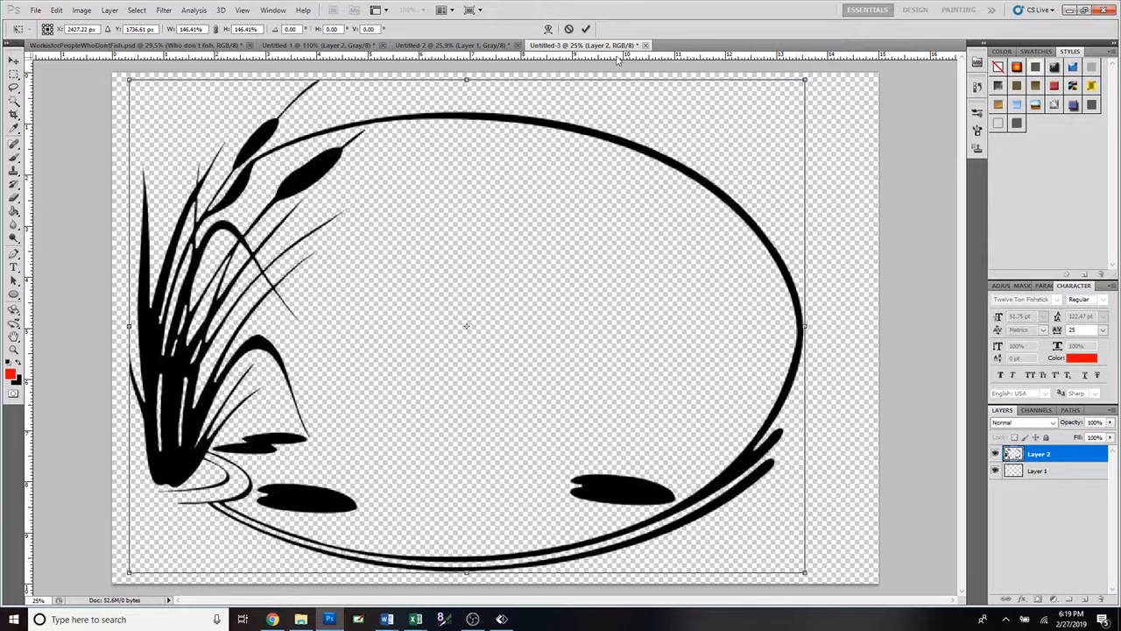
pyautogui.click(586, 29)
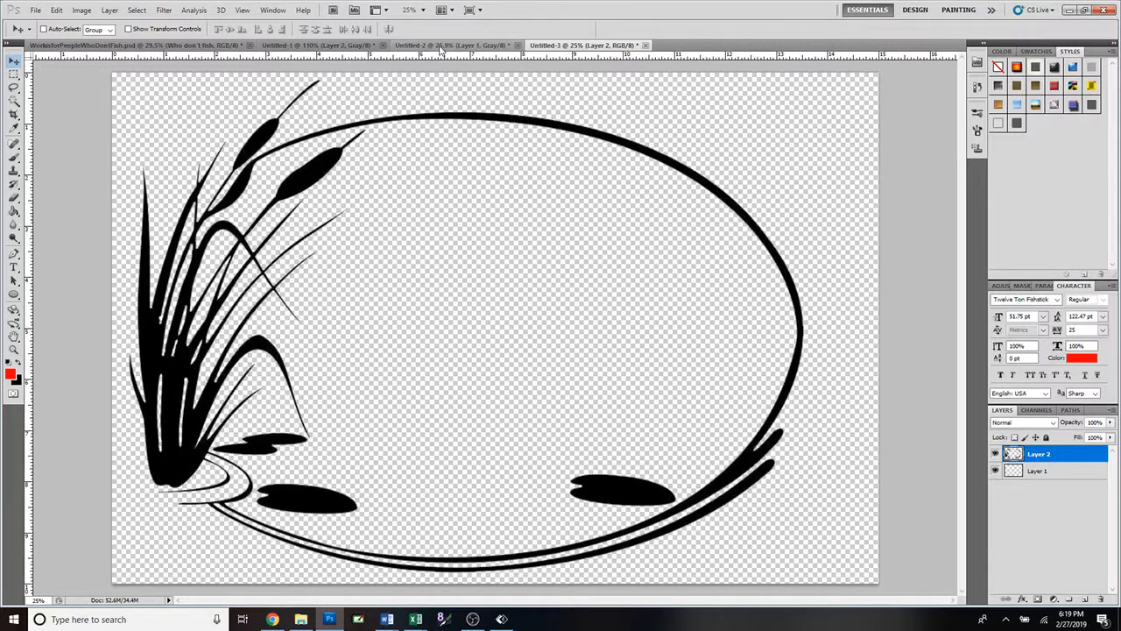
# Crop the Untitled-2 image to its left part, about 4 inches wide, keeping only the reed clump side
pyautogui.click(443, 45)
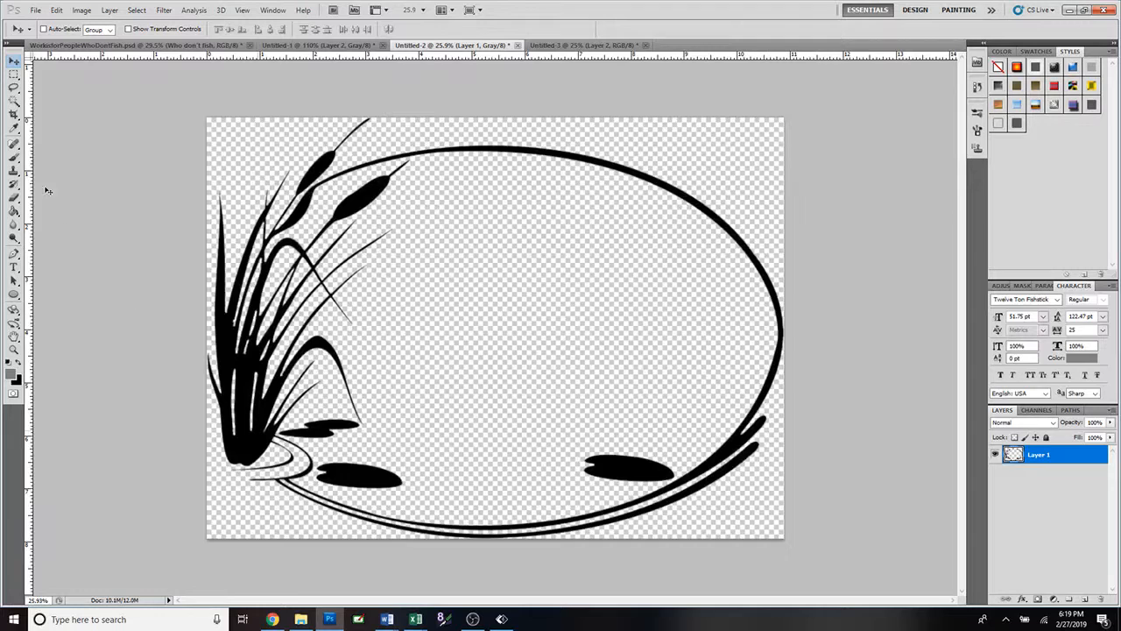
pyautogui.click(14, 116)
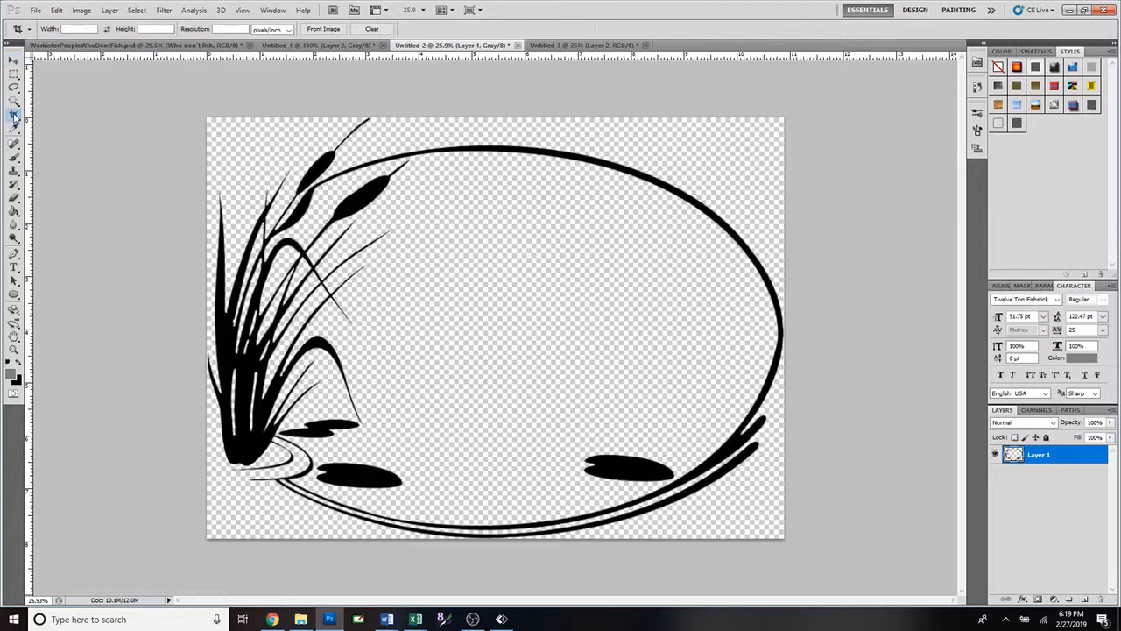
pyautogui.moveTo(193, 107); pyautogui.dragTo(419, 549)
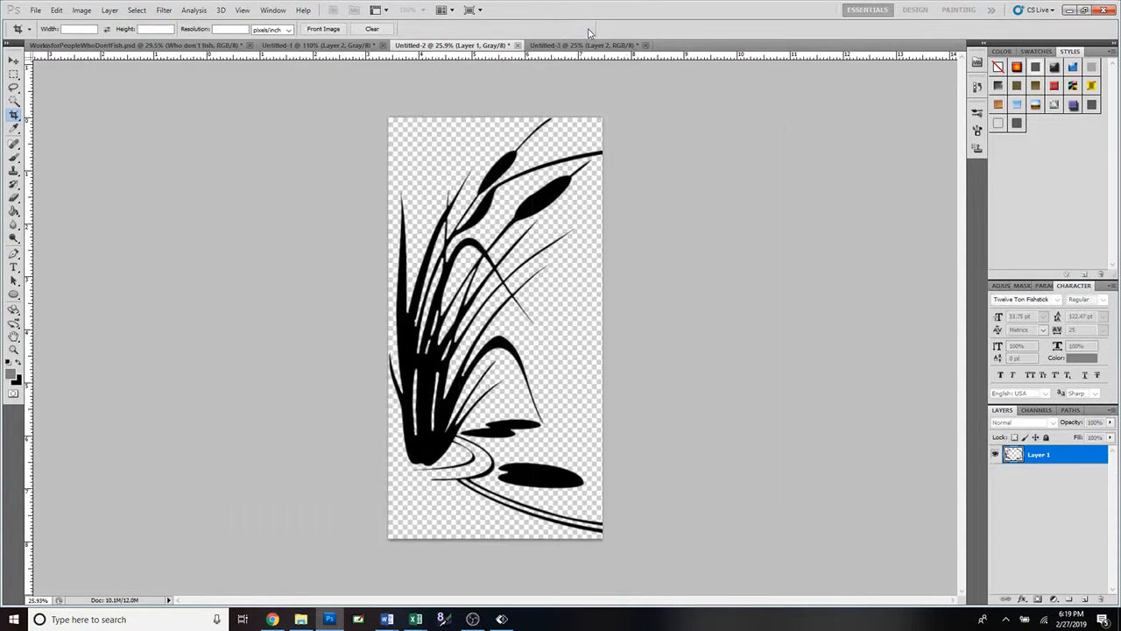
pyautogui.click(585, 29)
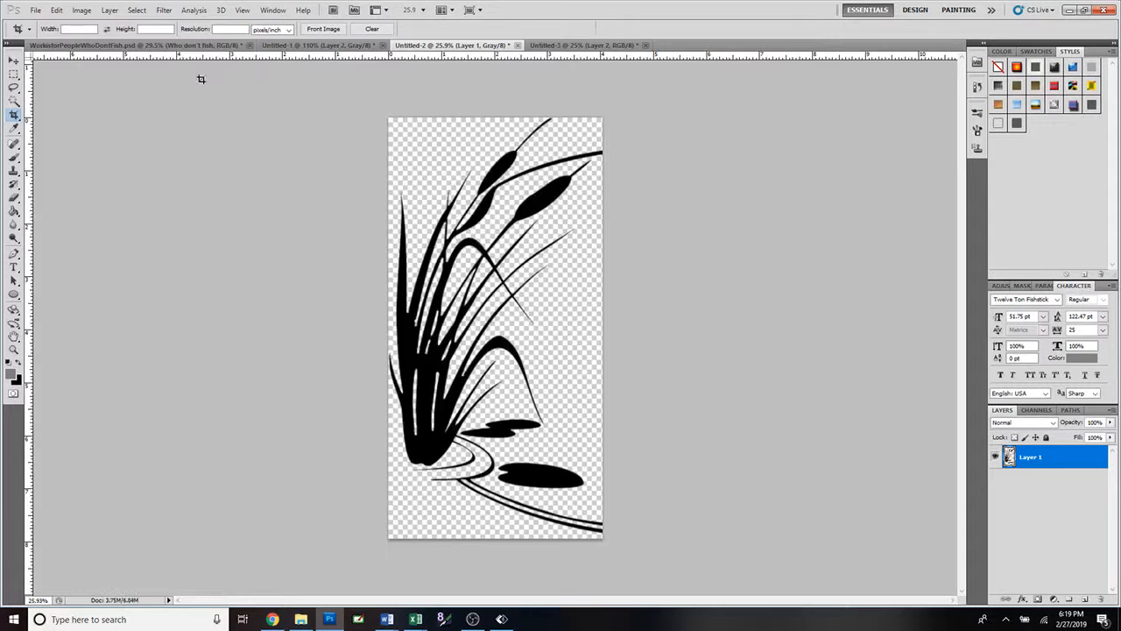
# Erase the upper oval arc, the lower lily pad and the double pond outline, leaving the reeds, their ripples and the upper pads
pyautogui.click(14, 198)
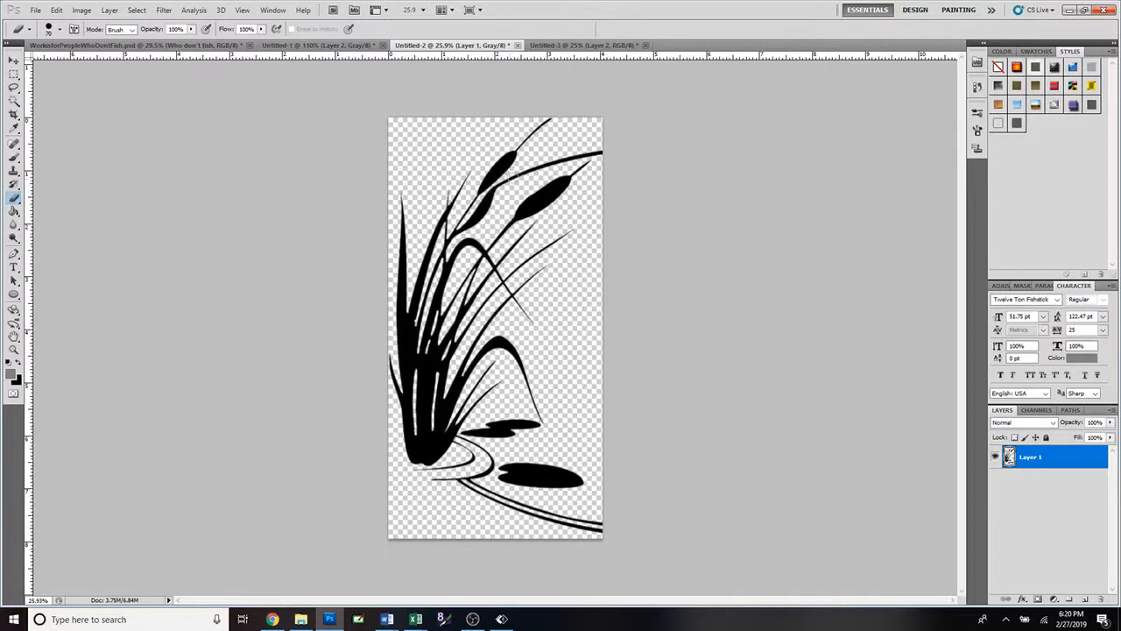
pyautogui.moveTo(508, 178); pyautogui.dragTo(599, 152)
pyautogui.moveTo(534, 469)
pyautogui.mouseDown()
pyautogui.moveTo(578, 483)
pyautogui.moveTo(565, 472)
pyautogui.moveTo(567, 481)
pyautogui.moveTo(501, 477)
pyautogui.moveTo(562, 485)
pyautogui.mouseUp()
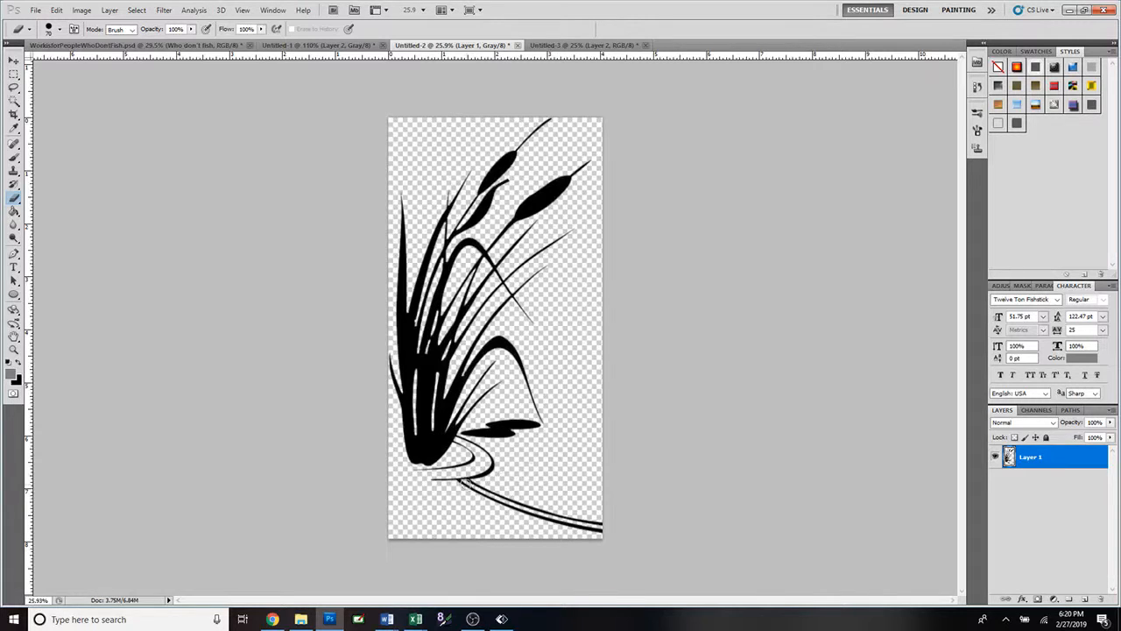
pyautogui.scroll(2, 461, 487)
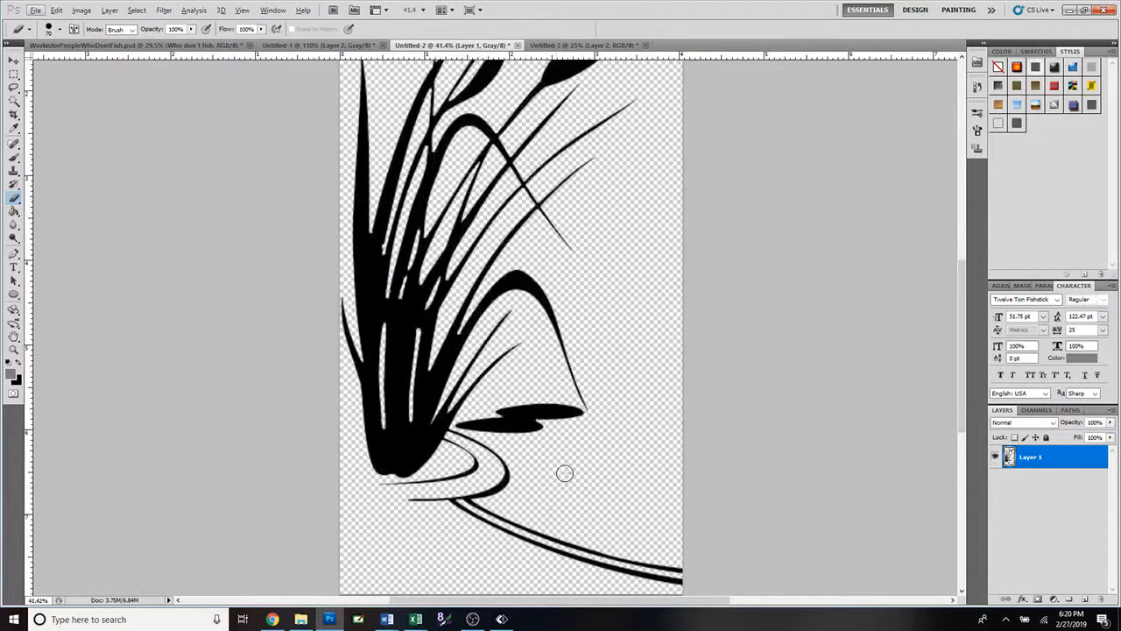
pyautogui.moveTo(452, 509)
pyautogui.mouseDown()
pyautogui.moveTo(473, 503)
pyautogui.moveTo(679, 575)
pyautogui.moveTo(490, 536)
pyautogui.mouseUp()
pyautogui.scroll(5, 490, 536)
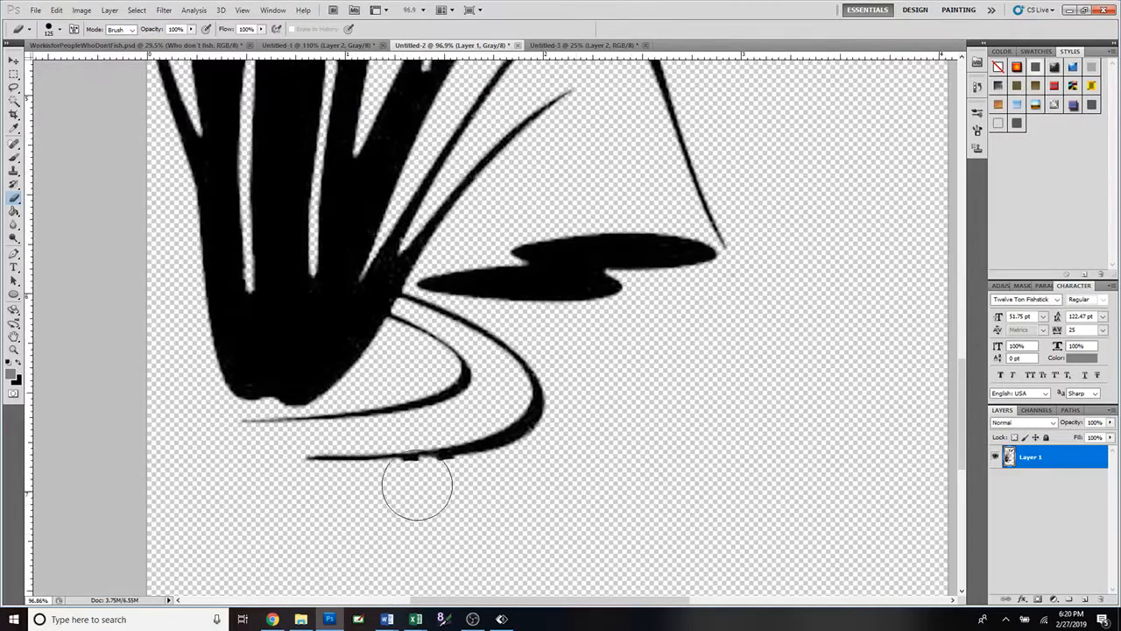
pyautogui.moveTo(413, 492)
pyautogui.mouseDown()
pyautogui.moveTo(448, 493)
pyautogui.moveTo(408, 491)
pyautogui.moveTo(420, 493)
pyautogui.mouseUp()
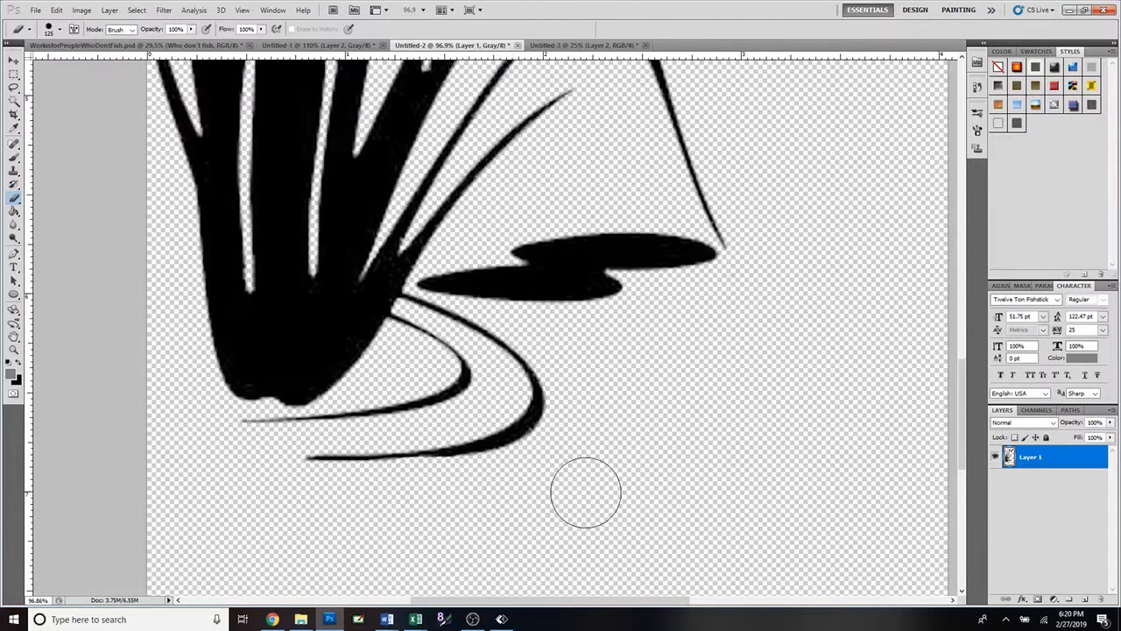
pyautogui.scroll(-5, 586, 492)
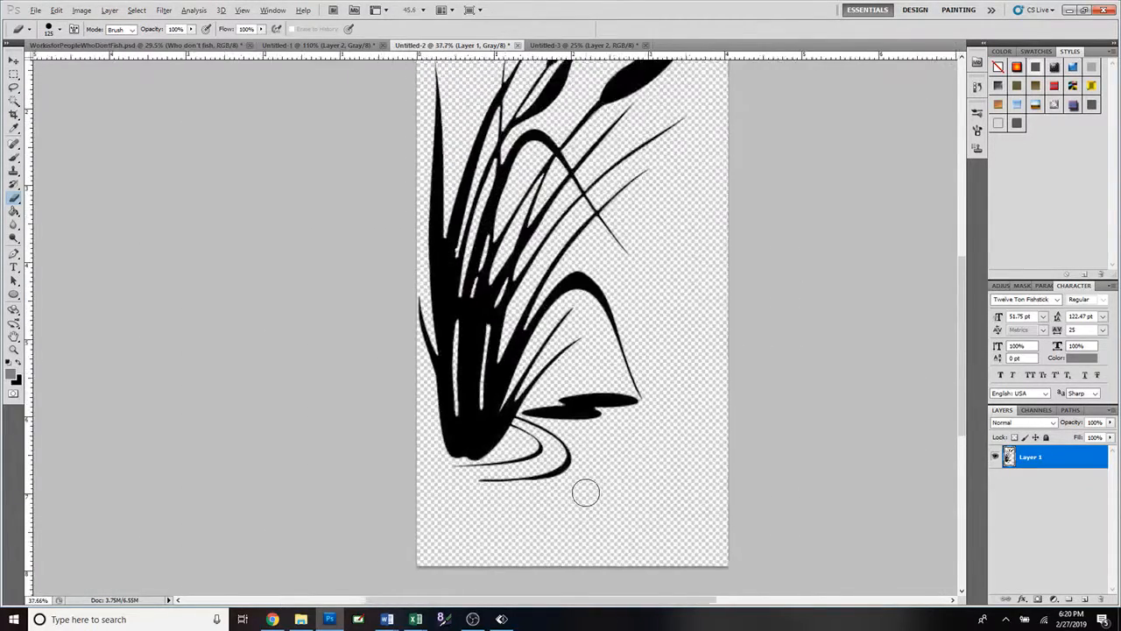
# Flip the Untitled-2 canvas horizontally so the reed clump is mirrored
pyautogui.scroll(-1, 586, 493)
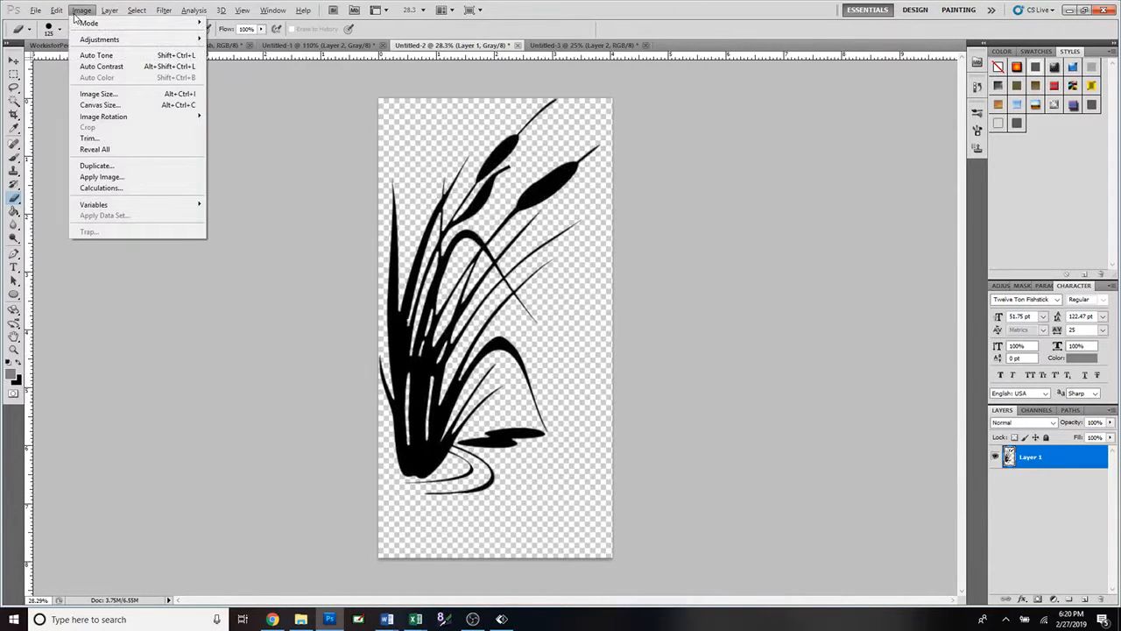
pyautogui.moveTo(103, 119)
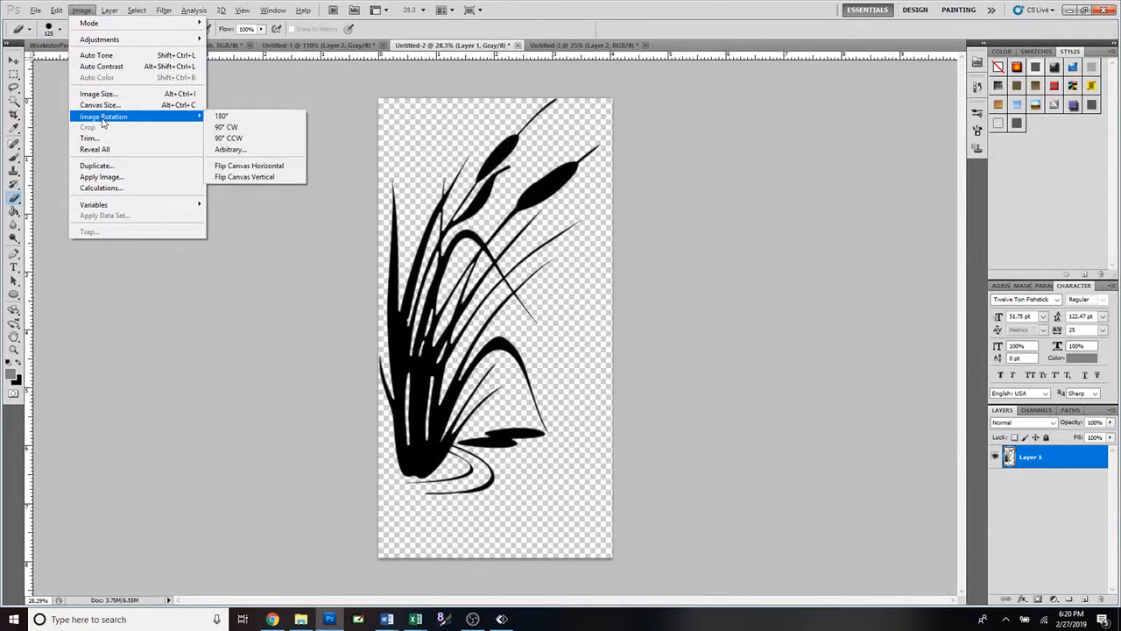
pyautogui.click(245, 167)
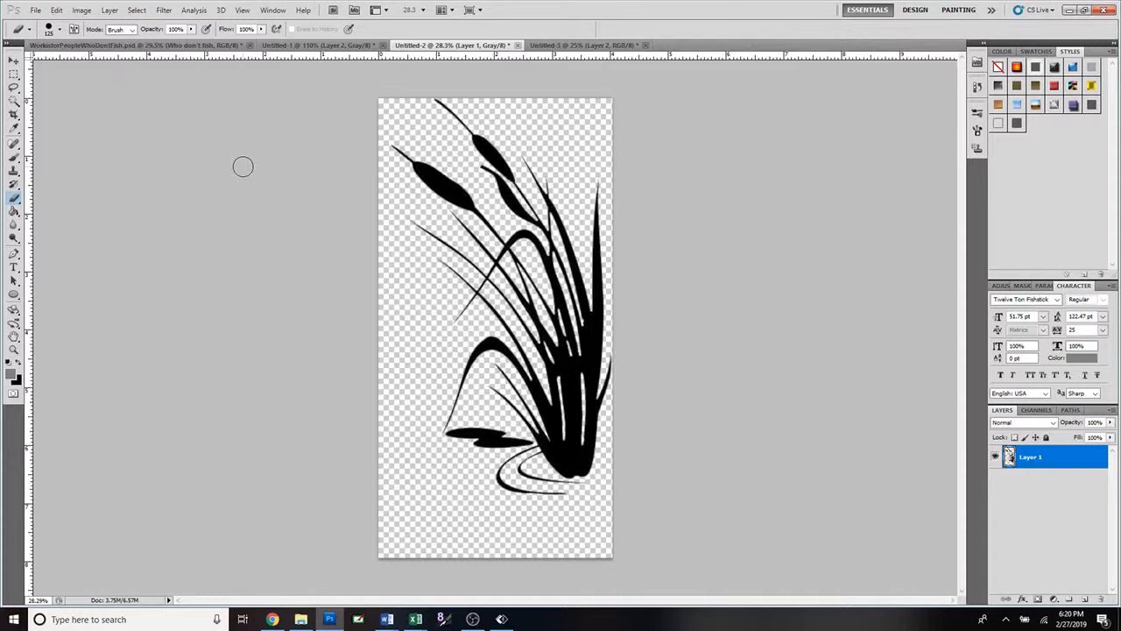
# Copy the mirrored reeds from Untitled-2 into Untitled-3 and place them beside the existing reed clump for size comparison
pyautogui.click(14, 61)
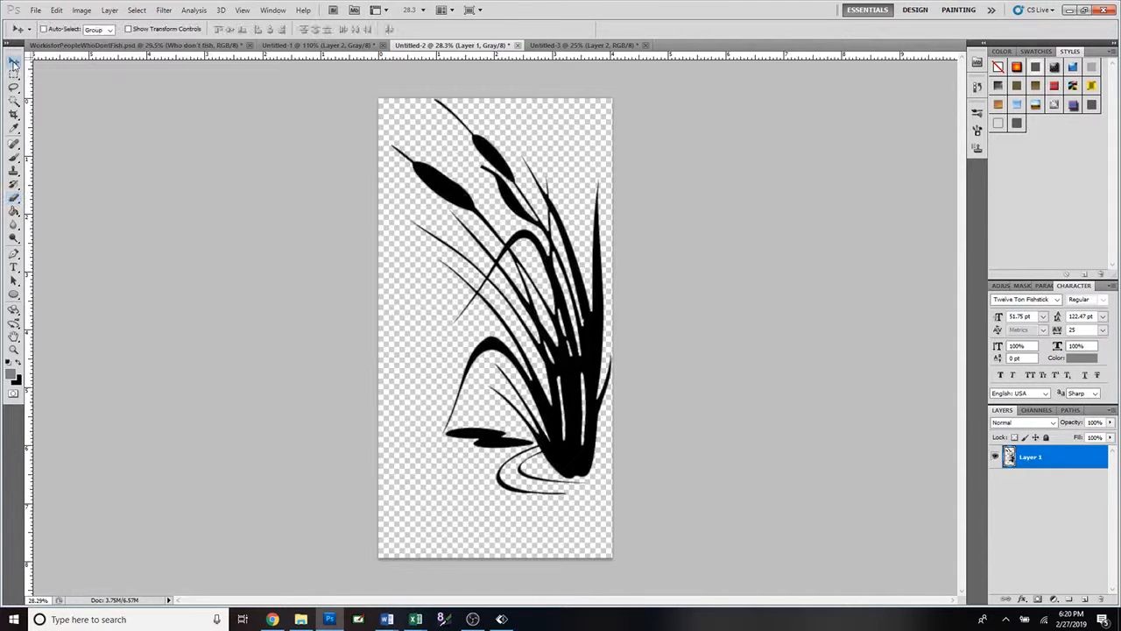
pyautogui.moveTo(577, 369); pyautogui.dragTo(654, 405)
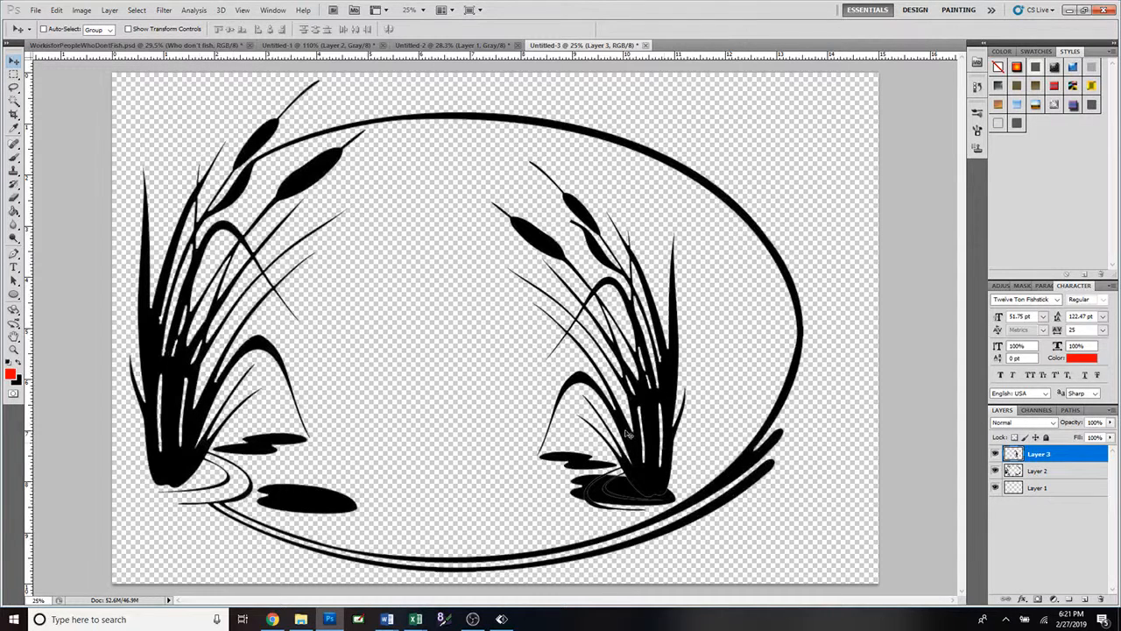
pyautogui.moveTo(657, 449); pyautogui.dragTo(490, 424)
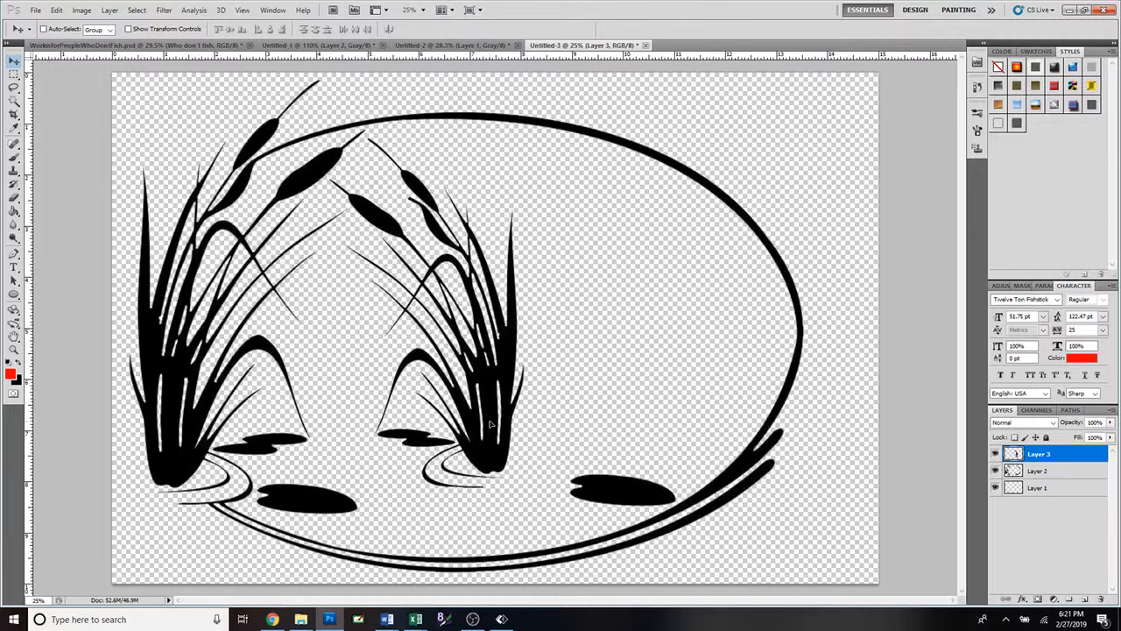
# Scale the mirrored reeds proportionally to about 123% and move them onto the right end of the oval, level with the original clump
pyautogui.hotkey('ctrl', 't')
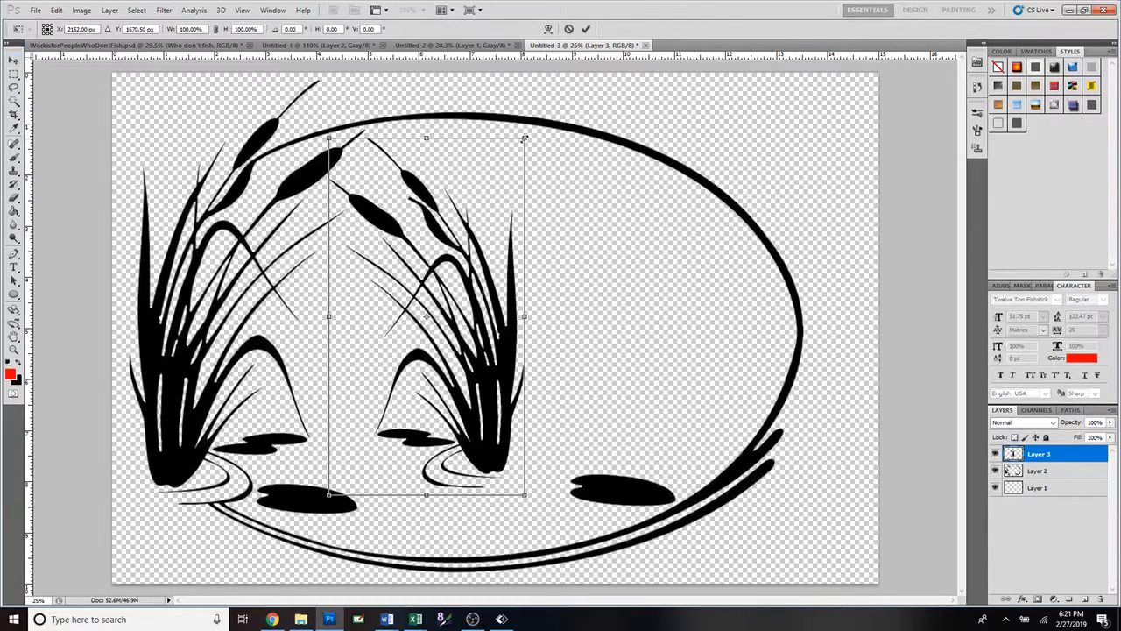
pyautogui.moveTo(524, 138); pyautogui.dragTo(573, 89)
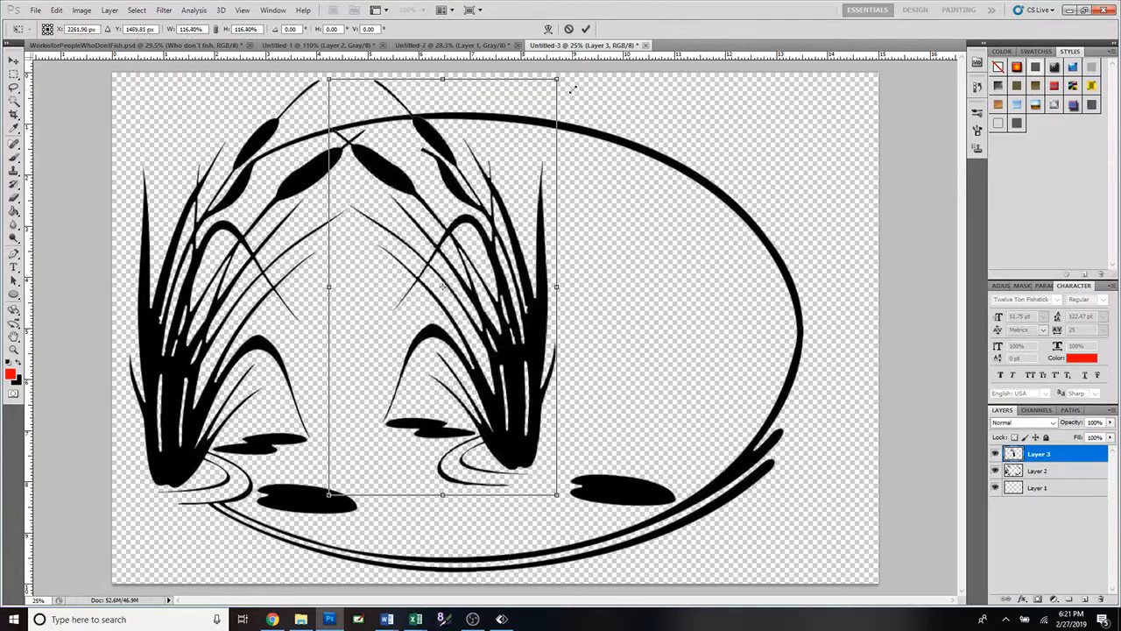
pyautogui.moveTo(557, 494); pyautogui.dragTo(778, 486)
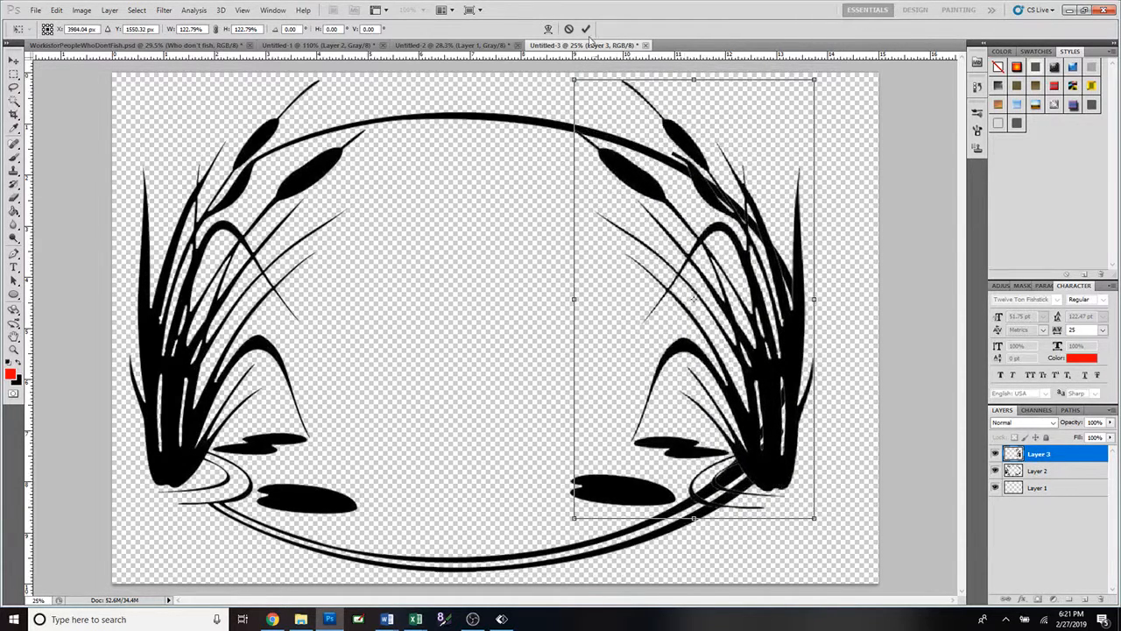
pyautogui.click(585, 29)
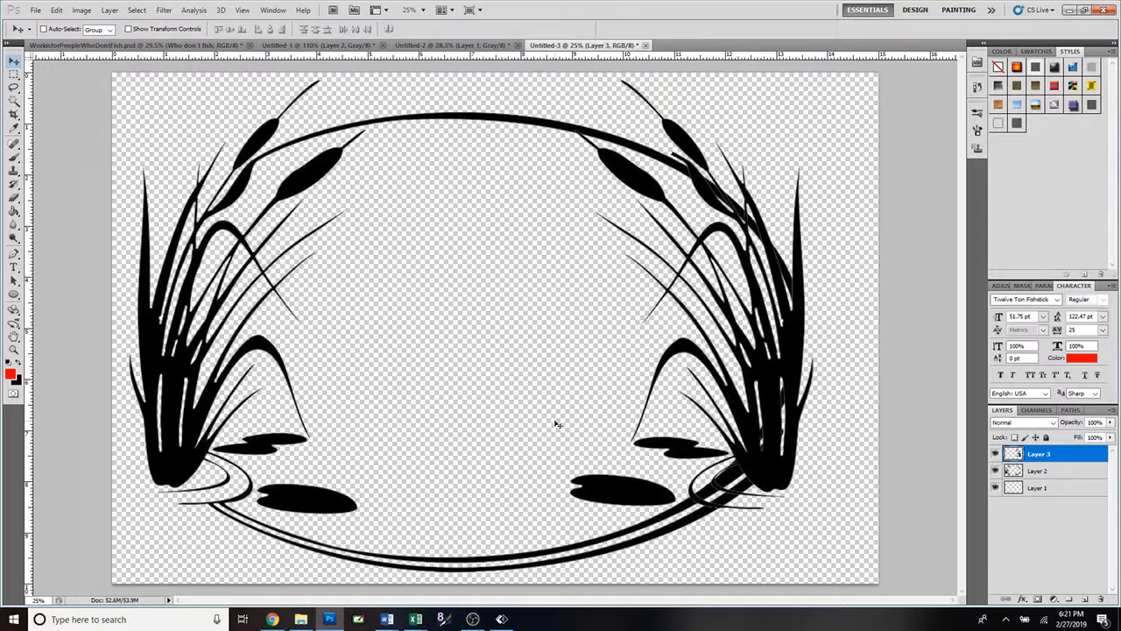
# Nudge the mirrored reeds further right so they cover the right end of the oval
pyautogui.press('Right')
pyautogui.press('Right')
pyautogui.press('Right')
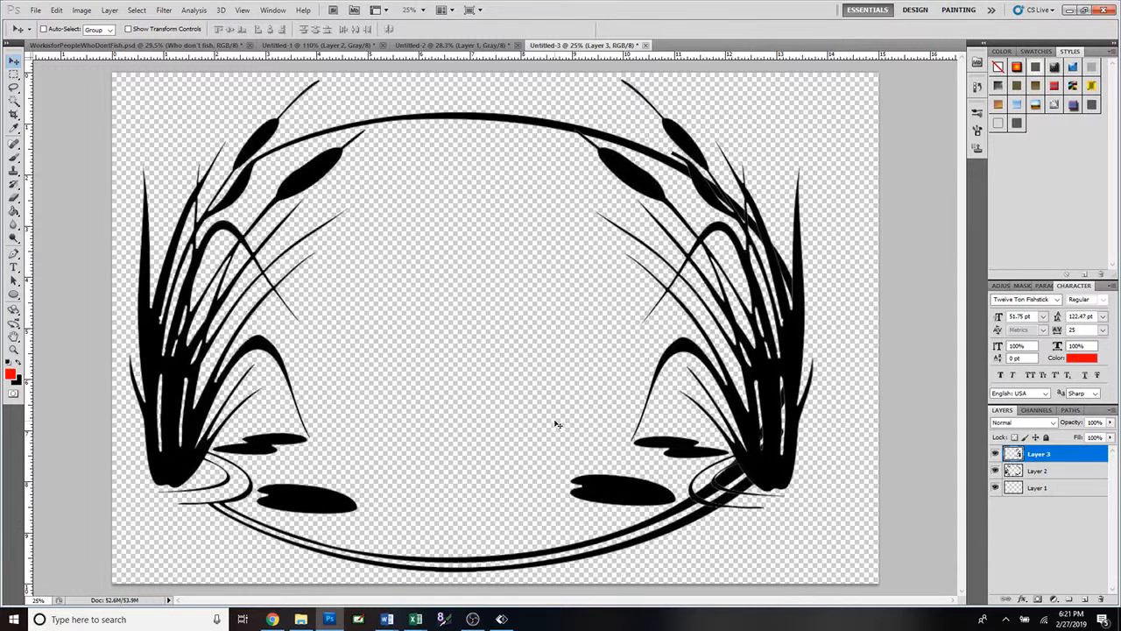
pyautogui.press('Right')
pyautogui.press('Right')
pyautogui.press('Right')
pyautogui.press('Right')
pyautogui.press('Right')
pyautogui.press('Right')
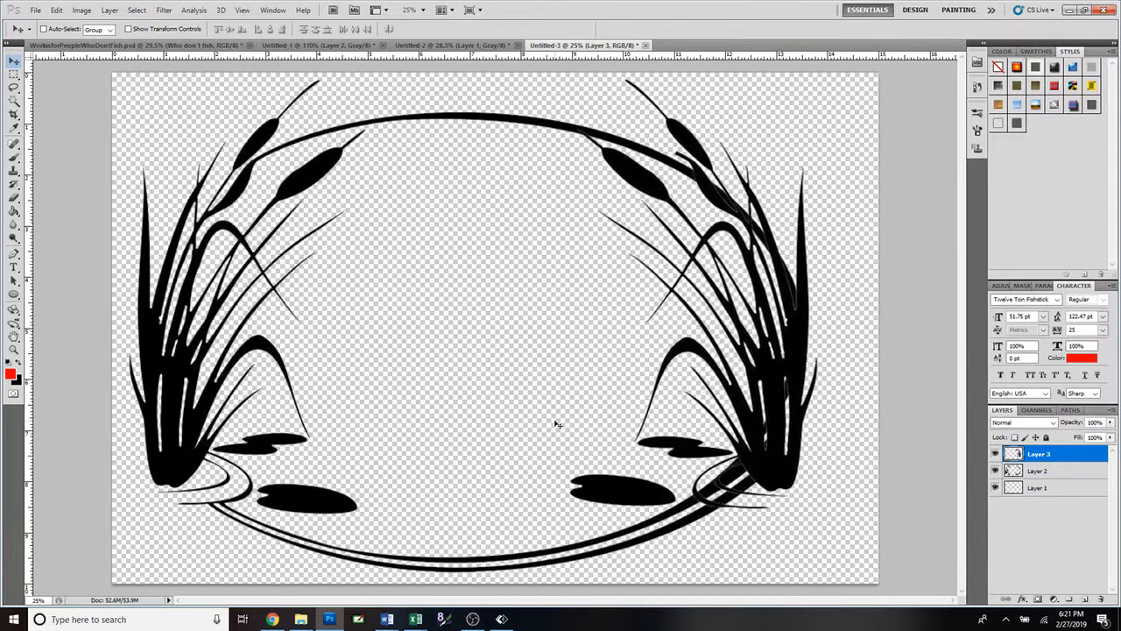
pyautogui.press('Right')
pyautogui.press('Right')
pyautogui.press('Right')
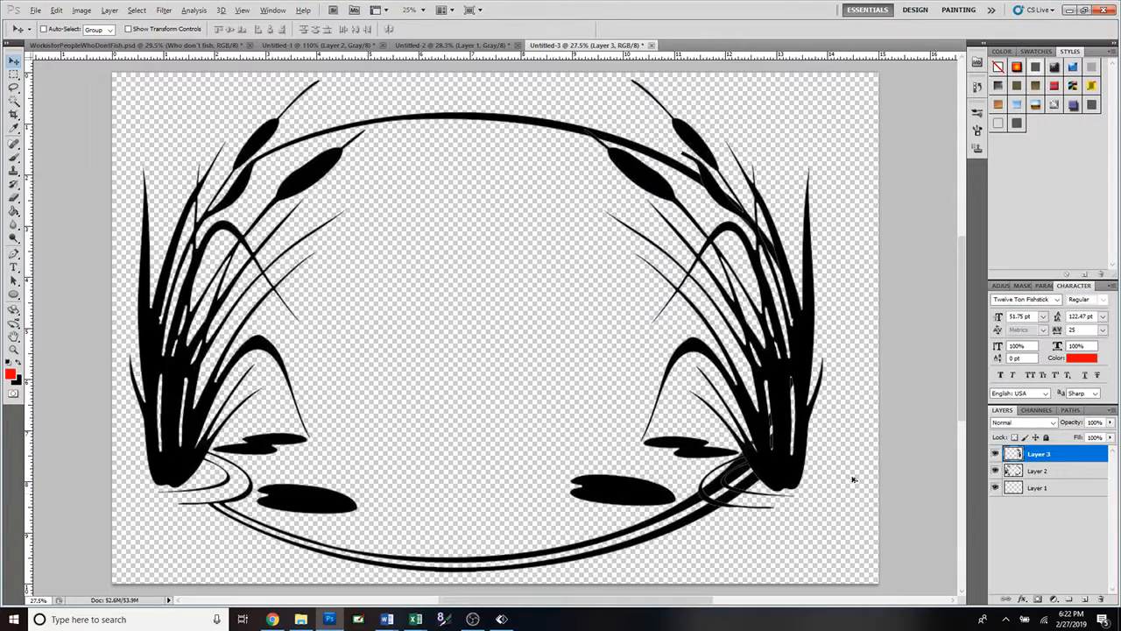
# Rename the mirrored reeds layer, Layer 3, as Right
pyautogui.scroll(1, 788, 463)
pyautogui.scroll(2, 700, 471)
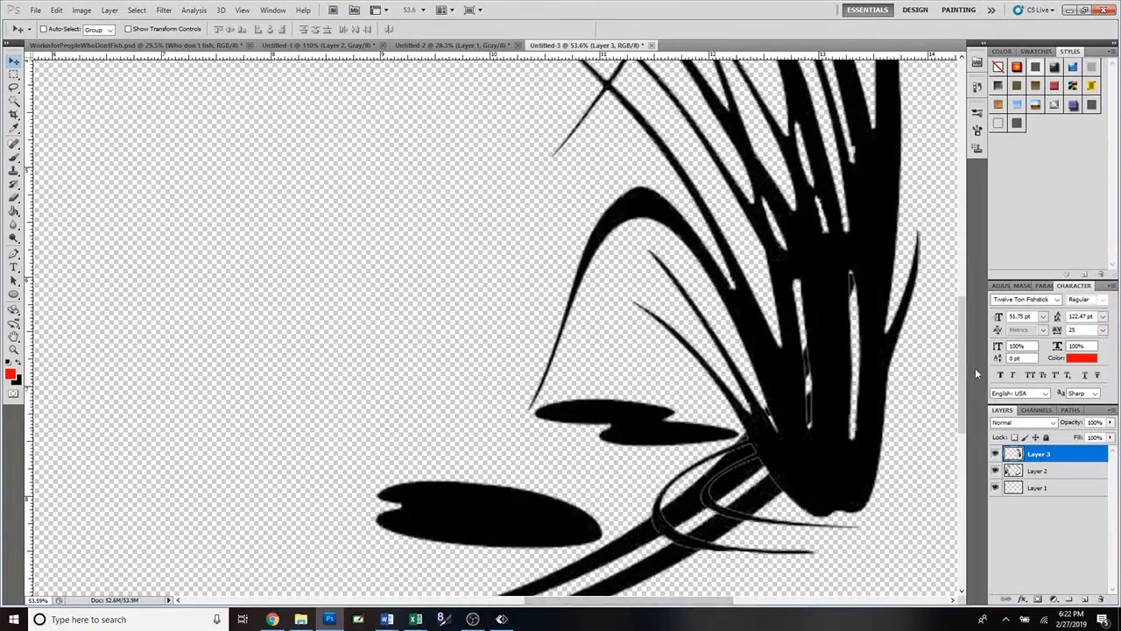
pyautogui.moveTo(963, 364); pyautogui.dragTo(961, 396)
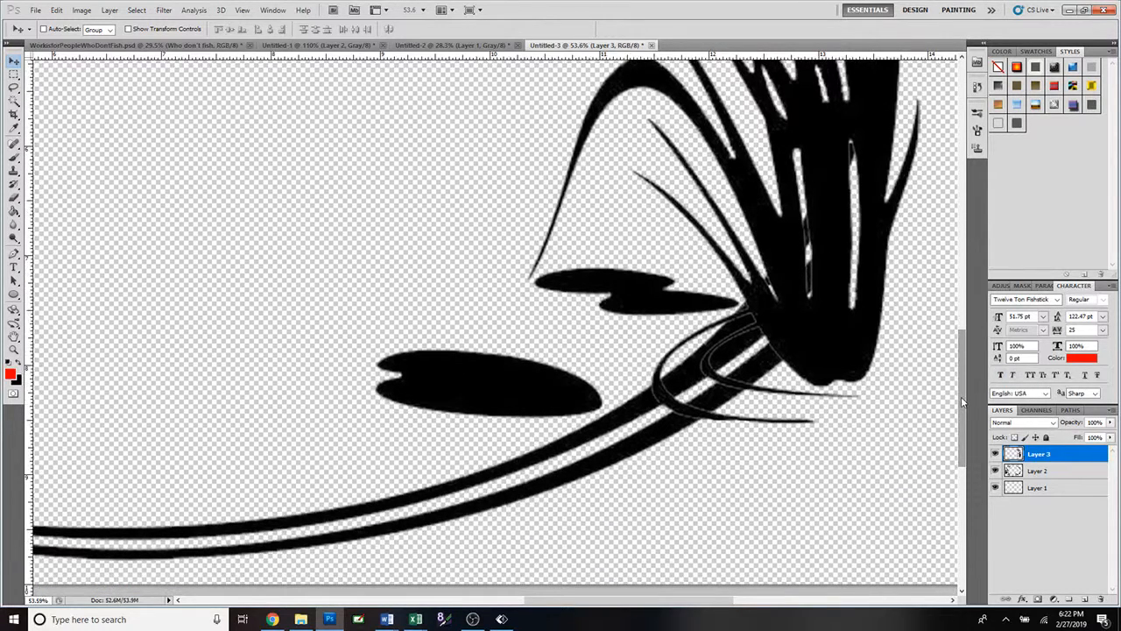
pyautogui.doubleClick(1038, 457)
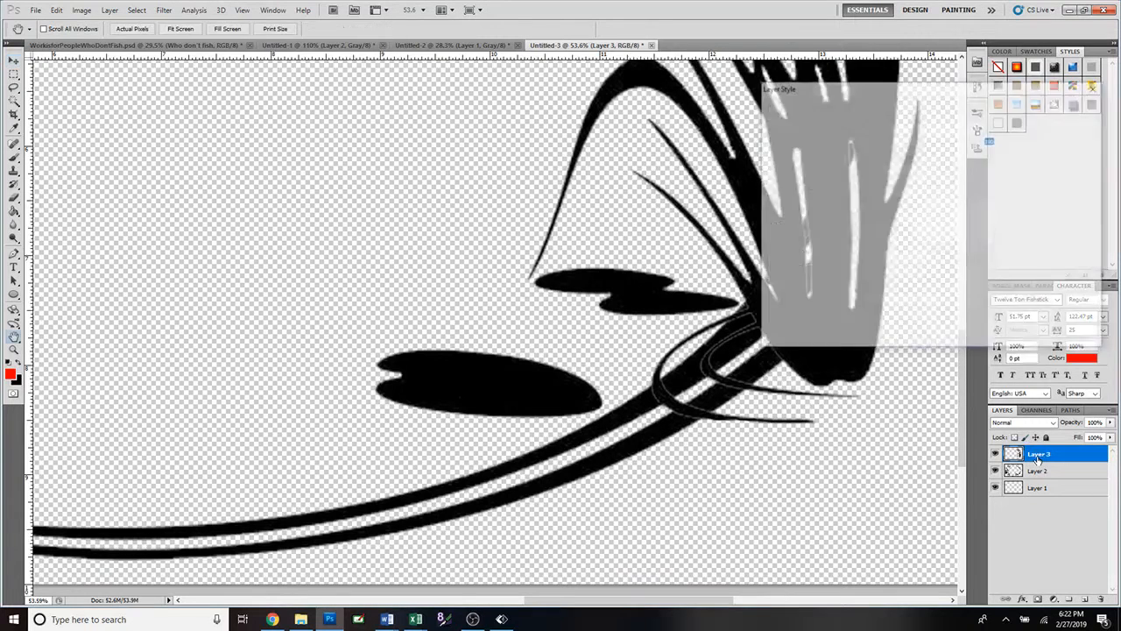
pyautogui.click(1074, 126)
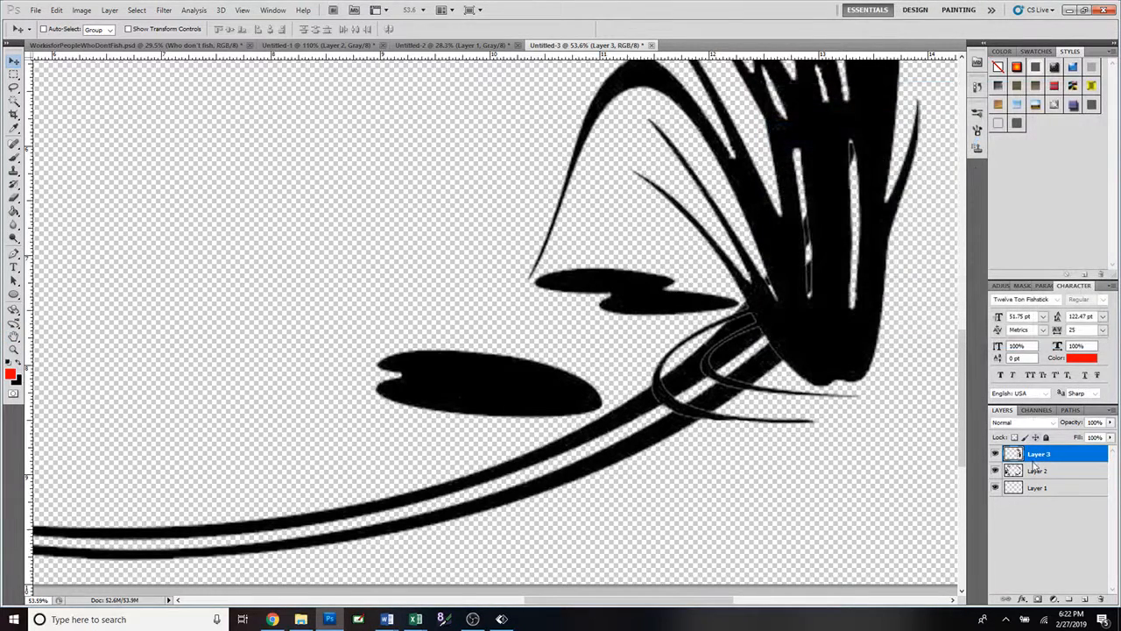
pyautogui.doubleClick(1038, 454)
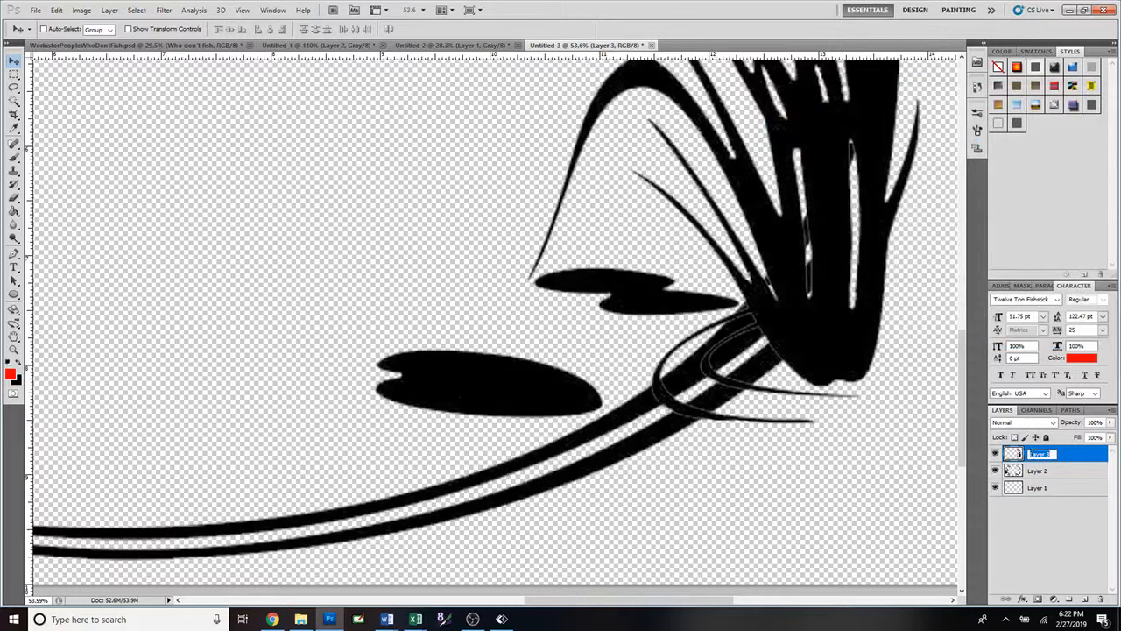
pyautogui.write('Right')
pyautogui.press('Return')
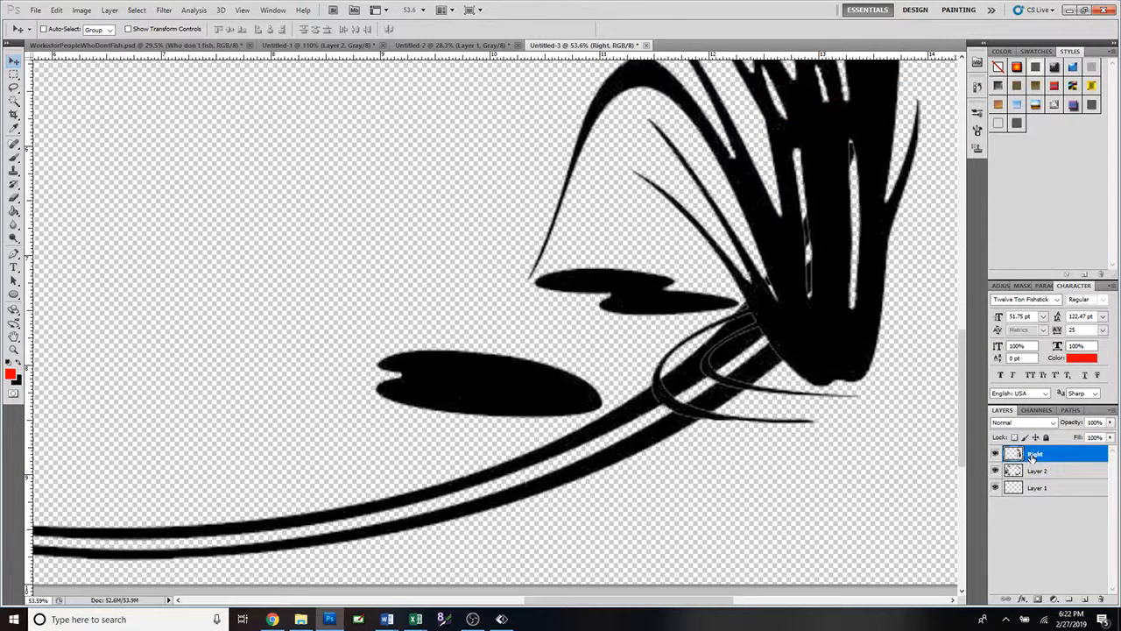
# Rename Layer 2, which holds the original reeds and oval, as Left
pyautogui.click(996, 488)
pyautogui.click(995, 488)
pyautogui.doubleClick(1038, 471)
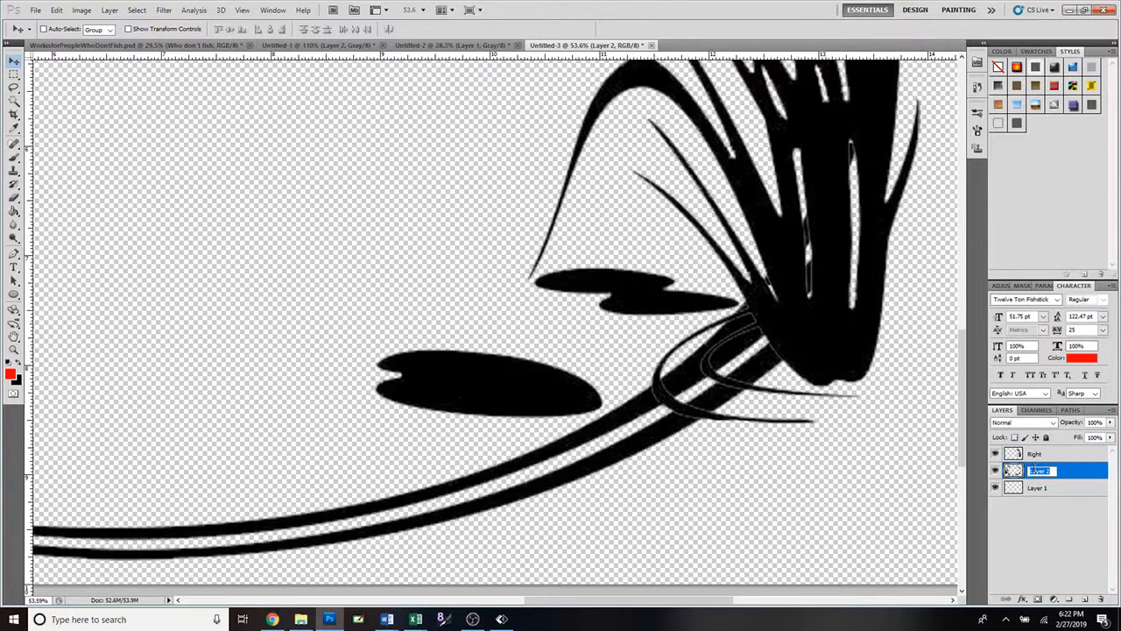
pyautogui.write('Left')
pyautogui.press('Return')
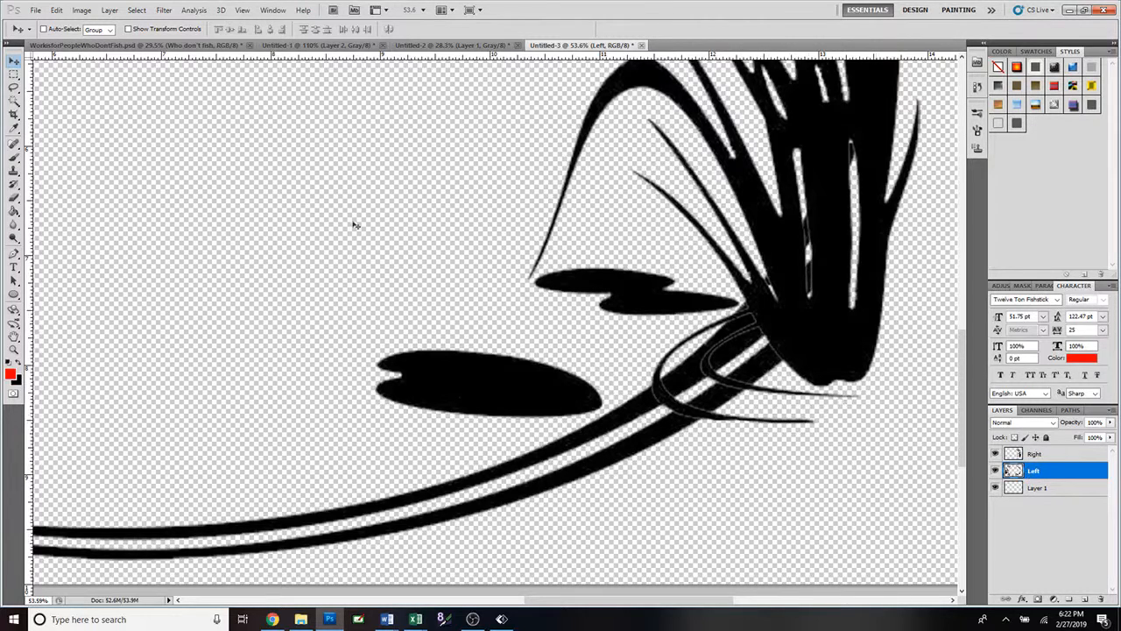
# Erase the oval's lines on the Left layer where they cross the water ripples at the base of the mirrored reeds
pyautogui.click(14, 200)
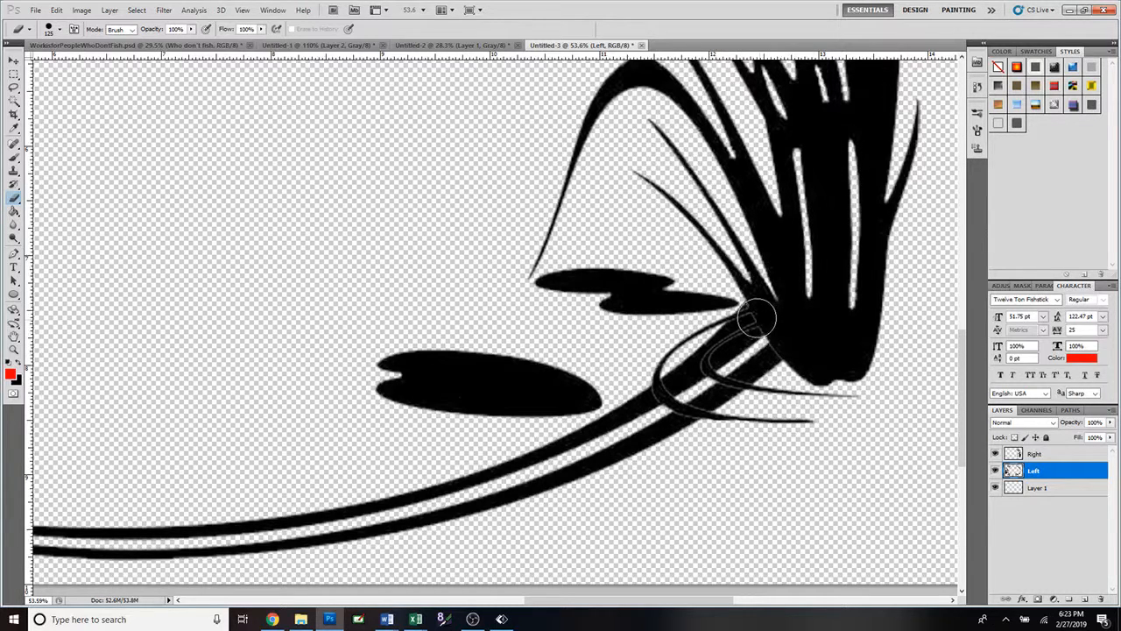
pyautogui.moveTo(756, 321)
pyautogui.mouseDown()
pyautogui.moveTo(739, 322)
pyautogui.moveTo(735, 343)
pyautogui.moveTo(670, 390)
pyautogui.moveTo(697, 401)
pyautogui.moveTo(801, 333)
pyautogui.mouseUp()
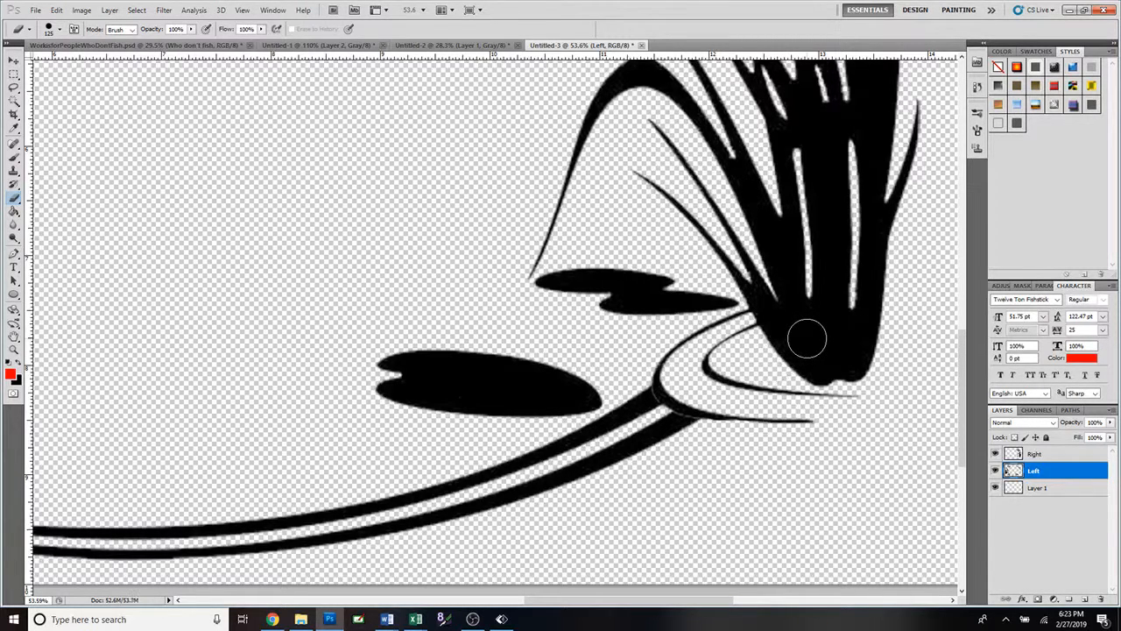
pyautogui.scroll(-4, 807, 339)
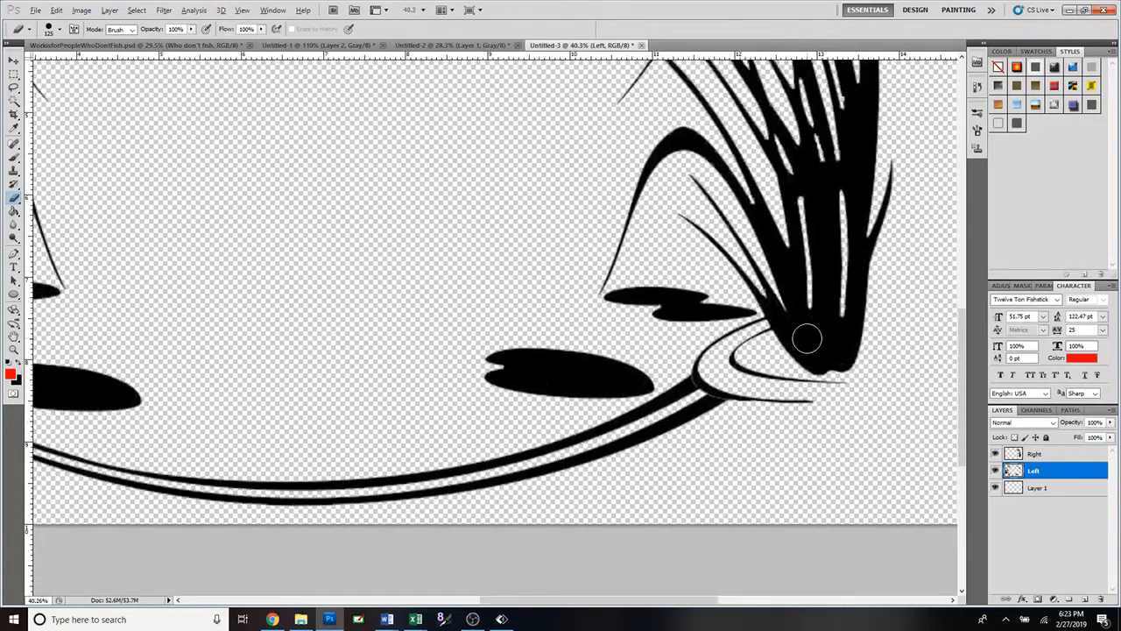
pyautogui.scroll(-2, 807, 339)
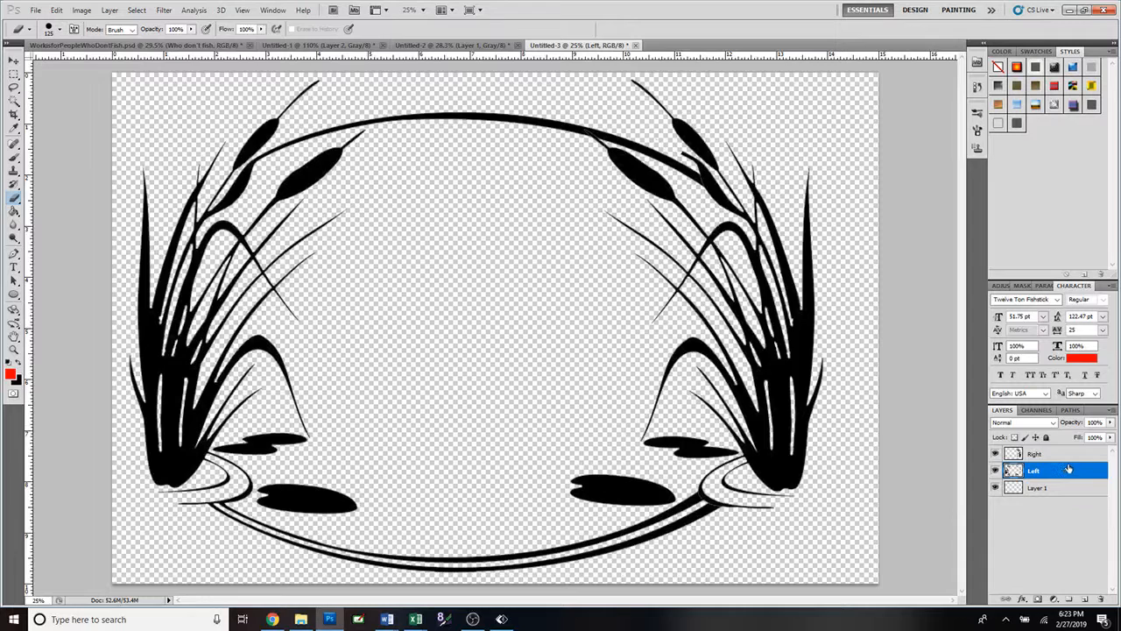
# Link the Left and Right layers together
pyautogui.doubleClick(1036, 471)
pyautogui.keyDown('shift'); pyautogui.click(1052, 458); pyautogui.keyUp('shift')
pyautogui.rightClick(1052, 458)
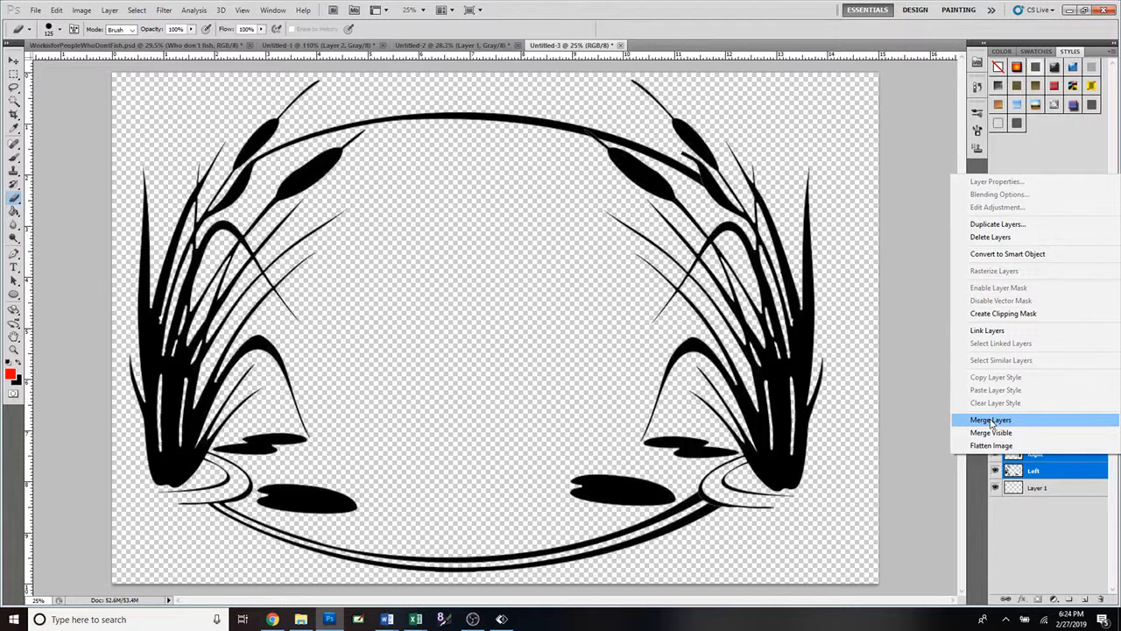
pyautogui.click(987, 335)
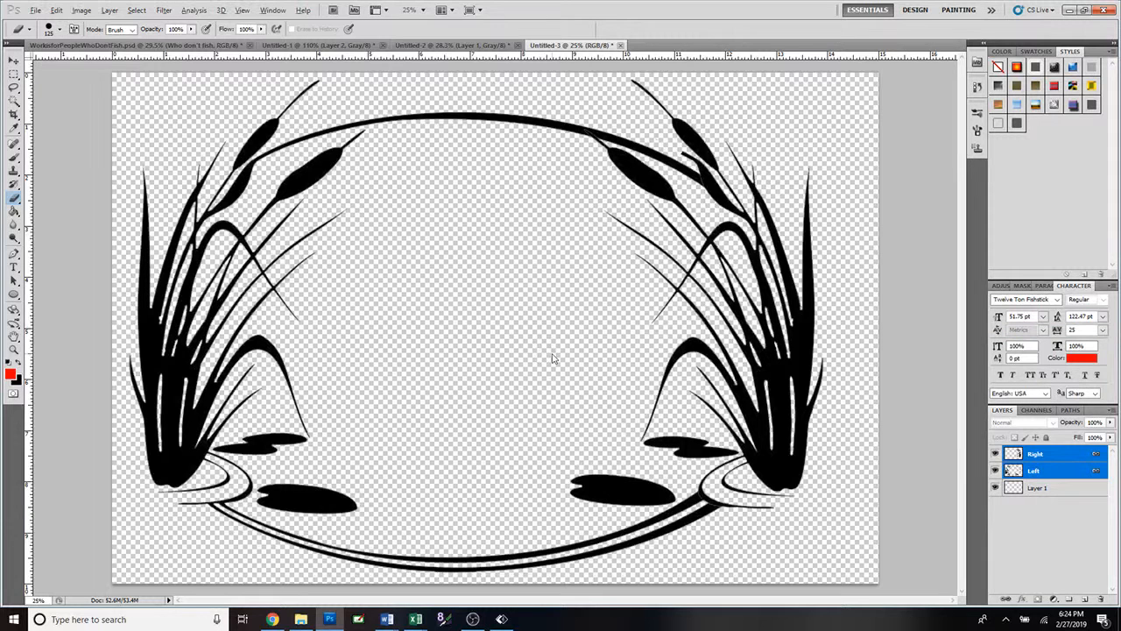
# Scale the linked reeds and oval proportionally to about 102.4% and centre the frame horizontally on the canvas
pyautogui.scroll(-1, 551, 353)
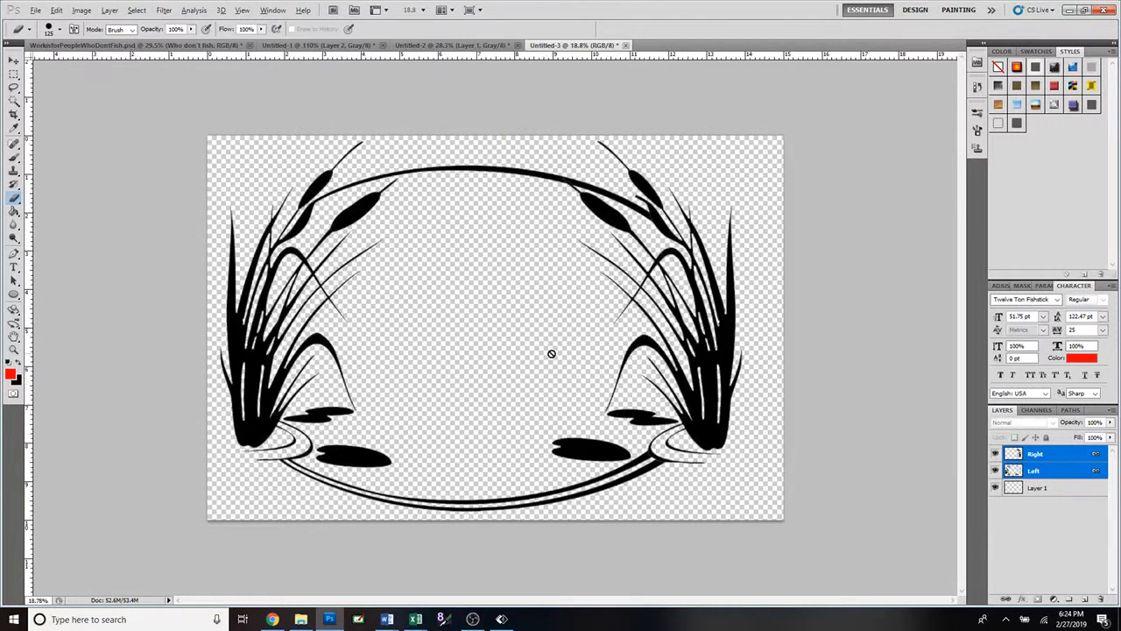
pyautogui.click(14, 60)
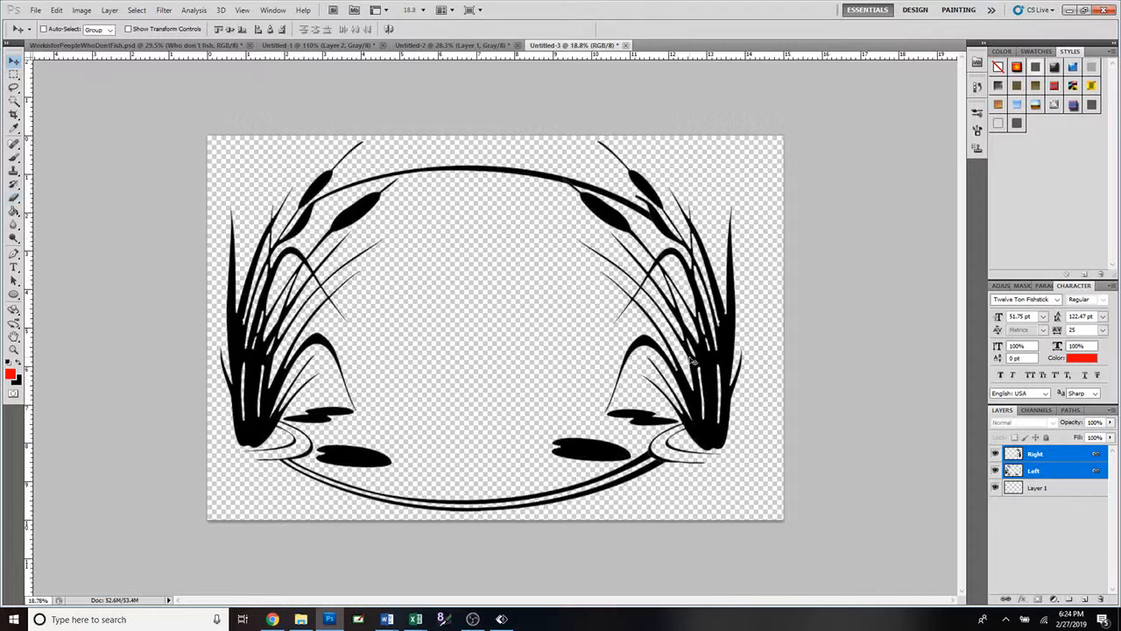
pyautogui.hotkey('ctrl', 't')
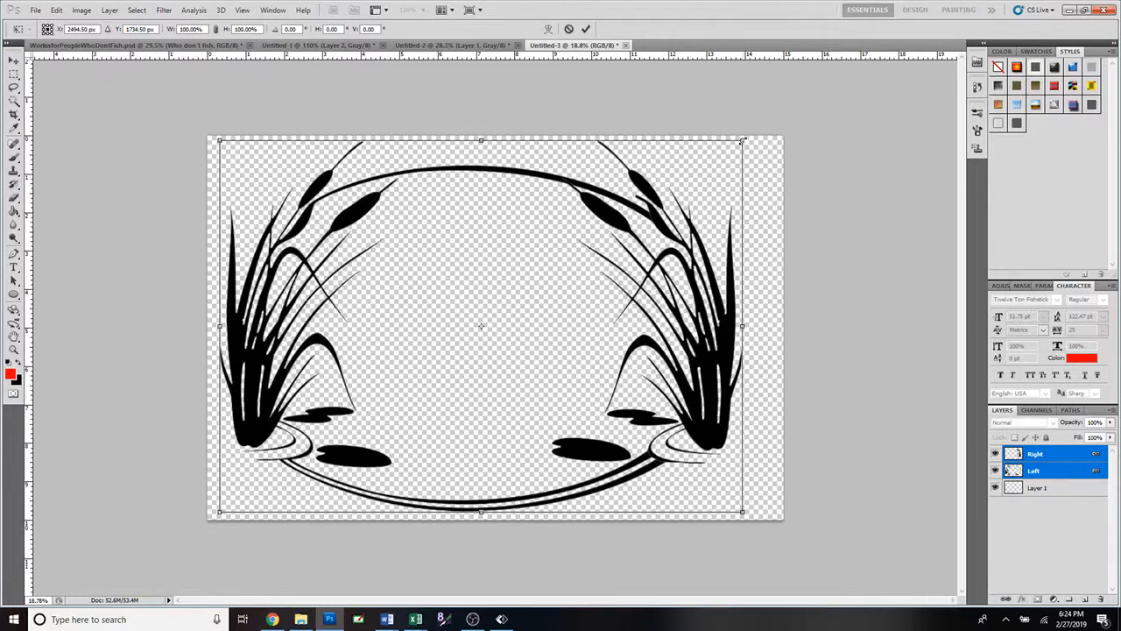
pyautogui.moveTo(746, 138); pyautogui.dragTo(751, 135)
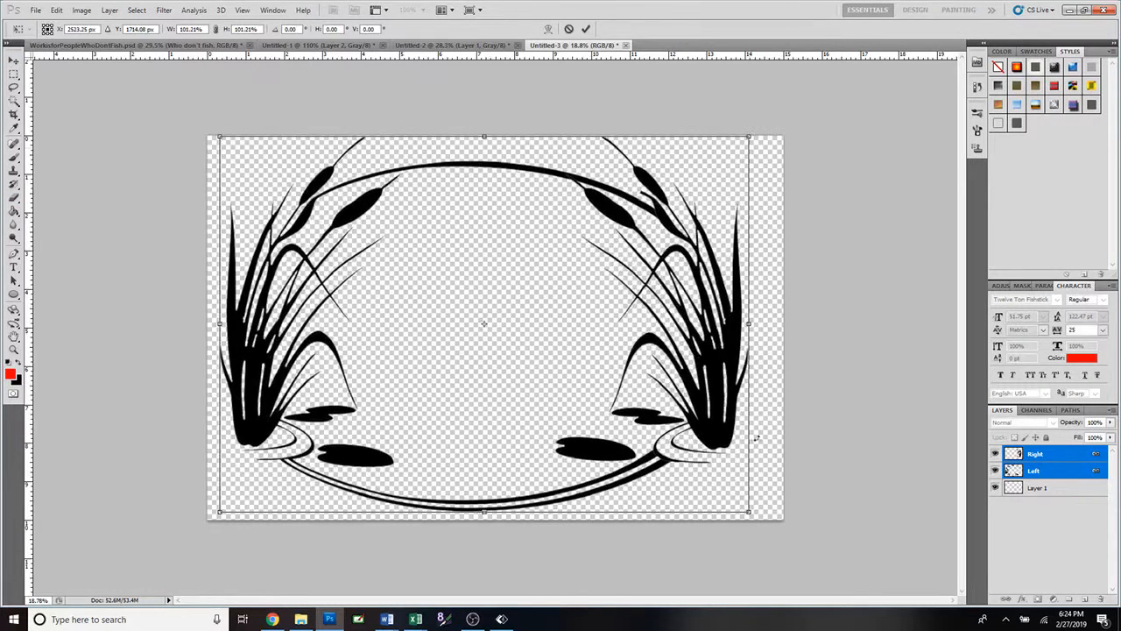
pyautogui.moveTo(749, 512); pyautogui.dragTo(754, 517)
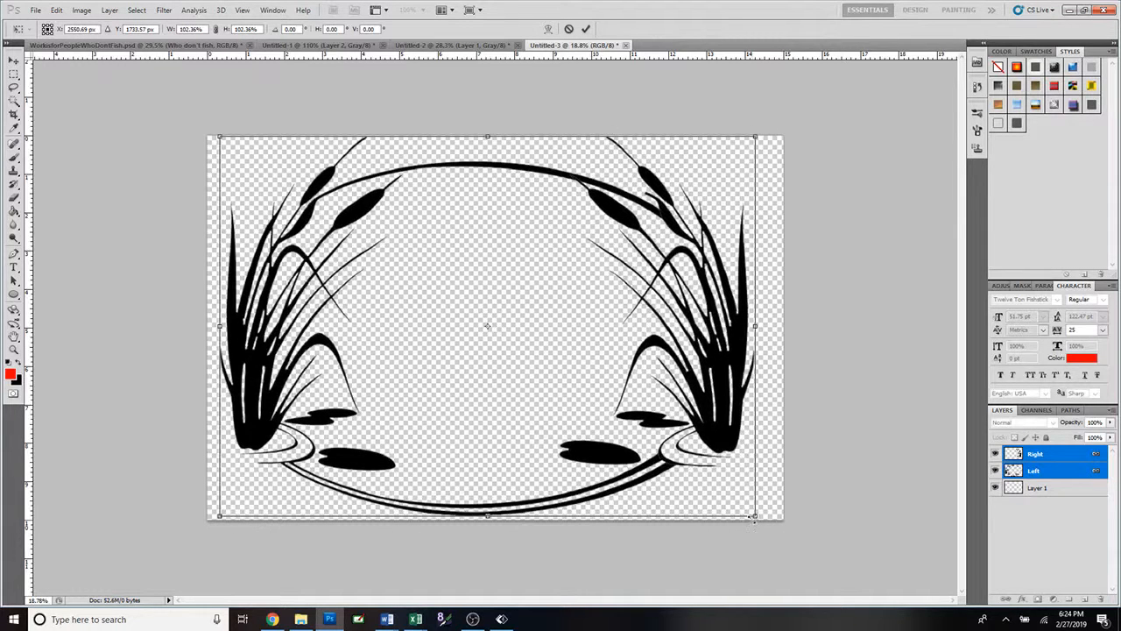
pyautogui.moveTo(514, 372); pyautogui.dragTo(520, 370)
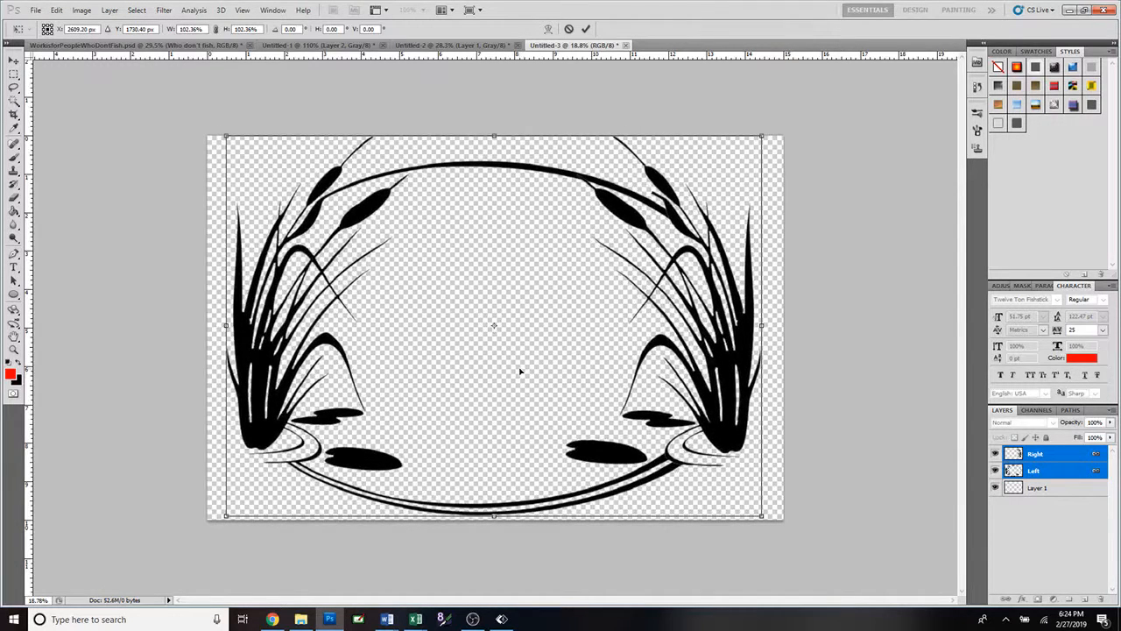
pyautogui.click(586, 29)
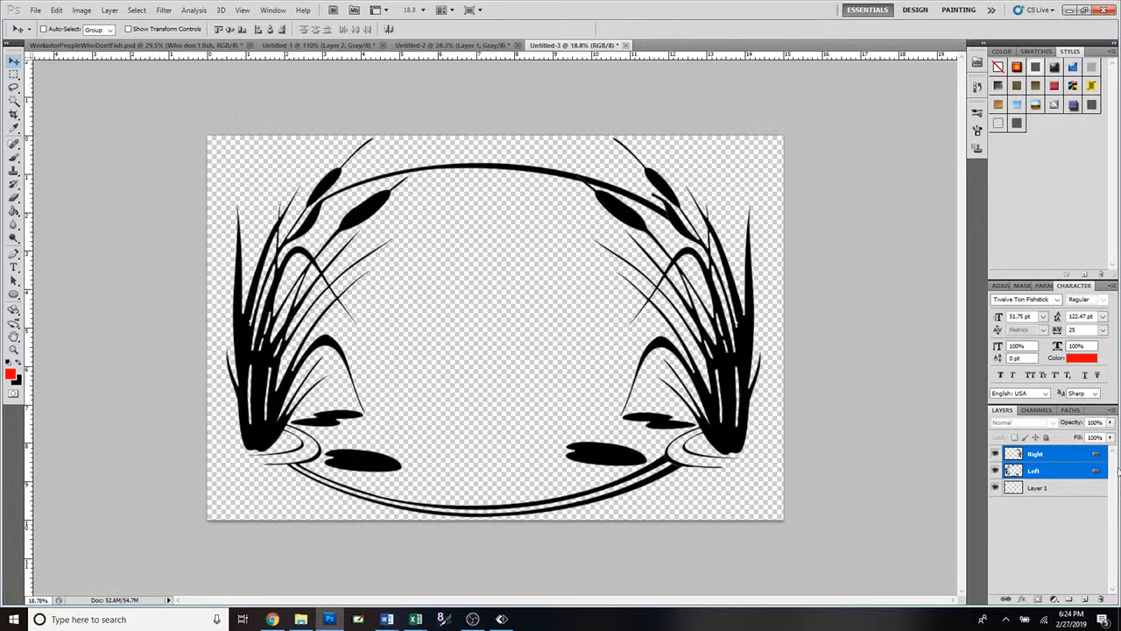
# Apply a dark green (#18492f) Color Overlay to the Right layer and move a copy of the effect onto the Left layer
pyautogui.doubleClick(1087, 459)
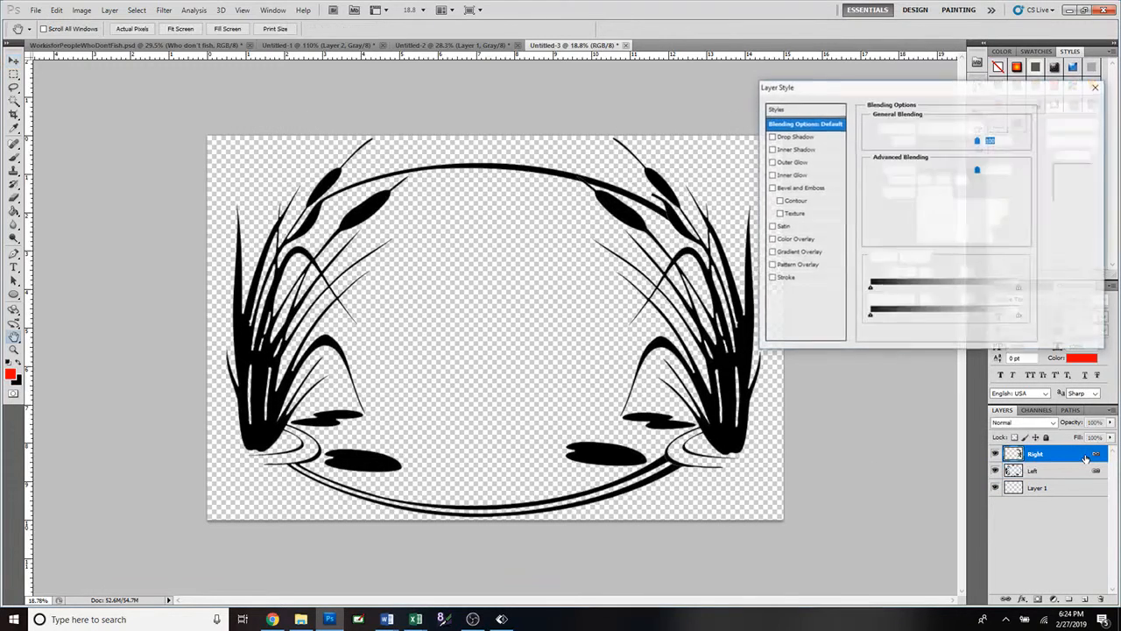
pyautogui.click(772, 240)
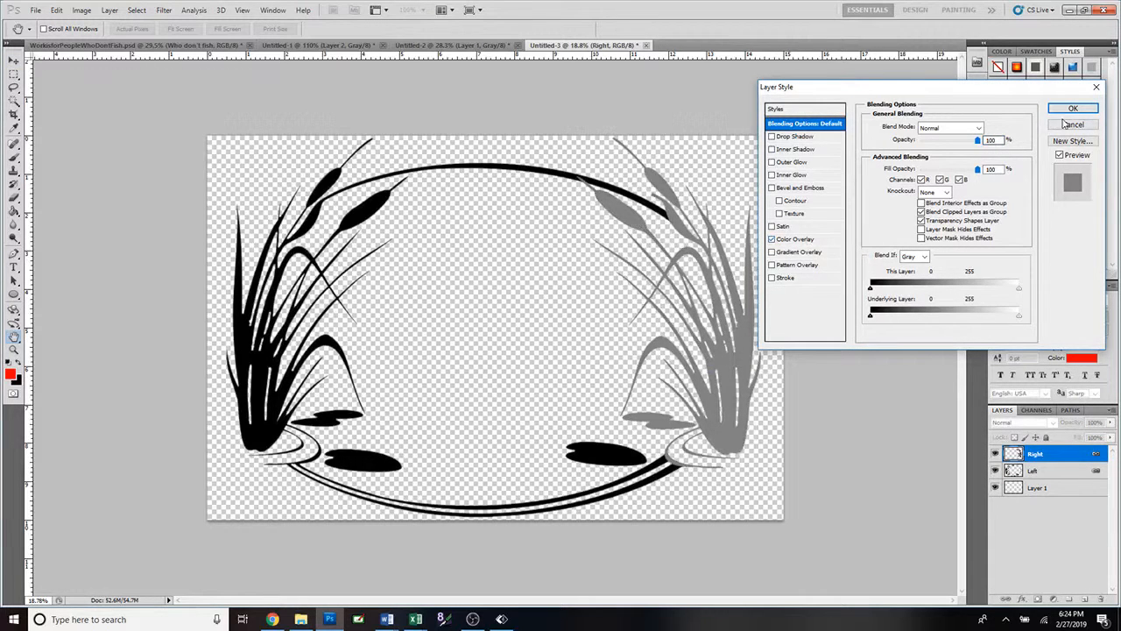
pyautogui.click(823, 241)
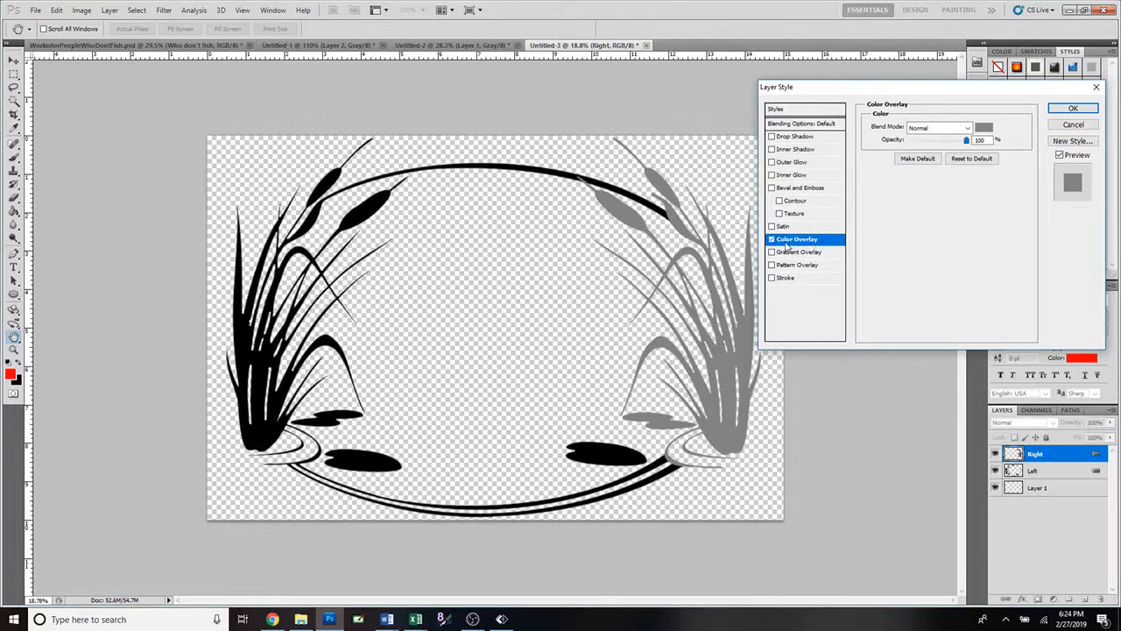
pyautogui.click(984, 128)
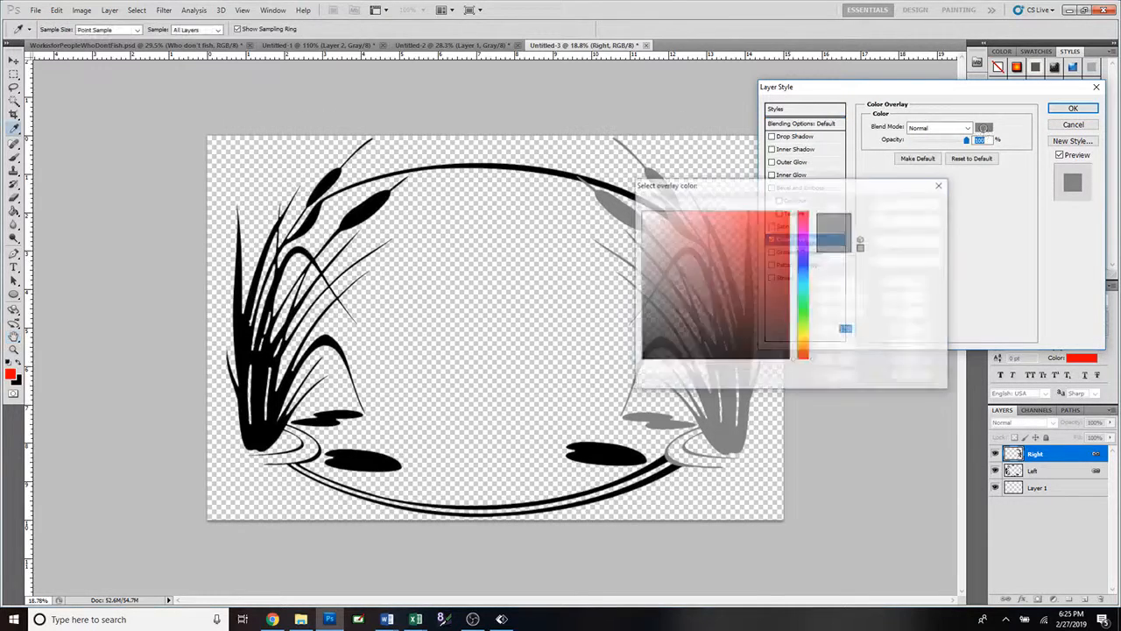
pyautogui.click(804, 290)
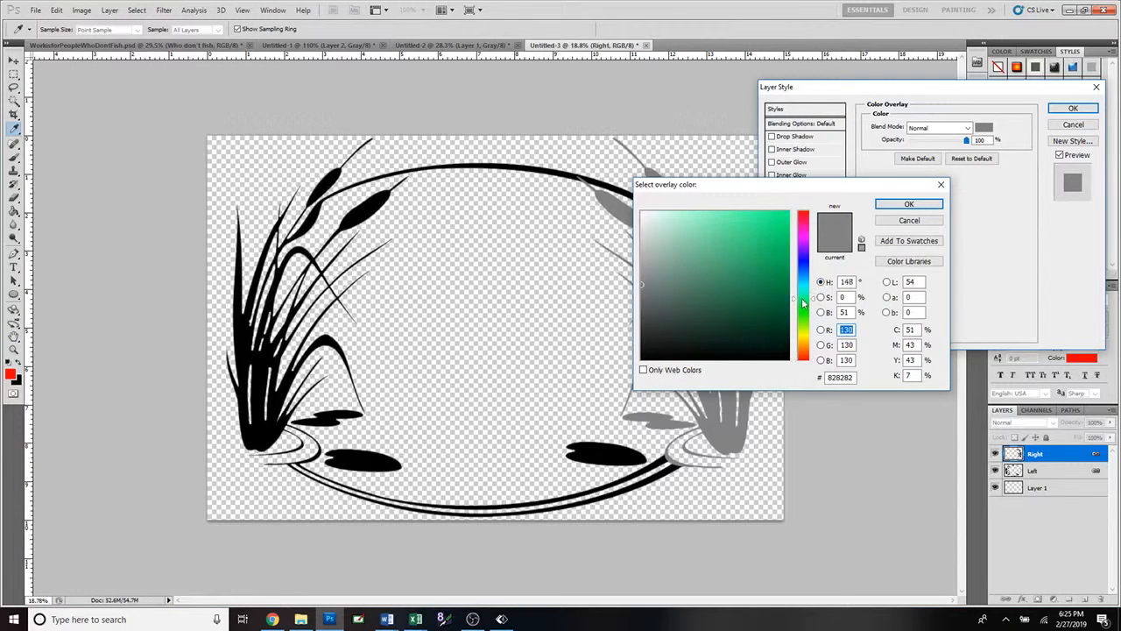
pyautogui.click(744, 297)
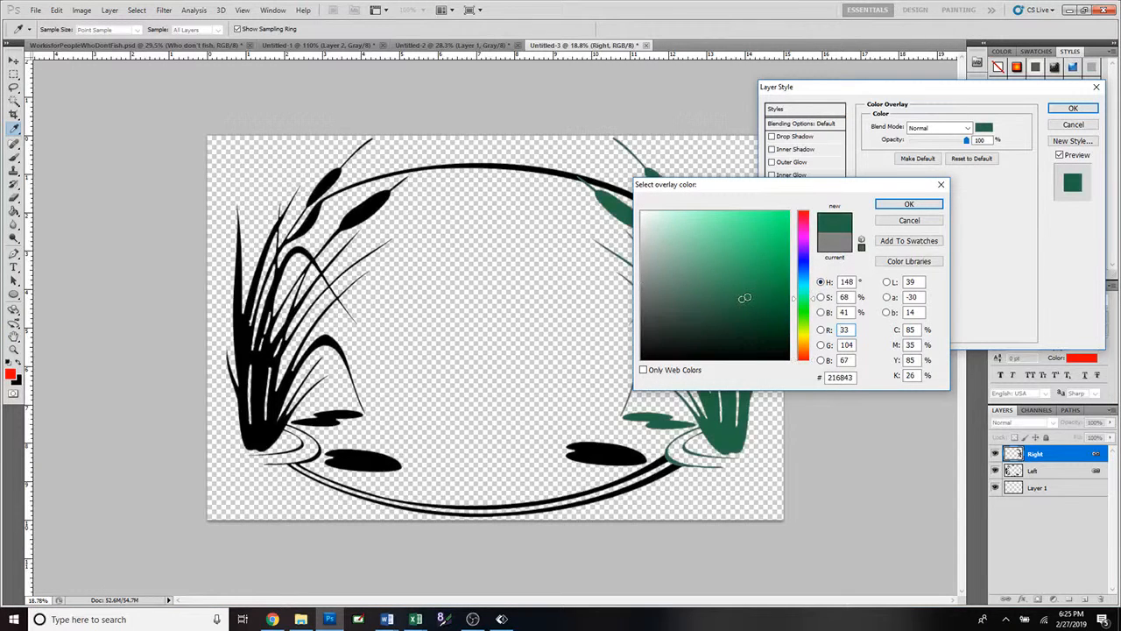
pyautogui.click(745, 311)
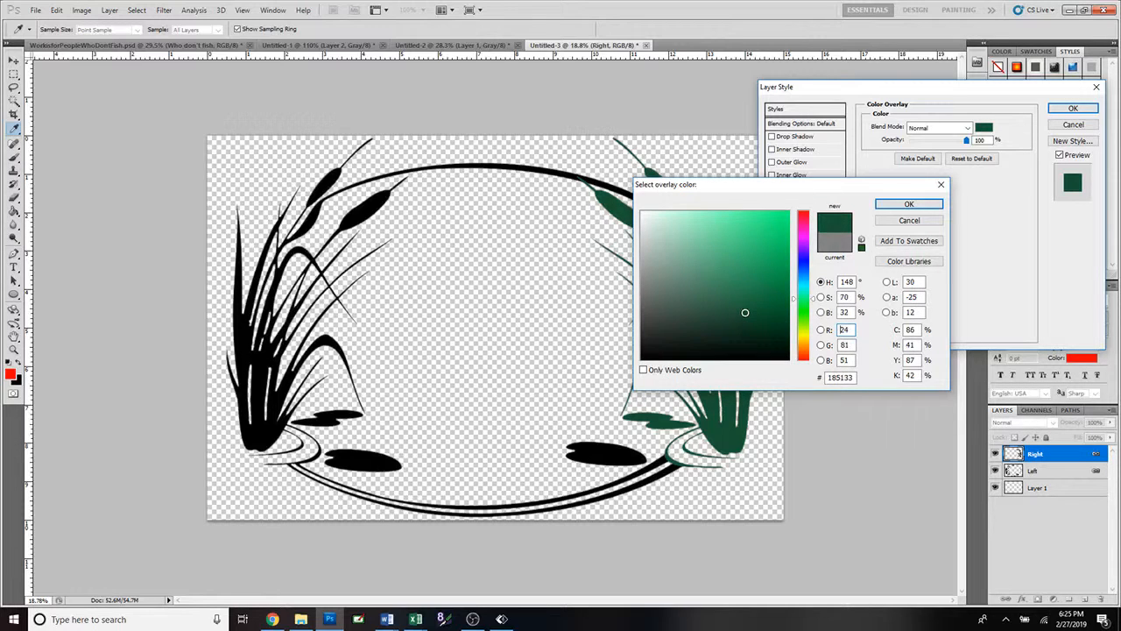
pyautogui.click(740, 318)
pyautogui.click(910, 204)
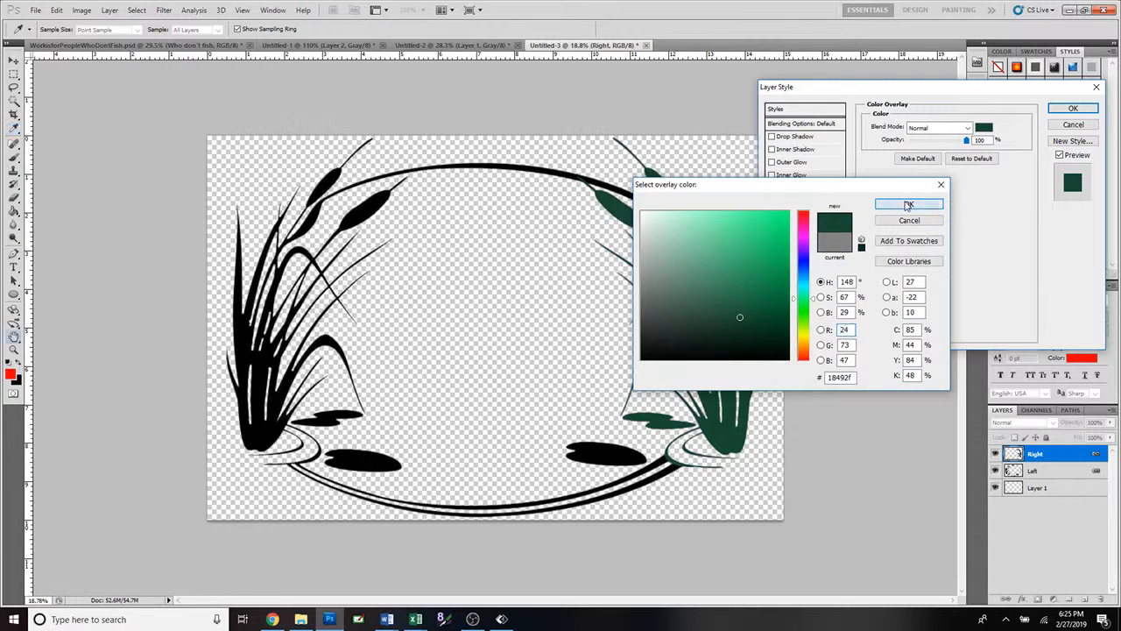
pyautogui.click(1073, 109)
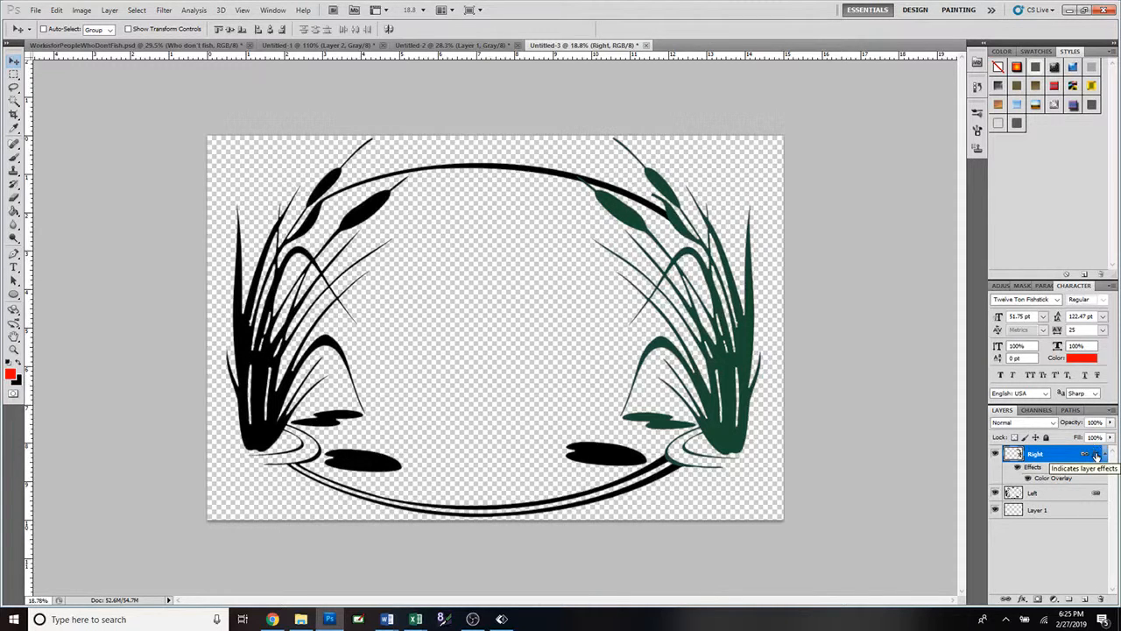
pyautogui.moveTo(1096, 457); pyautogui.dragTo(1095, 496)
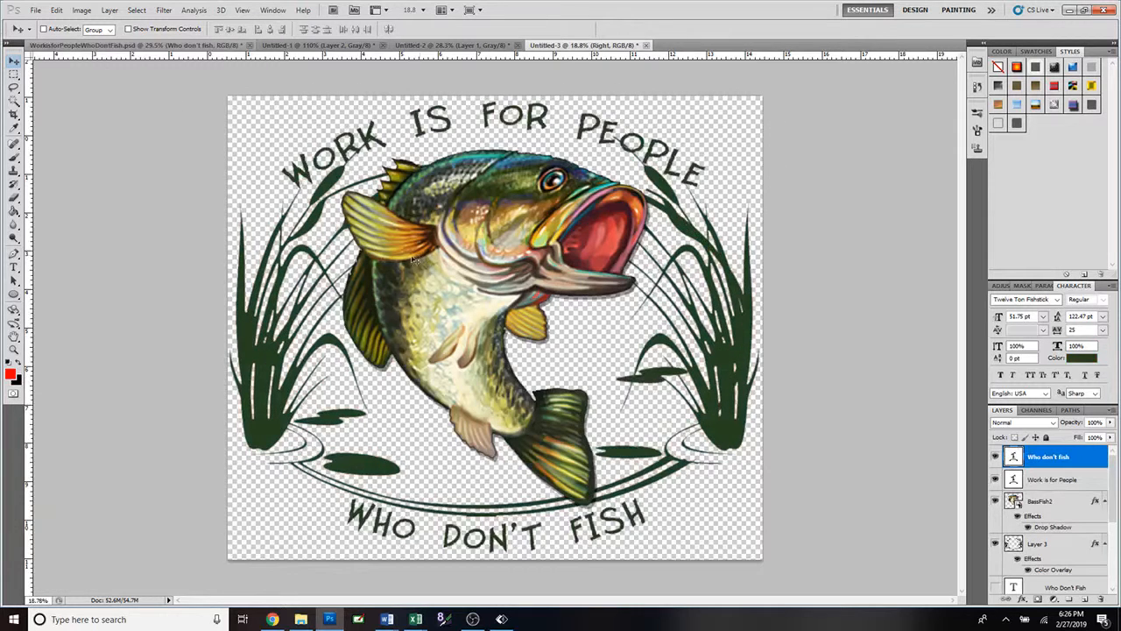
# Check the finished bass design for reference, then enlarge the pond frame document's canvas height to 20 inches with the anchor centred
pyautogui.hotkey('ctrl', 'Tab')
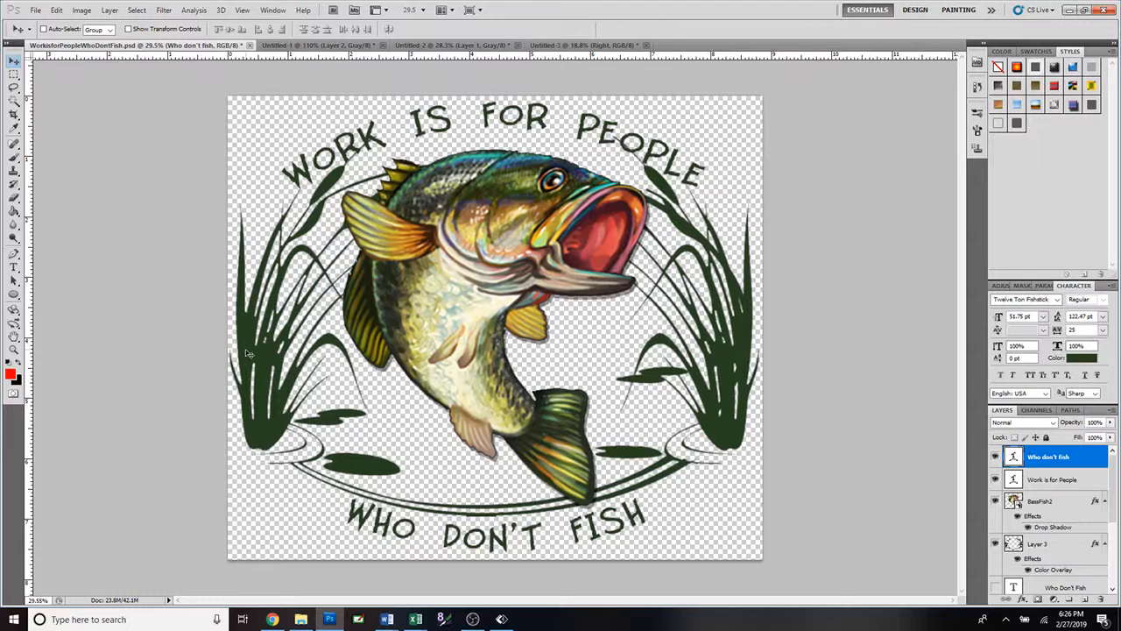
pyautogui.click(553, 46)
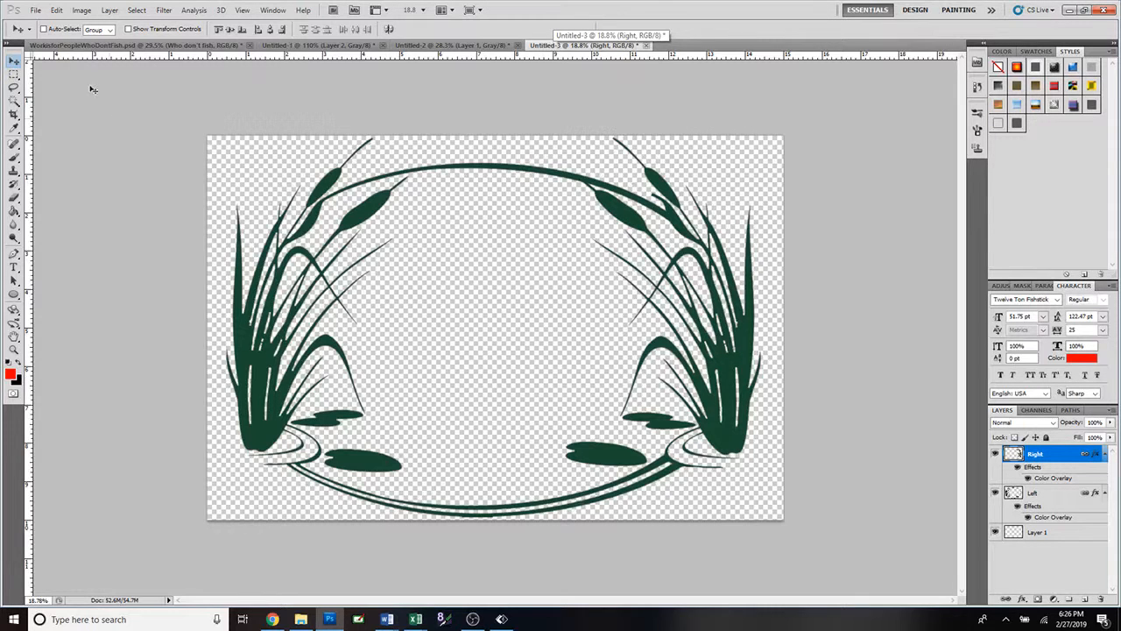
pyautogui.click(85, 13)
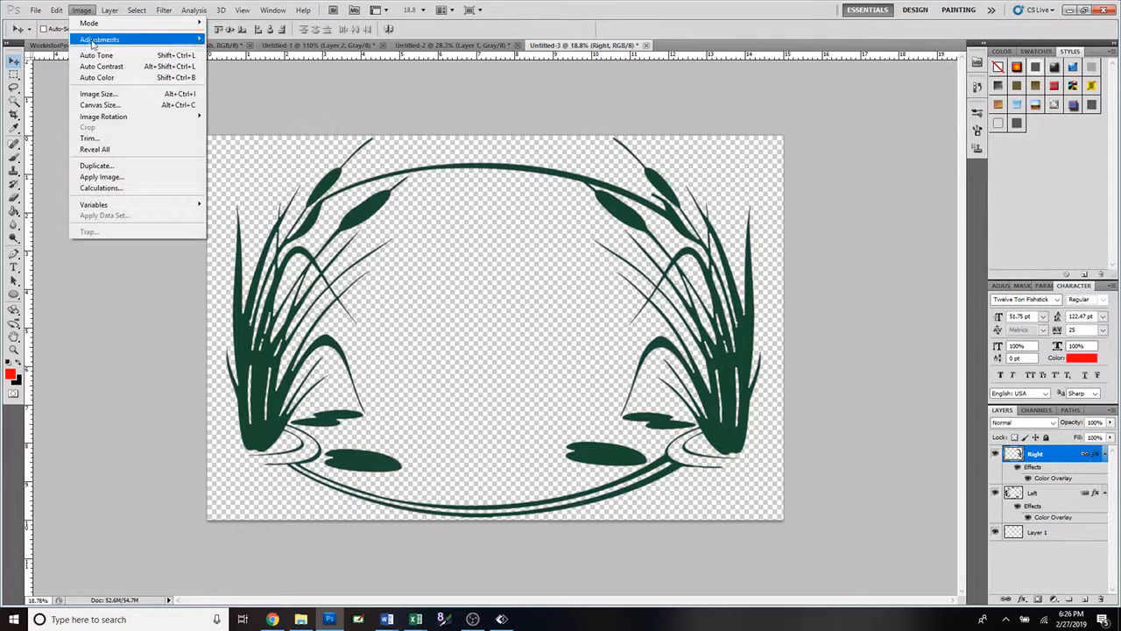
pyautogui.click(105, 109)
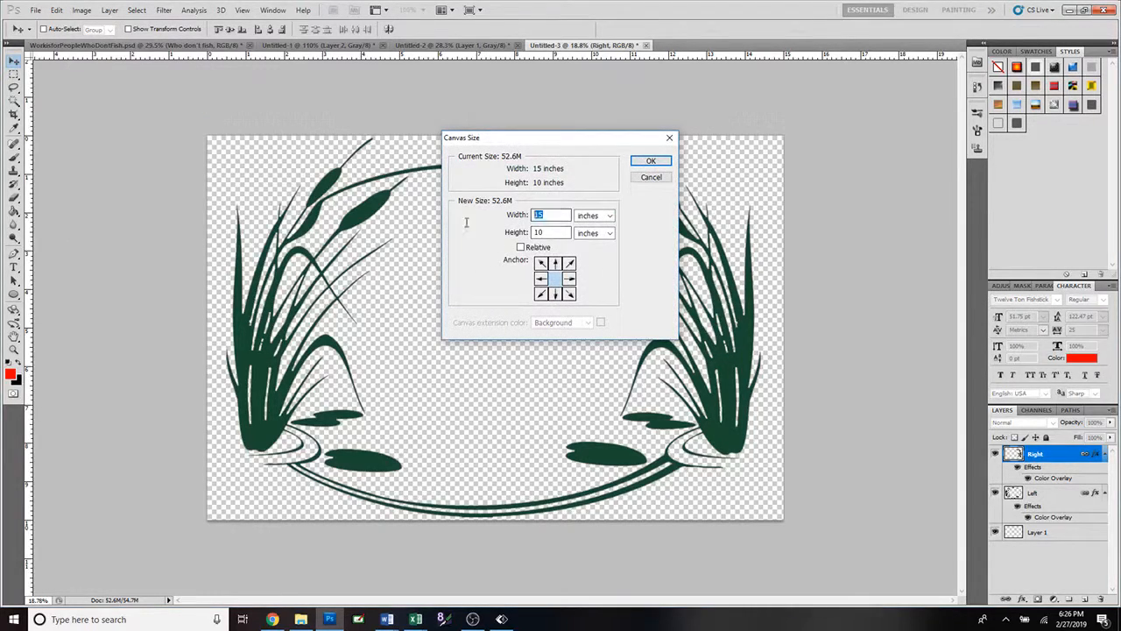
pyautogui.press('Tab')
pyautogui.write('20')
pyautogui.press('Return')
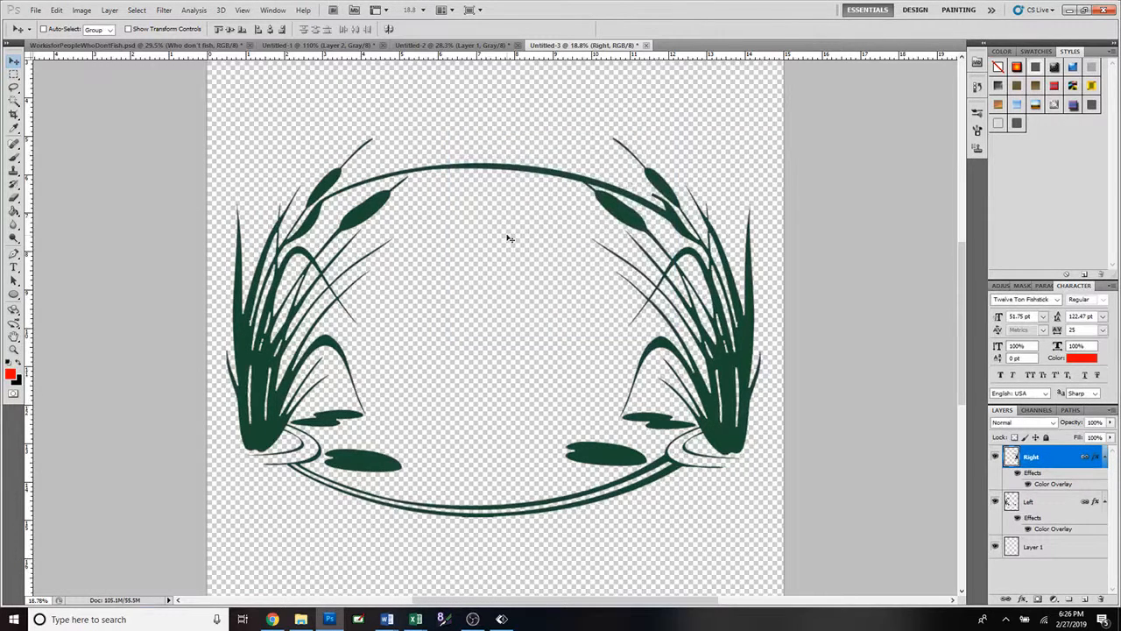
pyautogui.scroll(-4, 543, 424)
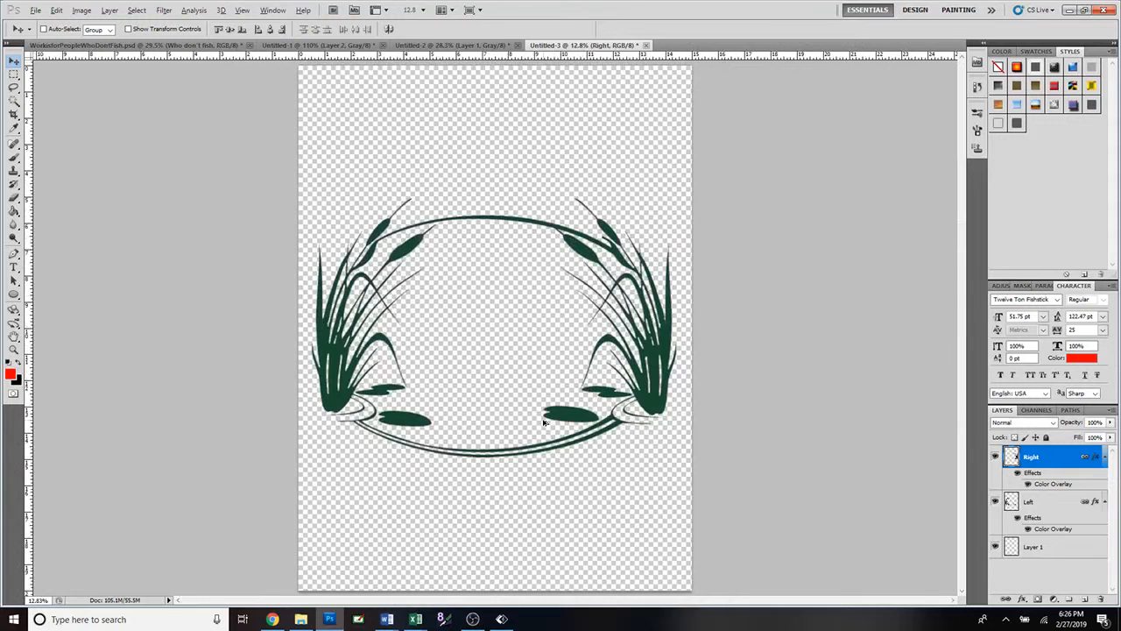
pyautogui.press('alt')
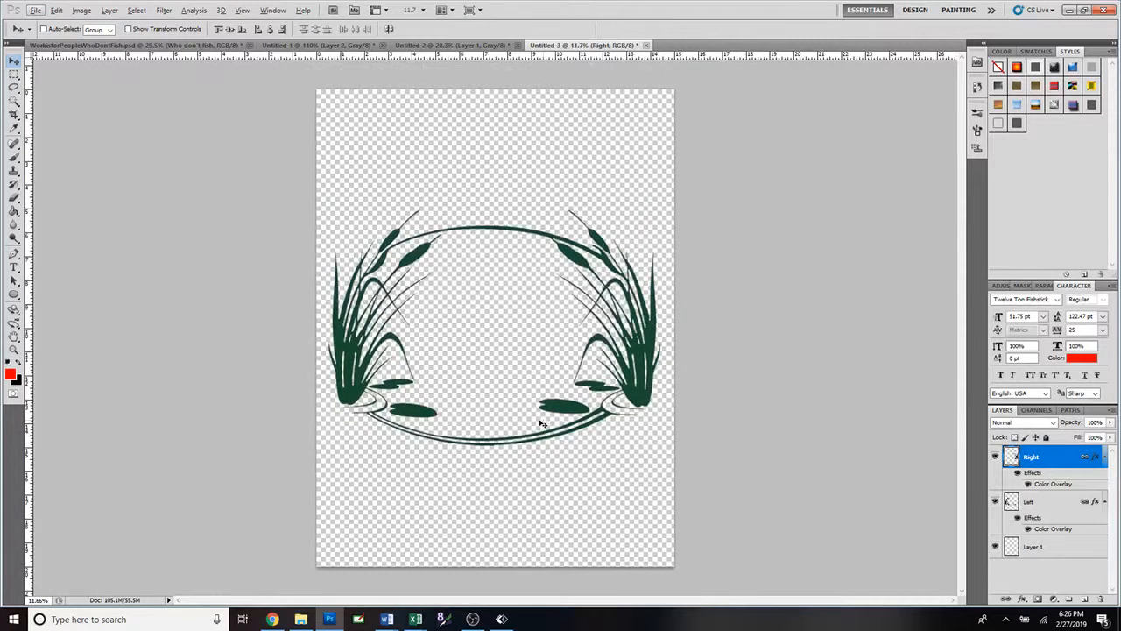
# Add the slogan text "Work is for people" in red Twelve Ton Fishstick and place it just above the pond frame
pyautogui.click(175, 48)
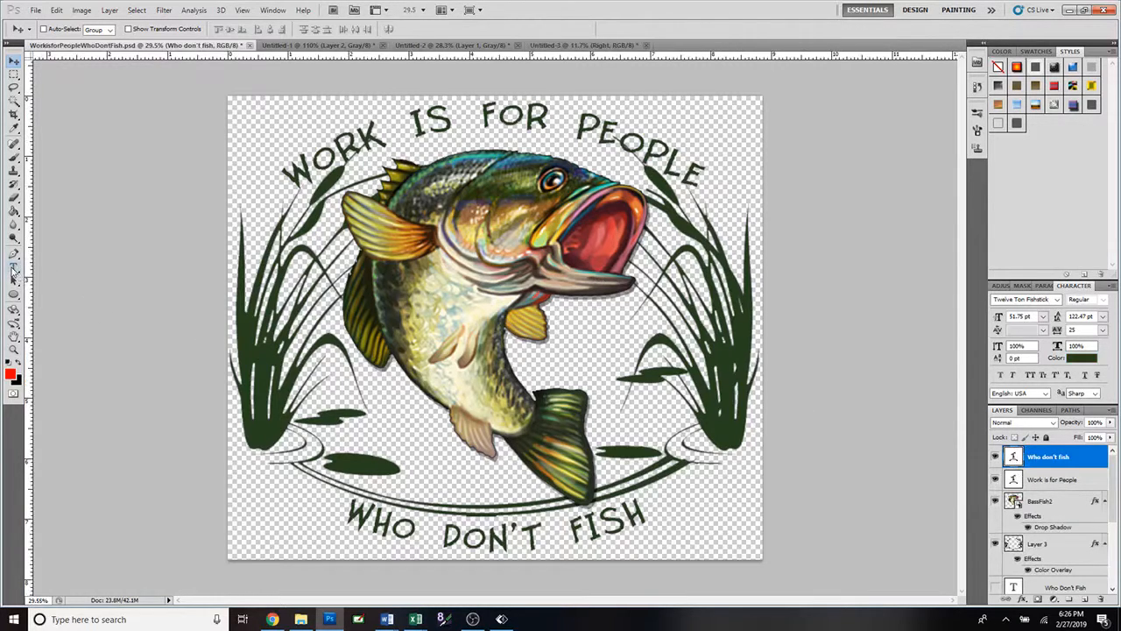
pyautogui.click(13, 269)
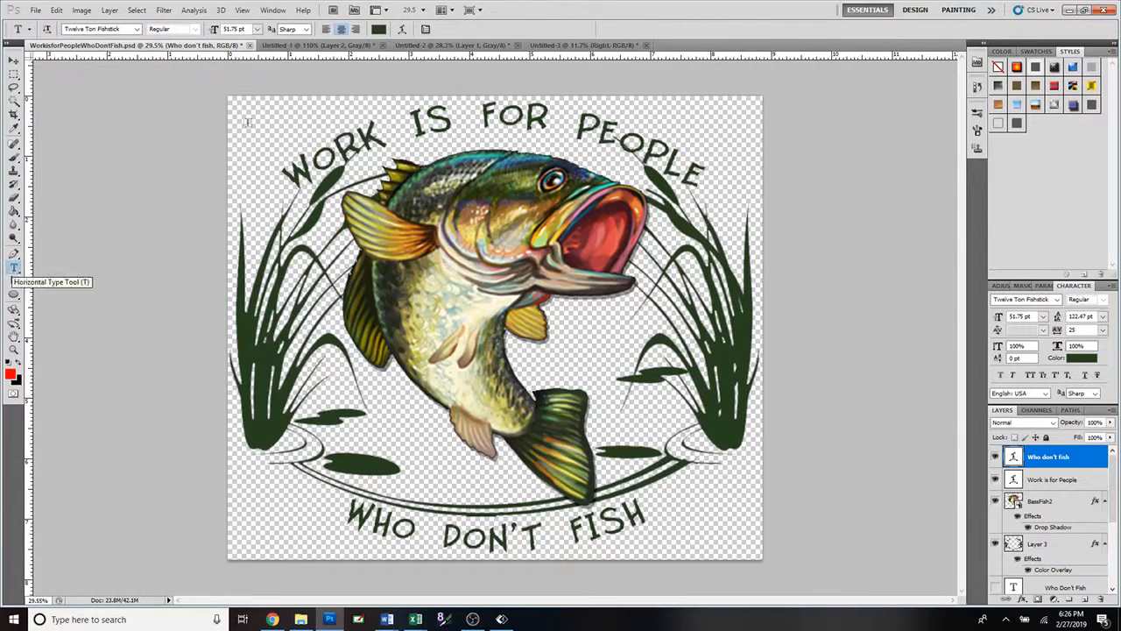
pyautogui.click(565, 45)
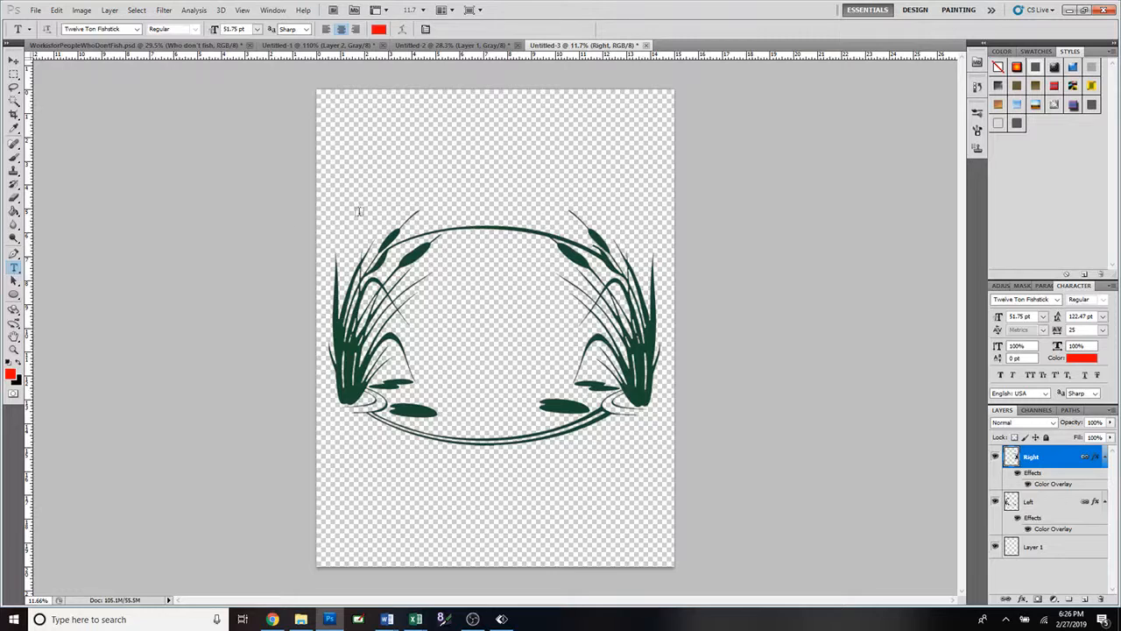
pyautogui.click(406, 179)
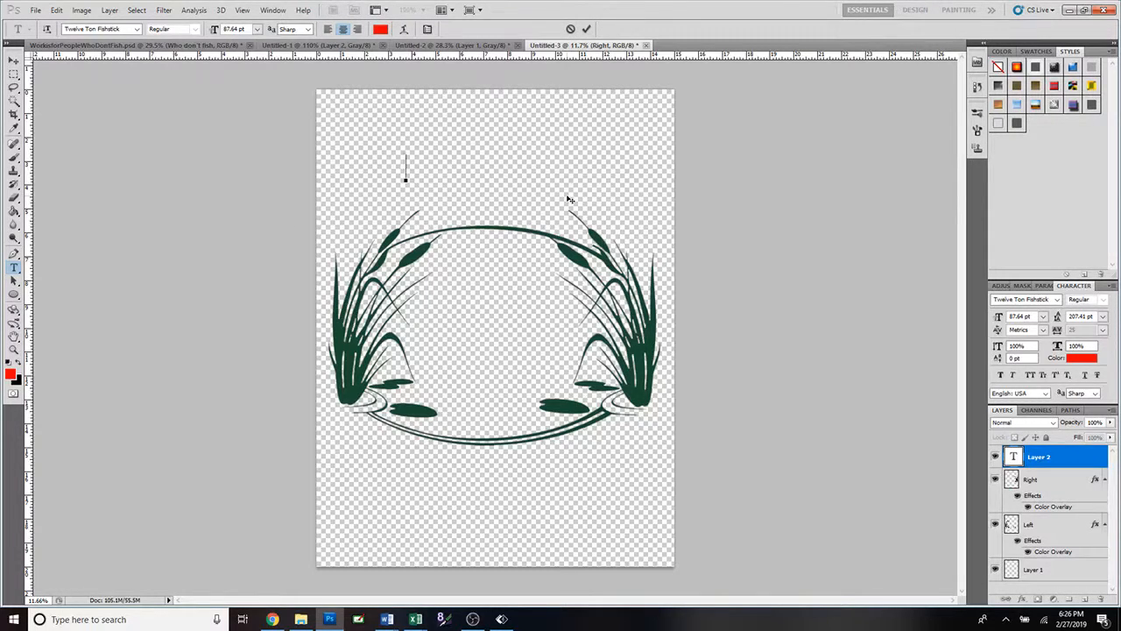
pyautogui.write('WORK IS')
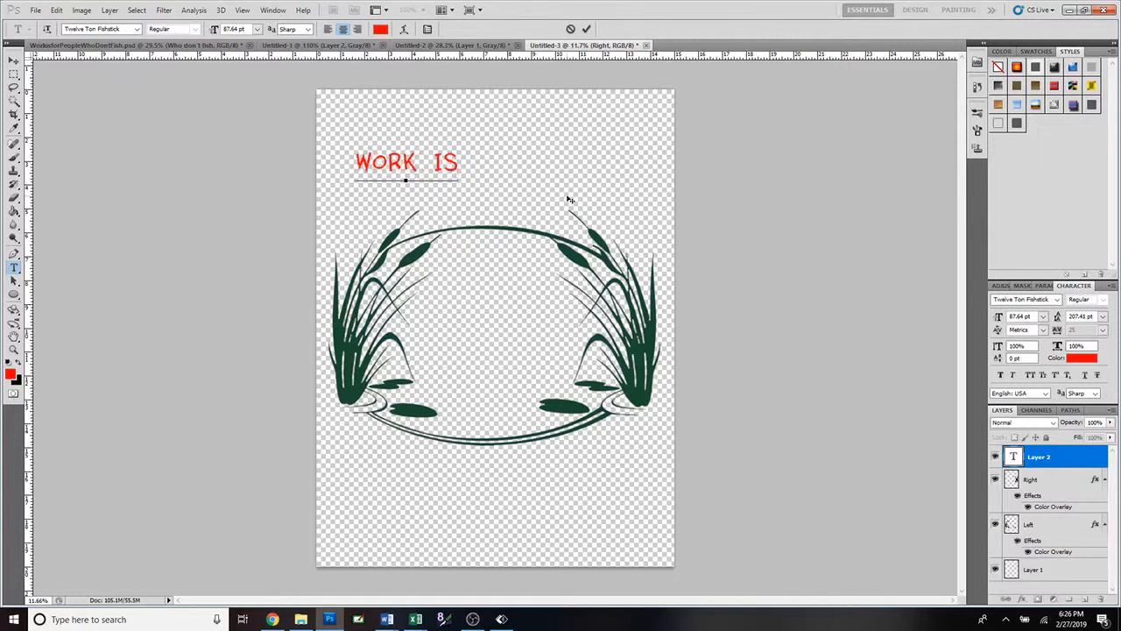
pyautogui.write(' FOR PEOPLE')
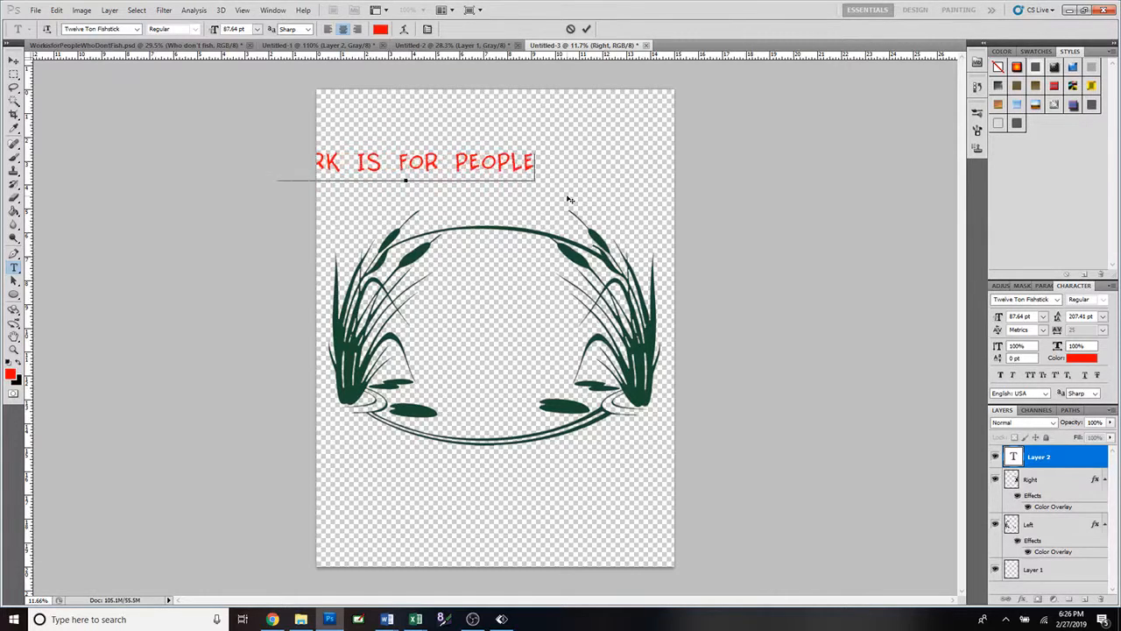
pyautogui.click(586, 29)
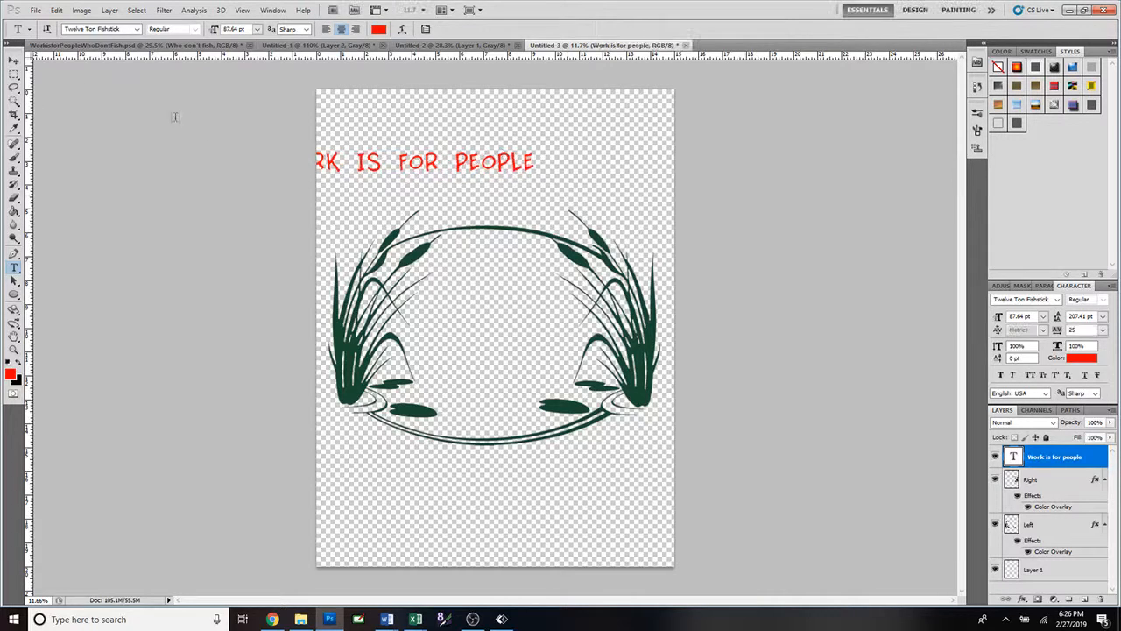
pyautogui.click(14, 61)
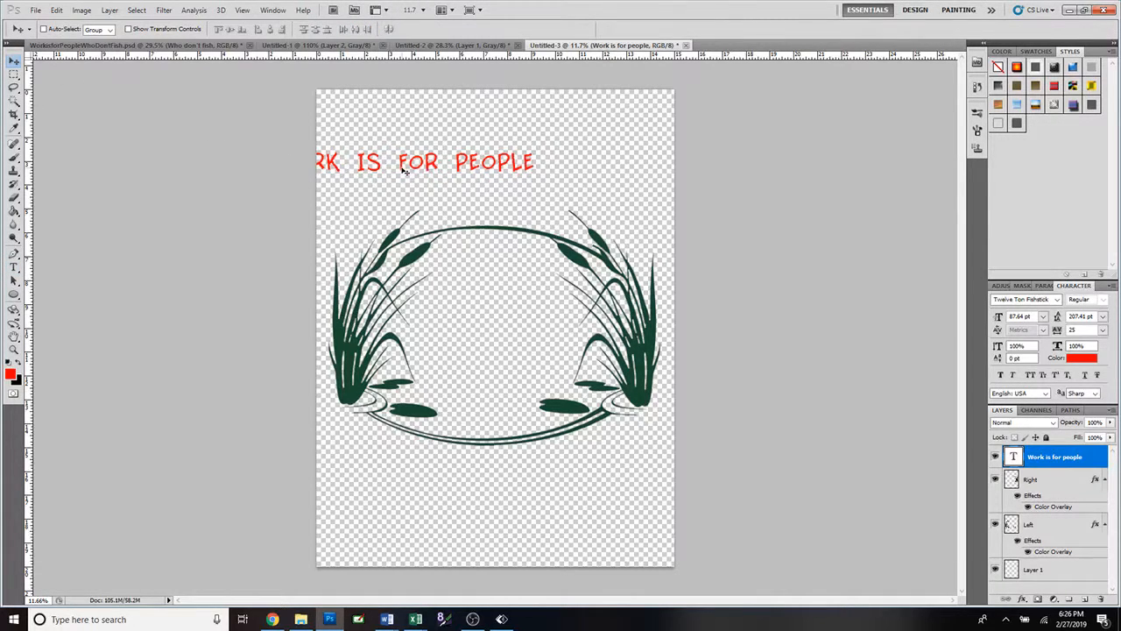
pyautogui.moveTo(401, 172); pyautogui.dragTo(487, 194)
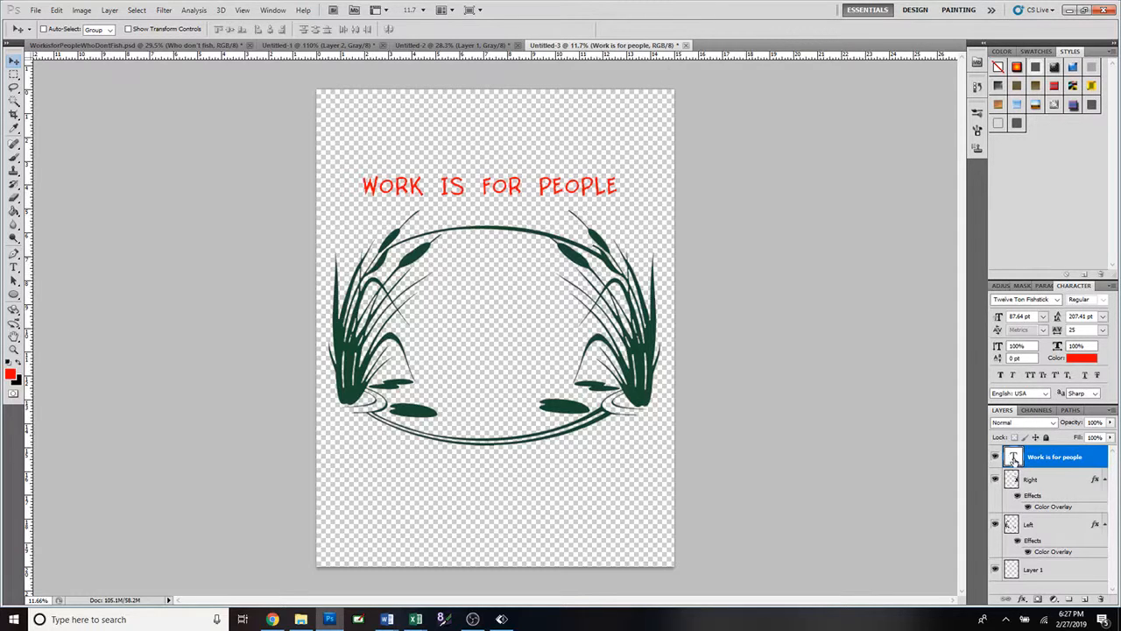
# Examine the hex colour code used by the Right layer's Color Overlay
pyautogui.click(1070, 484)
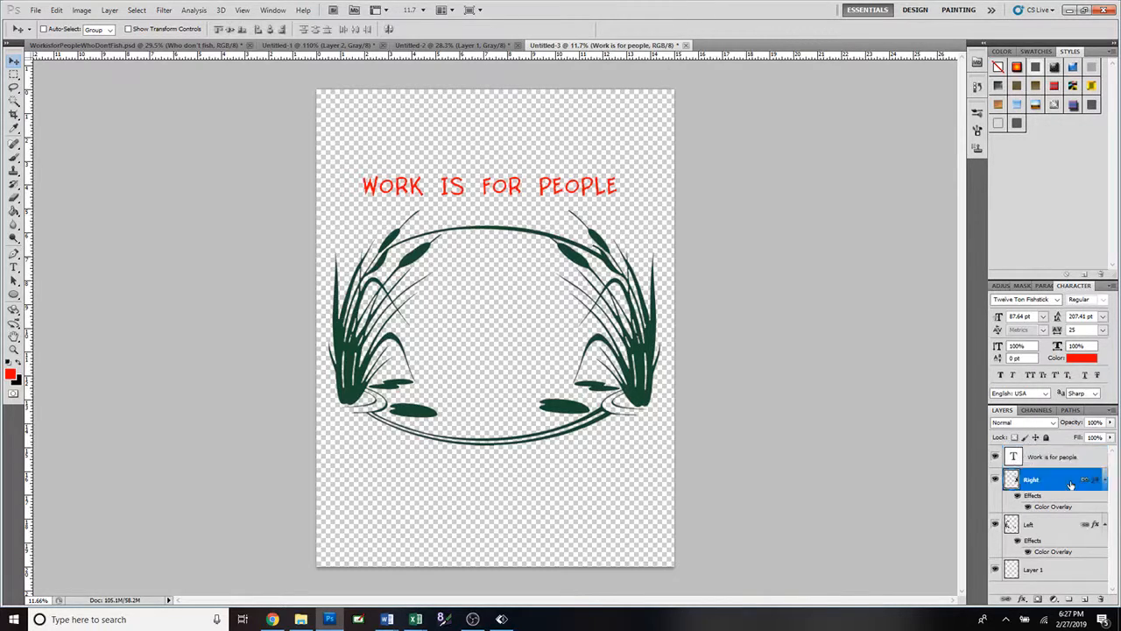
pyautogui.doubleClick(1071, 484)
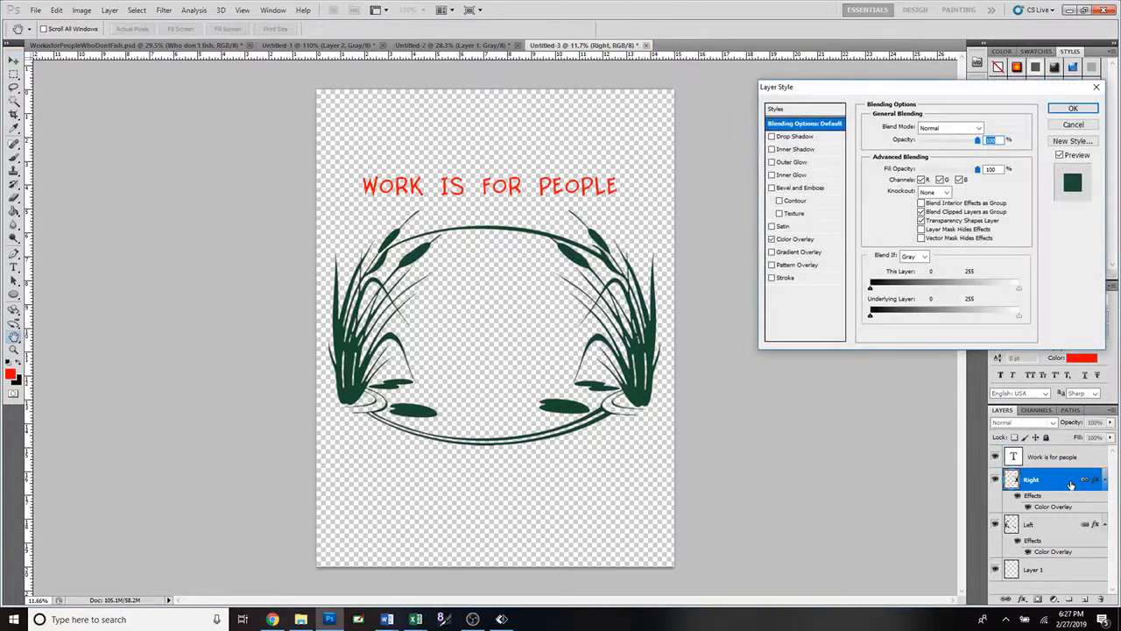
pyautogui.click(817, 242)
pyautogui.click(984, 129)
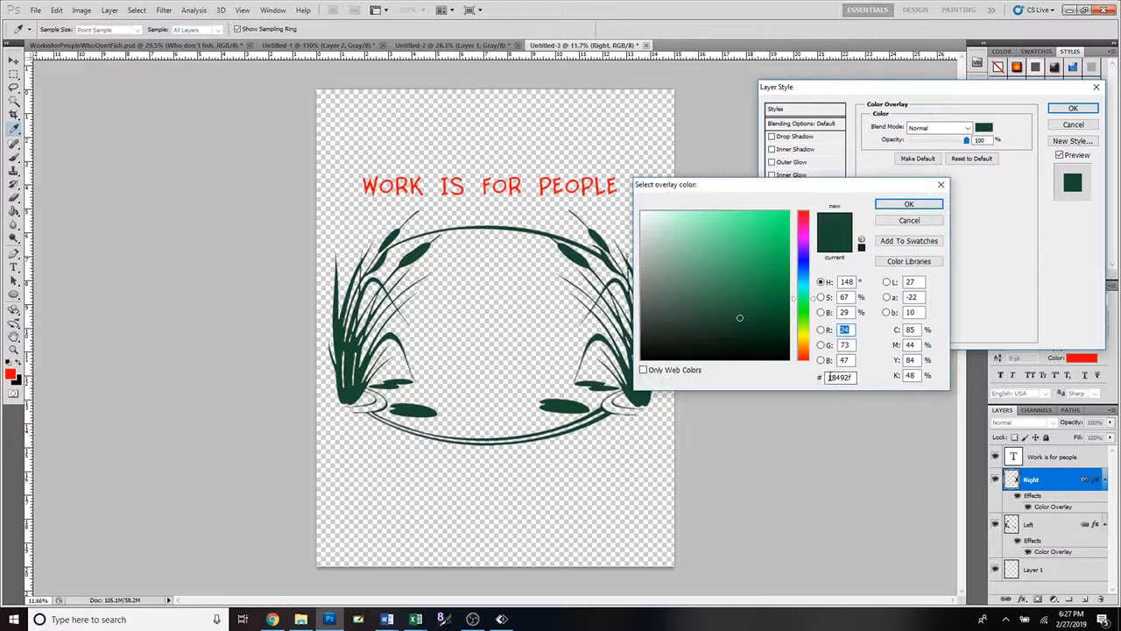
pyautogui.moveTo(828, 377); pyautogui.dragTo(860, 378)
pyautogui.rightClick(850, 377)
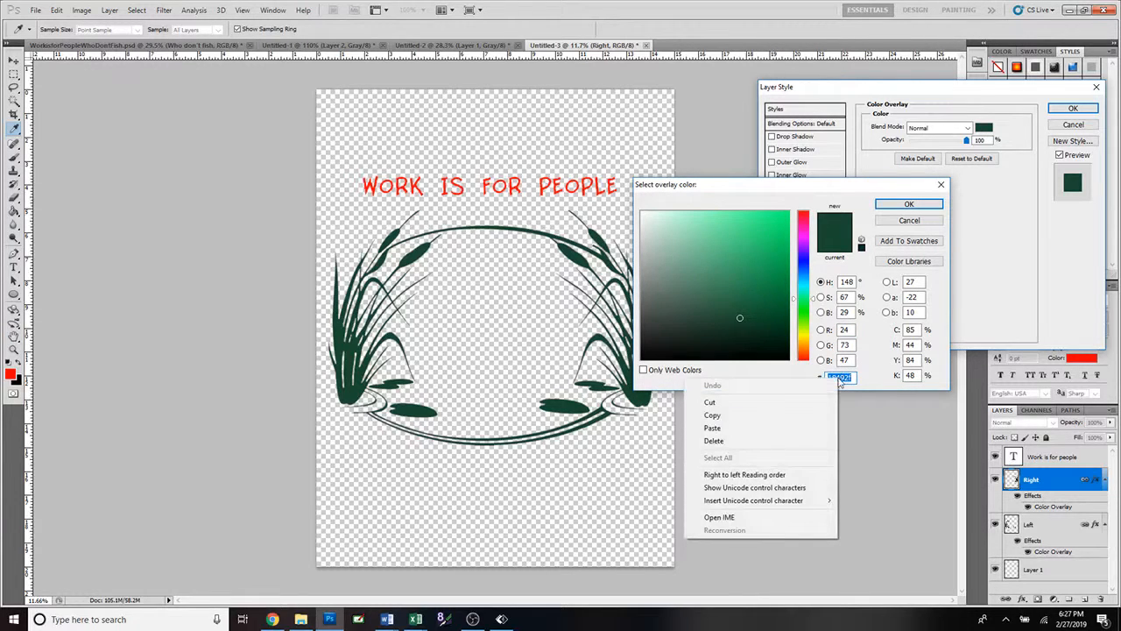
pyautogui.click(854, 377)
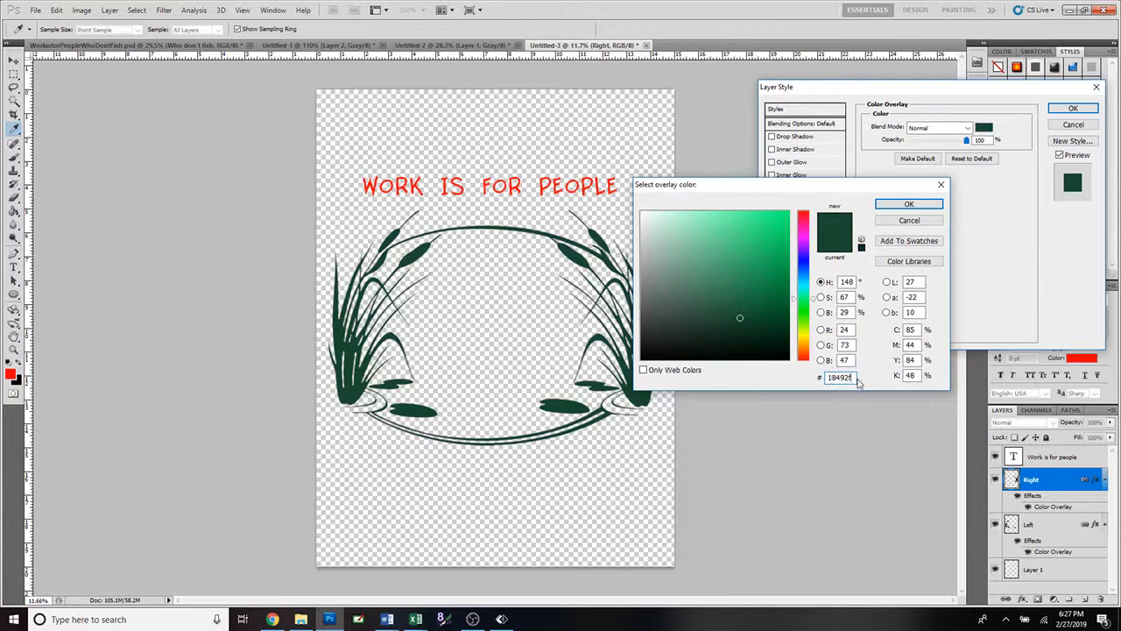
pyautogui.click(910, 220)
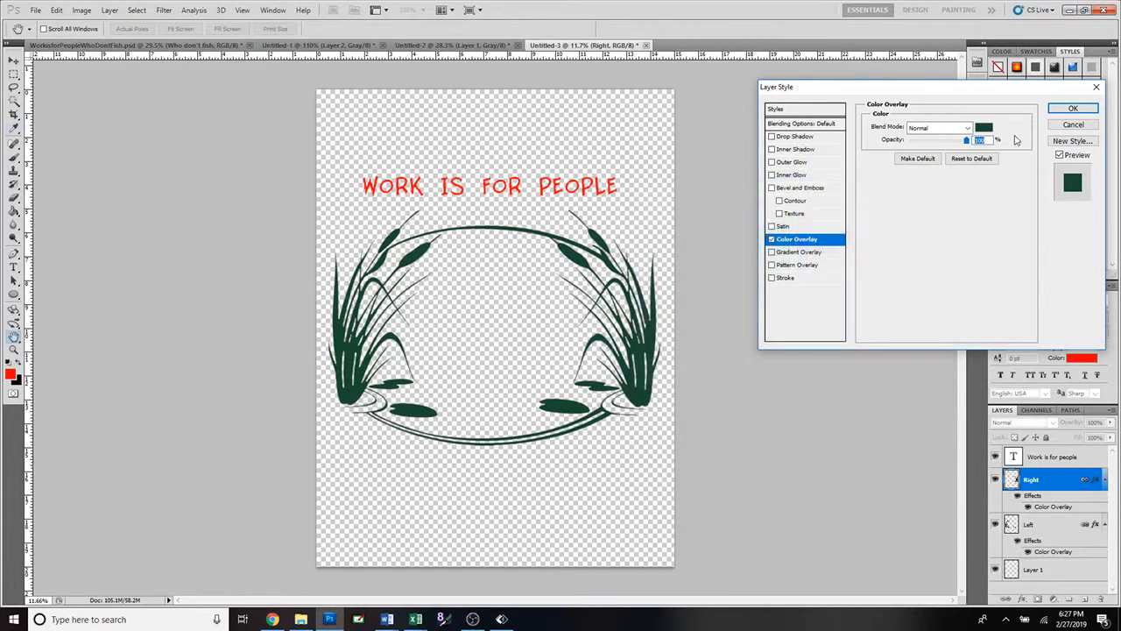
pyautogui.click(1060, 125)
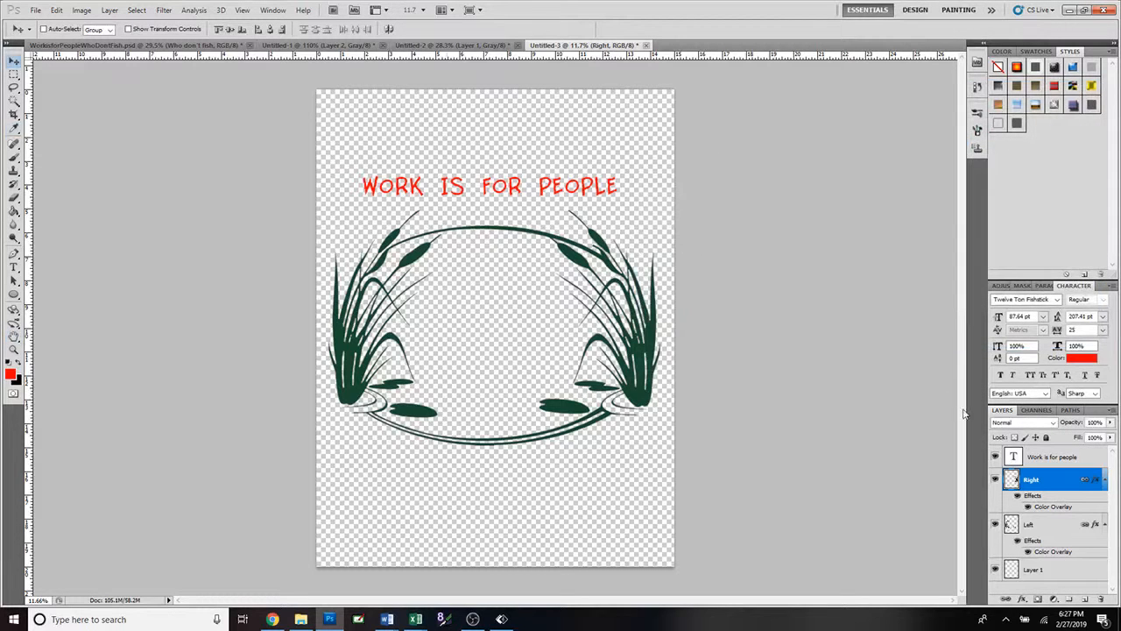
# Recolour the "Work is for people" text dark green (#18492f) by sampling the colour from the cattails
pyautogui.click(1014, 460)
pyautogui.doubleClick(1013, 459)
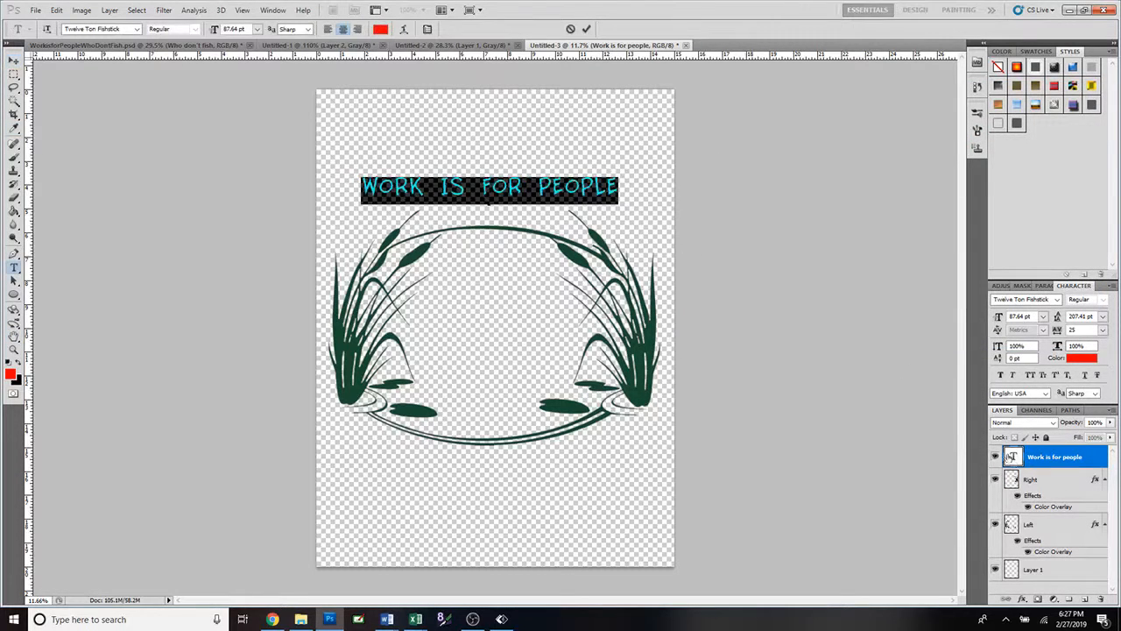
pyautogui.click(380, 30)
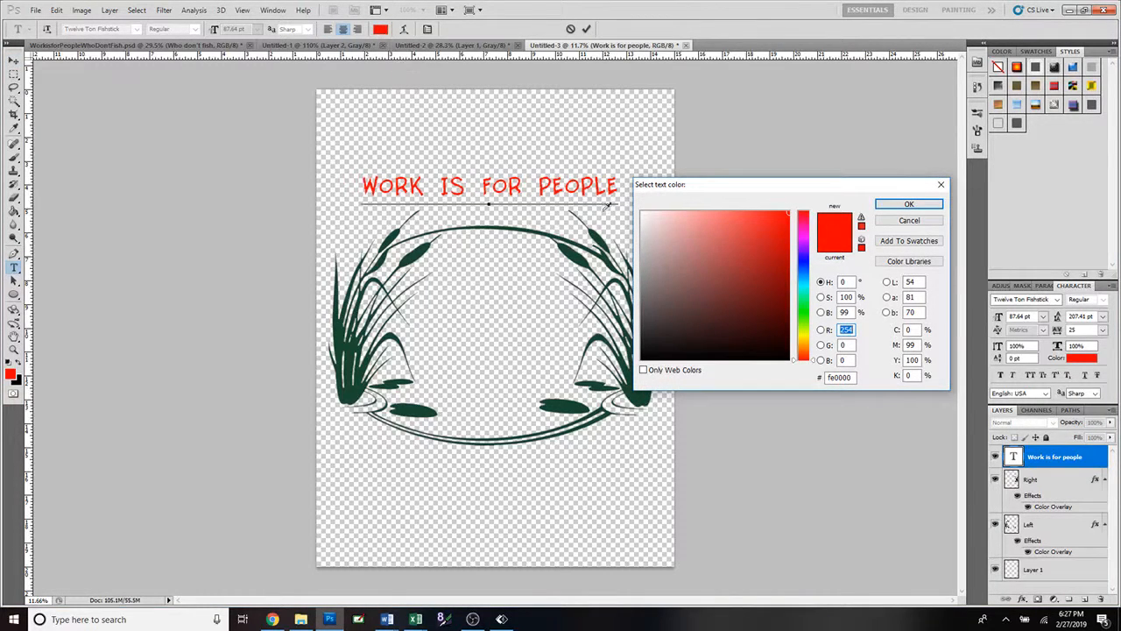
pyautogui.click(577, 254)
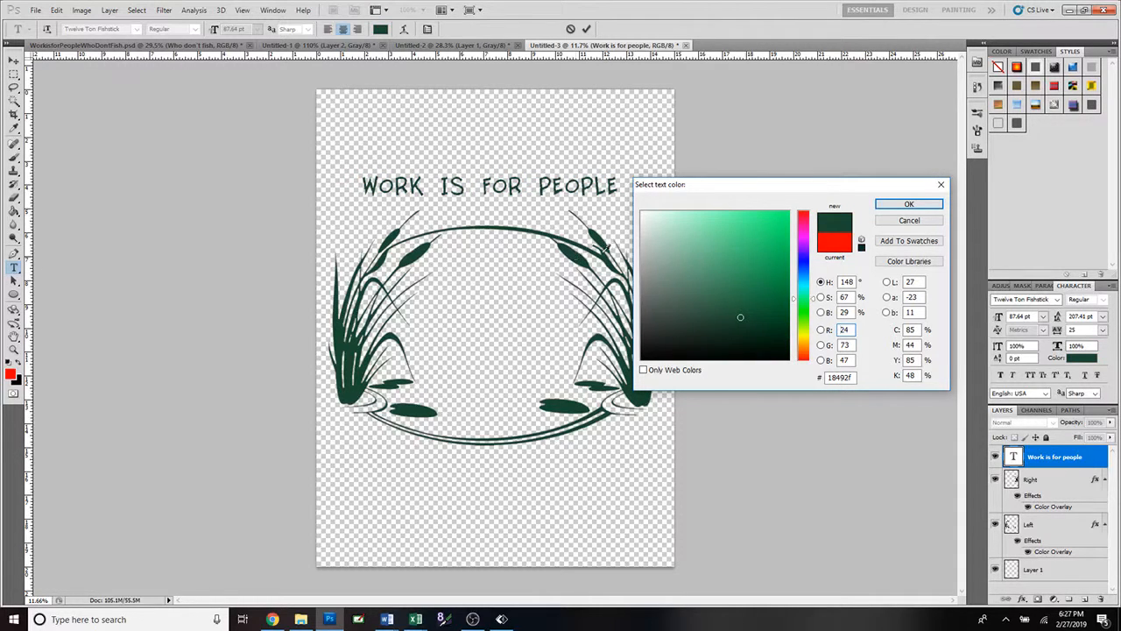
pyautogui.click(909, 204)
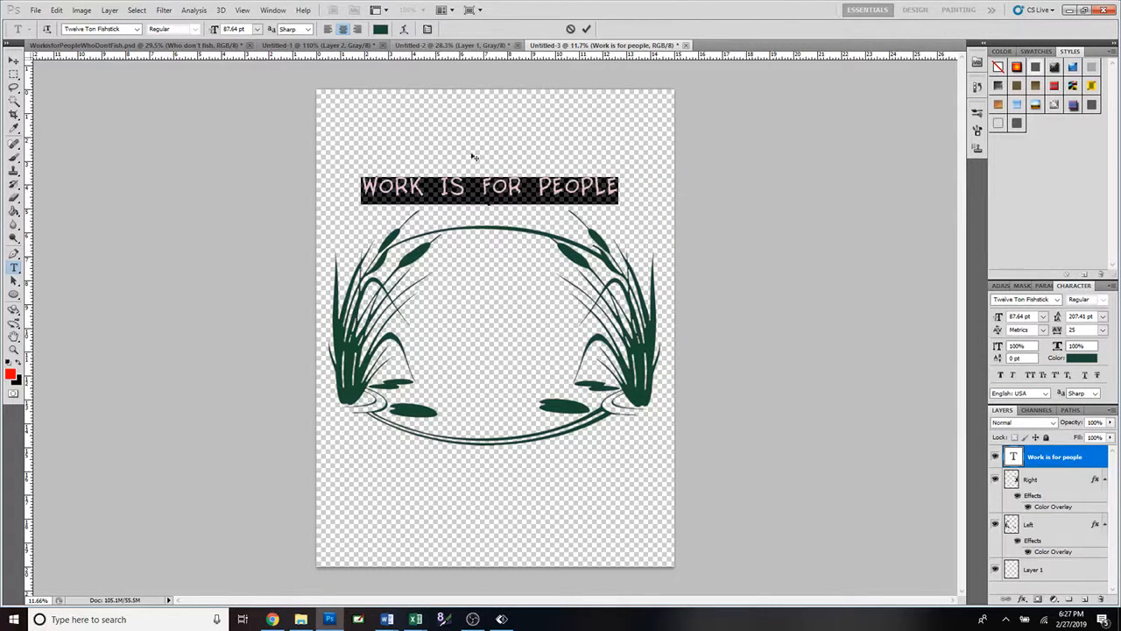
# Try an Arc warp on the "Work is for people" text and move the text down over the upper part of the oval
pyautogui.click(404, 30)
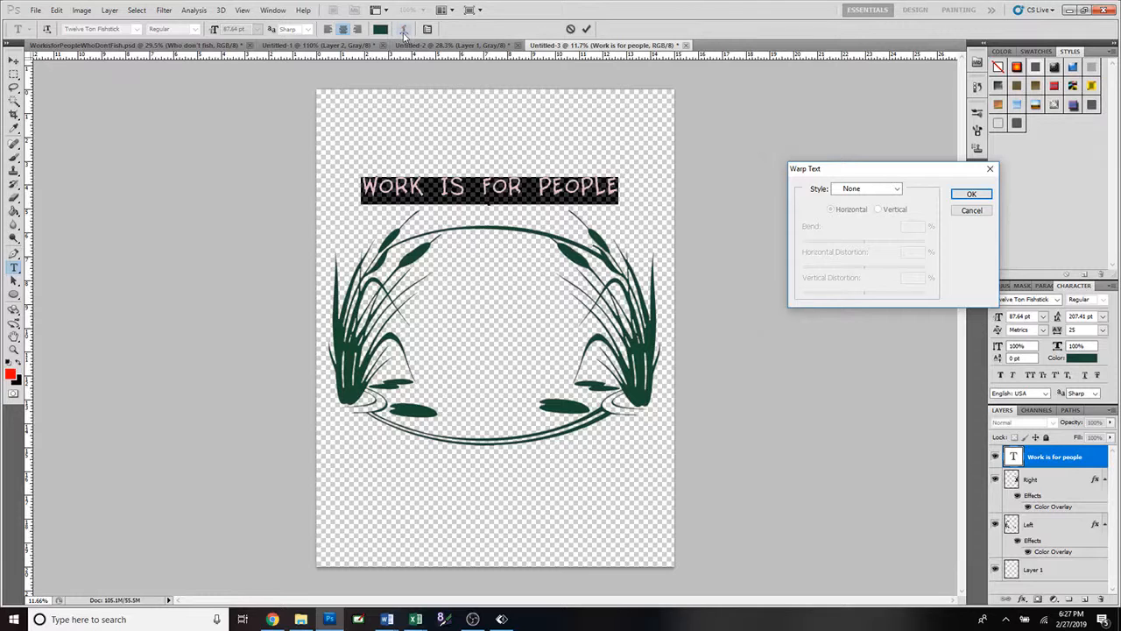
pyautogui.moveTo(876, 173); pyautogui.dragTo(780, 151)
pyautogui.click(801, 165)
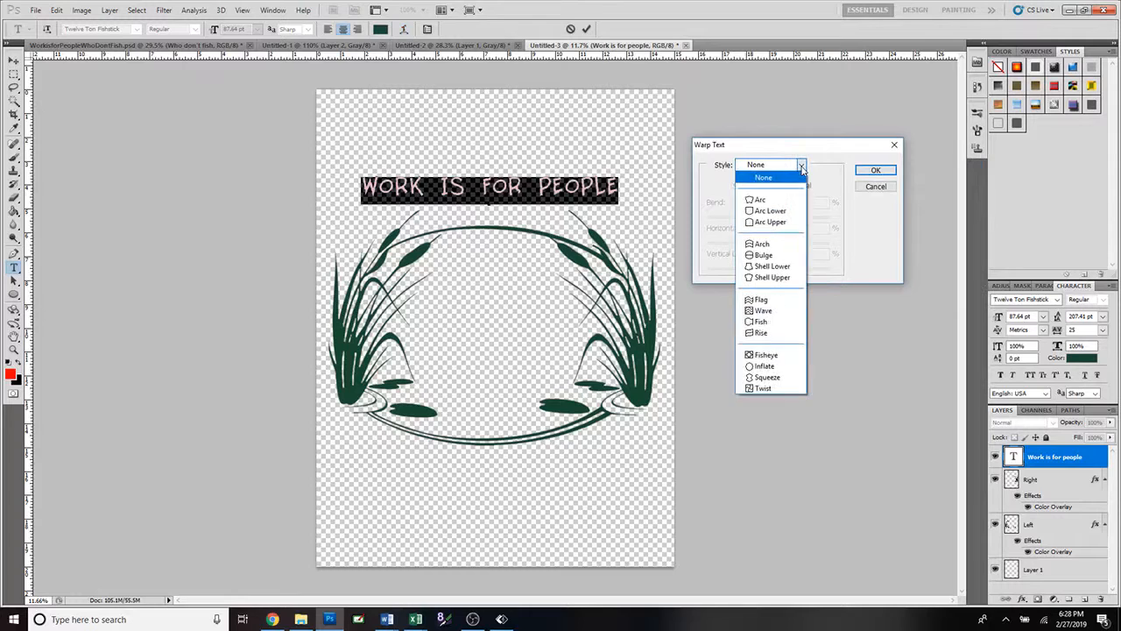
pyautogui.click(788, 205)
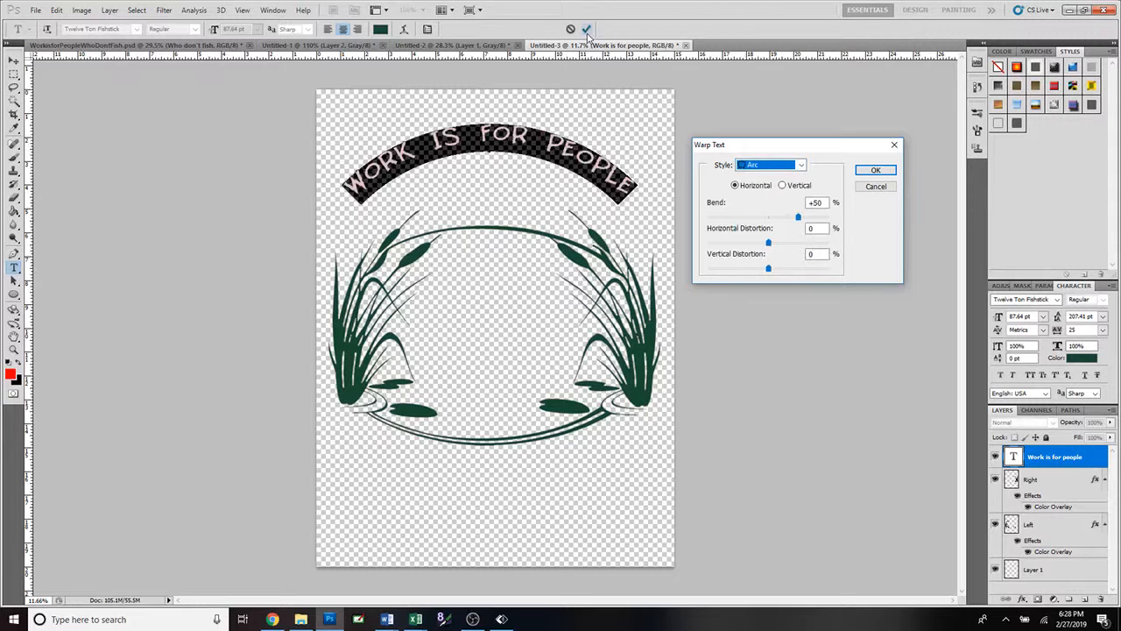
pyautogui.moveTo(519, 141); pyautogui.dragTo(519, 204)
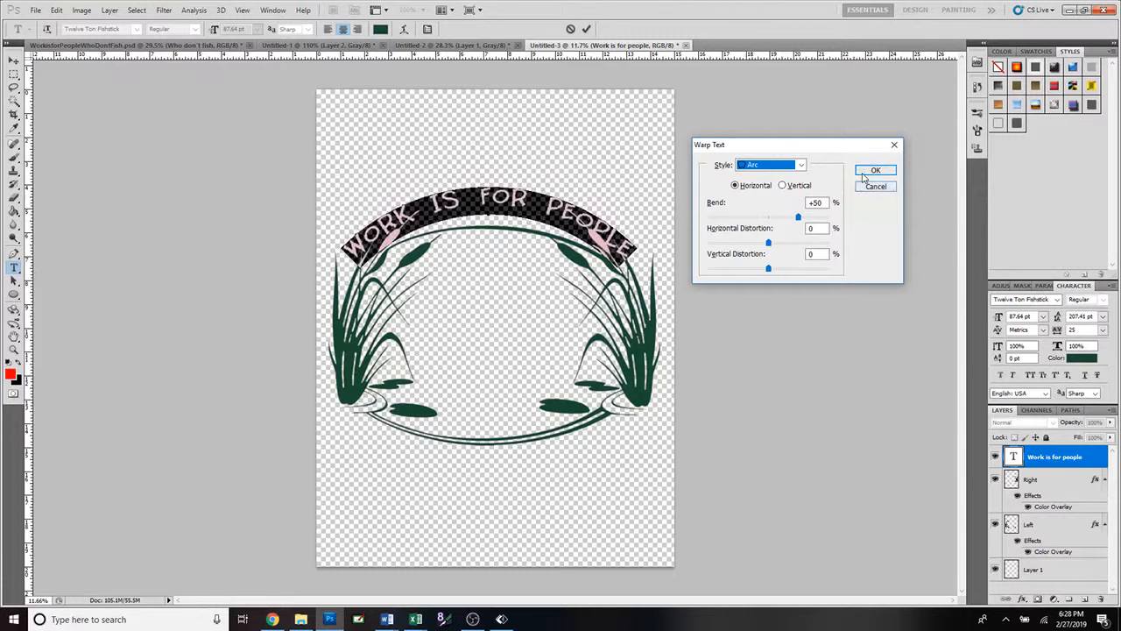
pyautogui.click(875, 186)
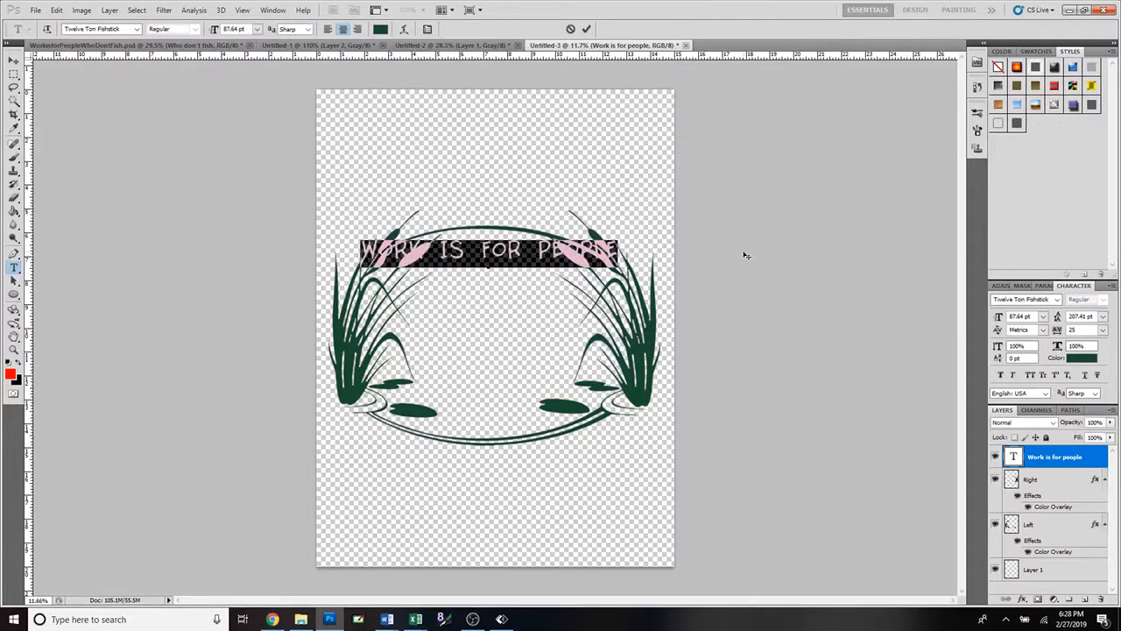
# Warp the "Work is for people" text with a horizontal Arc style and a bend of +36%
pyautogui.scroll(7, 747, 254)
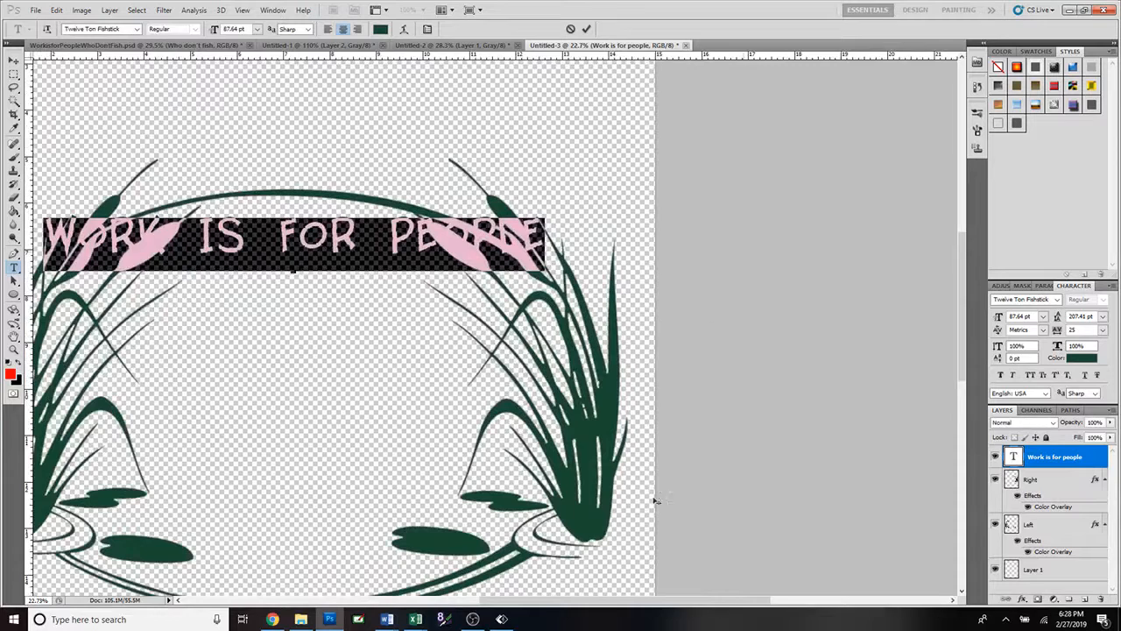
pyautogui.moveTo(646, 601); pyautogui.dragTo(567, 613)
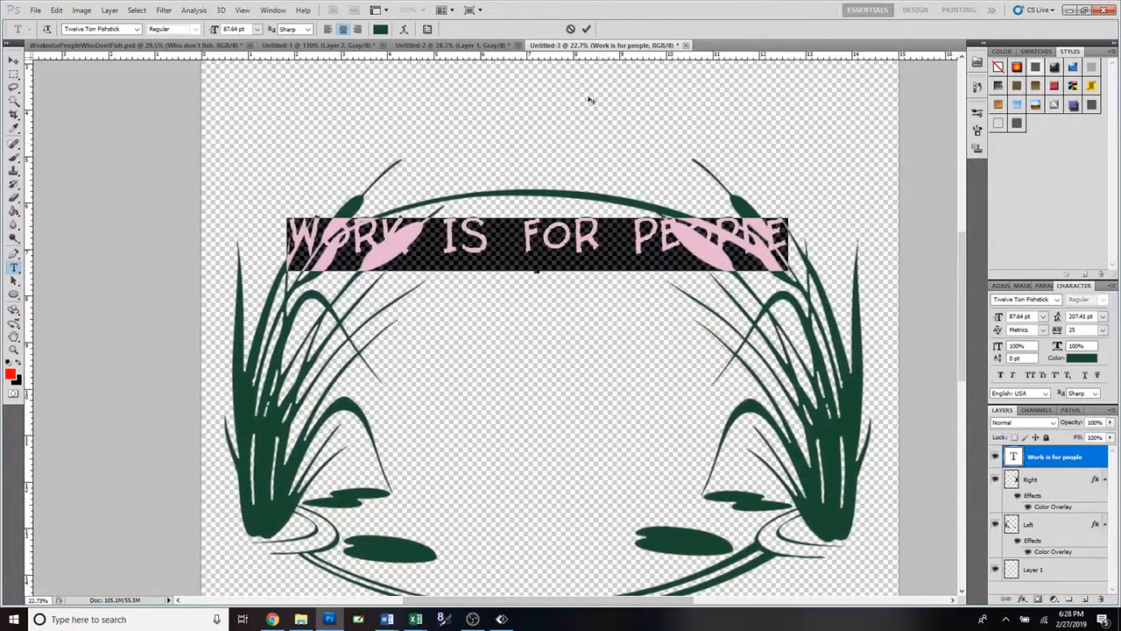
pyautogui.click(403, 29)
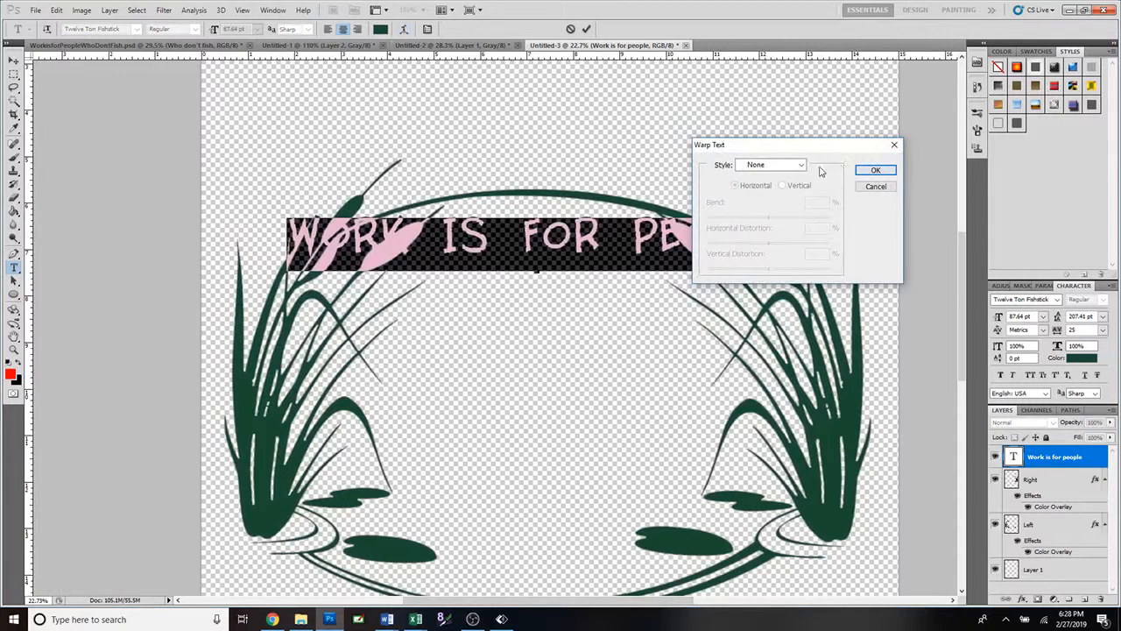
pyautogui.click(788, 165)
pyautogui.click(763, 199)
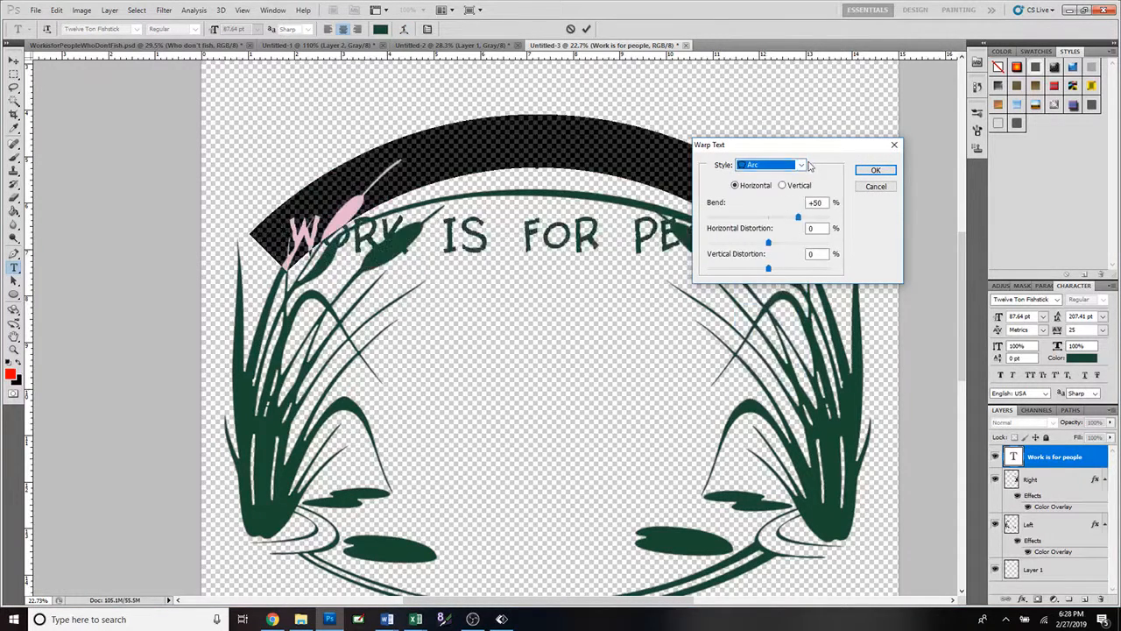
pyautogui.moveTo(812, 154); pyautogui.dragTo(862, 308)
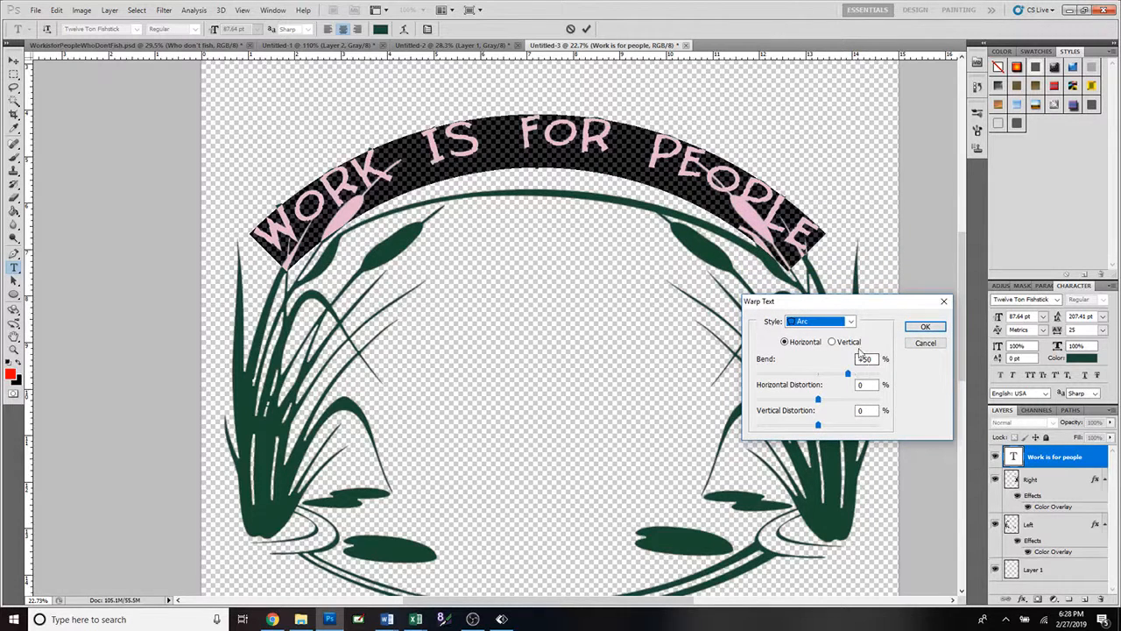
pyautogui.click(849, 377)
pyautogui.moveTo(849, 378); pyautogui.dragTo(838, 383)
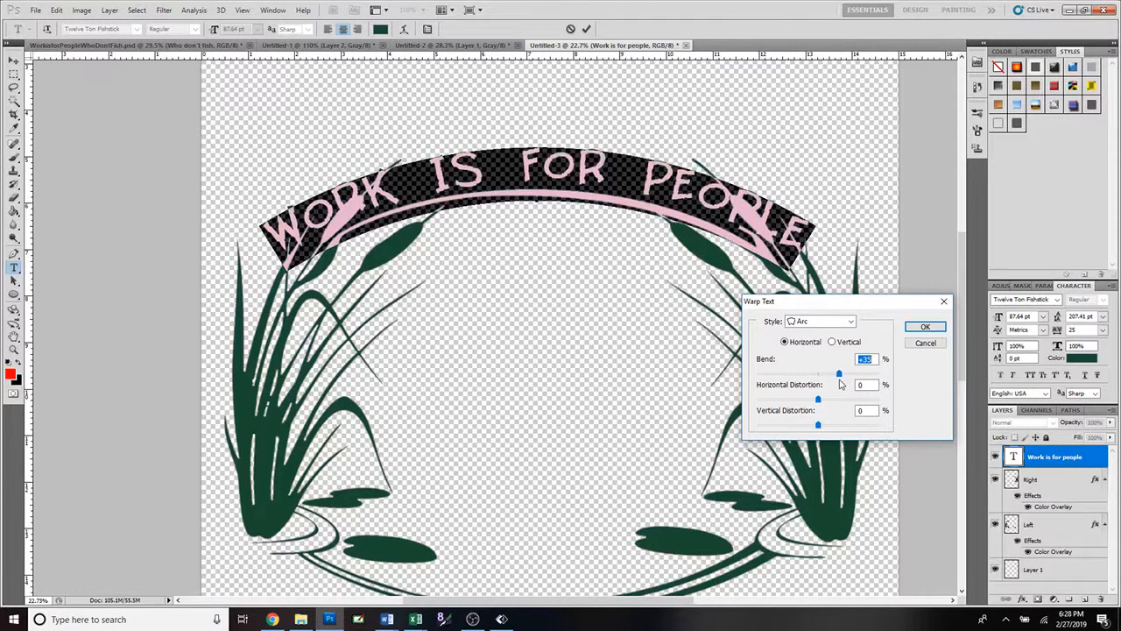
pyautogui.moveTo(838, 383); pyautogui.dragTo(838, 379)
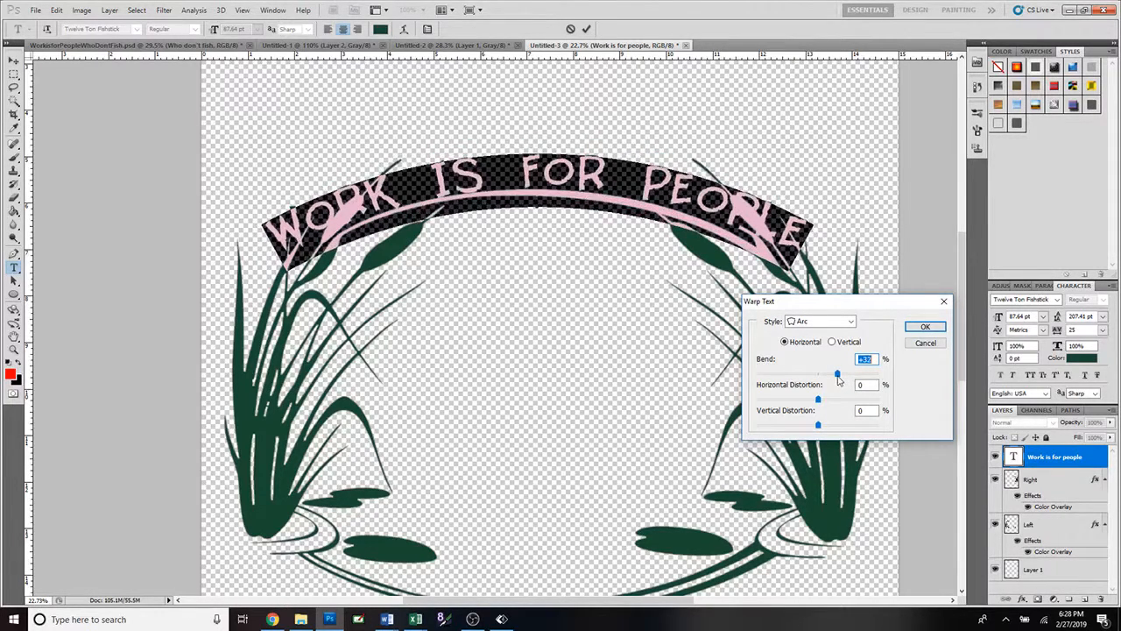
pyautogui.moveTo(837, 378); pyautogui.dragTo(783, 383)
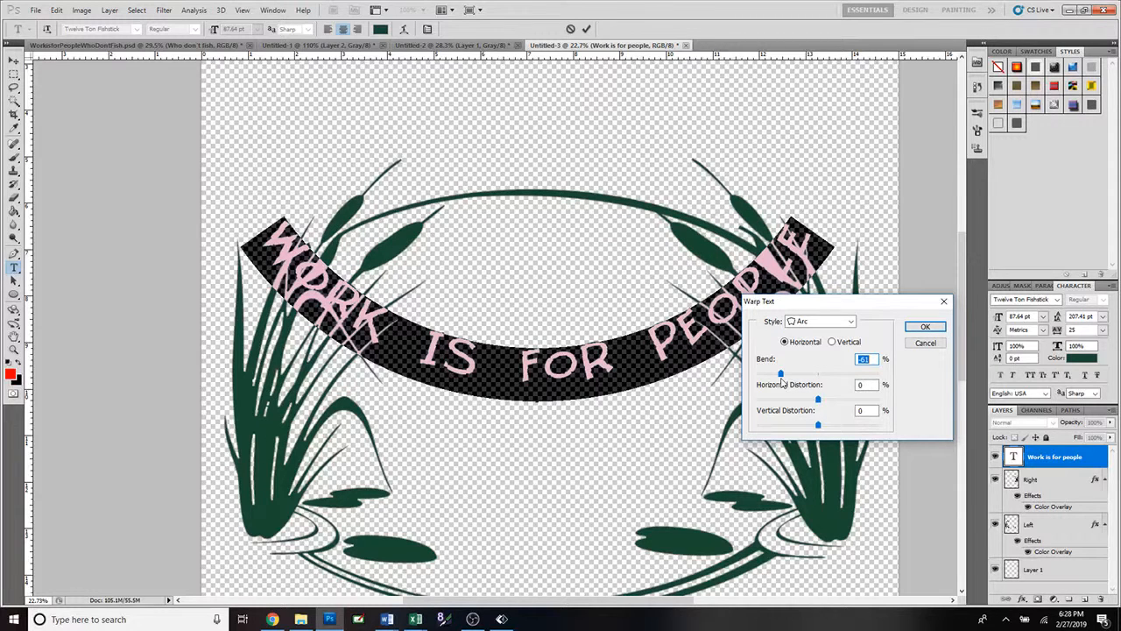
pyautogui.moveTo(784, 383); pyautogui.dragTo(840, 383)
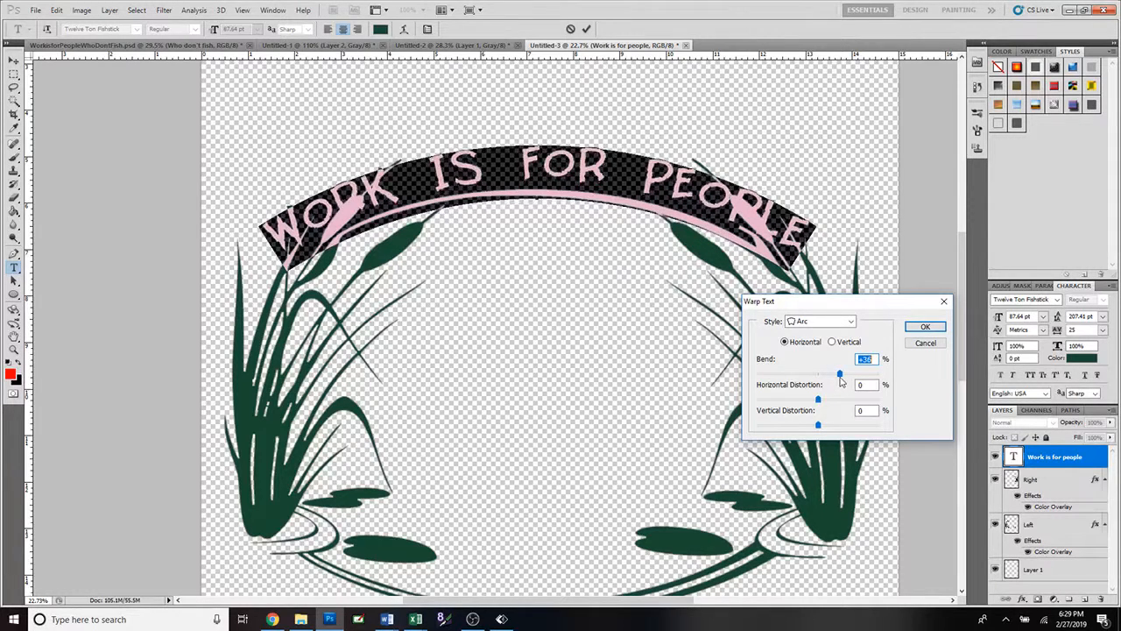
pyautogui.click(926, 328)
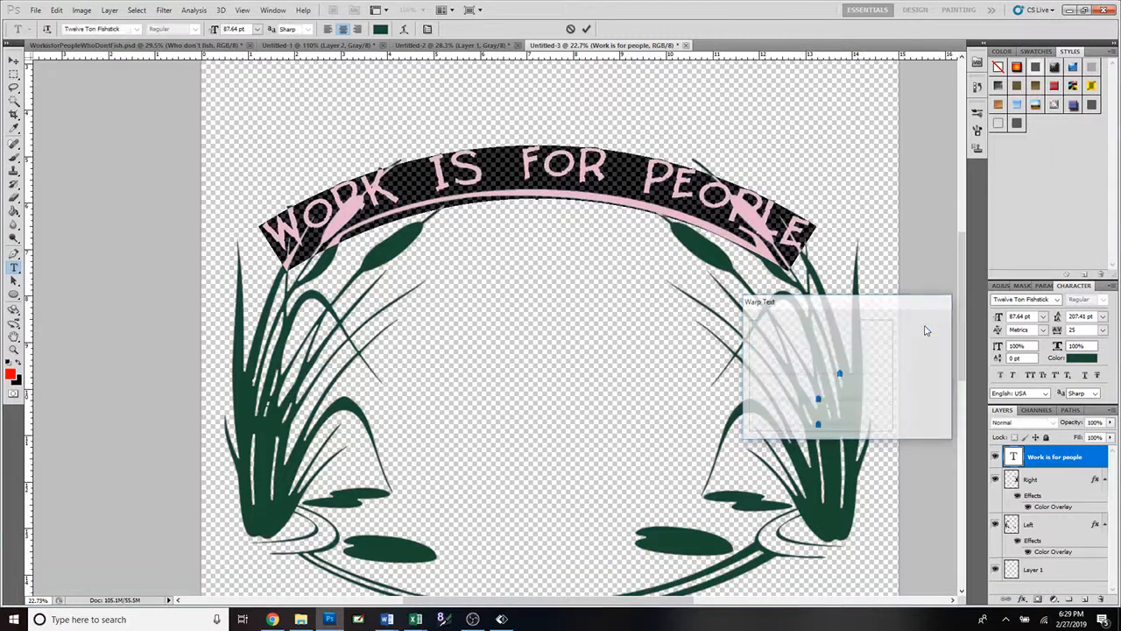
# Apply the warp to the "Work is for people" text and shift the text slightly over the oval's upper arc
pyautogui.click(586, 28)
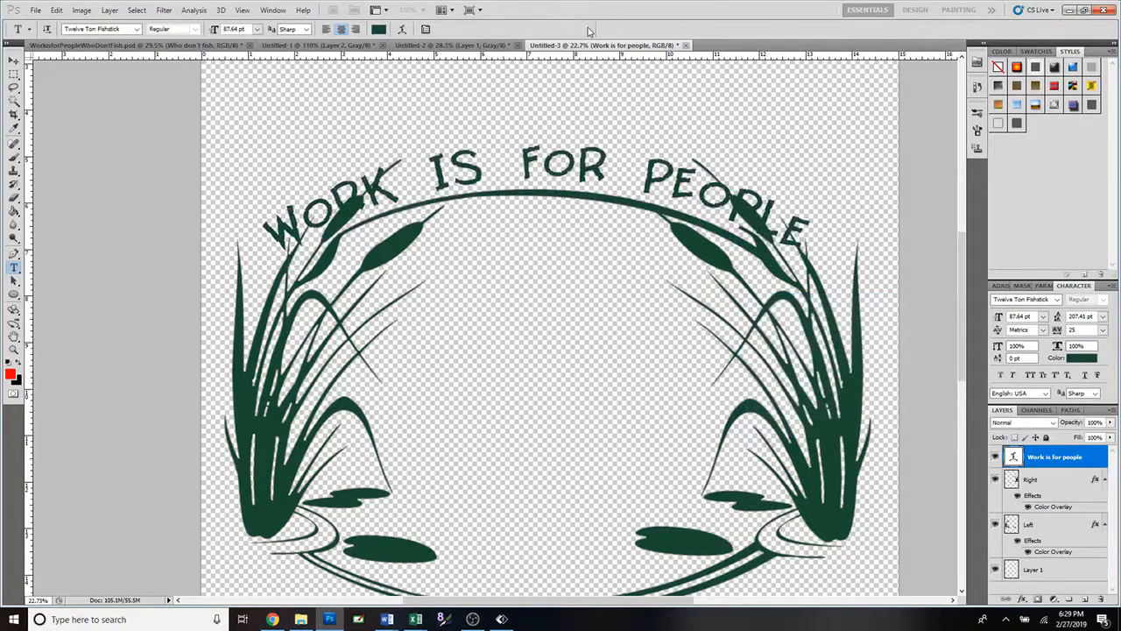
pyautogui.press('v')
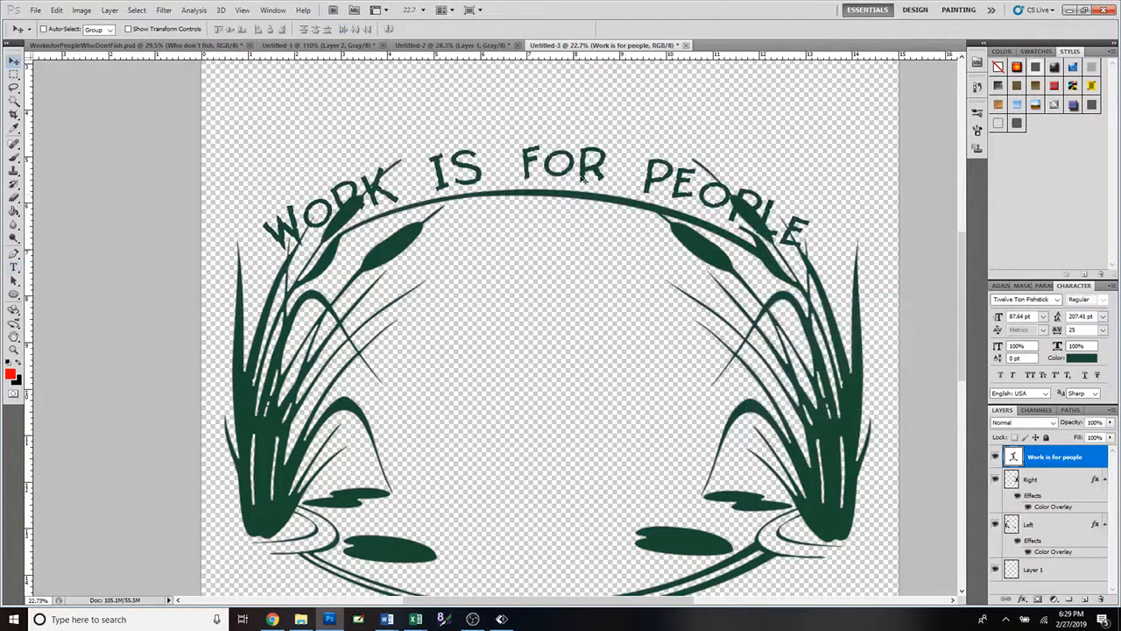
pyautogui.moveTo(581, 180); pyautogui.dragTo(585, 182)
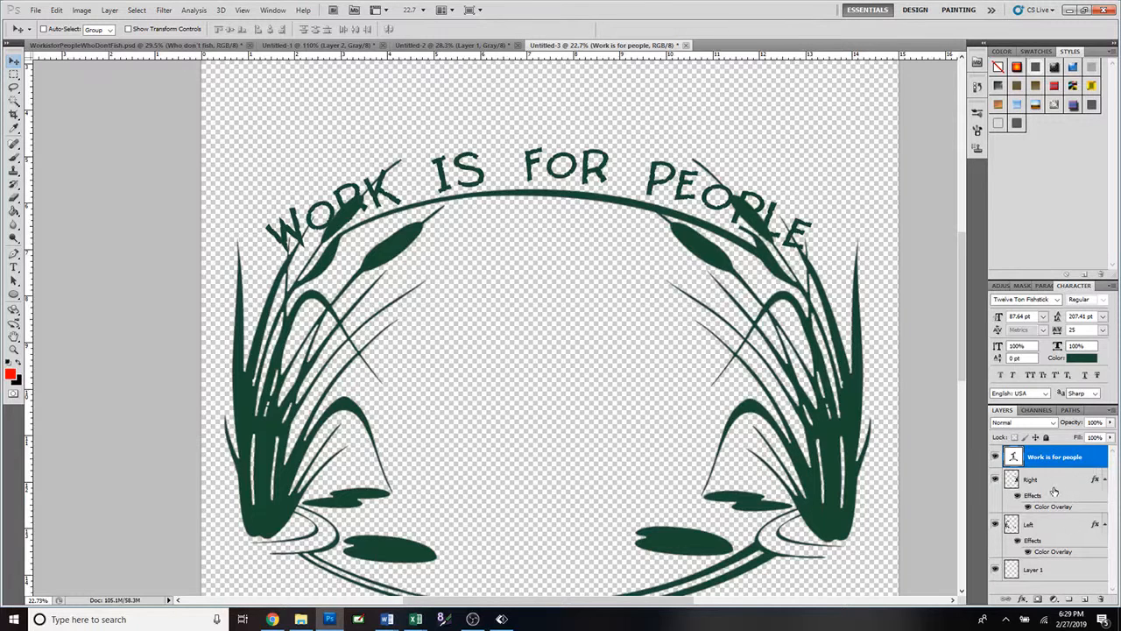
# Delete the unused Layer 1 and raise the "Work is for people" text above the oval's upper arc
pyautogui.click(1037, 571)
pyautogui.press('Delete')
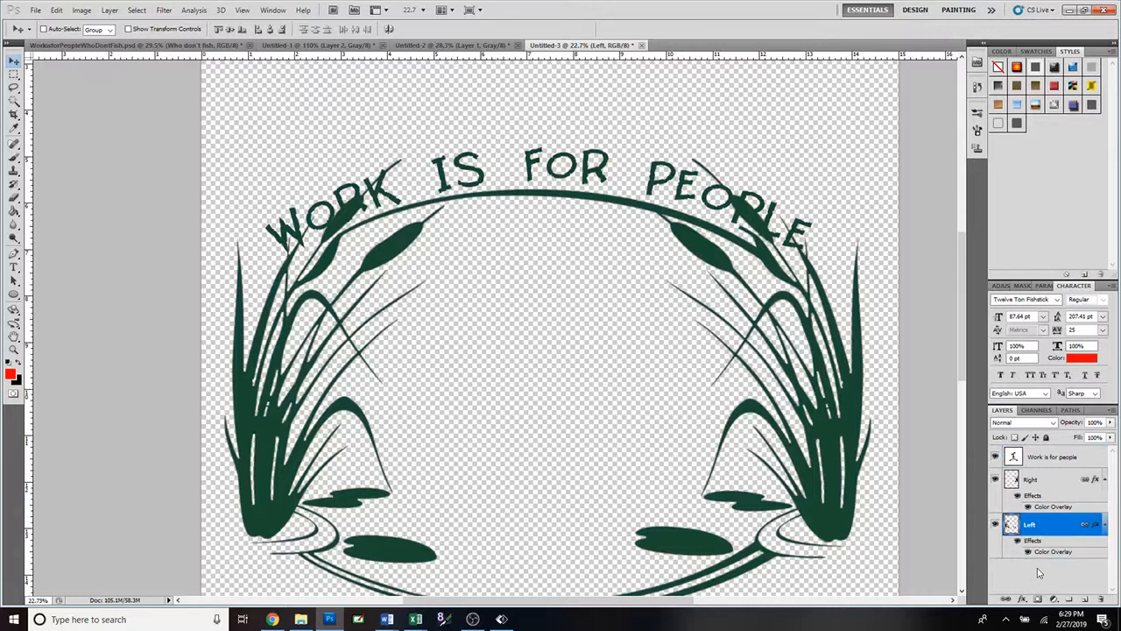
pyautogui.click(1043, 458)
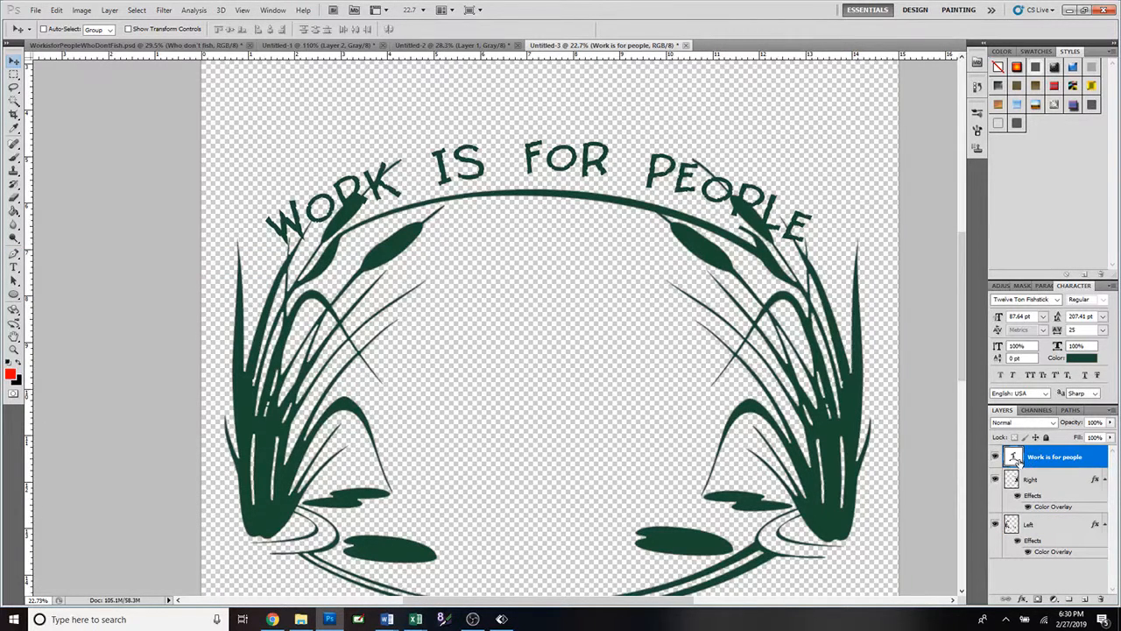
pyautogui.moveTo(650, 186); pyautogui.dragTo(649, 163)
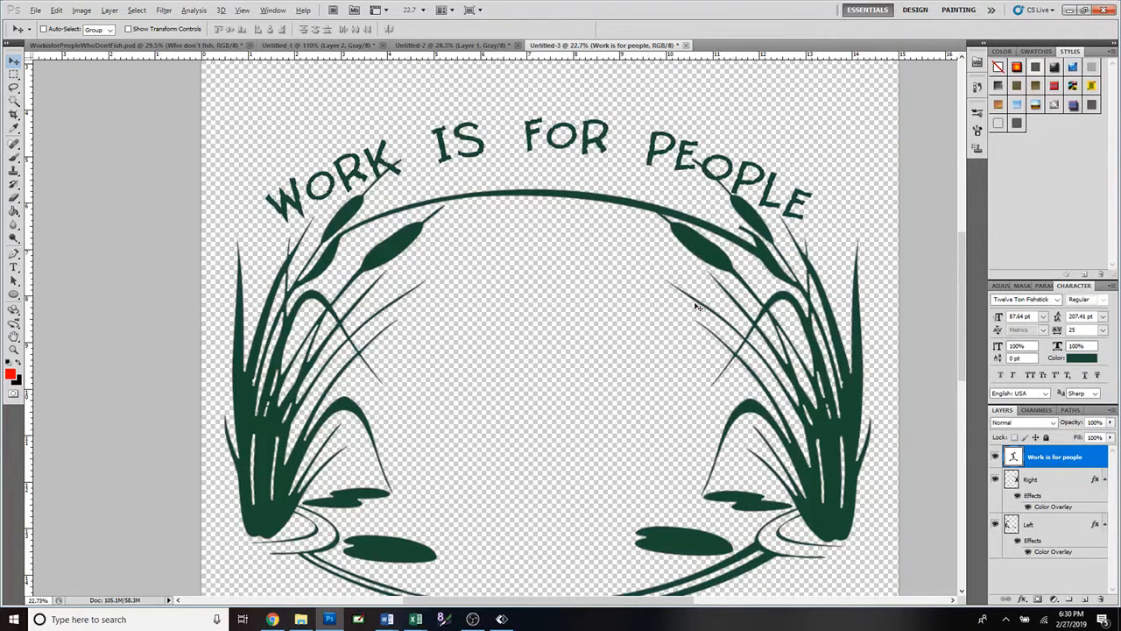
# Add a new text layer reading "who don't fish" below the oval frame
pyautogui.scroll(-3, 696, 307)
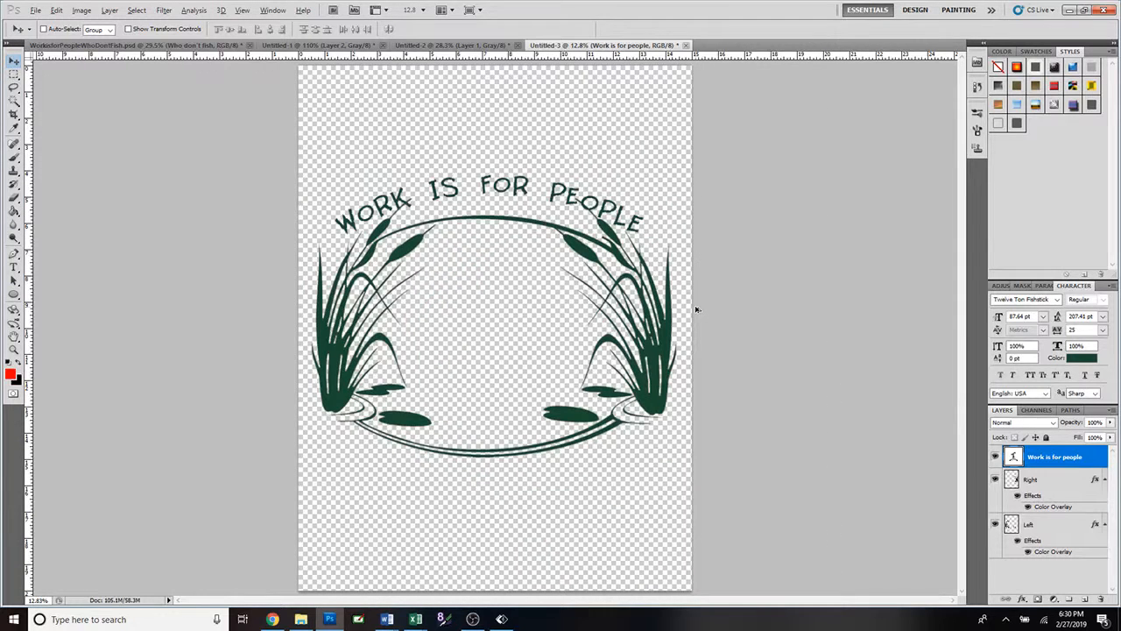
pyautogui.press('alt')
pyautogui.click(14, 267)
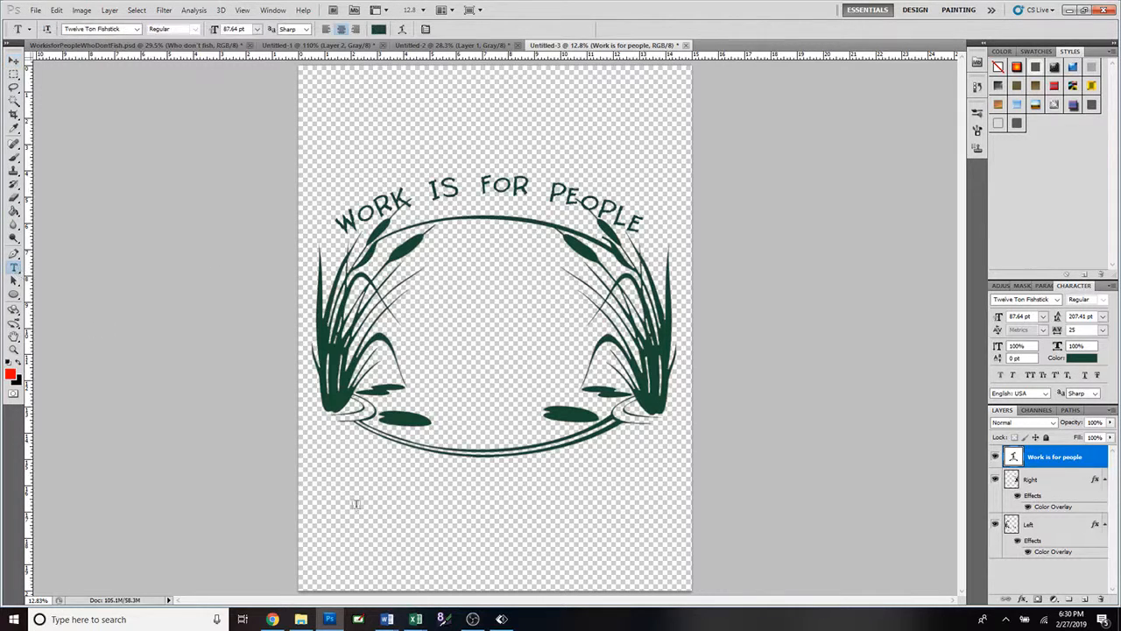
pyautogui.click(416, 497)
pyautogui.write('Who')
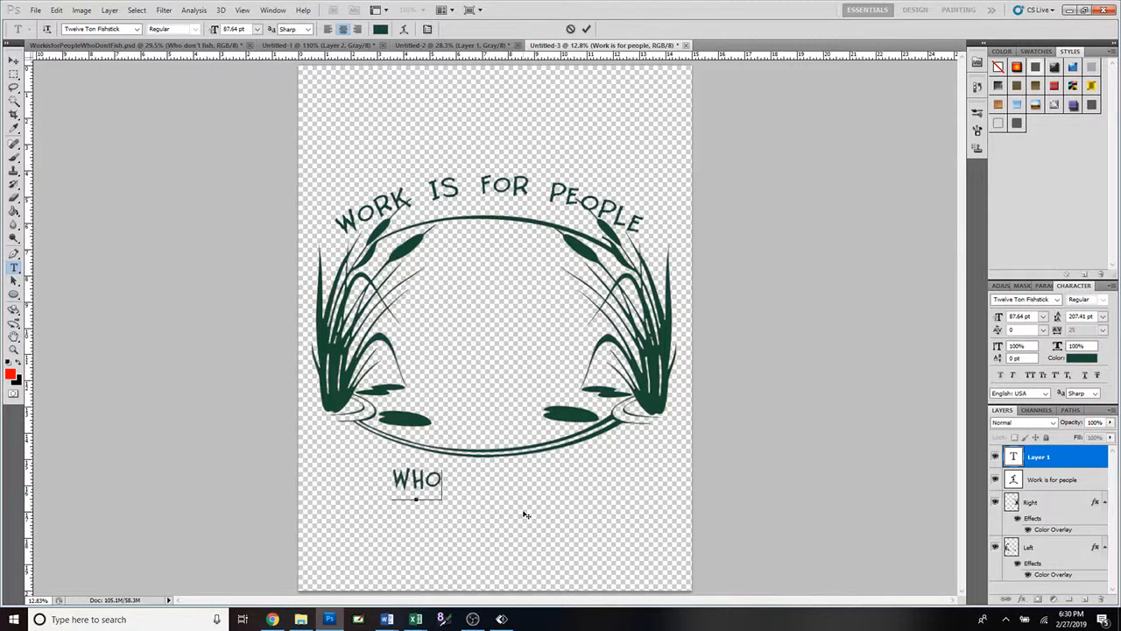
pyautogui.write(" Don't ")
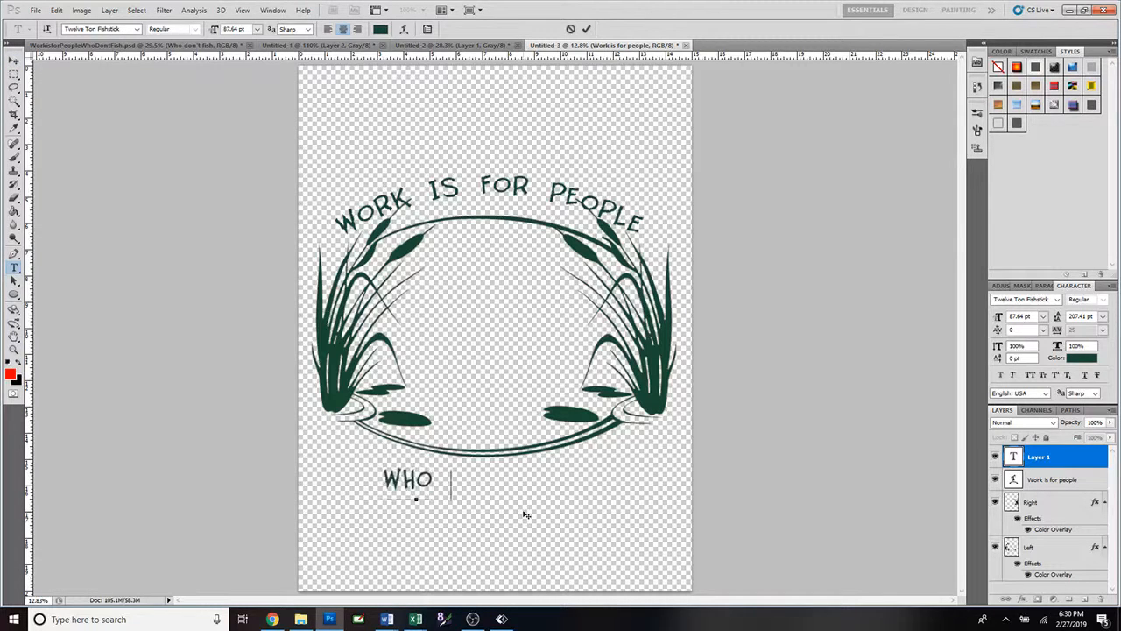
pyautogui.write('Fish')
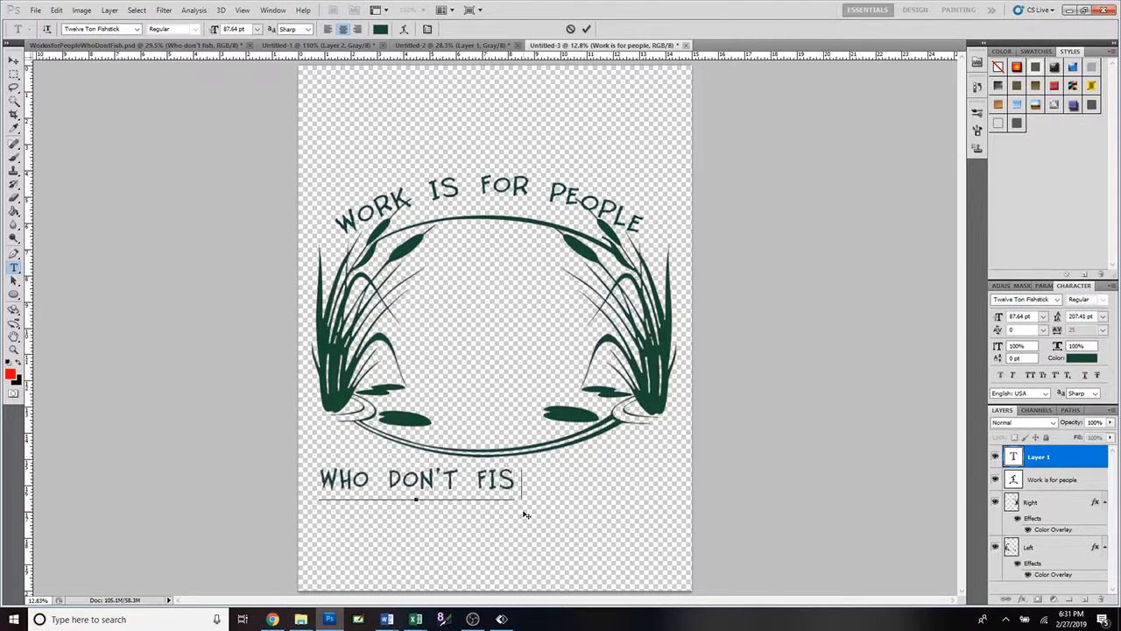
pyautogui.click(586, 29)
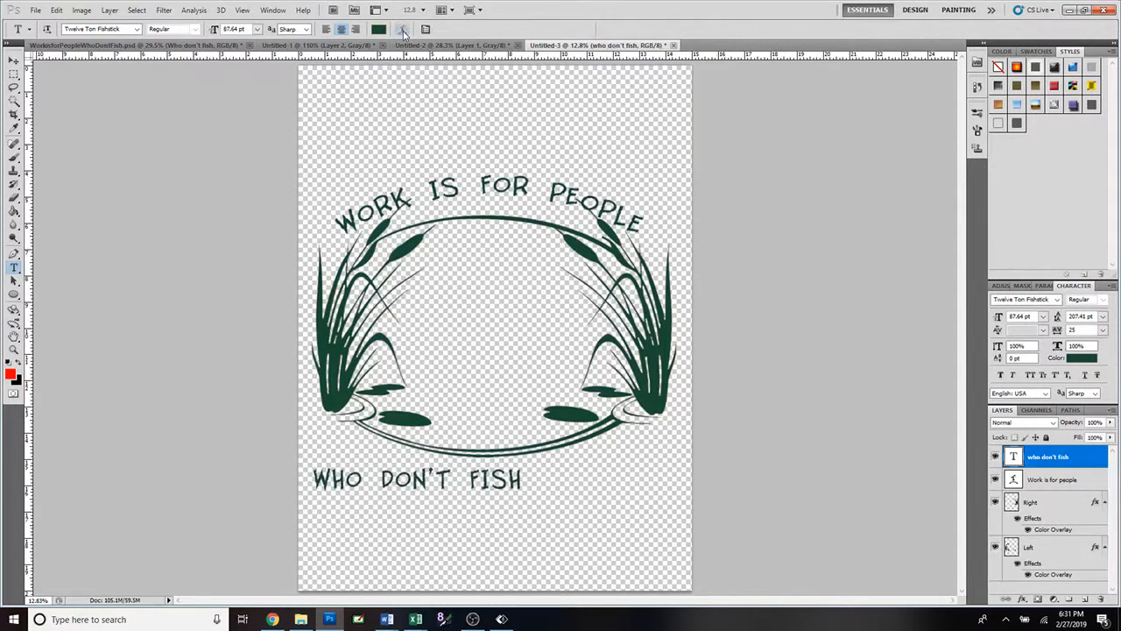
# Warp the "who don't fish" text with a horizontal Arc style and a bend of -26%, placing it along the oval's lower curve
pyautogui.click(403, 30)
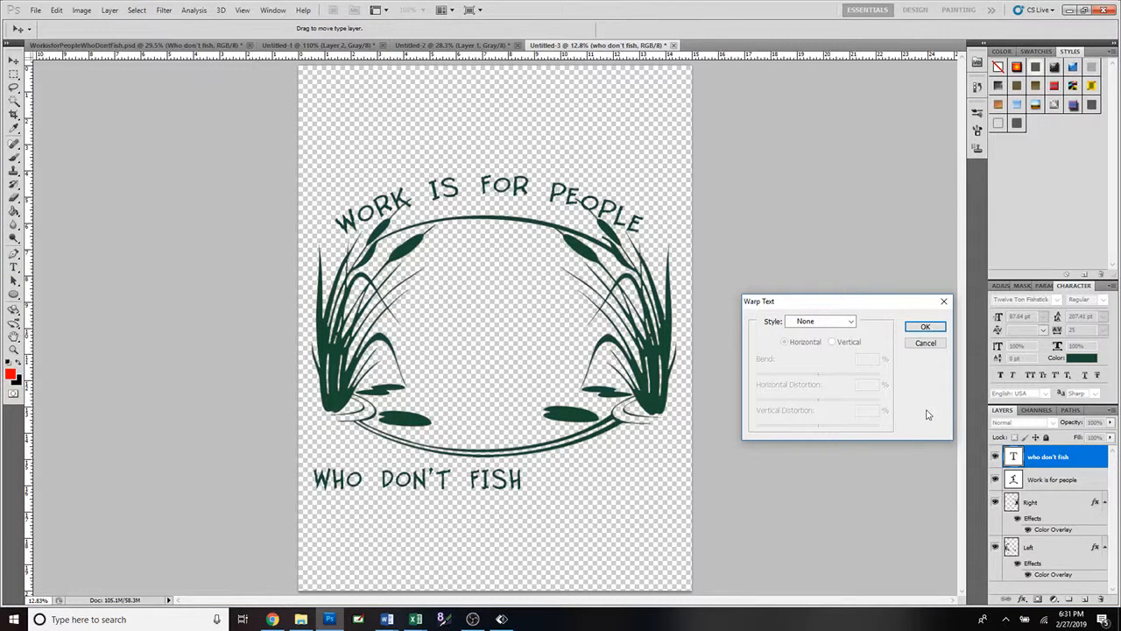
pyautogui.click(850, 322)
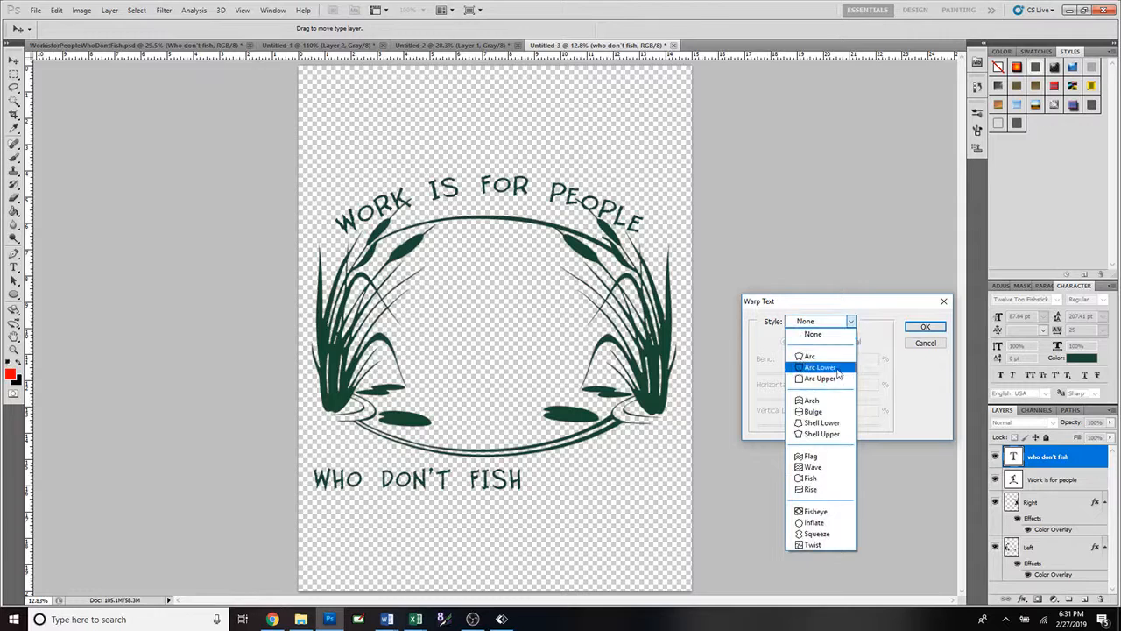
pyautogui.click(828, 356)
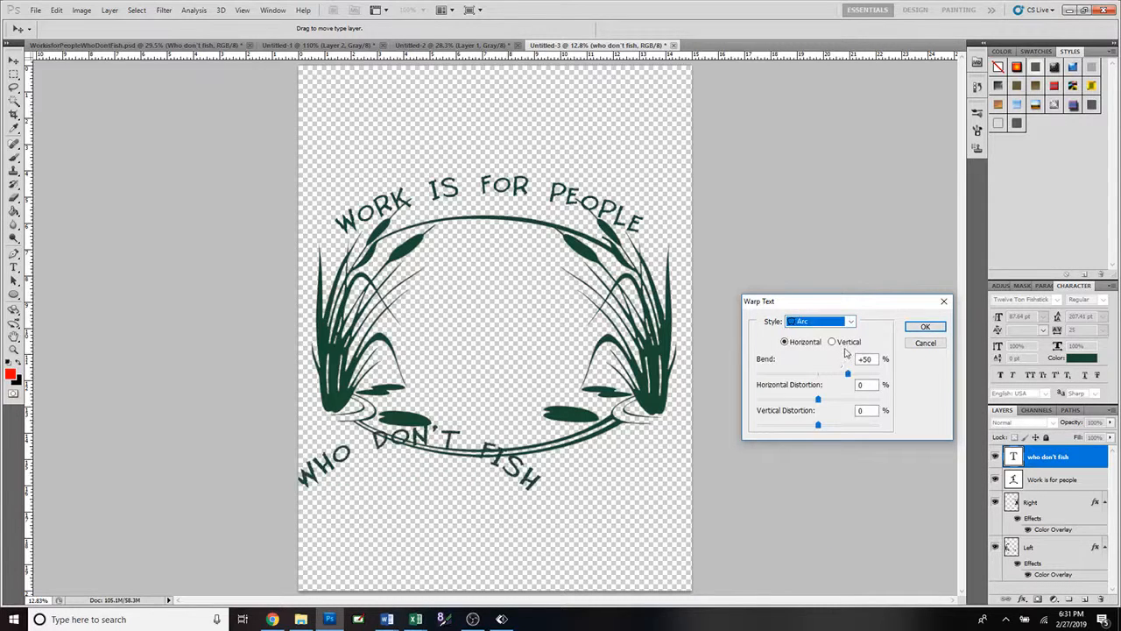
pyautogui.moveTo(848, 375); pyautogui.dragTo(796, 375)
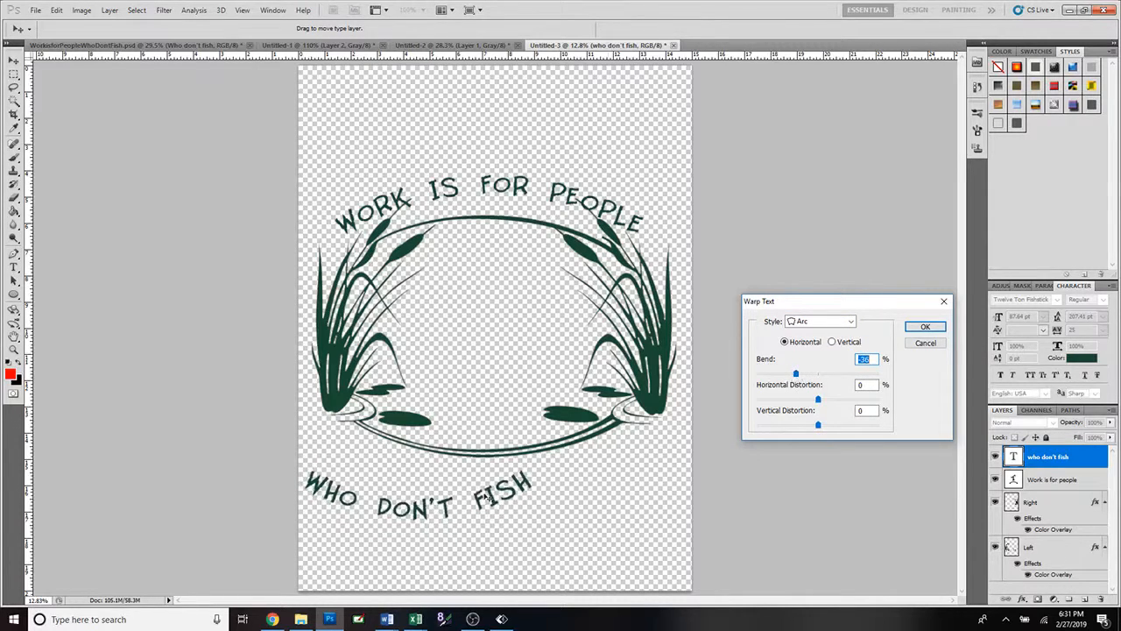
pyautogui.moveTo(489, 502); pyautogui.dragTo(555, 472)
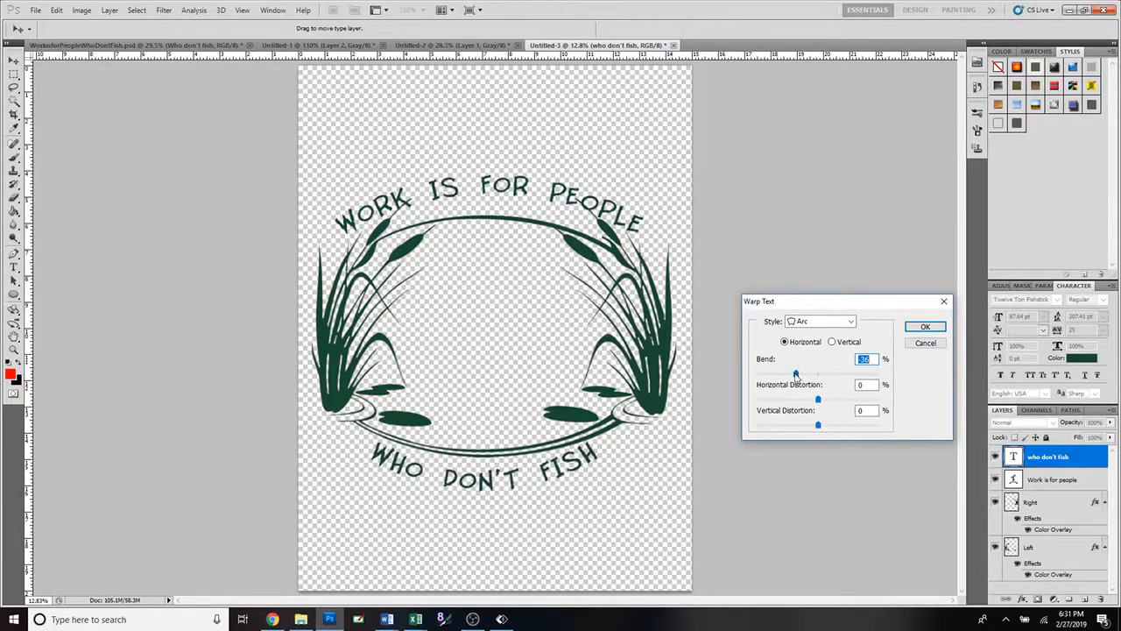
pyautogui.moveTo(796, 375); pyautogui.dragTo(802, 375)
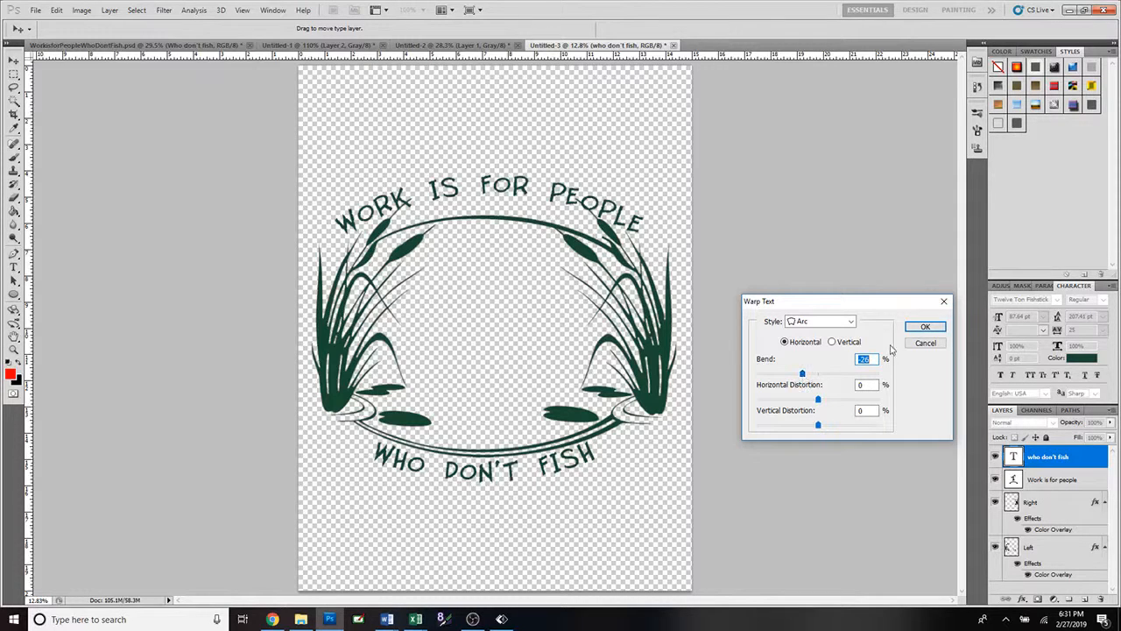
pyautogui.click(922, 327)
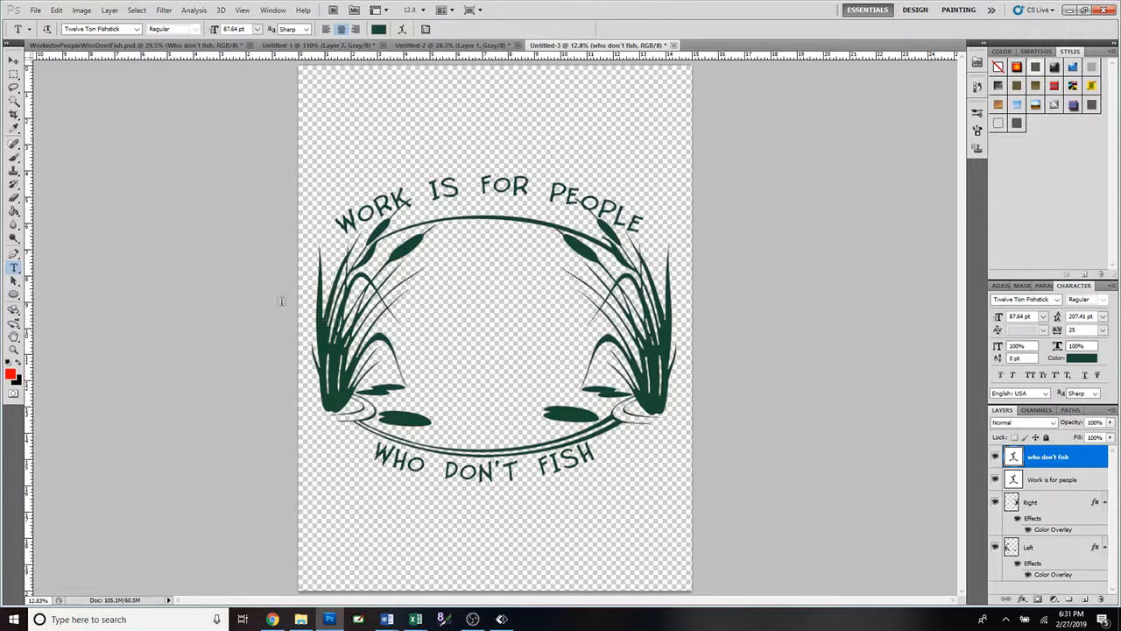
# Add a vertical guide at 50% of the canvas width
pyautogui.click(15, 61)
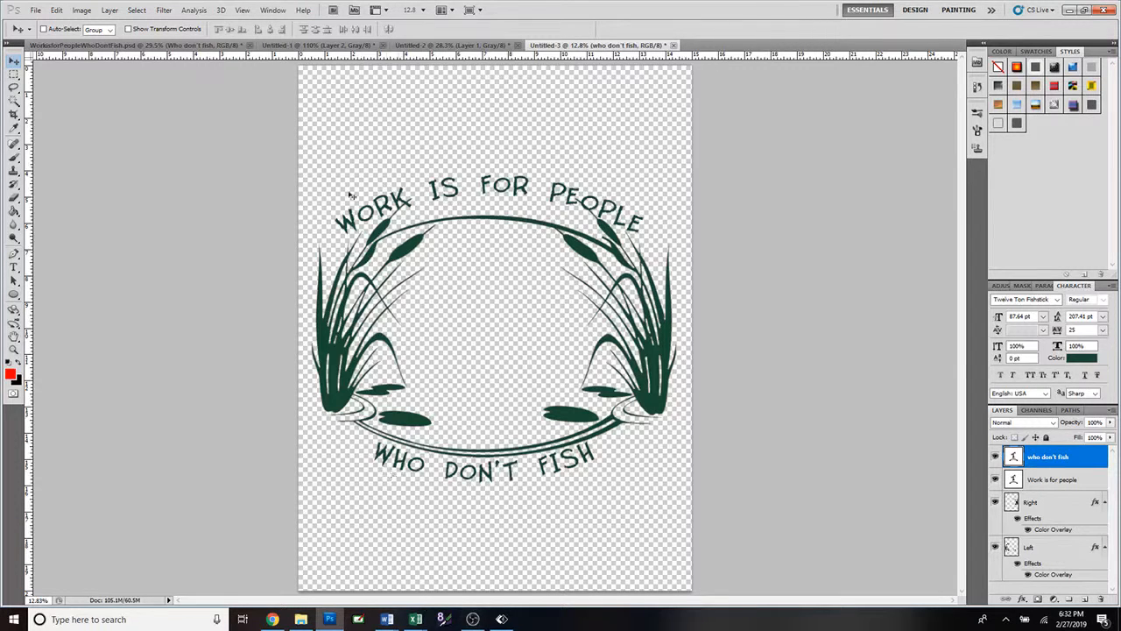
pyautogui.click(242, 10)
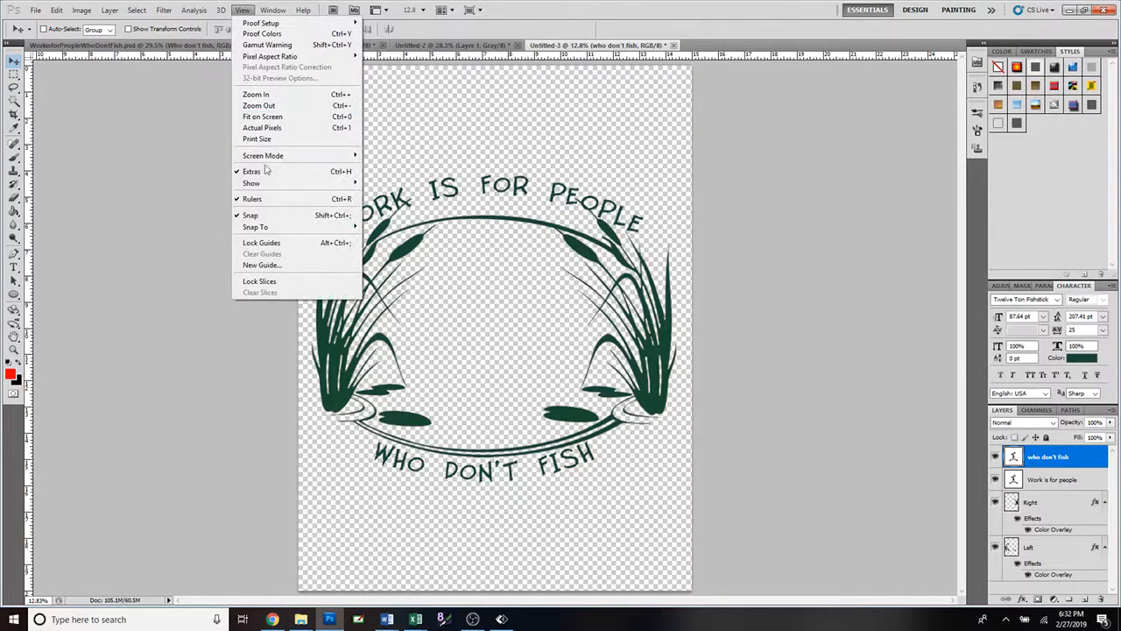
pyautogui.click(261, 266)
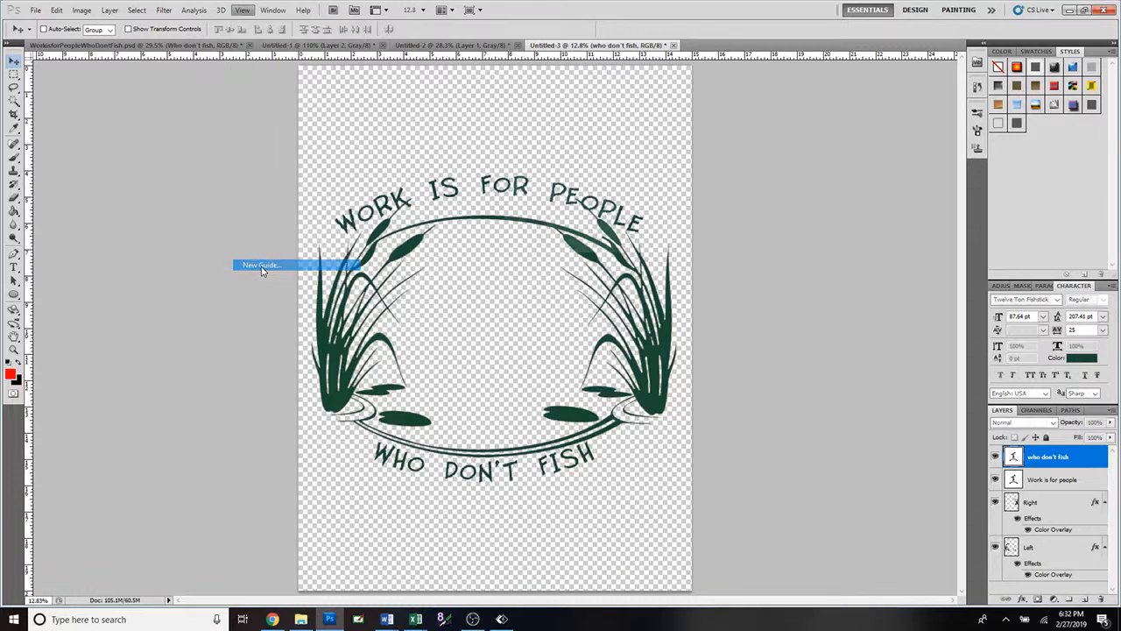
pyautogui.write('50')
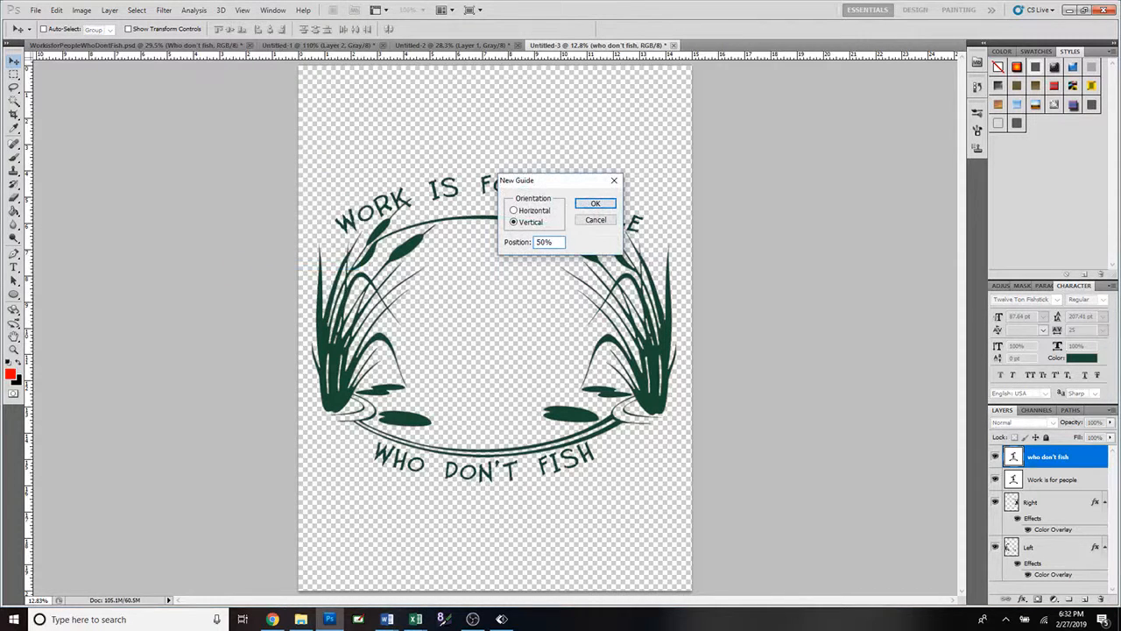
pyautogui.press('Return')
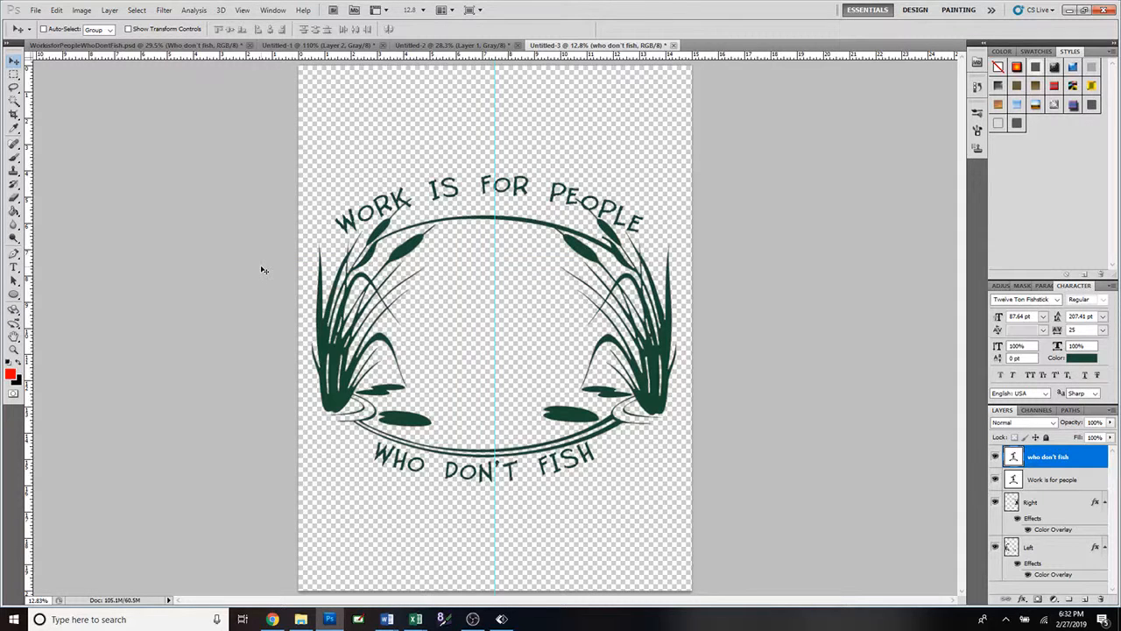
# Centre the "Work is for people" text on the vertical guide with Free Transform, raising it slightly
pyautogui.click(1016, 481)
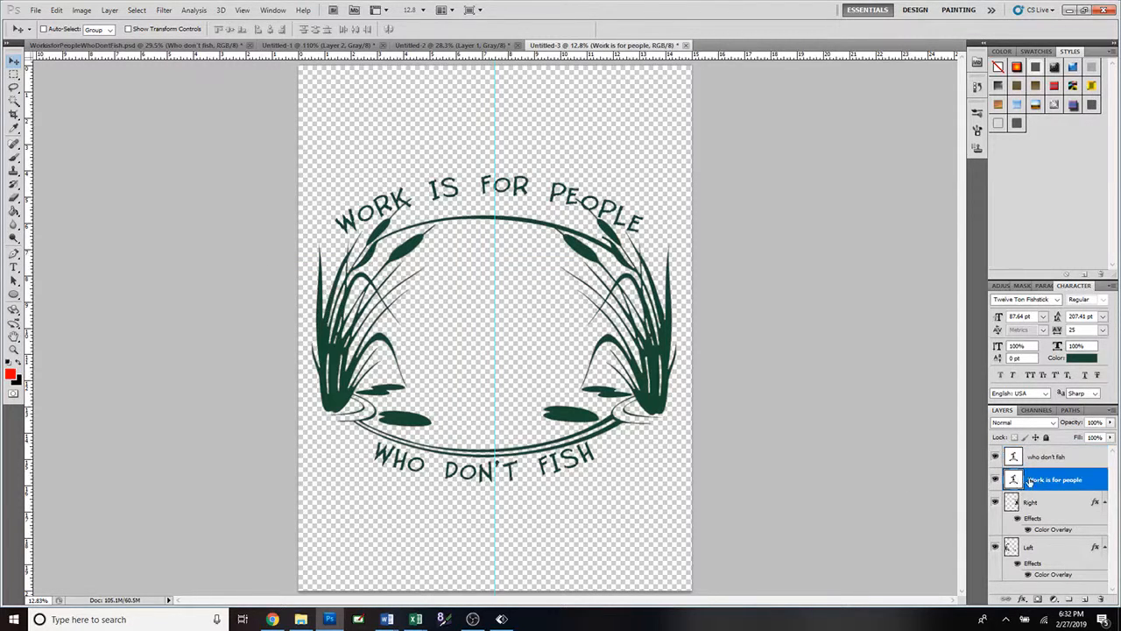
pyautogui.hotkey('ctrl', 't')
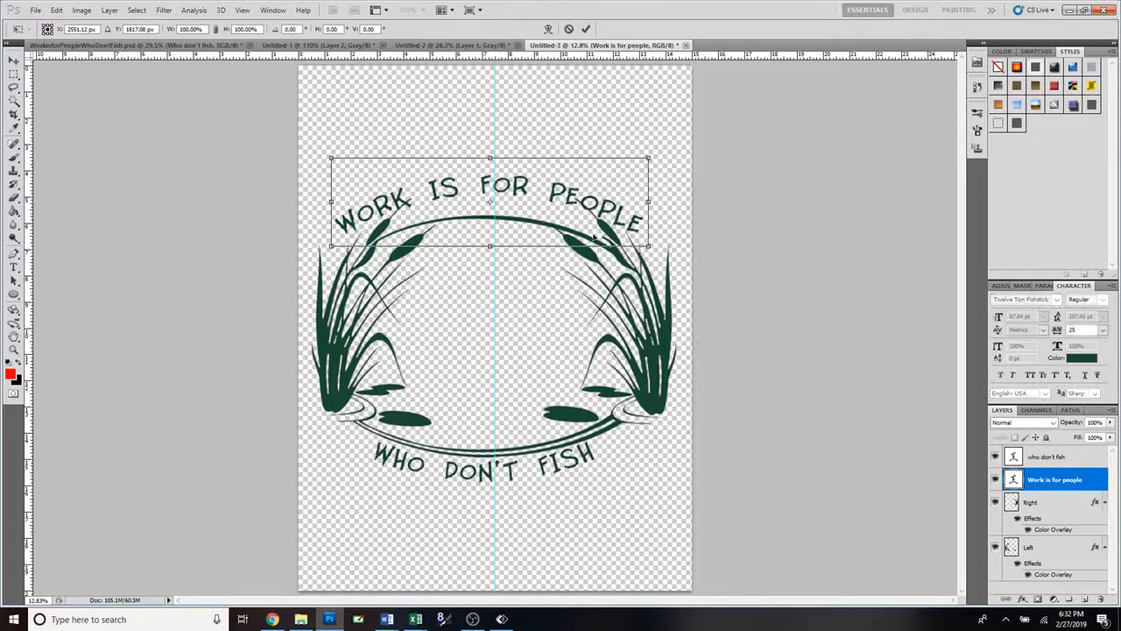
pyautogui.moveTo(518, 207); pyautogui.dragTo(523, 206)
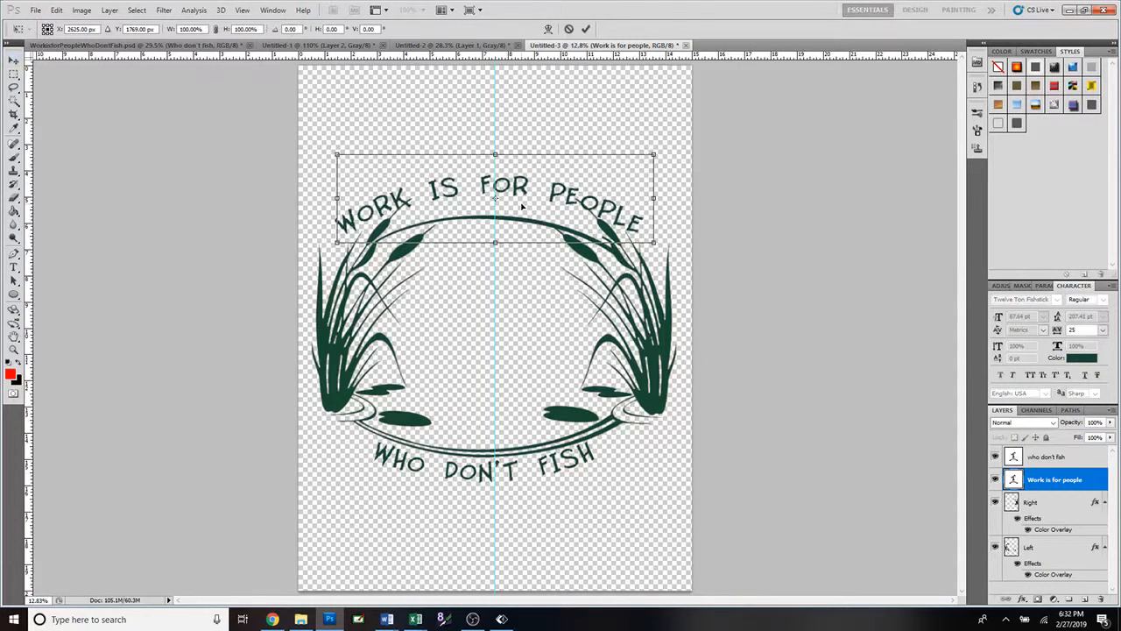
pyautogui.press('Left')
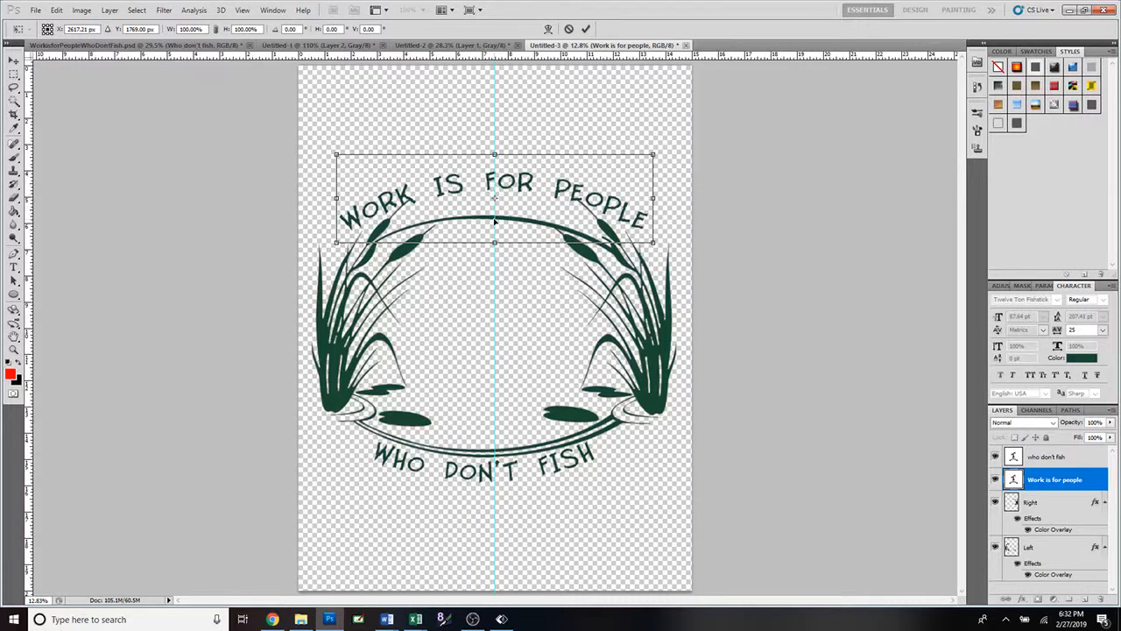
pyautogui.click(585, 28)
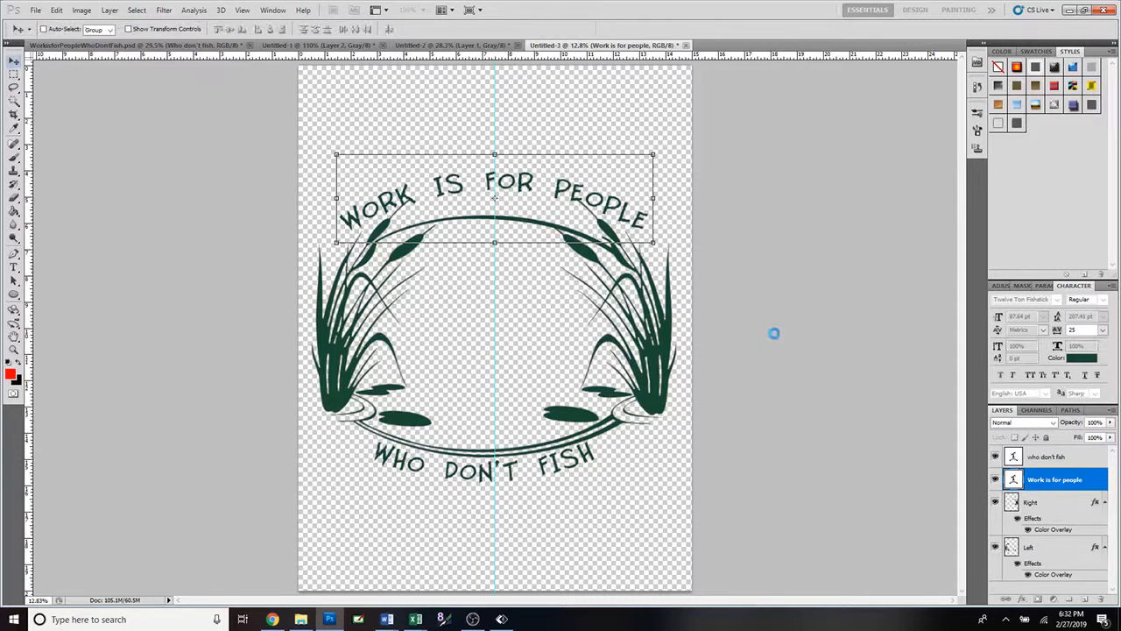
# Transform the Right and Left cattail layers together and nudge them sideways until their shared centre sits on the guide
pyautogui.click(1036, 504)
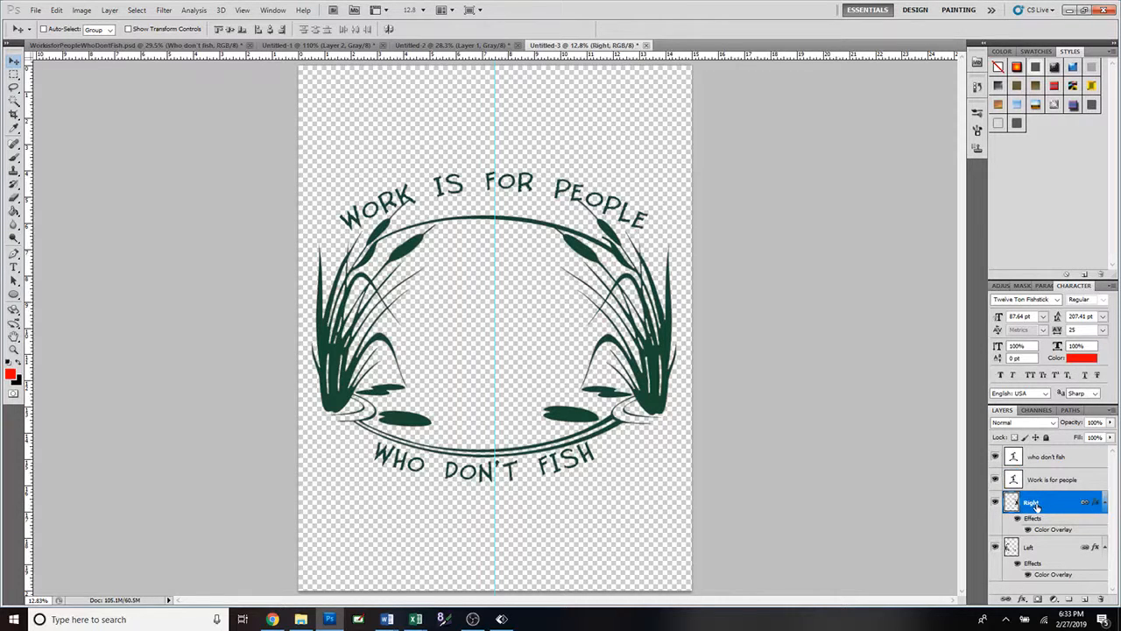
pyautogui.keyDown('shift'); pyautogui.click(1047, 556); pyautogui.keyUp('shift')
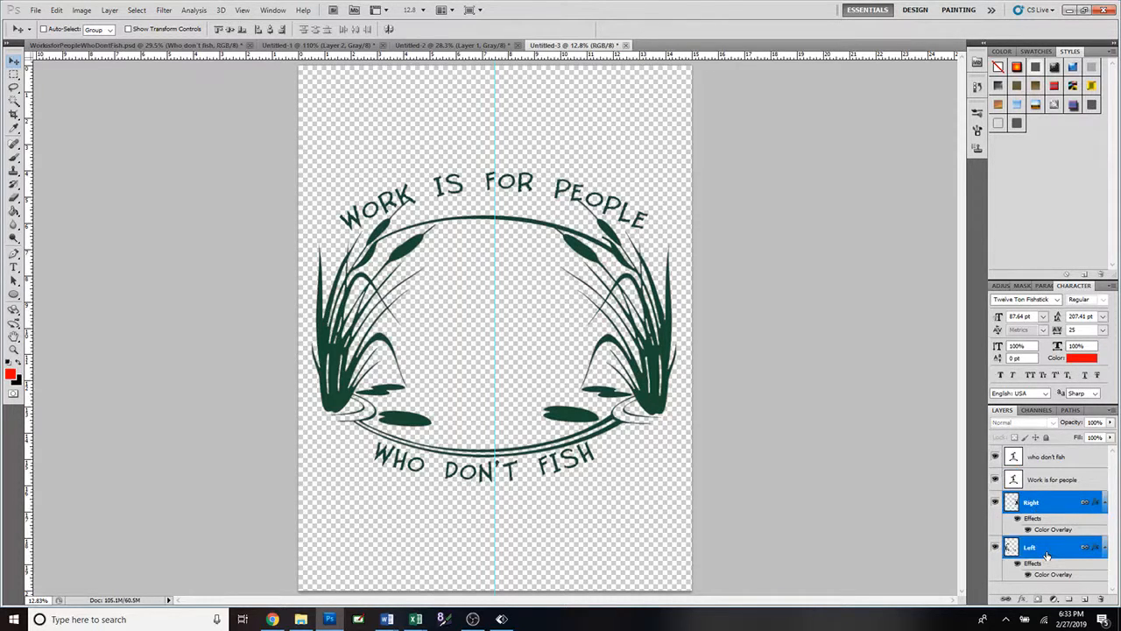
pyautogui.rightClick(1047, 555)
pyautogui.hotkey('ctrl', 't')
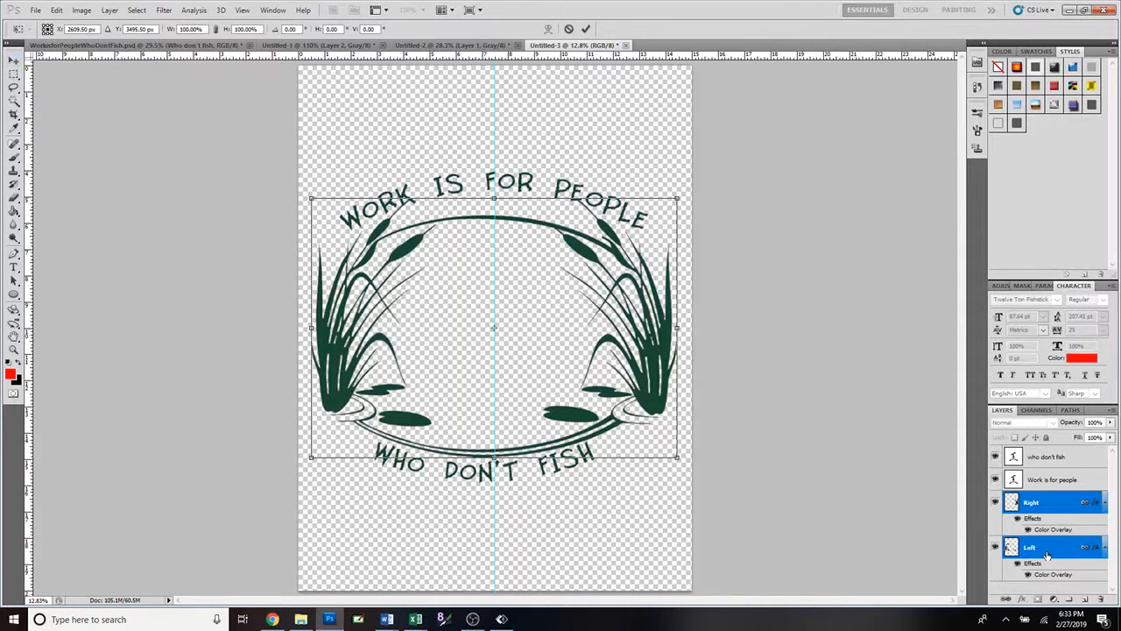
pyautogui.press('Right')
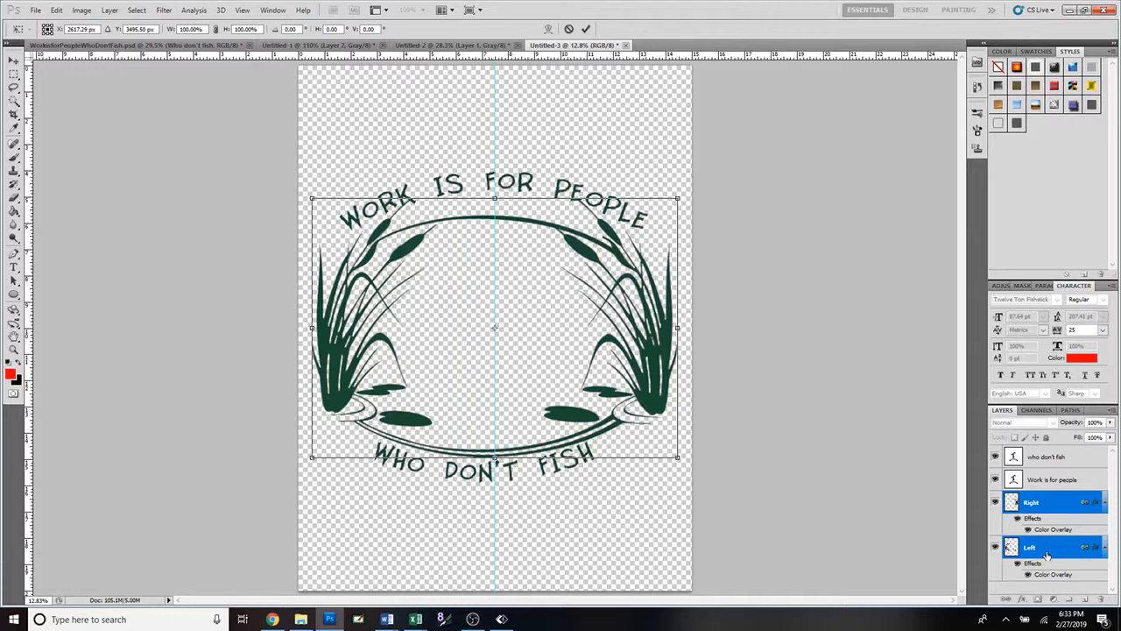
pyautogui.press('Return')
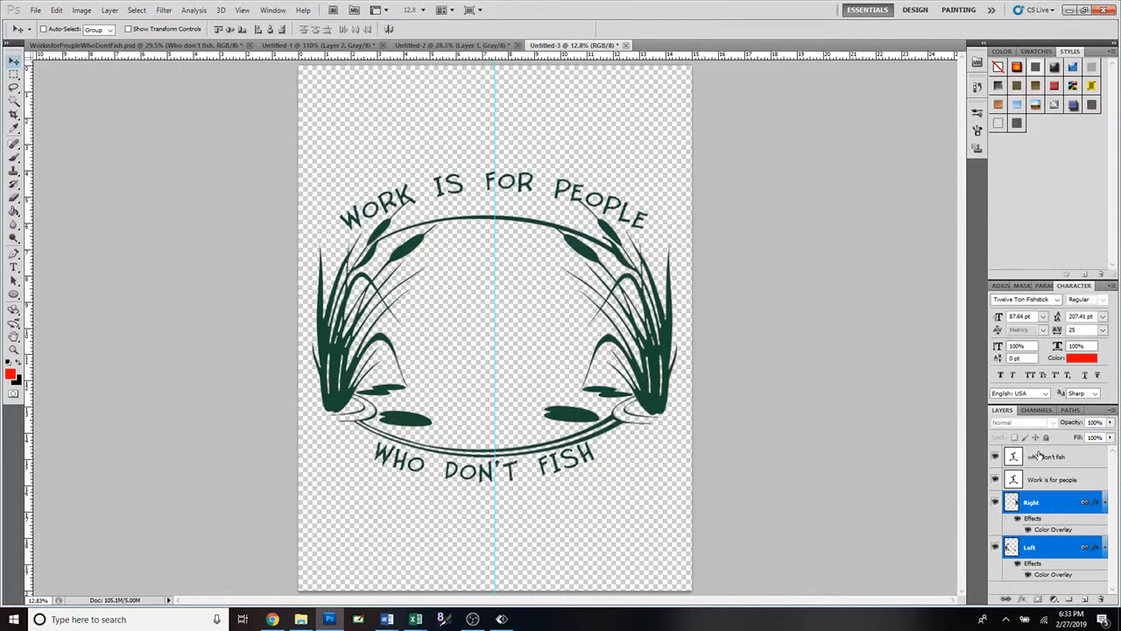
# Centre the "who don't fish" text on the vertical guide by nudging it sideways with Free Transform
pyautogui.click(1013, 459)
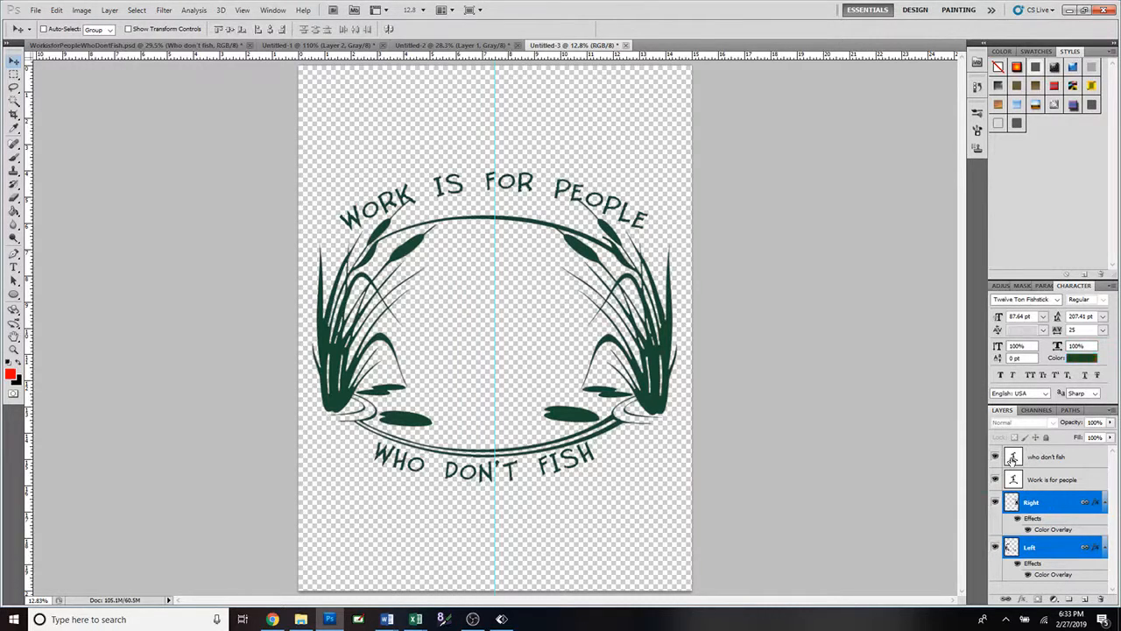
pyautogui.hotkey('ctrl', 't')
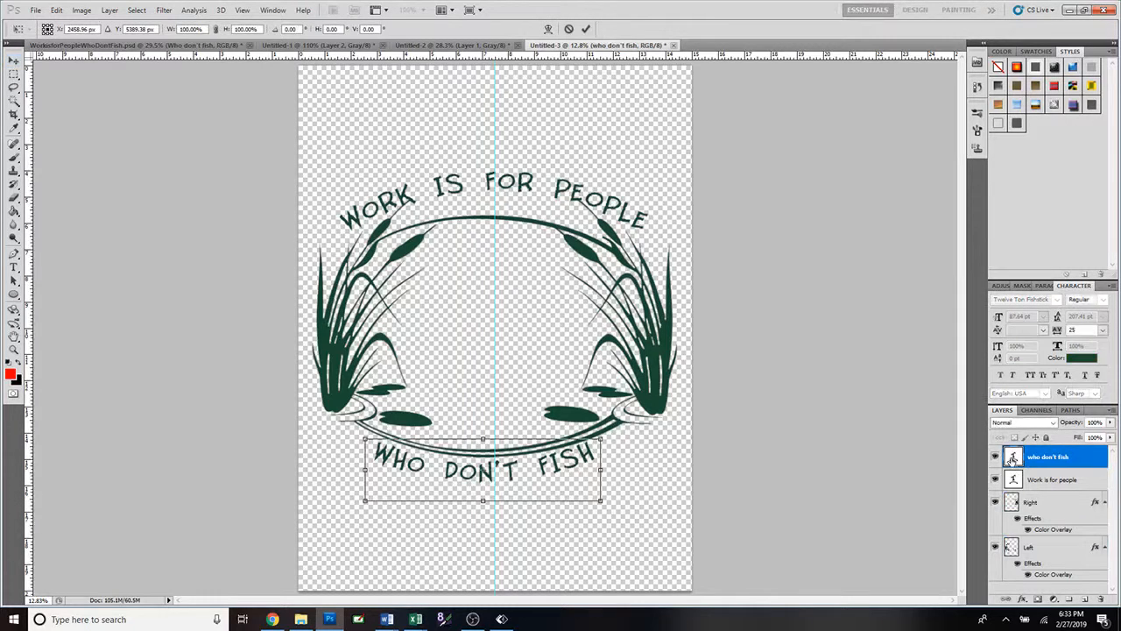
pyautogui.hotkey('shift', 'Right')
pyautogui.hotkey('shift', 'Right')
pyautogui.hotkey('shift', 'Right')
pyautogui.hotkey('shift', 'Right')
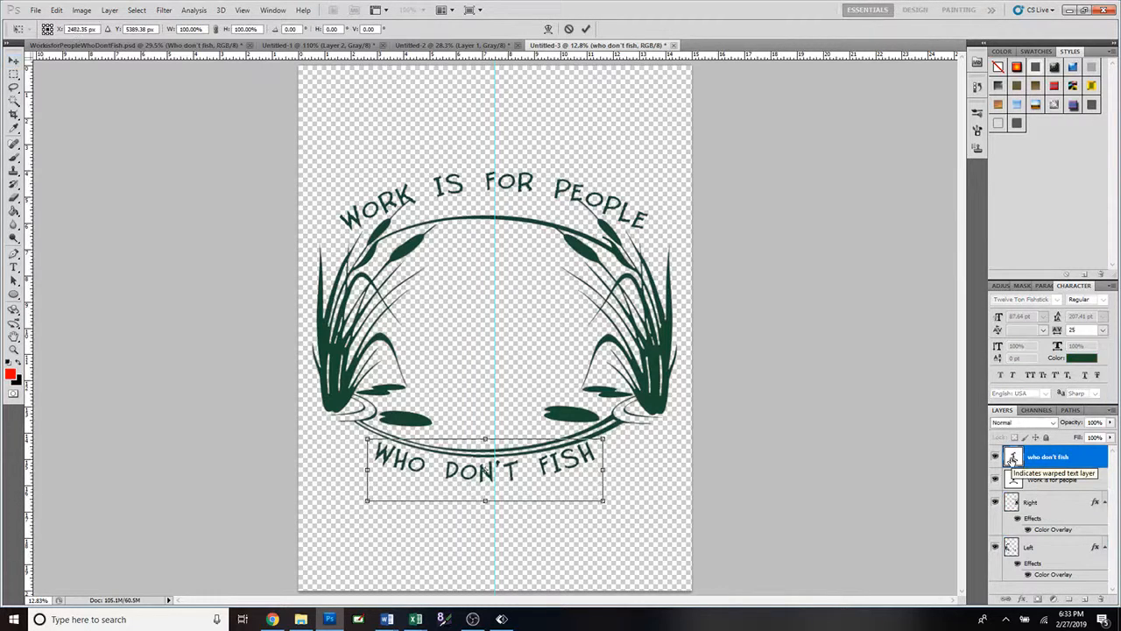
pyautogui.hotkey('shift', 'Right')
pyautogui.hotkey('shift', 'Right')
pyautogui.hotkey('shift', 'Right')
pyautogui.hotkey('shift', 'Right')
pyautogui.hotkey('shift', 'Right')
pyautogui.hotkey('shift', 'Right')
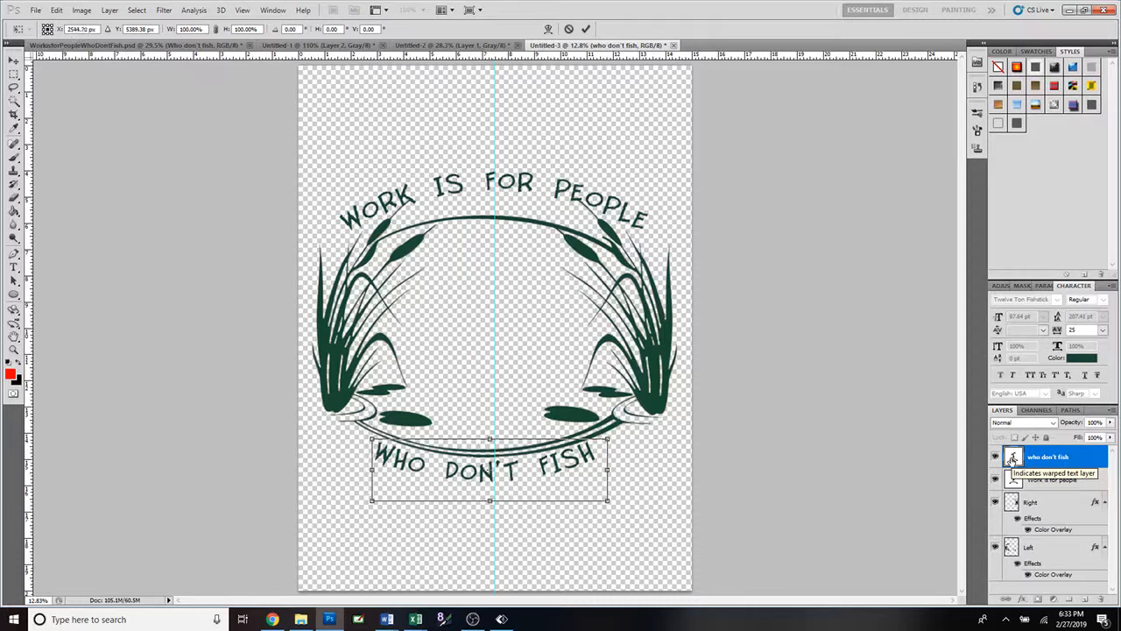
pyautogui.hotkey('shift', 'Right')
pyautogui.hotkey('shift', 'Right')
pyautogui.hotkey('shift', 'Right')
pyautogui.hotkey('shift', 'Right')
pyautogui.hotkey('shift', 'Right')
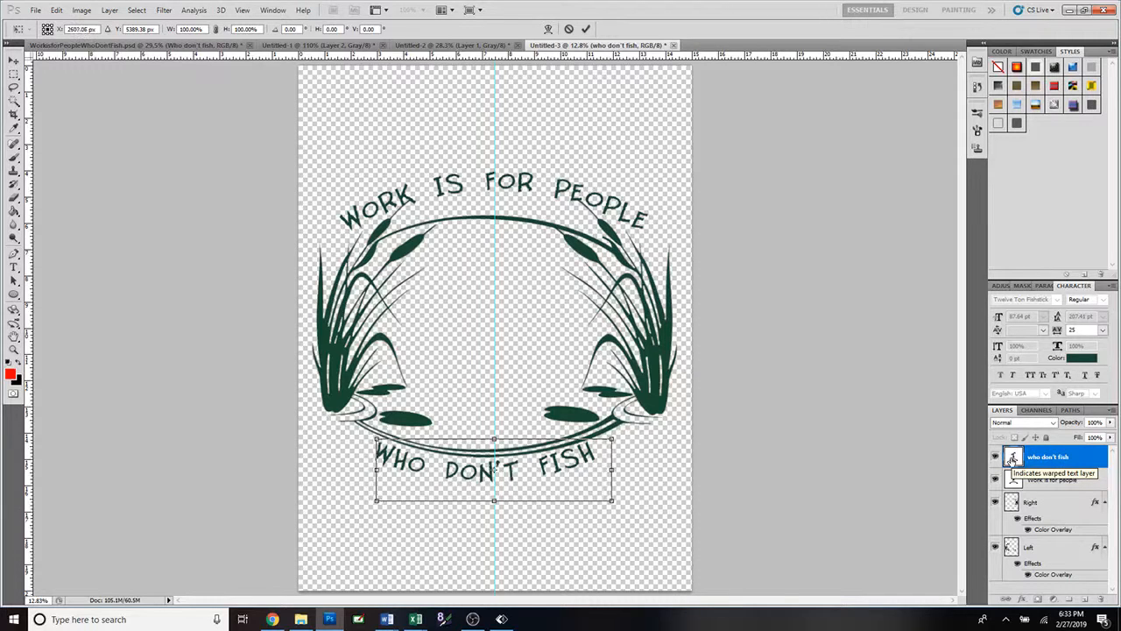
pyautogui.press('Right')
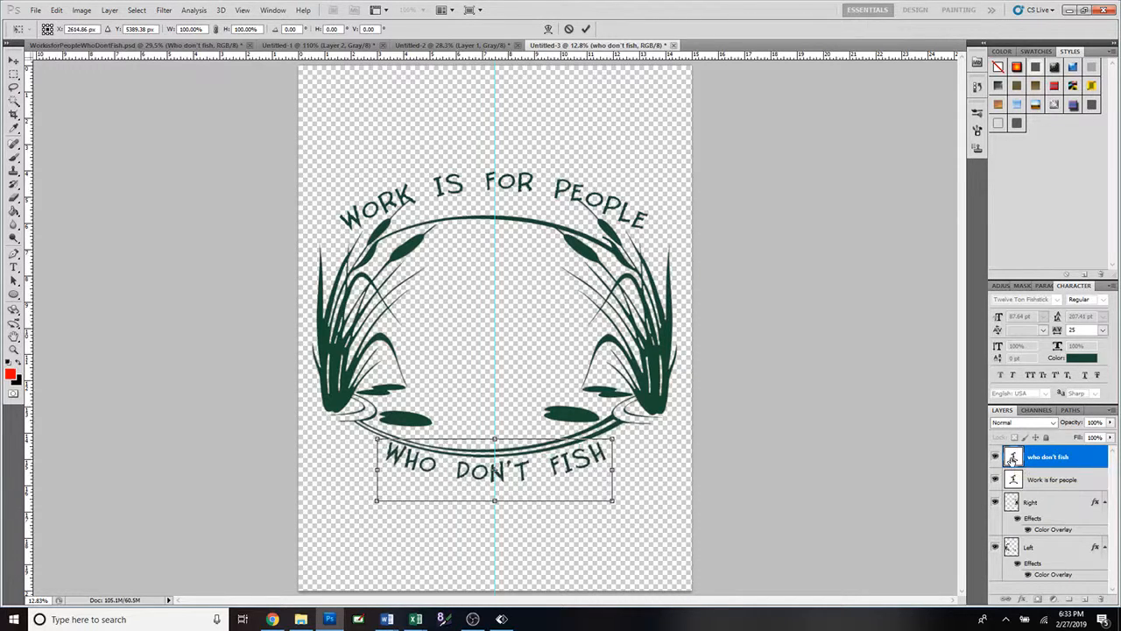
pyautogui.press('Left')
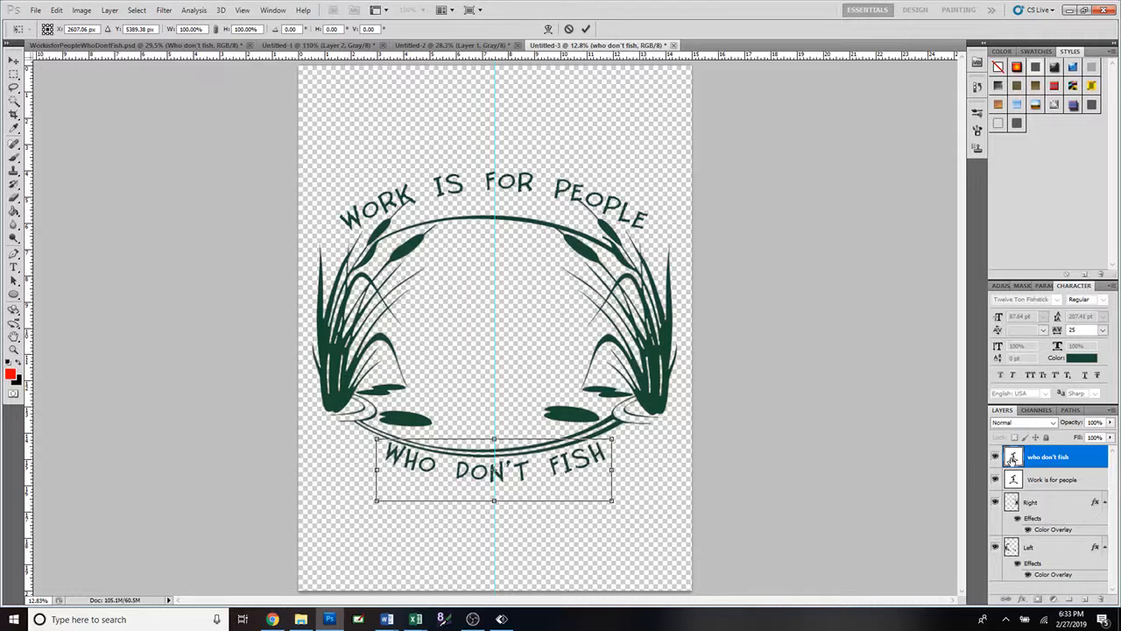
pyautogui.press('Return')
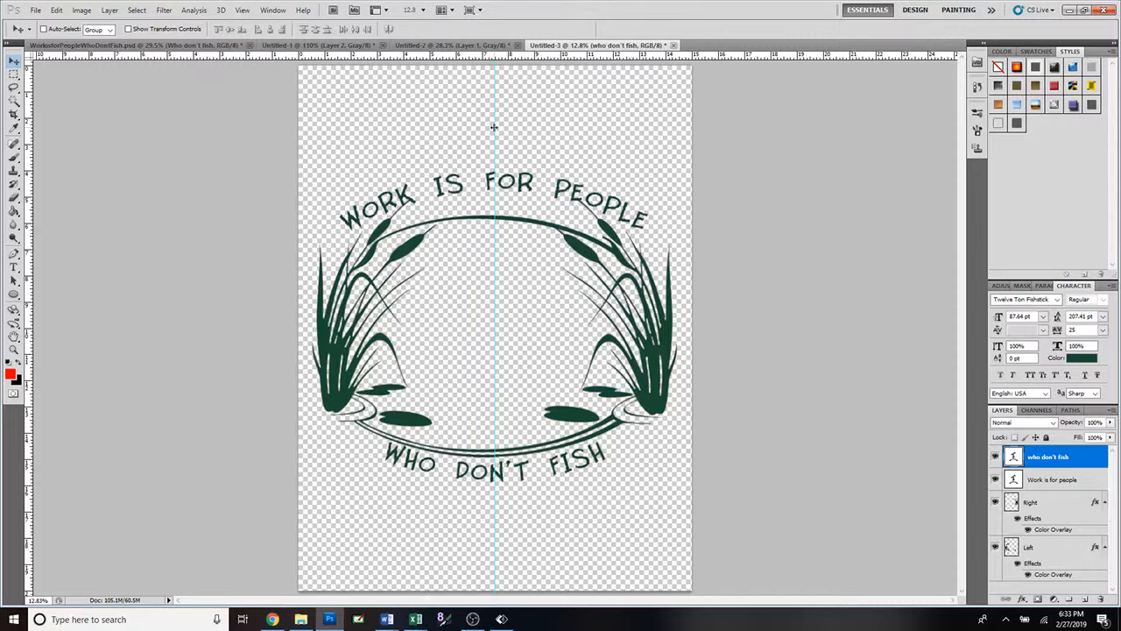
# Toggle the document extras off and on to compare the design, leaving the centre guide hidden
pyautogui.click(246, 11)
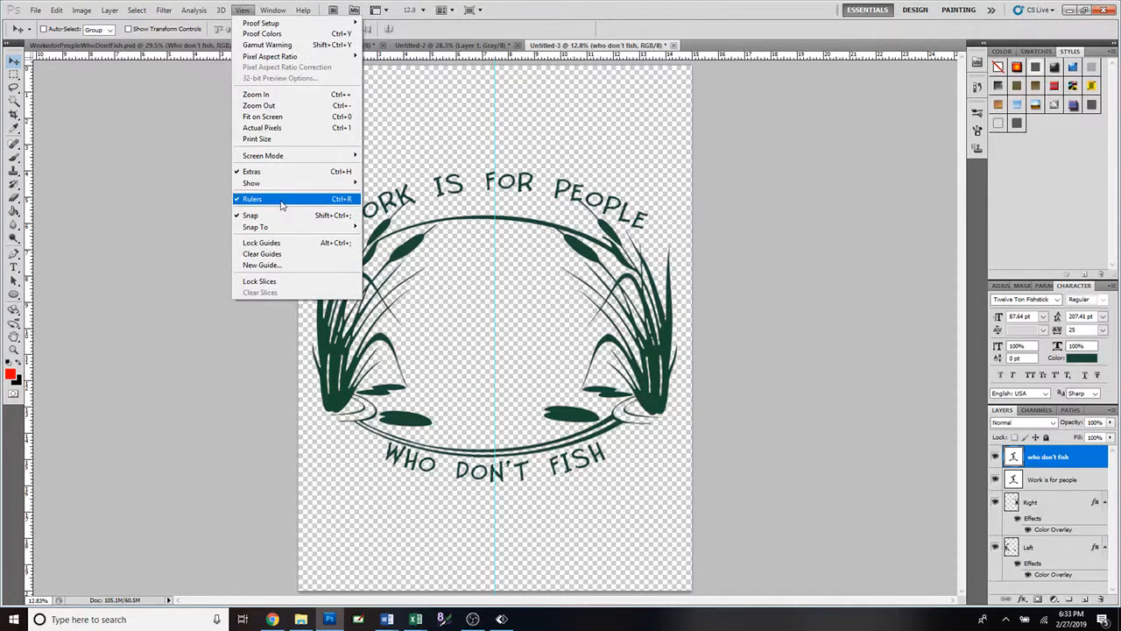
pyautogui.click(270, 173)
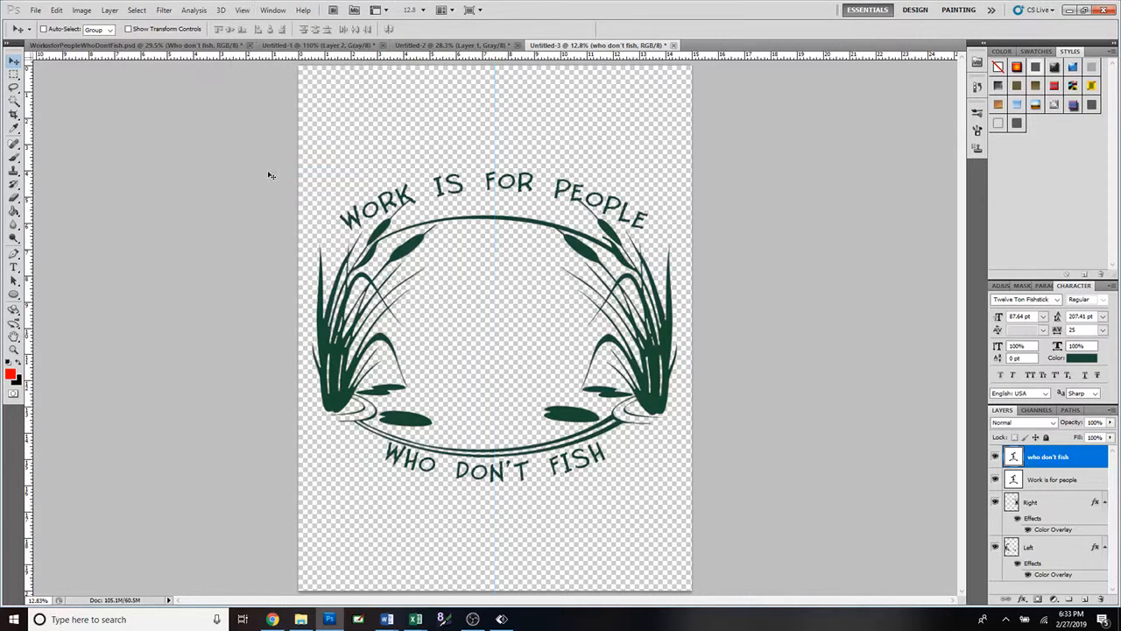
pyautogui.click(244, 11)
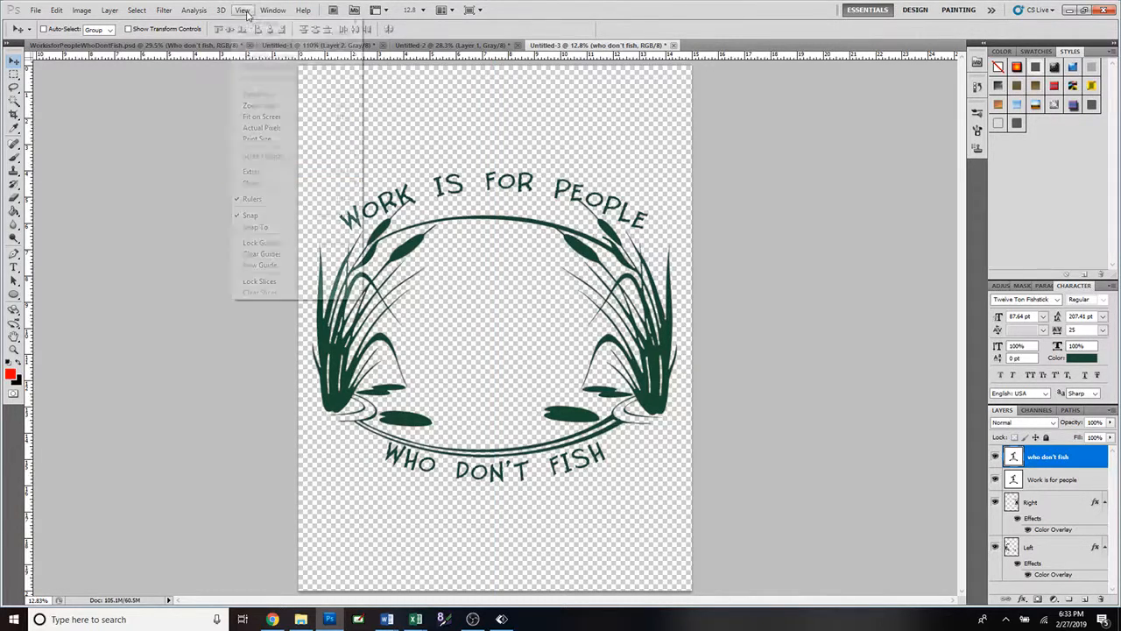
pyautogui.click(258, 172)
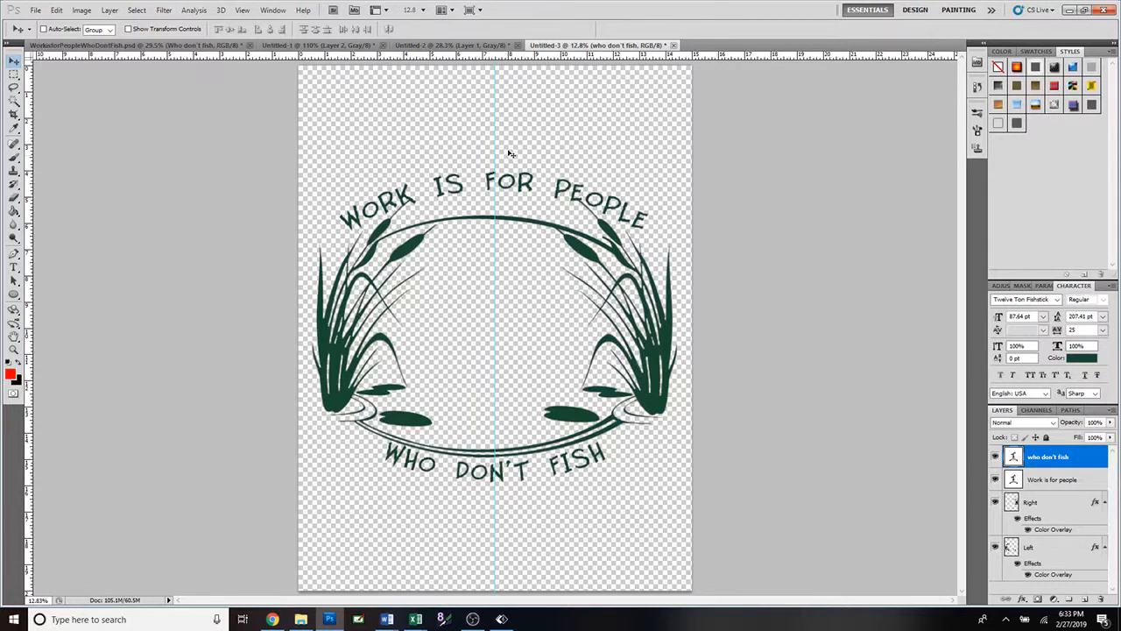
pyautogui.click(242, 10)
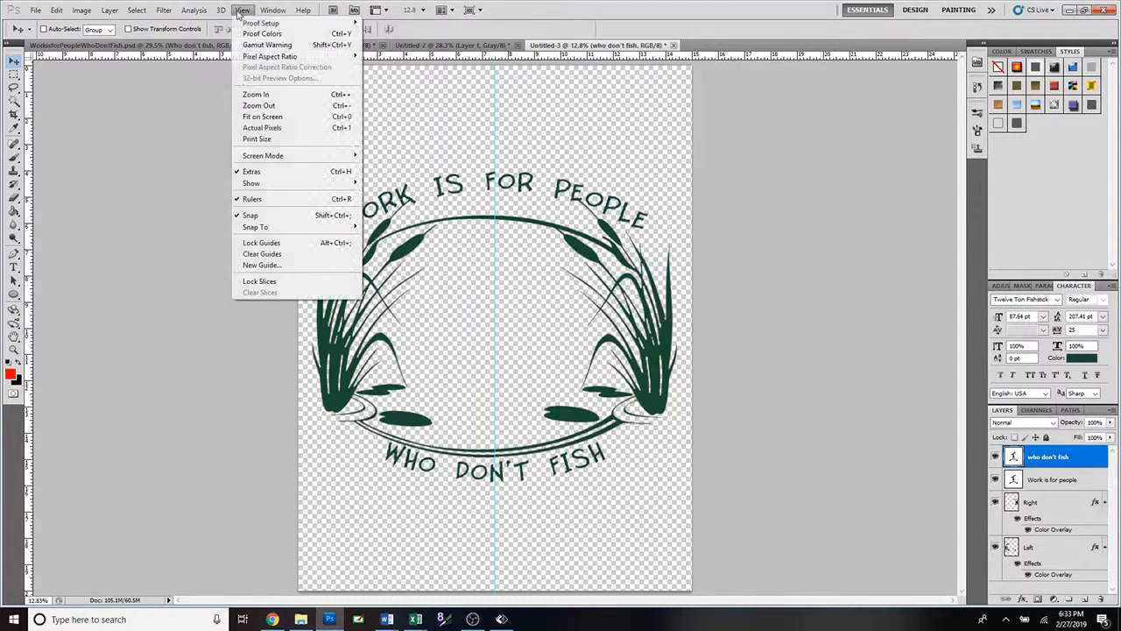
pyautogui.click(254, 172)
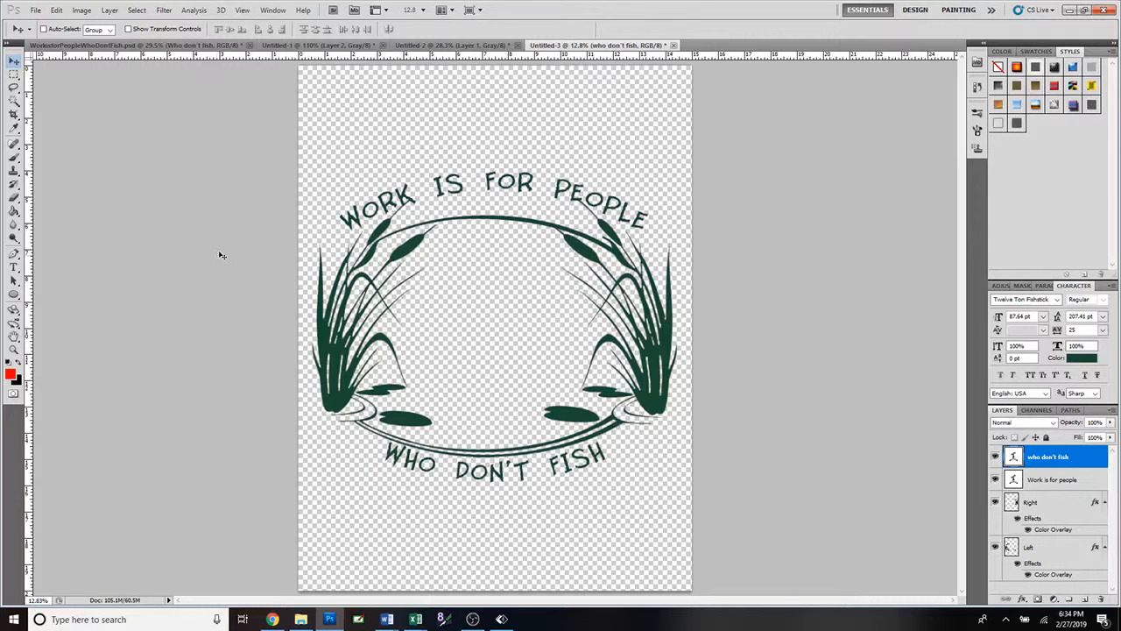
# Place the BassFish2.png image from the Designs folder into the document
pyautogui.click(36, 10)
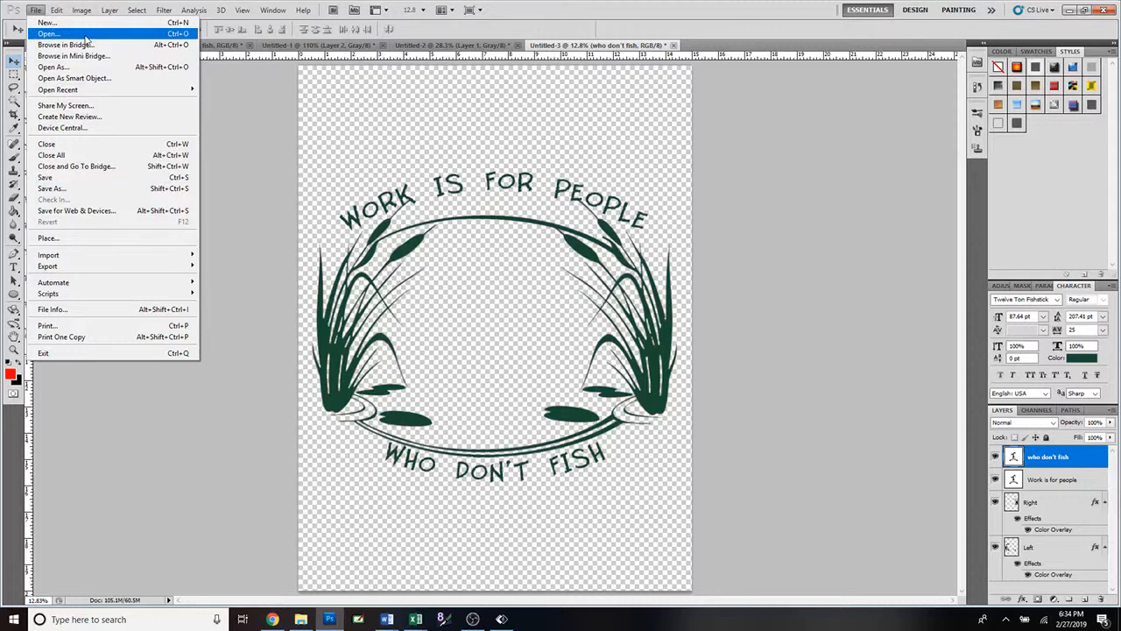
pyautogui.click(101, 241)
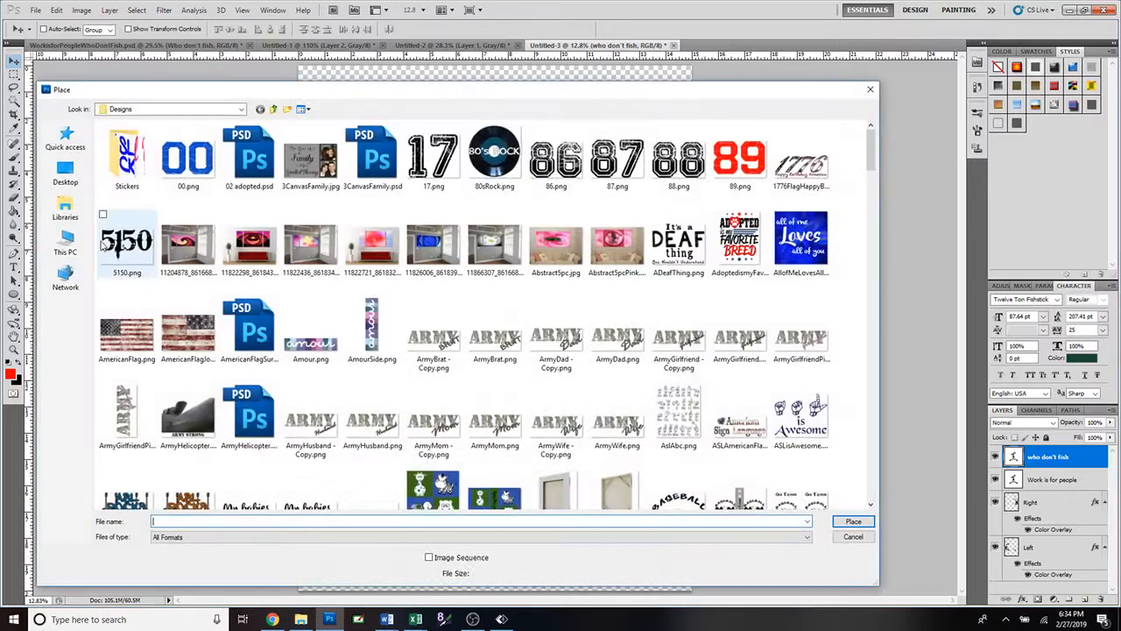
pyautogui.scroll(-3, 556, 289)
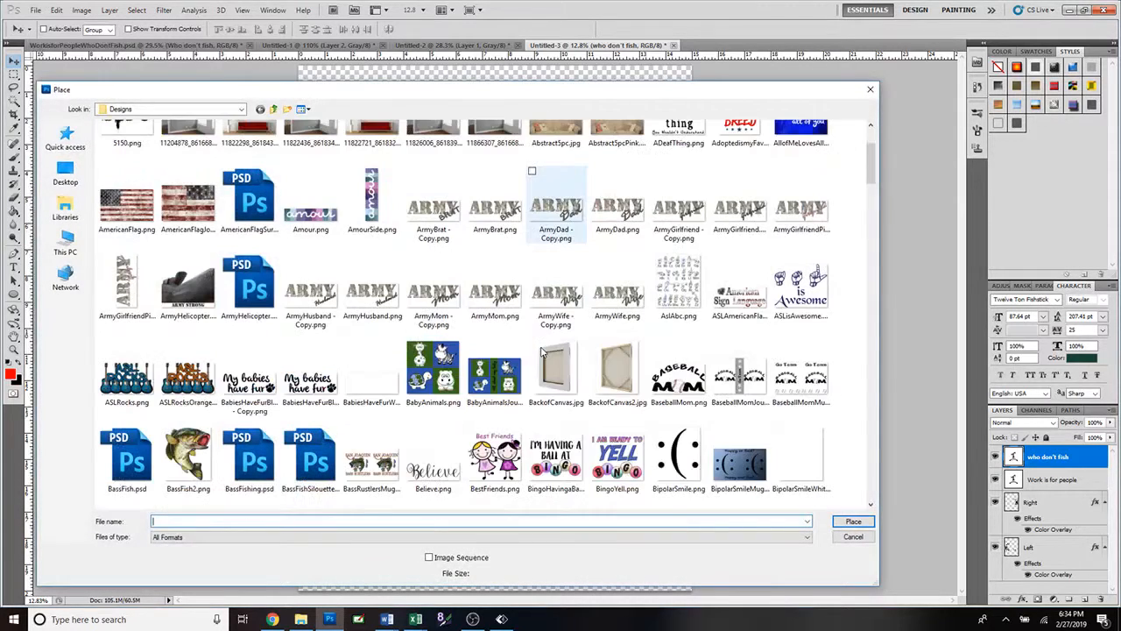
pyautogui.click(200, 454)
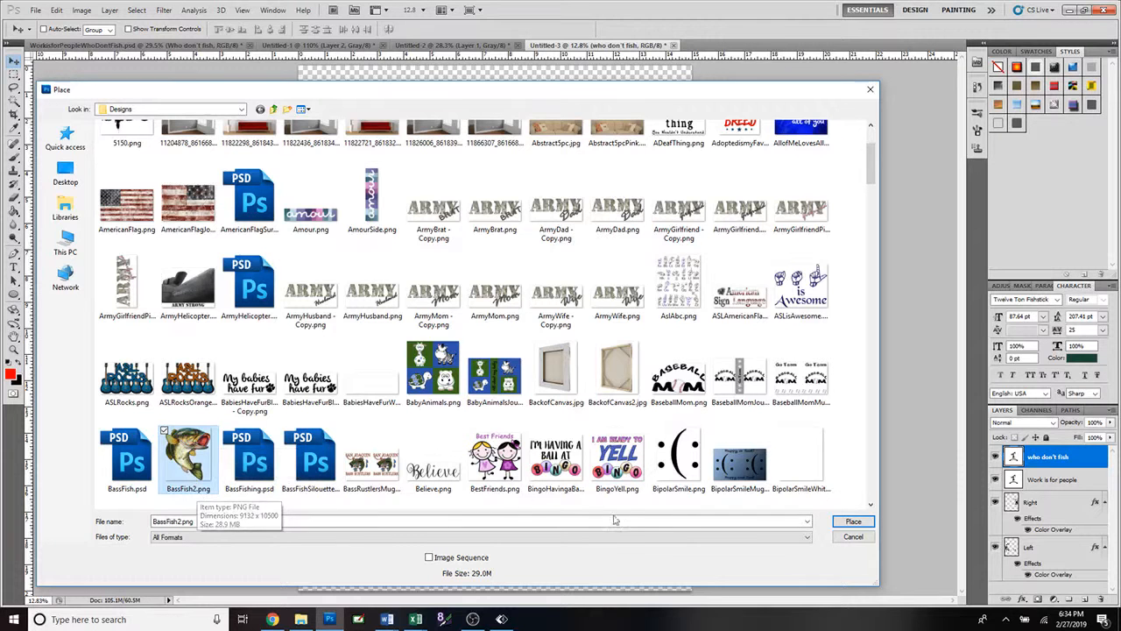
pyautogui.click(850, 522)
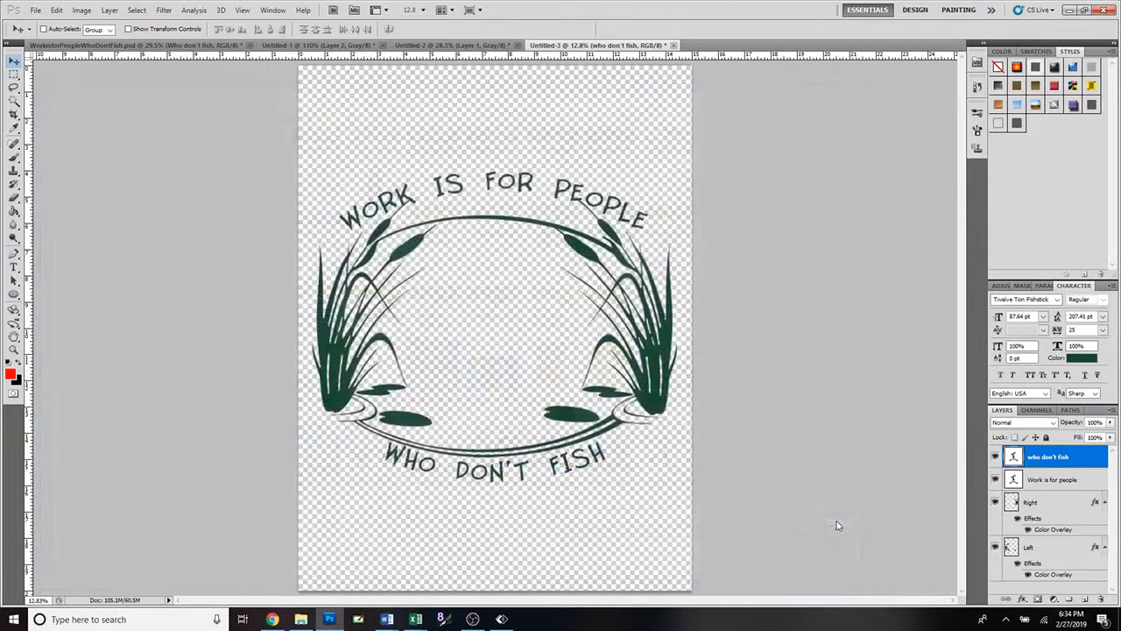
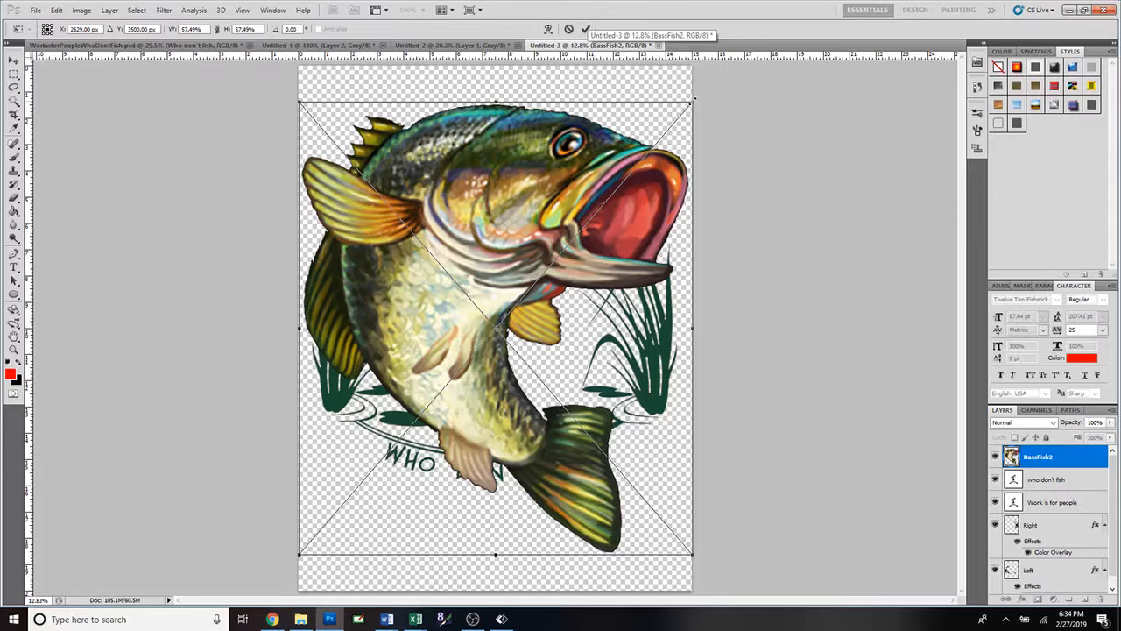
# Scale the placed bass proportionally to about 35% and position it inside the cattail frame
pyautogui.moveTo(692, 102); pyautogui.dragTo(536, 271)
pyautogui.moveTo(448, 377); pyautogui.dragTo(510, 303)
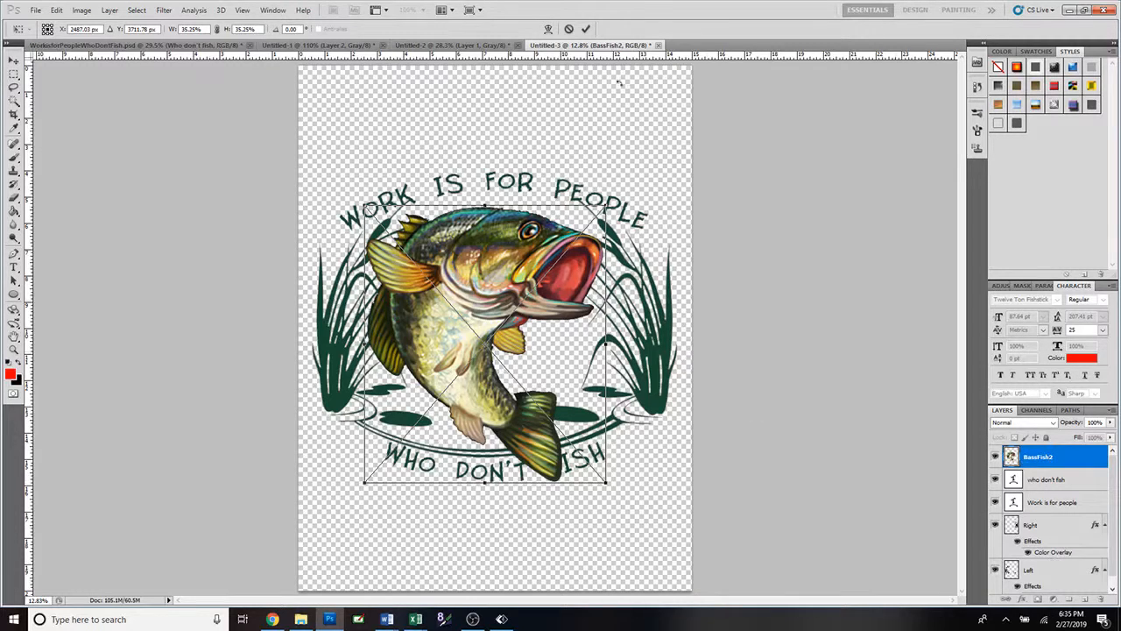
pyautogui.click(586, 28)
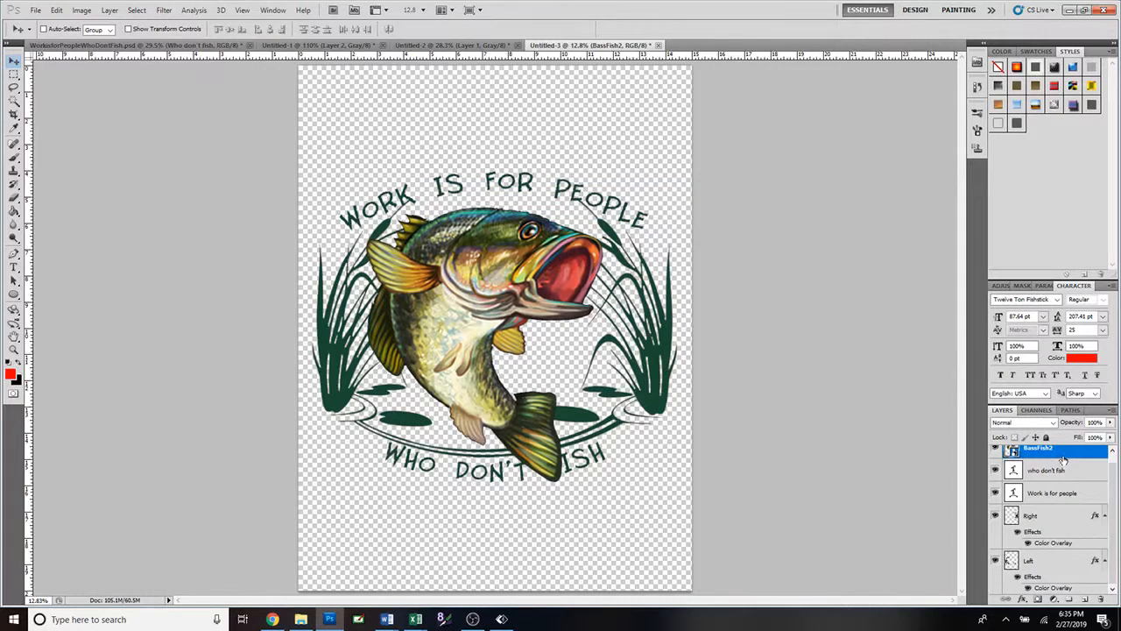
# Try the BassFish2 layer beneath all the other layers, and return it to the top of the stack
pyautogui.moveTo(1063, 459); pyautogui.dragTo(1058, 595)
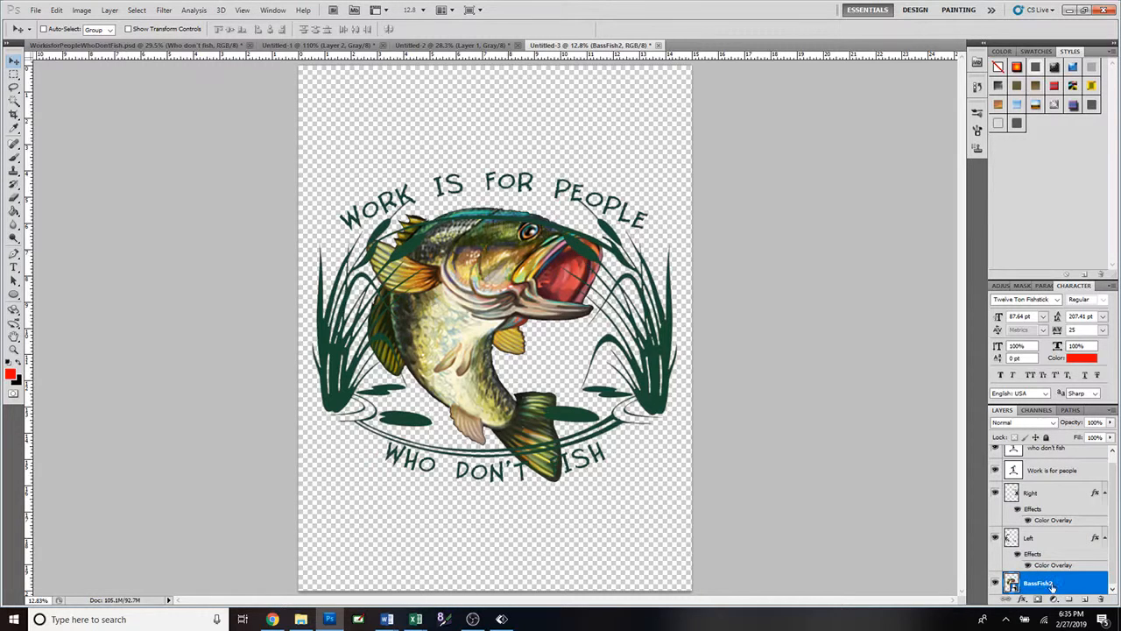
pyautogui.moveTo(1058, 596); pyautogui.dragTo(1062, 452)
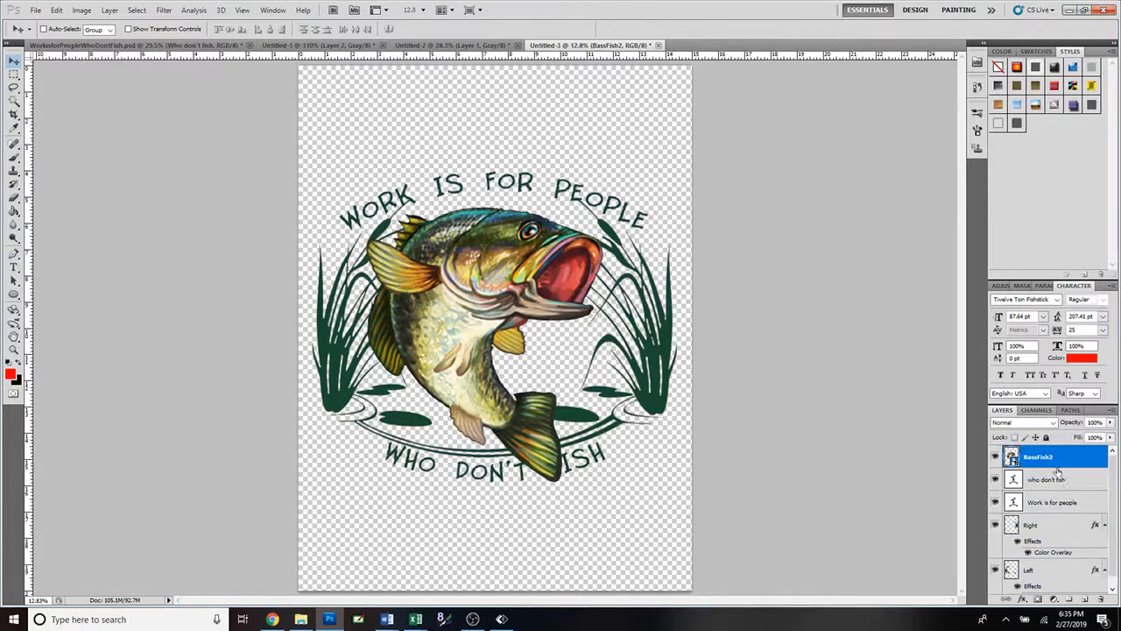
# Move the bass up towards the "Work is for people" text and fine-tune its height with small downward nudges
pyautogui.moveTo(506, 313); pyautogui.dragTo(505, 298)
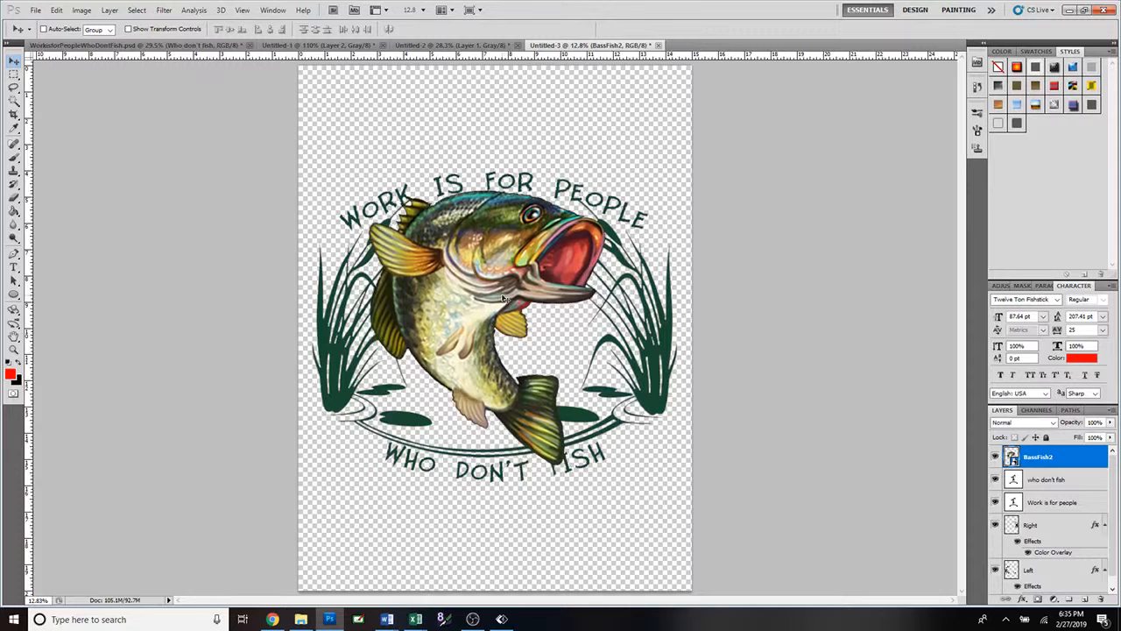
pyautogui.press('Down')
pyautogui.press('Down')
pyautogui.press('Down')
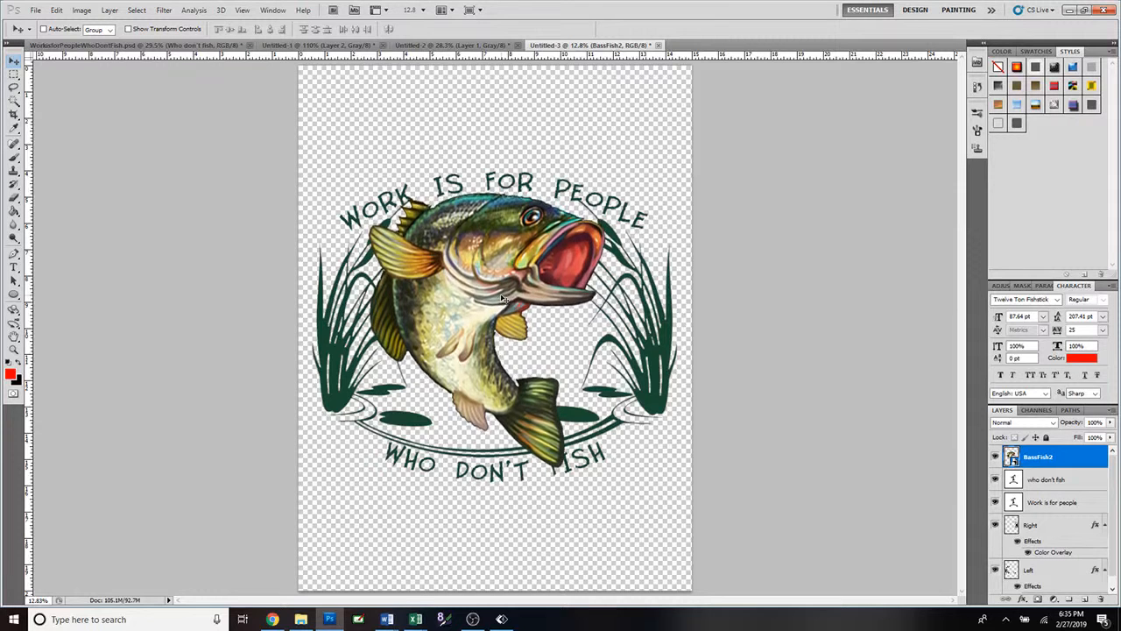
pyautogui.press('Down')
pyautogui.press('Down')
pyautogui.press('Down')
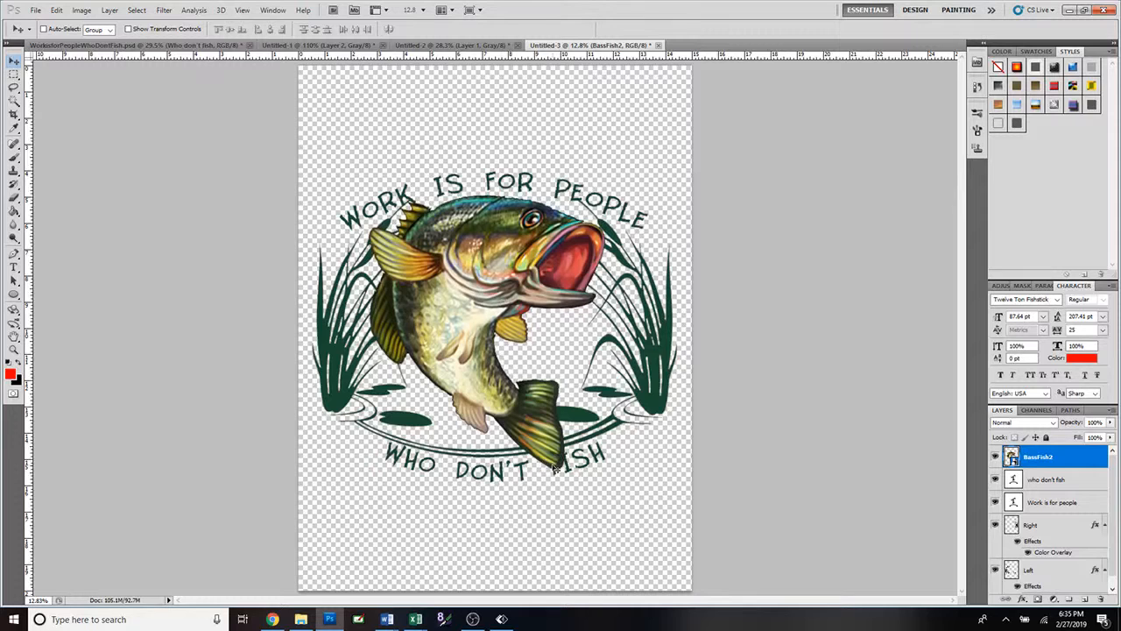
# Scale the bass down to about 33.7% so its tail clears the "who don't fish" text
pyautogui.hotkey('ctrl', 't')
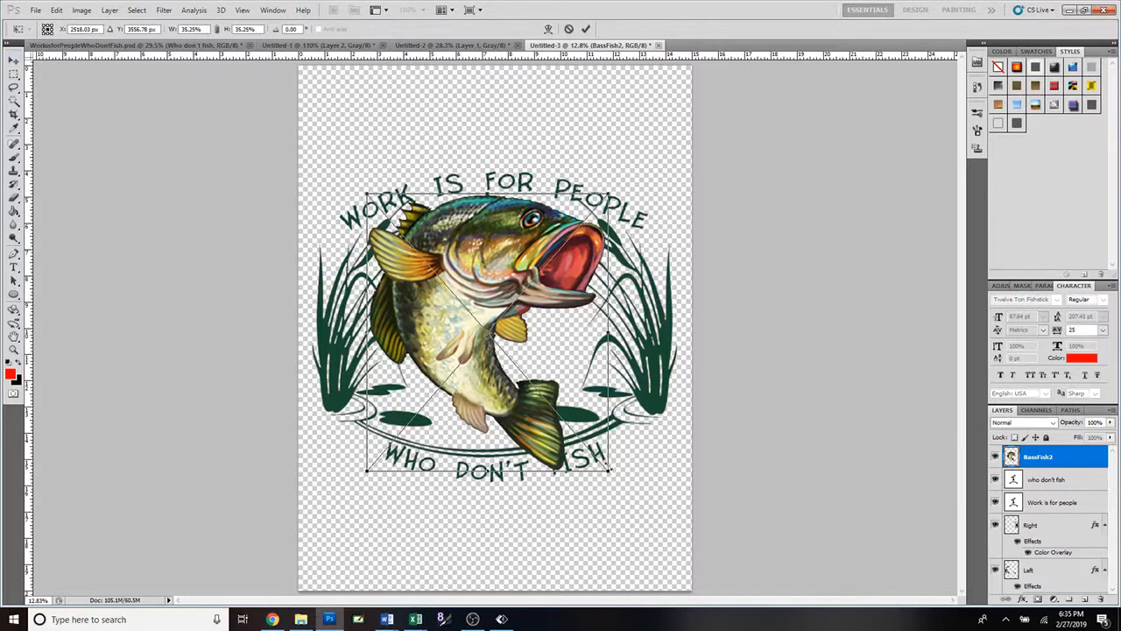
pyautogui.moveTo(610, 471); pyautogui.dragTo(598, 455)
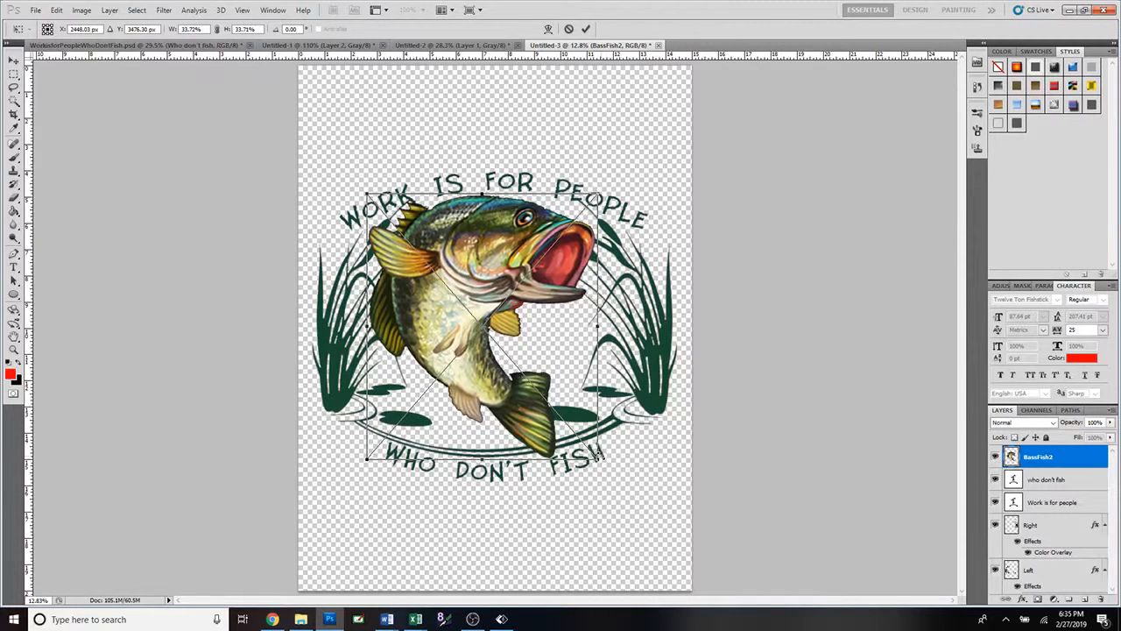
pyautogui.click(585, 28)
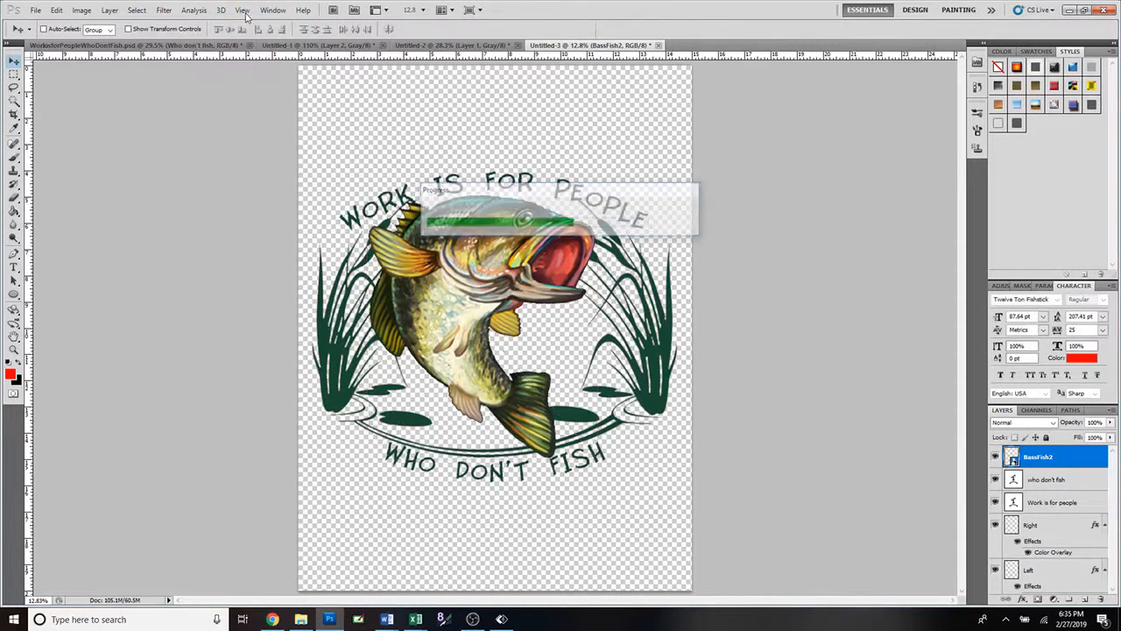
# Show the centre guide again and nudge the bass sideways with Free Transform until it is centred on it
pyautogui.click(244, 11)
pyautogui.click(256, 172)
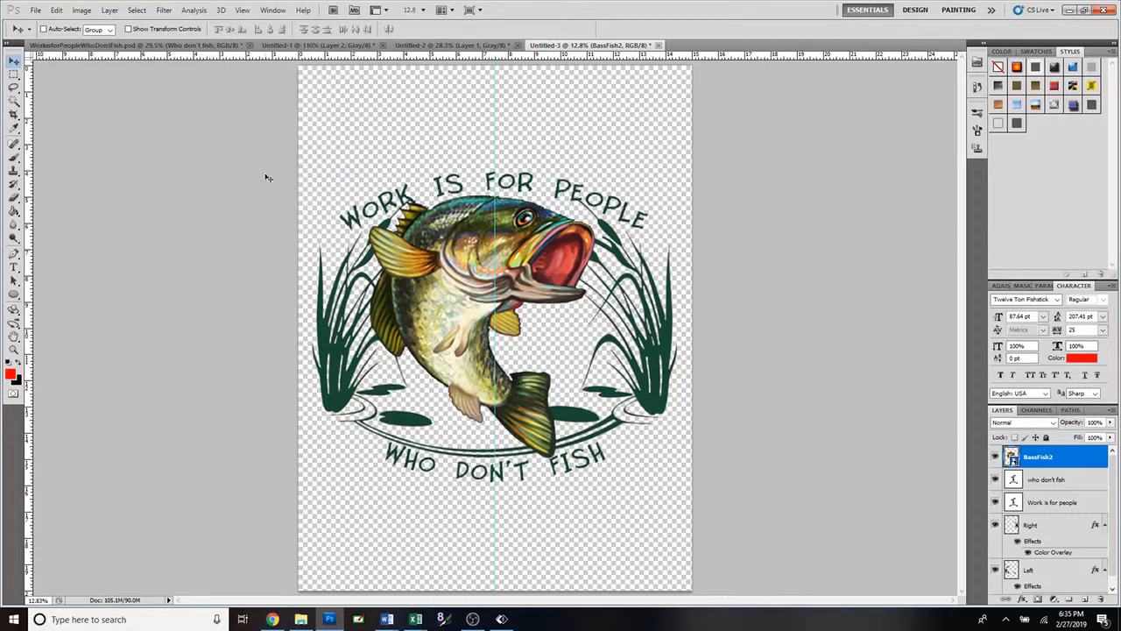
pyautogui.hotkey('ctrl', 't')
pyautogui.press('Right')
pyautogui.press('Right')
pyautogui.press('Right')
pyautogui.press('Right')
pyautogui.press('Right')
pyautogui.press('Right')
pyautogui.press('Right')
pyautogui.press('Right')
pyautogui.press('Right')
pyautogui.press('Right')
pyautogui.press('Right')
pyautogui.press('Right')
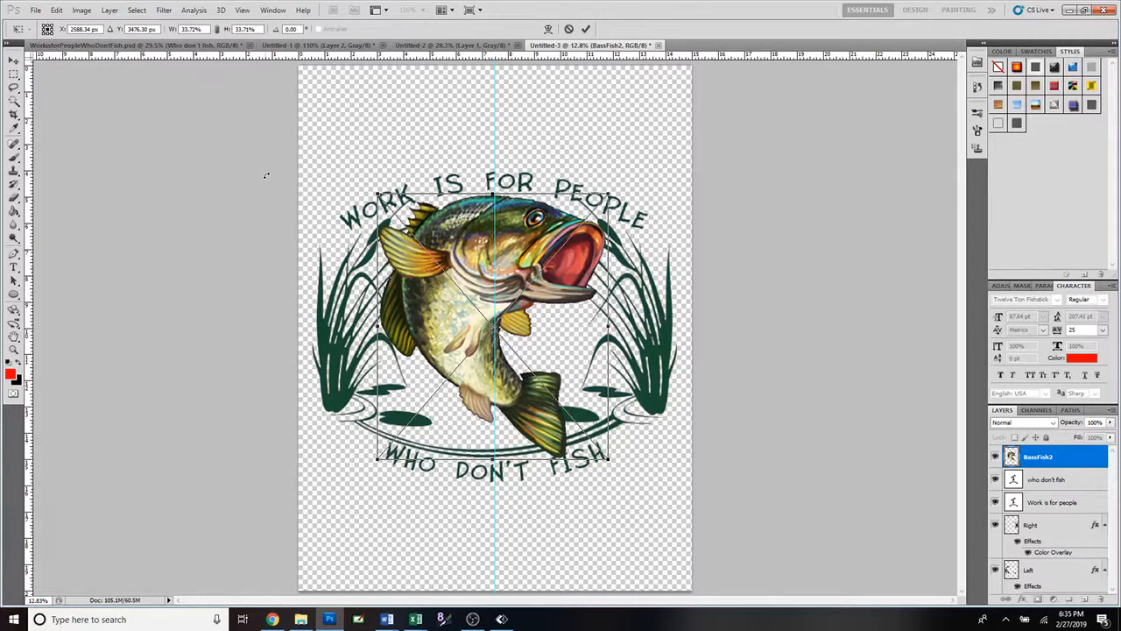
pyautogui.press('Right')
pyautogui.press('Right')
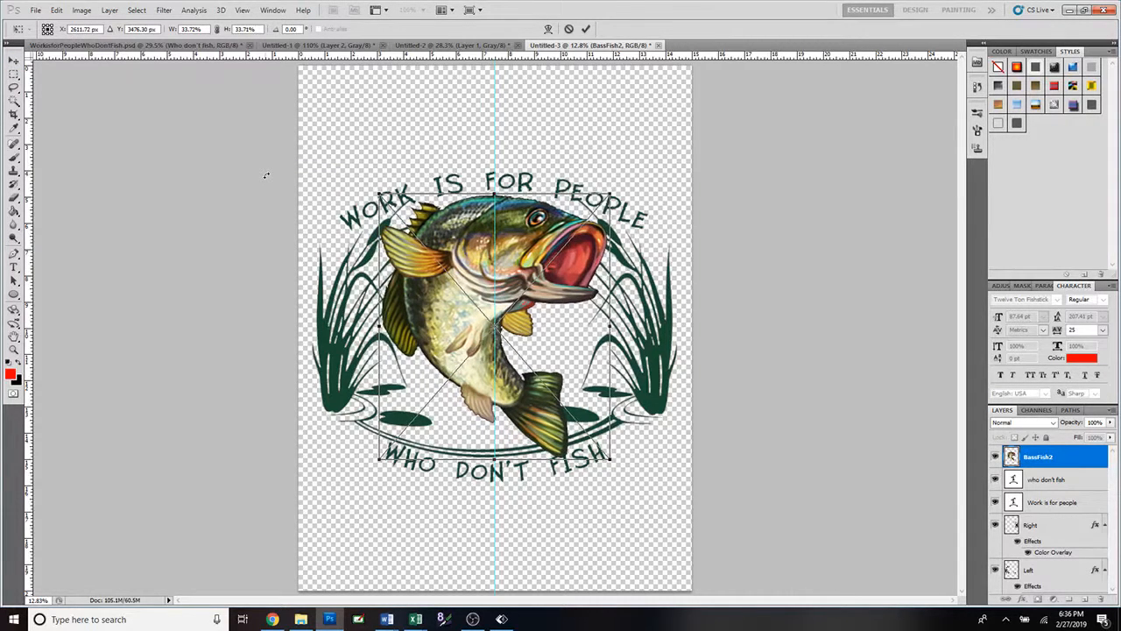
pyautogui.press('Right')
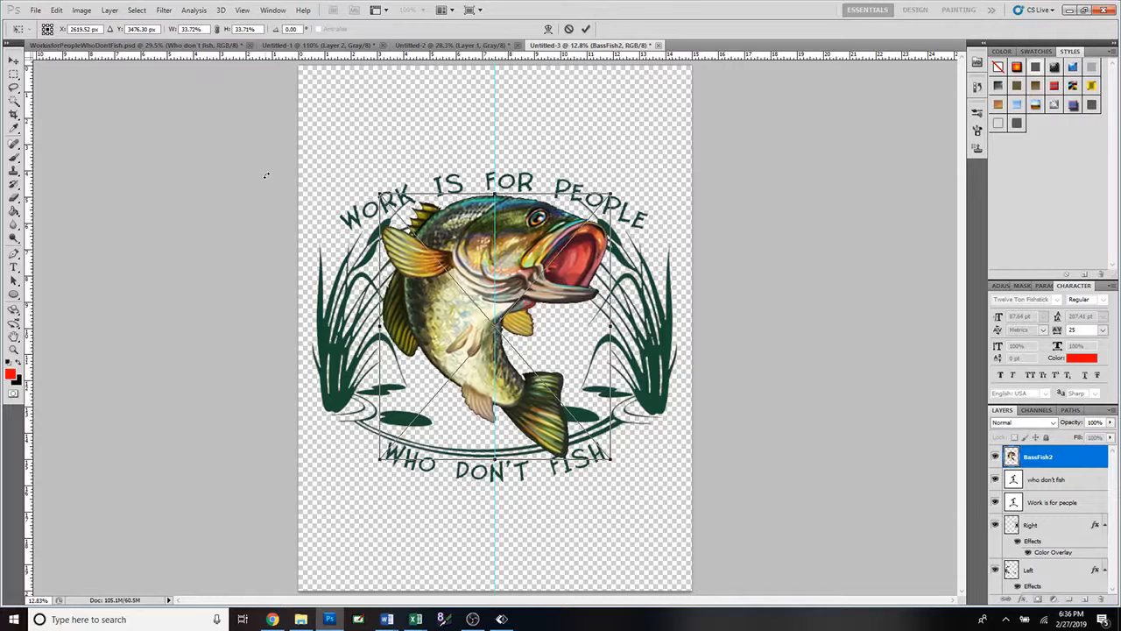
pyautogui.press('Return')
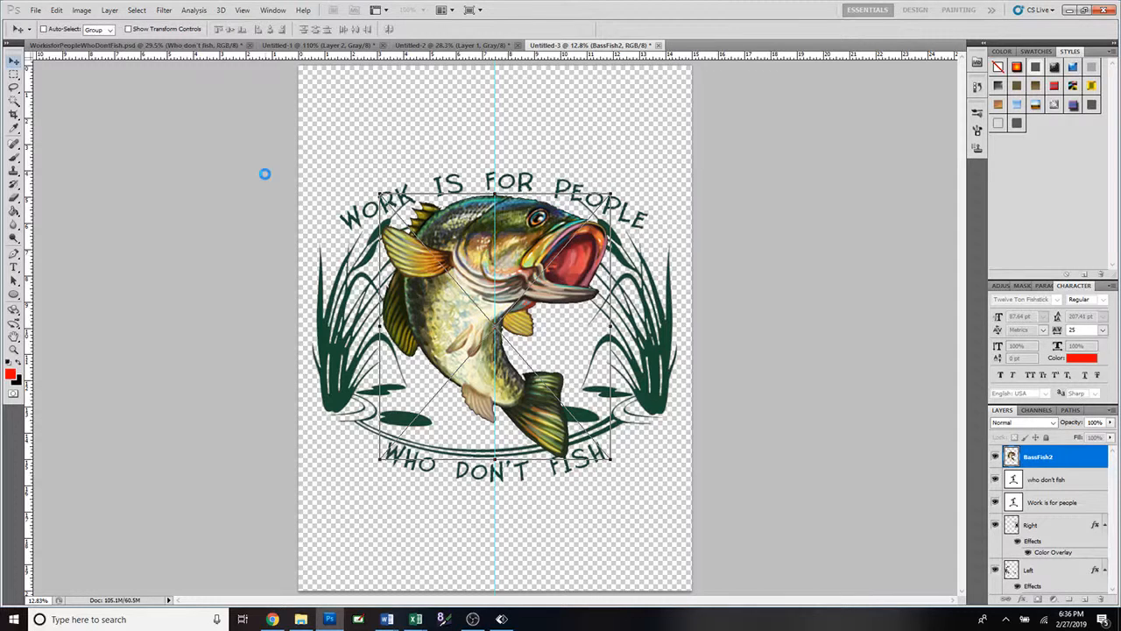
# Hide the centre guide and scale the bass down proportionally to about 32.95% so its tail clears the lower slogan text
pyautogui.click(243, 9)
pyautogui.click(258, 171)
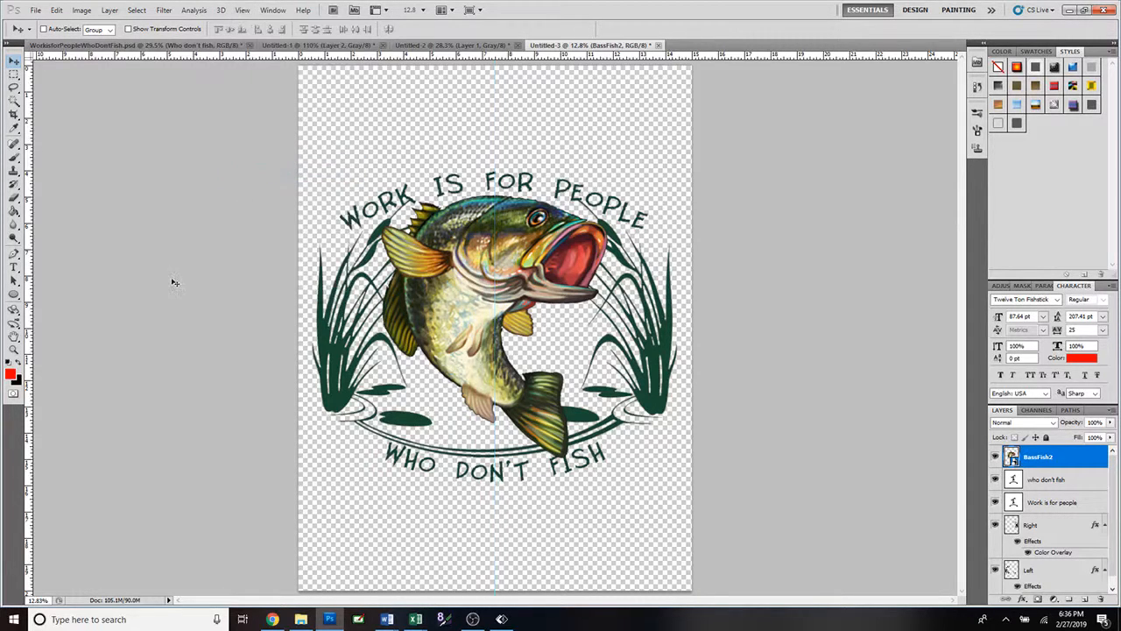
pyautogui.scroll(3, 174, 282)
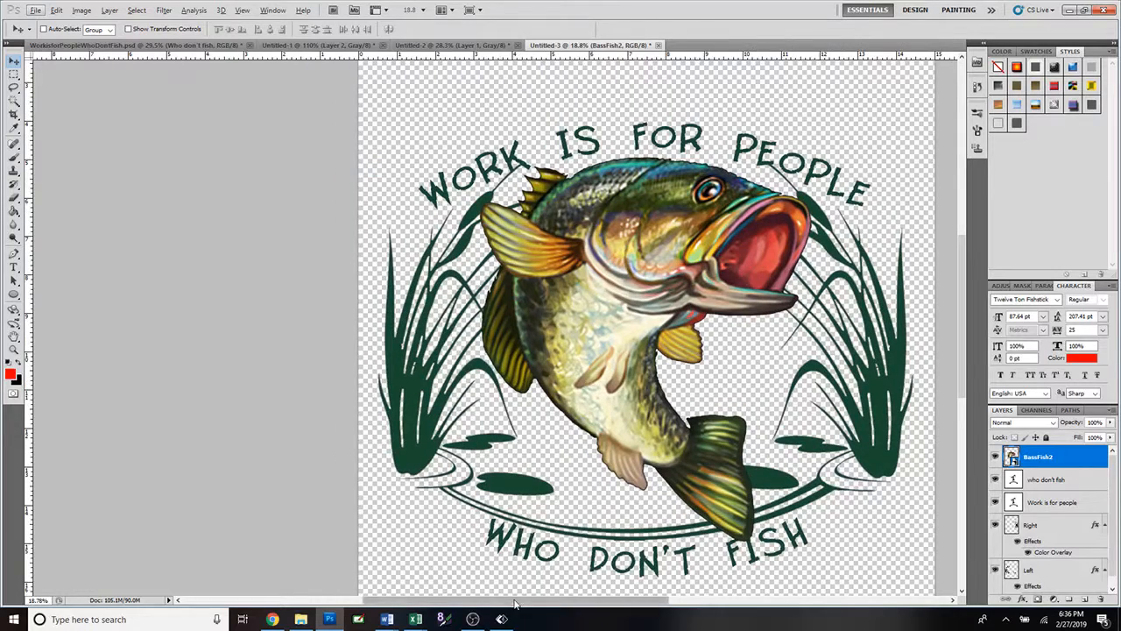
pyautogui.moveTo(516, 602); pyautogui.dragTo(564, 602)
pyautogui.scroll(-1, 860, 435)
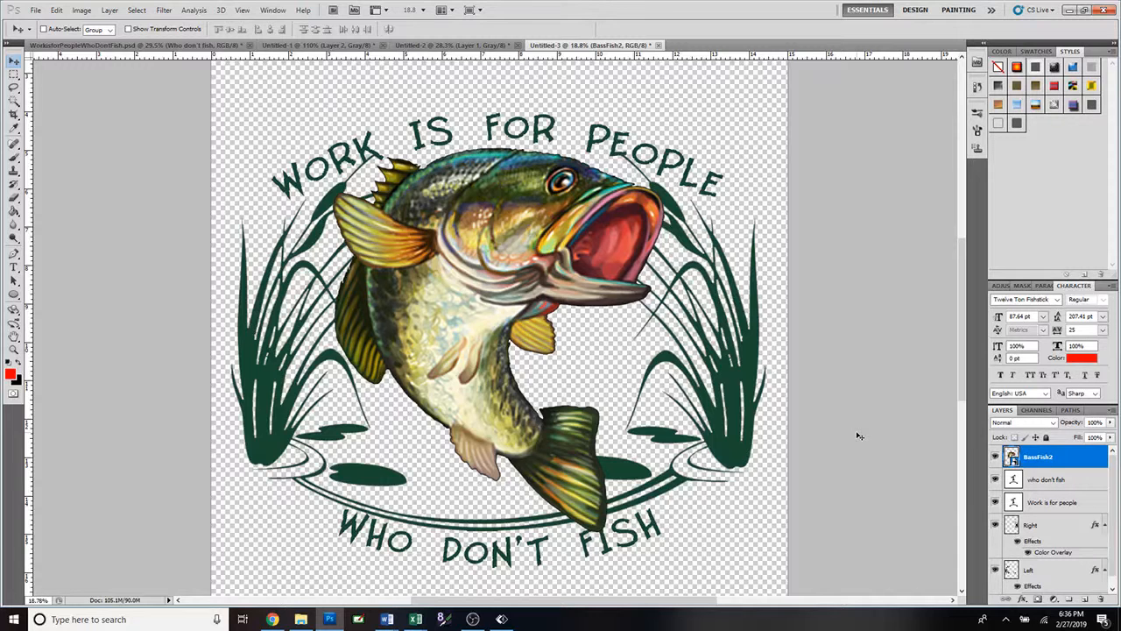
pyautogui.hotkey('ctrl', 't')
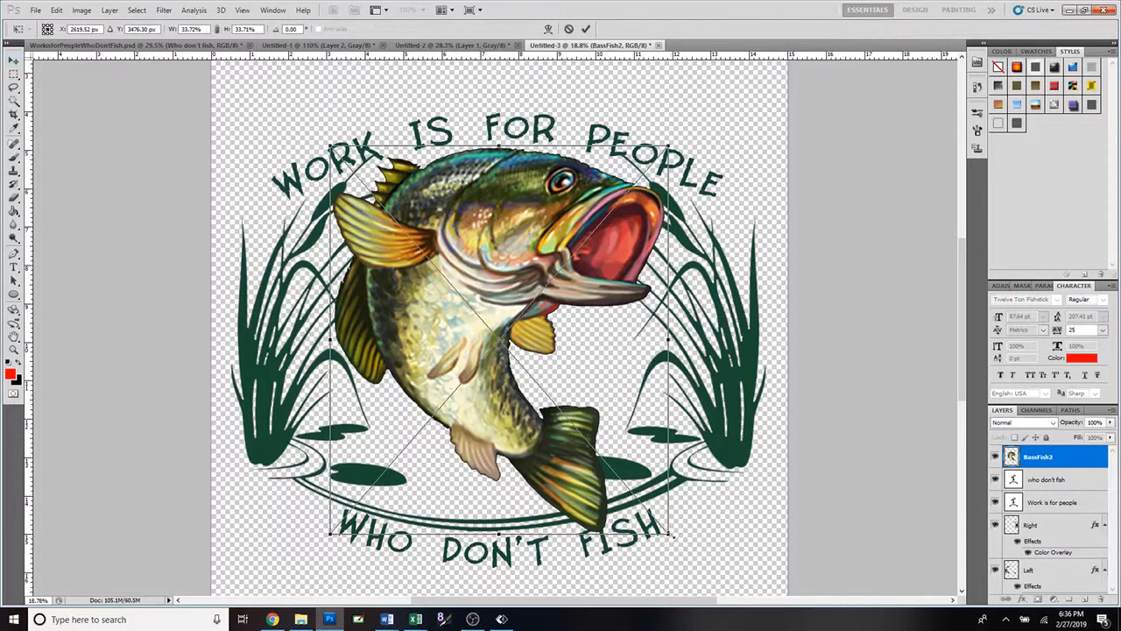
pyautogui.moveTo(670, 533)
pyautogui.mouseDown()
pyautogui.moveTo(656, 517)
pyautogui.moveTo(662, 526)
pyautogui.mouseUp()
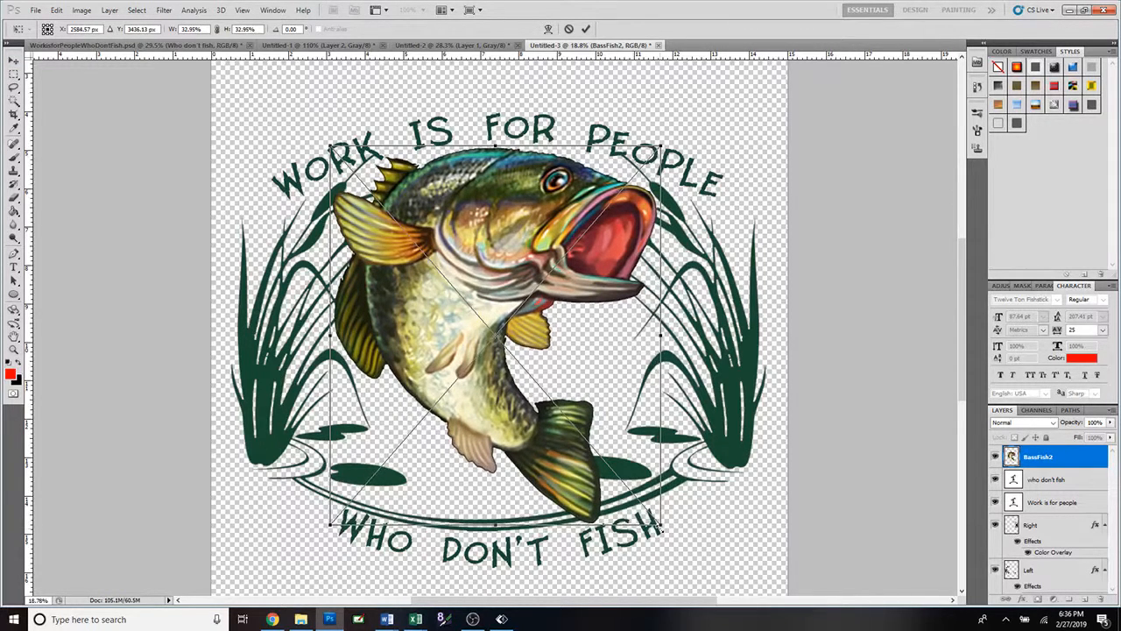
pyautogui.click(586, 28)
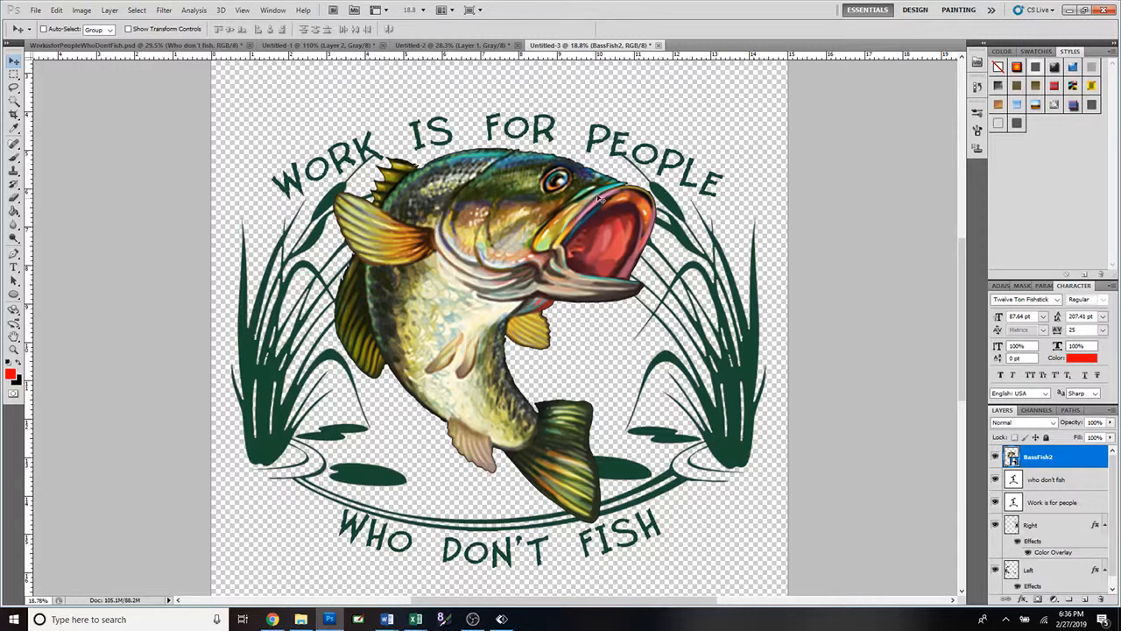
# Check the Drop Shadow settings of the BassFish2 layer in WorkisforPeopleWhoDontFish.psd and leave them as they are
pyautogui.click(85, 46)
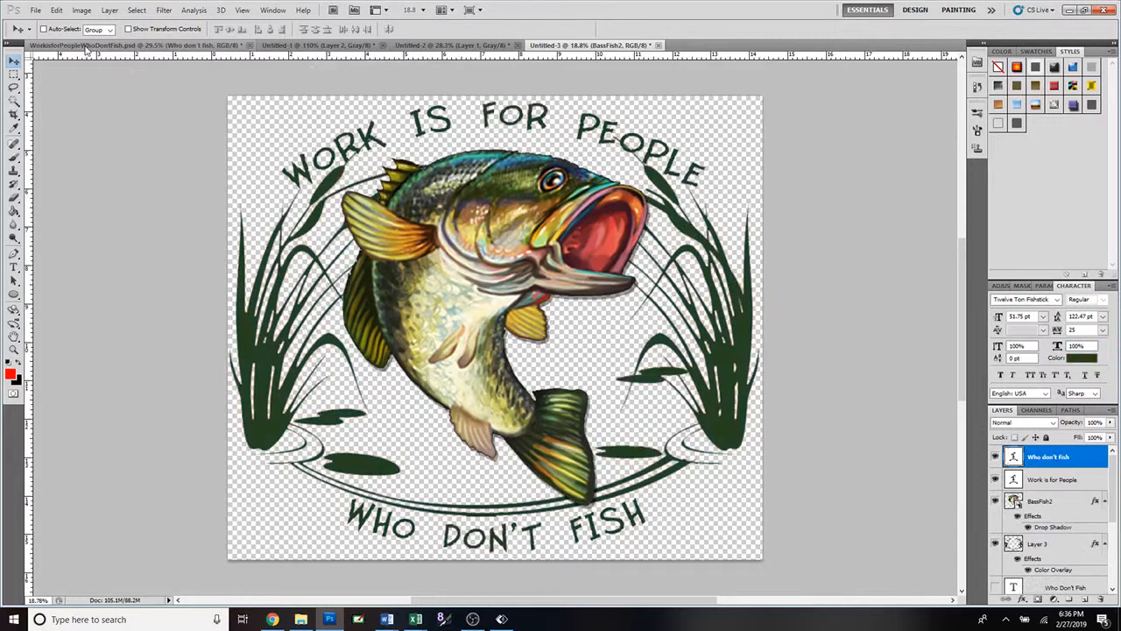
pyautogui.doubleClick(1065, 503)
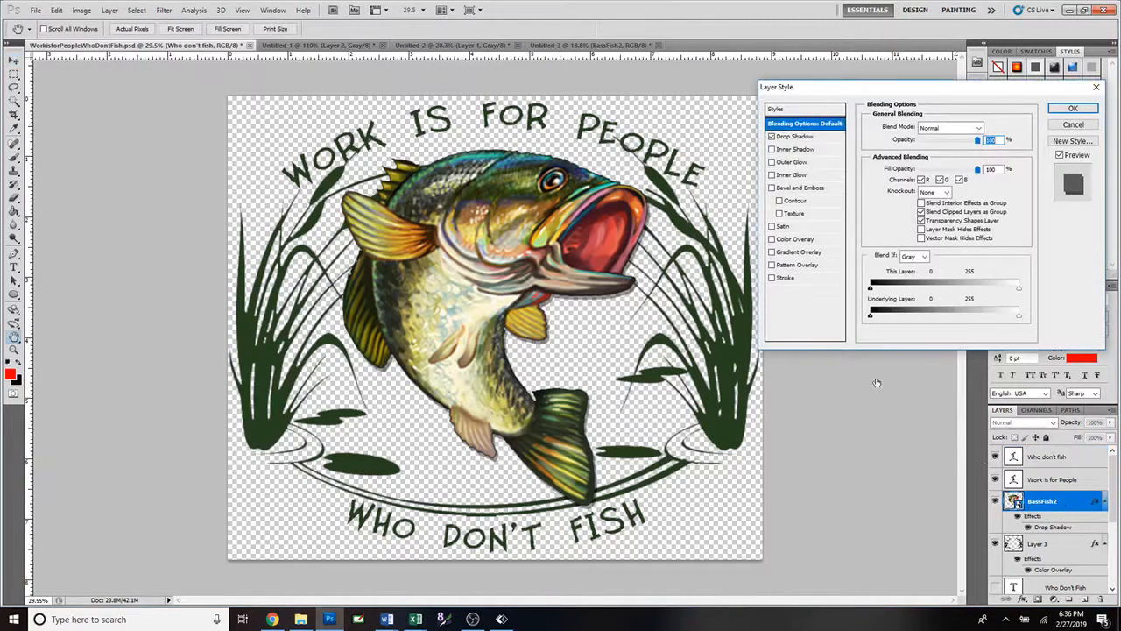
pyautogui.click(799, 138)
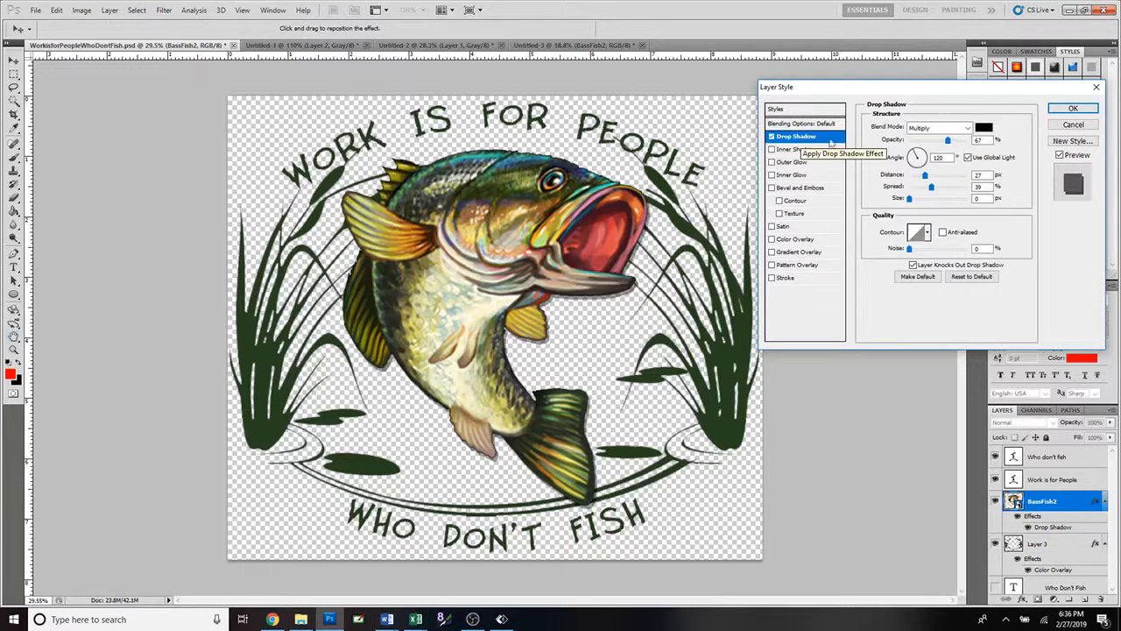
pyautogui.click(1072, 109)
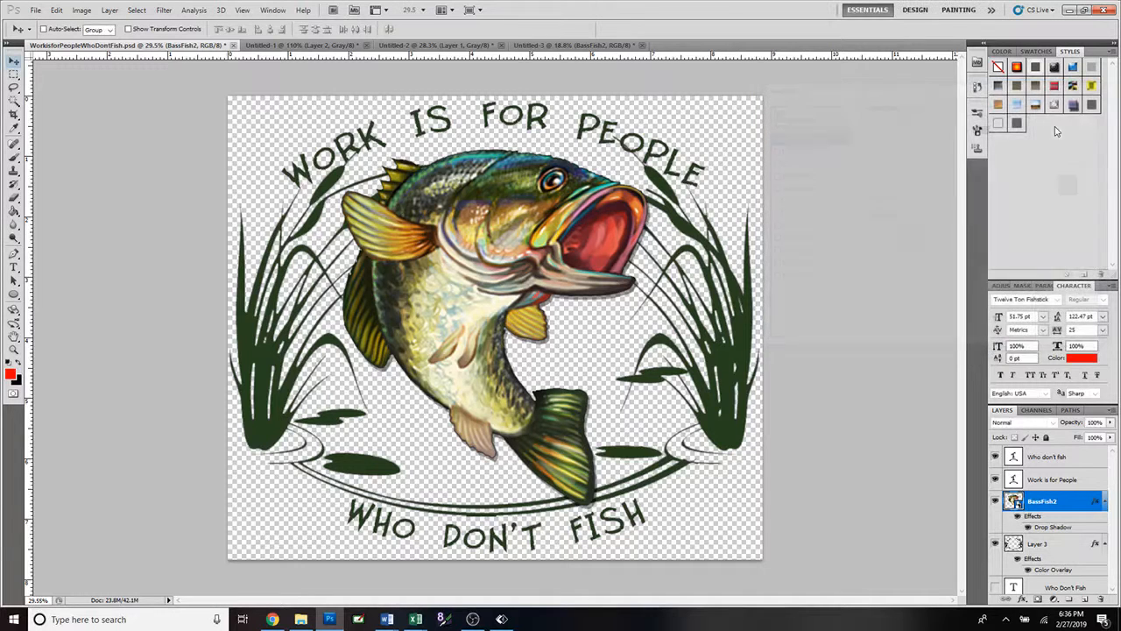
# Add a Multiply drop shadow of about 67% opacity and short distance to BassFish2 in Untitled-3, and compare it with the original design
pyautogui.click(600, 46)
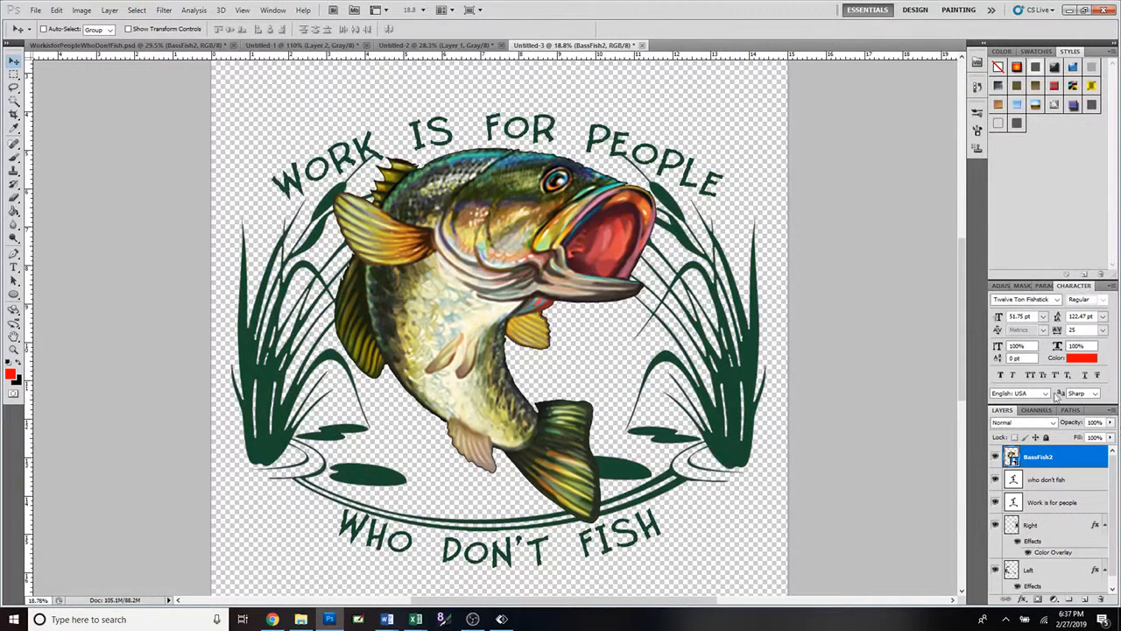
pyautogui.doubleClick(1096, 458)
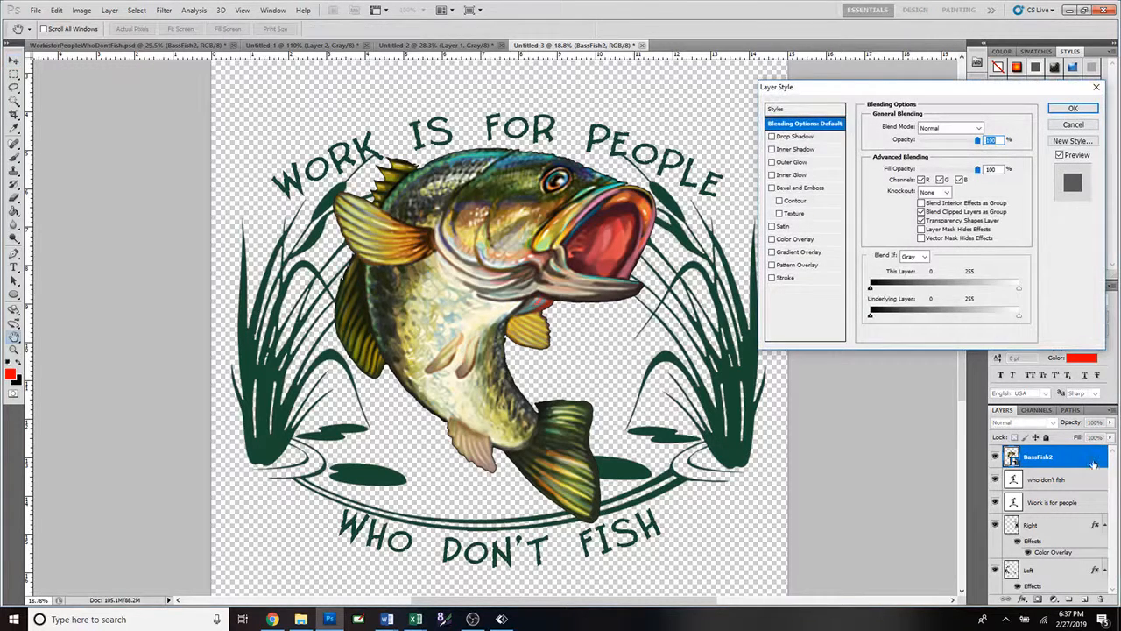
pyautogui.click(808, 138)
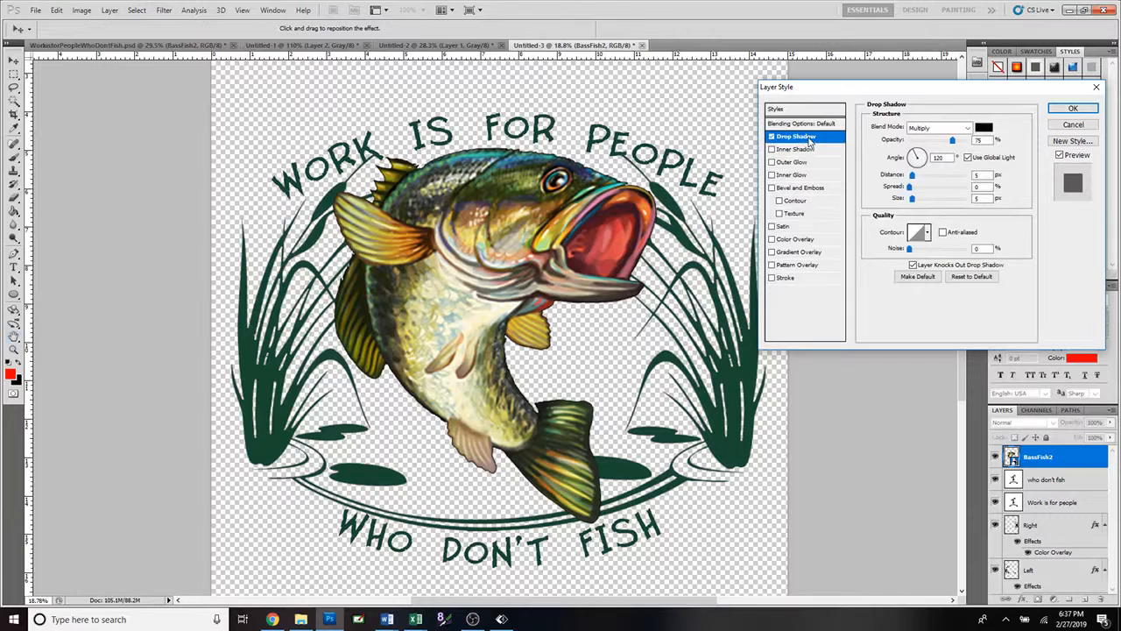
pyautogui.moveTo(952, 140); pyautogui.dragTo(948, 141)
pyautogui.moveTo(914, 179); pyautogui.dragTo(955, 179)
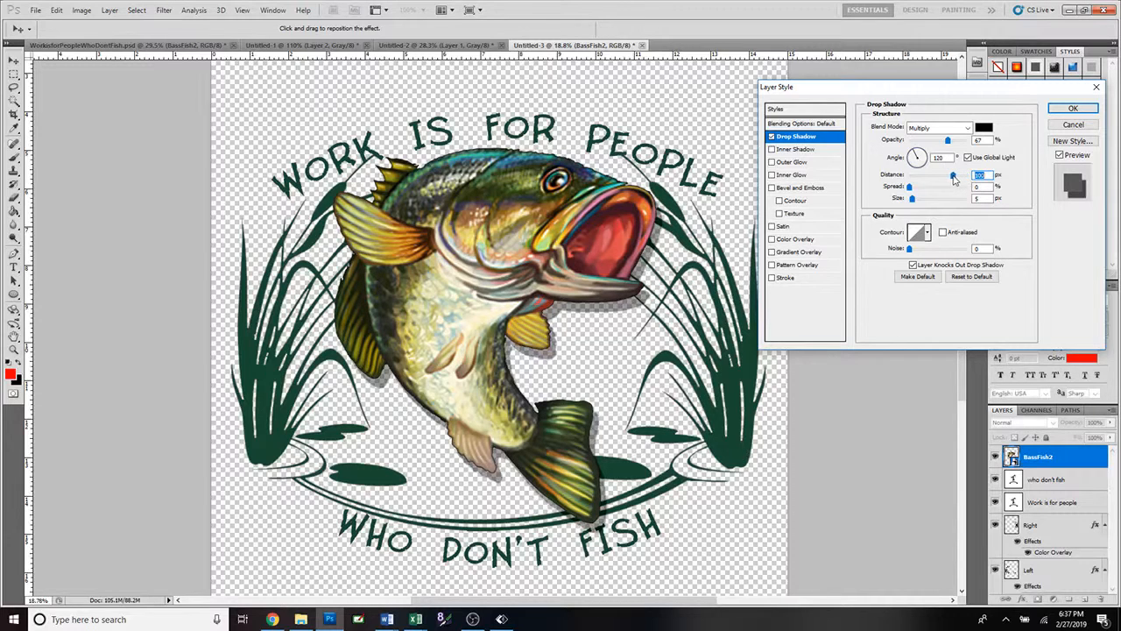
pyautogui.moveTo(948, 141); pyautogui.dragTo(937, 180)
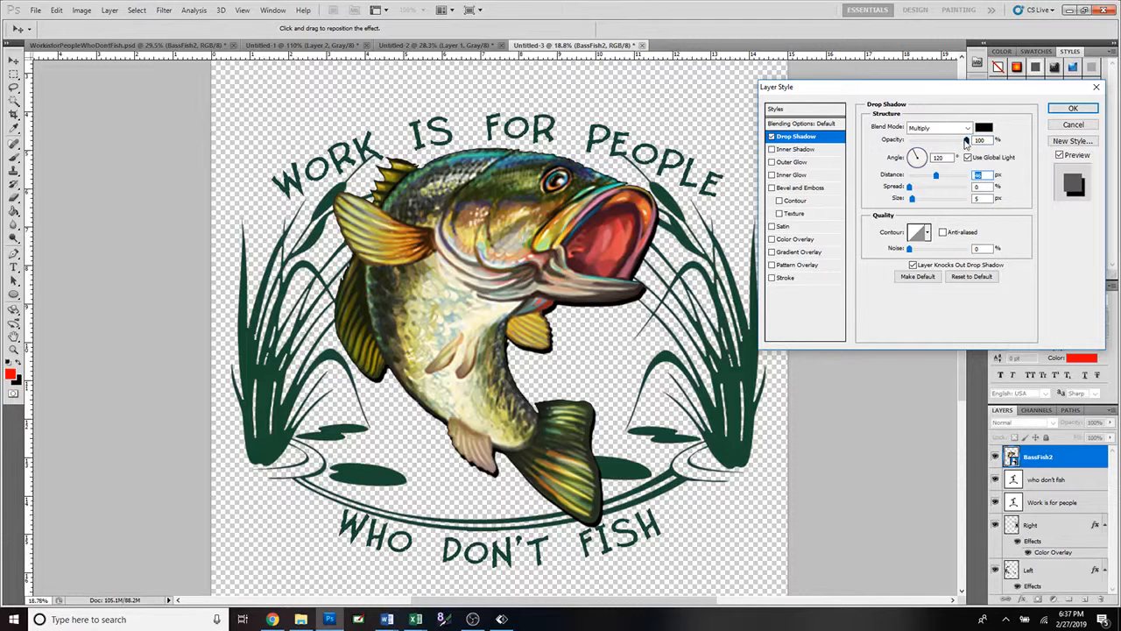
pyautogui.moveTo(966, 140); pyautogui.dragTo(931, 177)
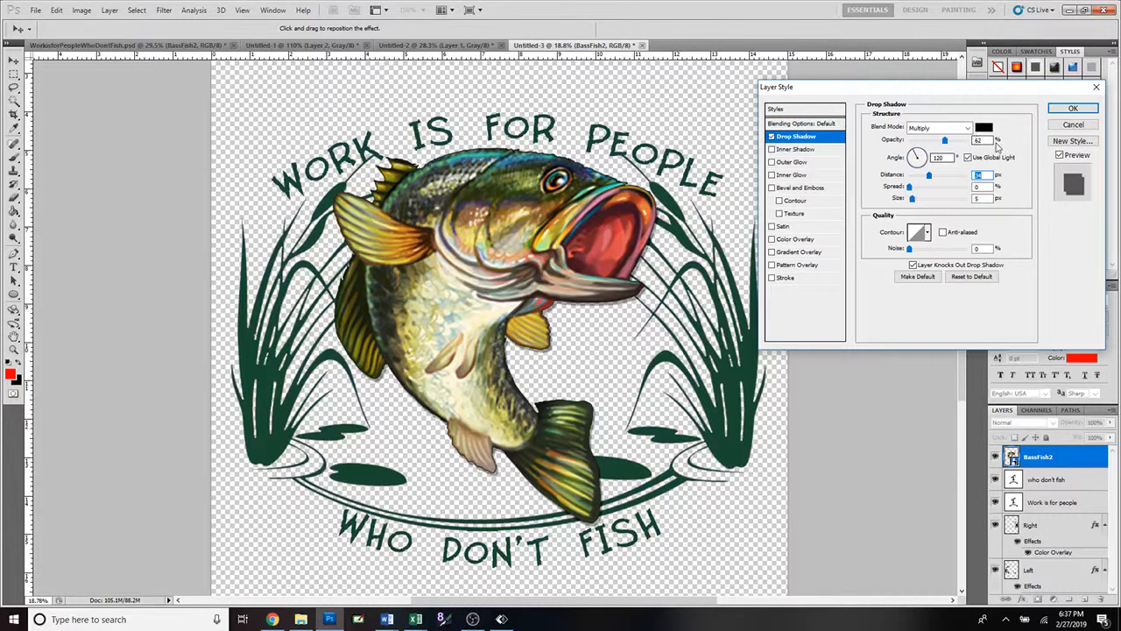
pyautogui.moveTo(945, 142); pyautogui.dragTo(948, 145)
pyautogui.click(1074, 110)
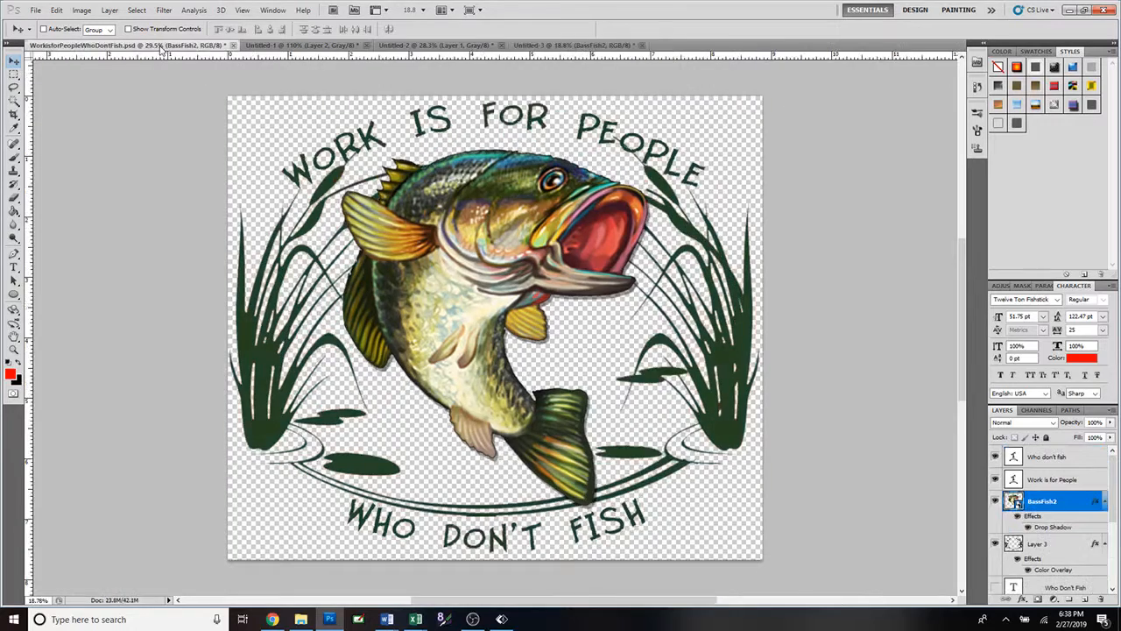
pyautogui.click(161, 47)
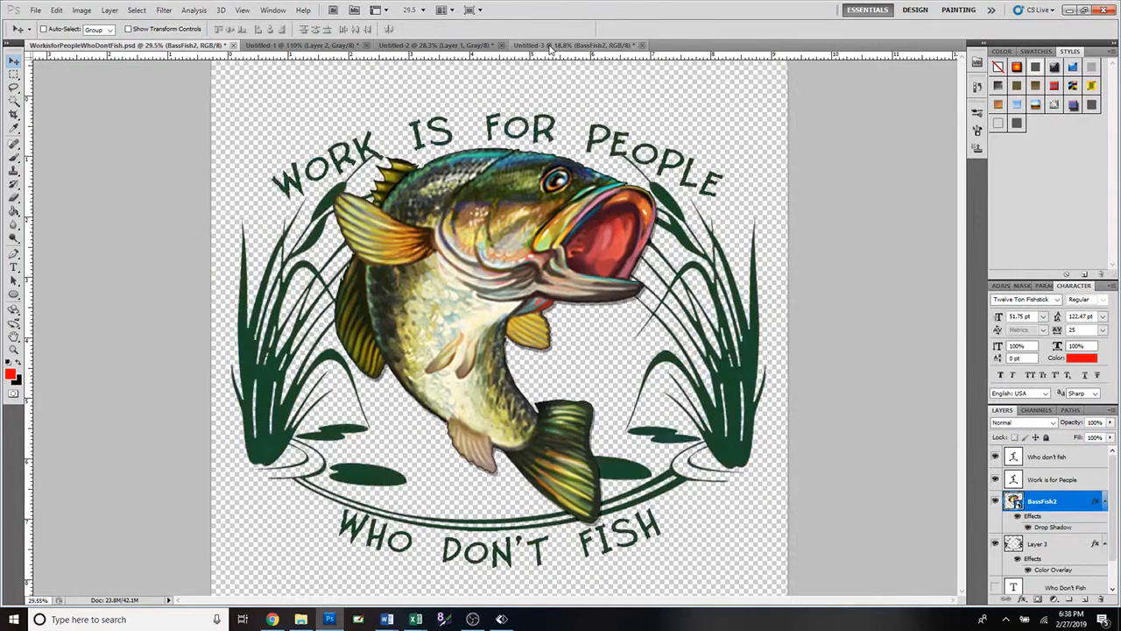
pyautogui.click(554, 45)
# Crop the Untitled-3 canvas closely around the slogan text and cattail frame, leaving a narrow margin on all sides
pyautogui.scroll(-4, 602, 231)
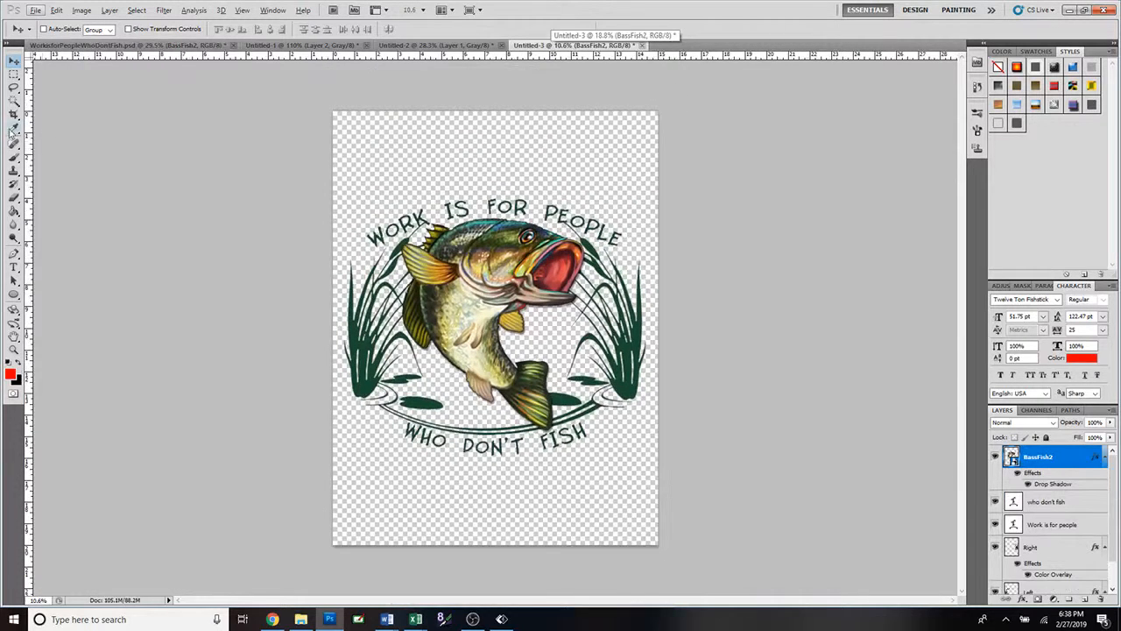
pyautogui.click(13, 114)
pyautogui.moveTo(268, 166); pyautogui.dragTo(793, 552)
pyautogui.moveTo(495, 543); pyautogui.dragTo(493, 461)
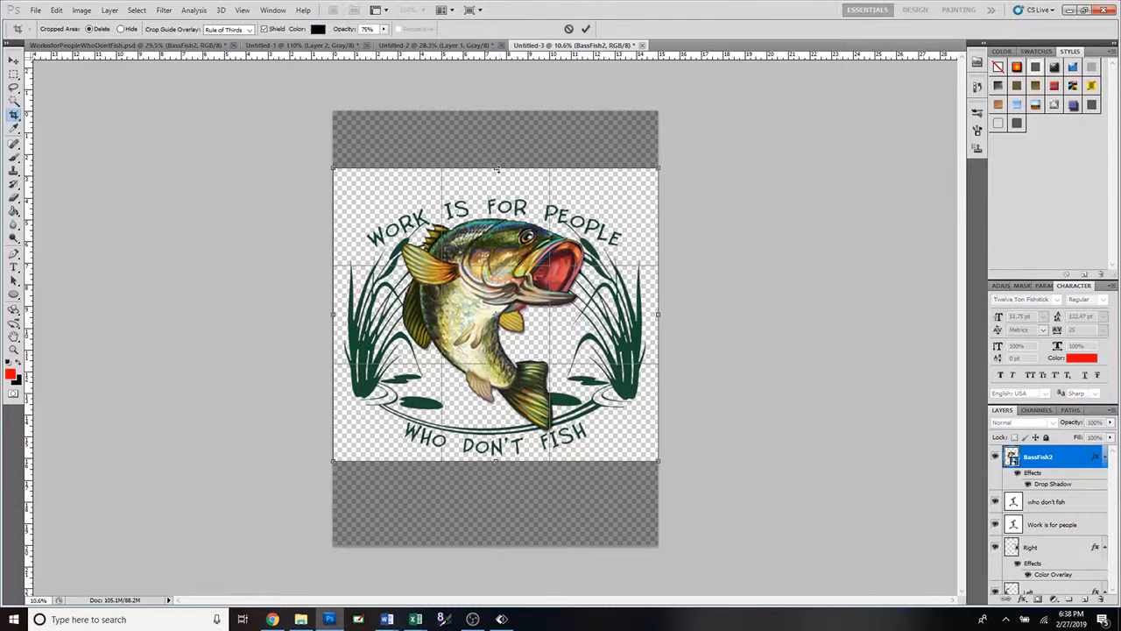
pyautogui.moveTo(496, 169); pyautogui.dragTo(496, 190)
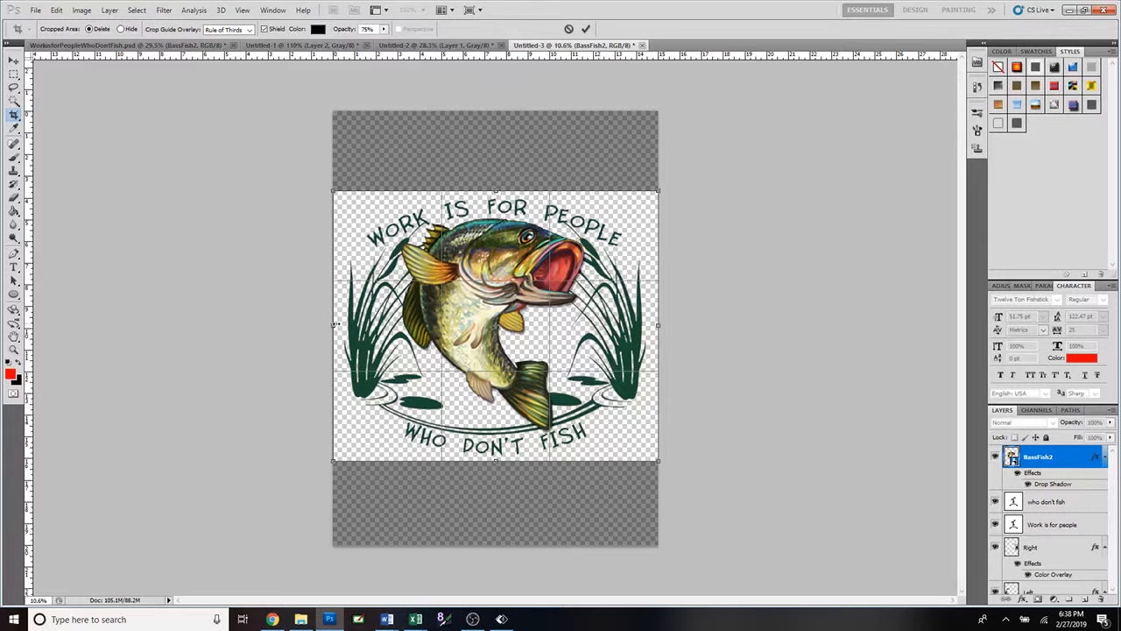
pyautogui.moveTo(333, 324); pyautogui.dragTo(340, 324)
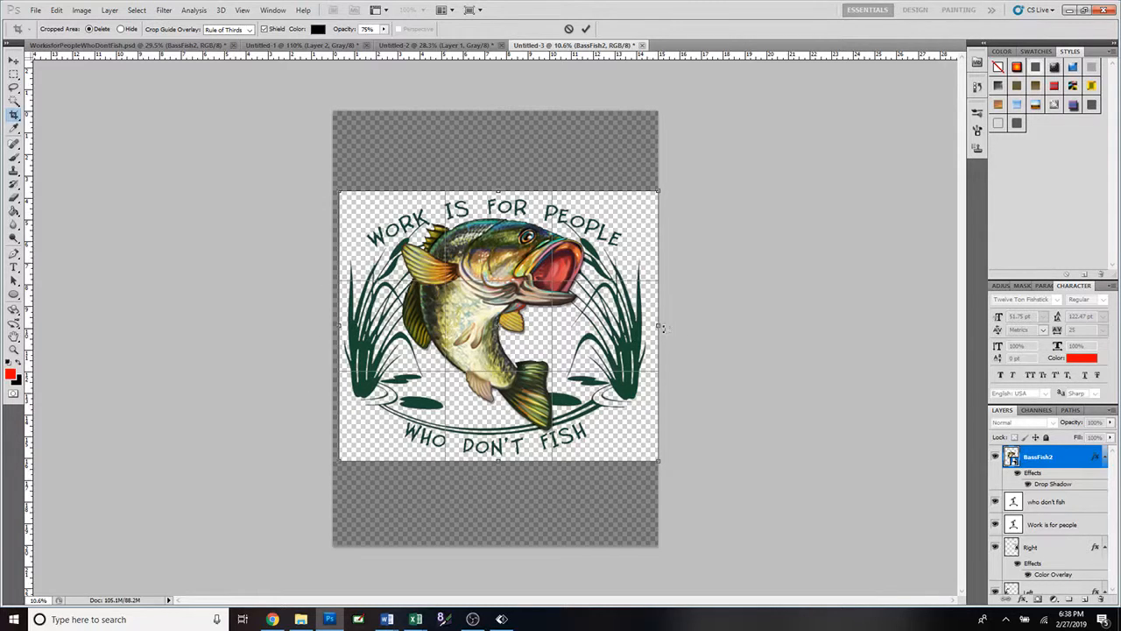
pyautogui.moveTo(656, 324); pyautogui.dragTo(651, 326)
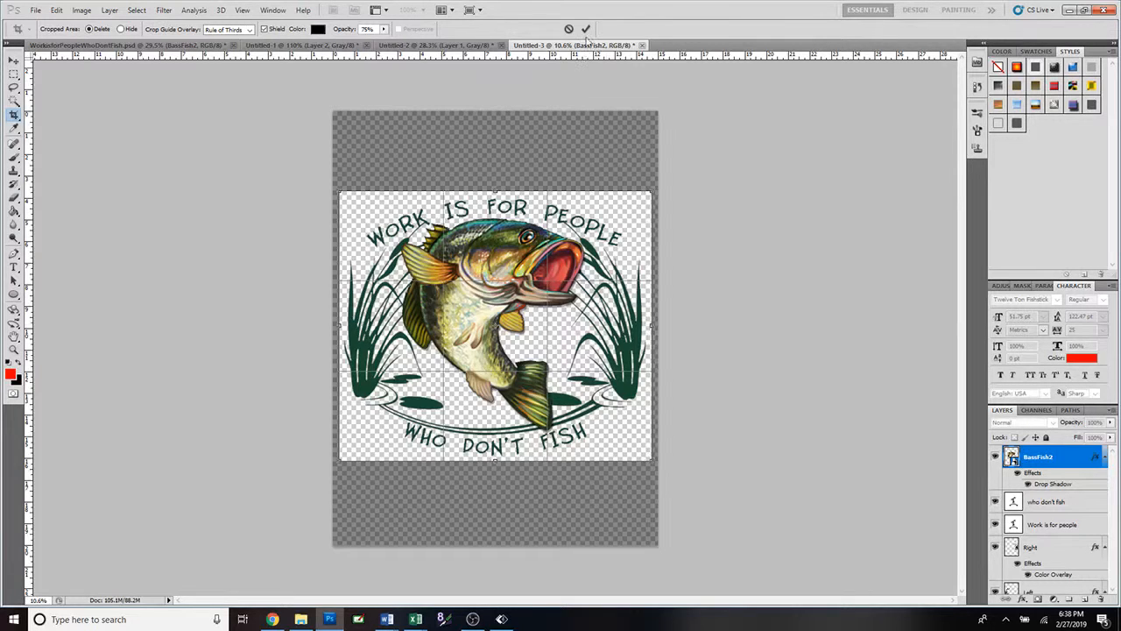
pyautogui.click(586, 29)
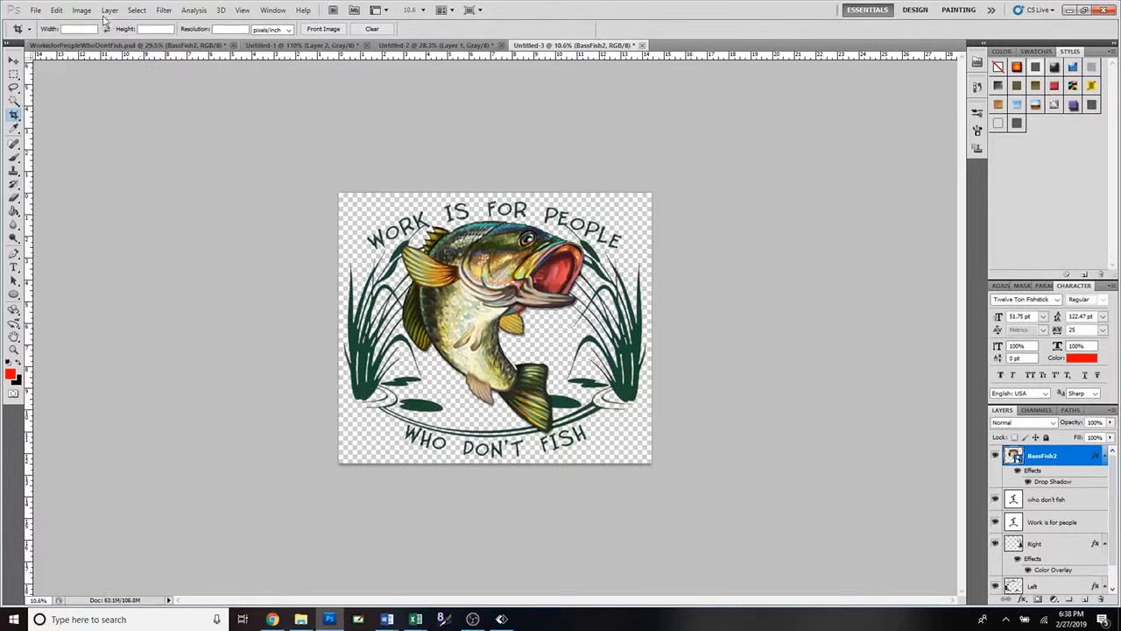
# Resize the image to 3100 pixels wide with constrained proportions and fit the whole design in the view
pyautogui.click(83, 13)
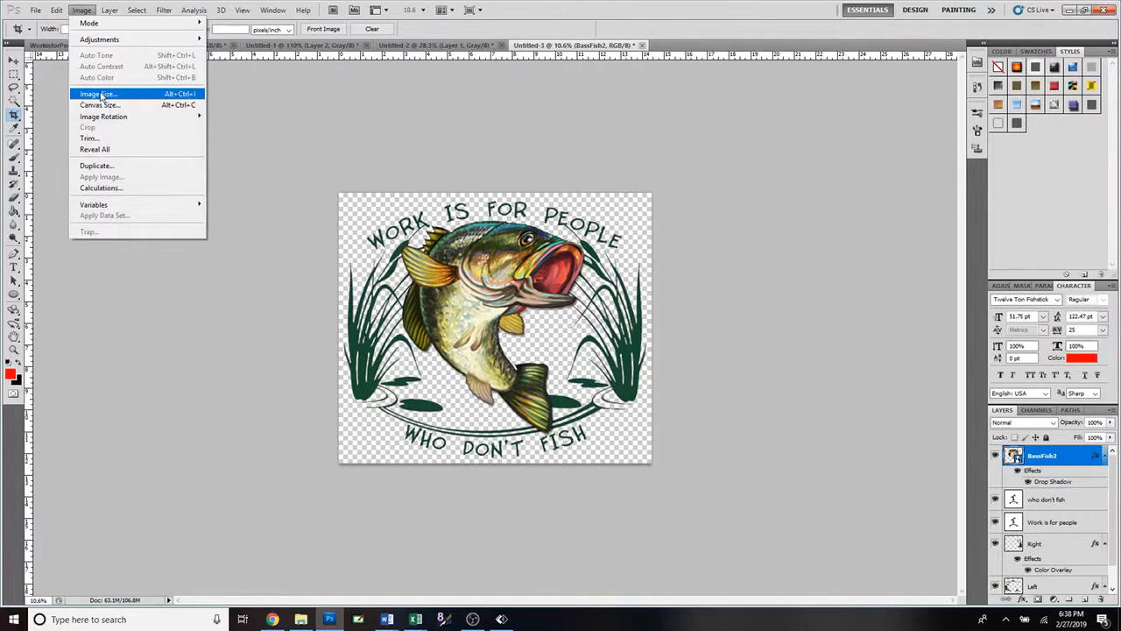
pyautogui.click(99, 93)
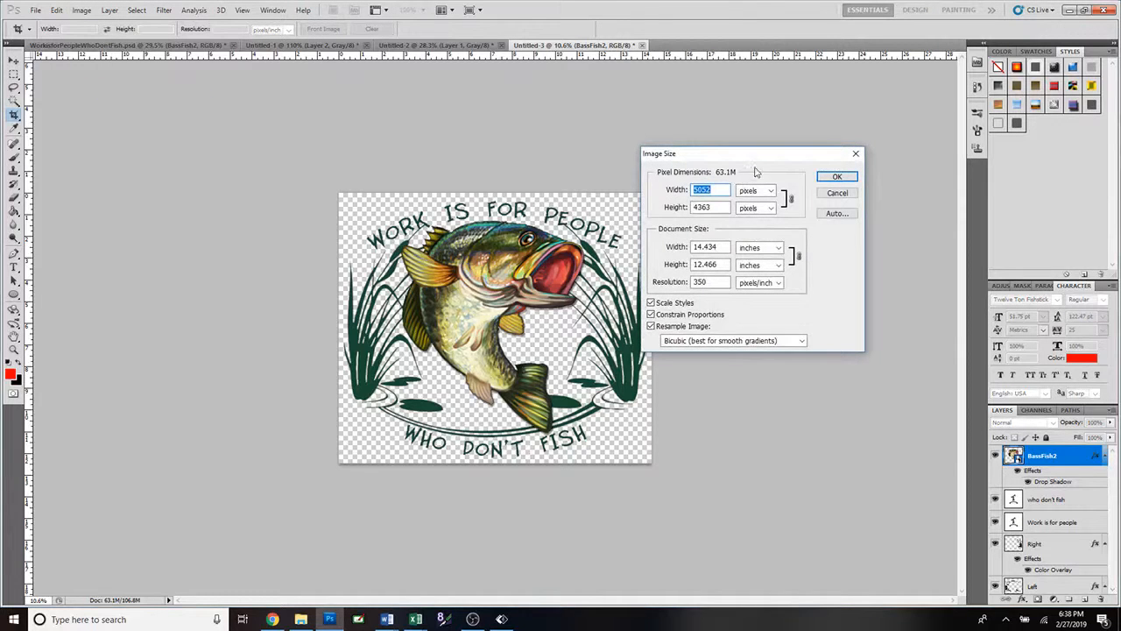
pyautogui.moveTo(760, 159); pyautogui.dragTo(792, 170)
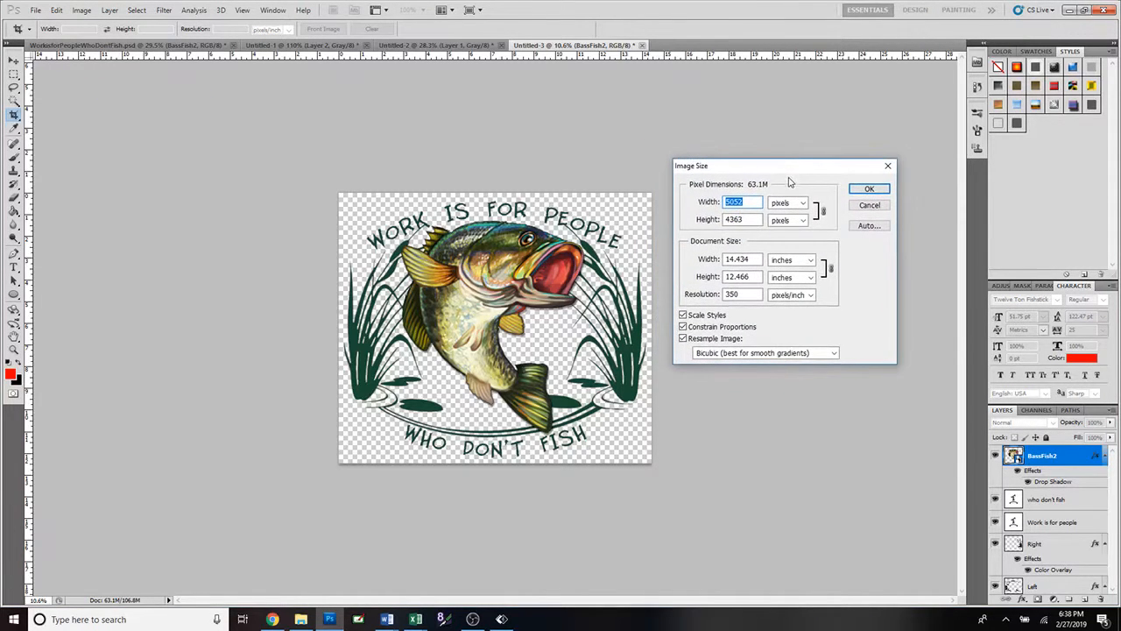
pyautogui.click(799, 258)
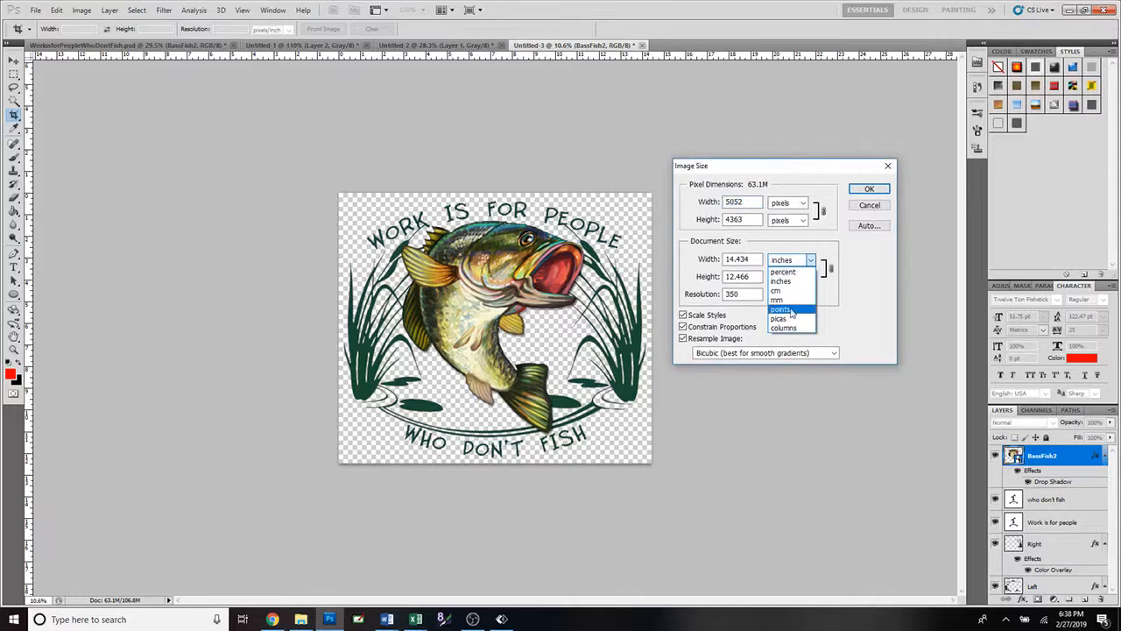
pyautogui.click(811, 262)
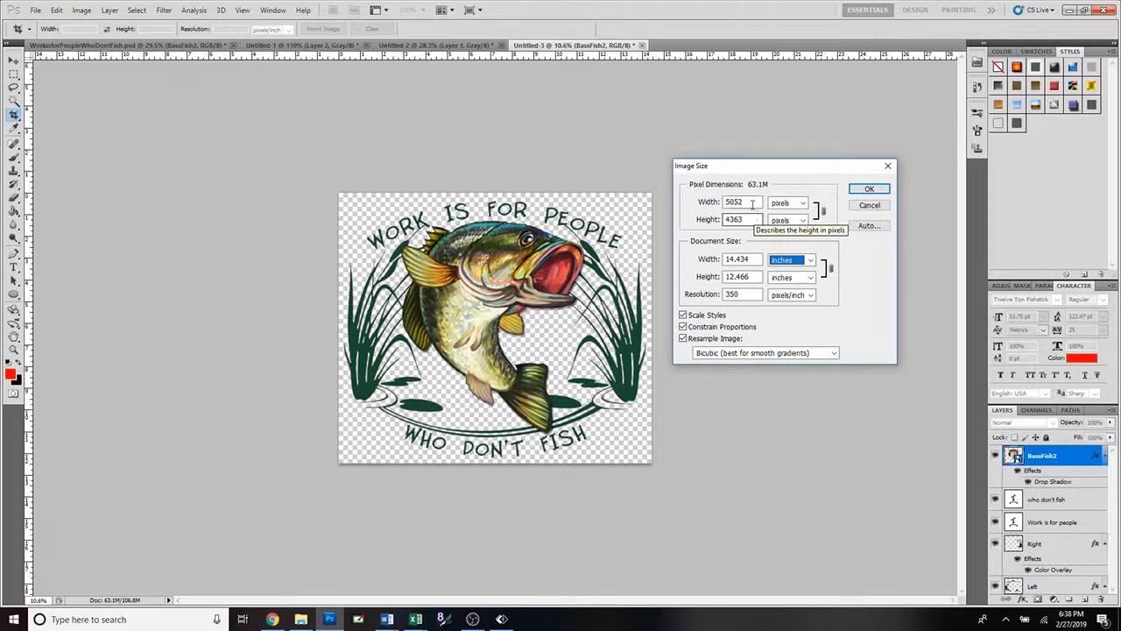
pyautogui.moveTo(757, 204); pyautogui.dragTo(711, 203)
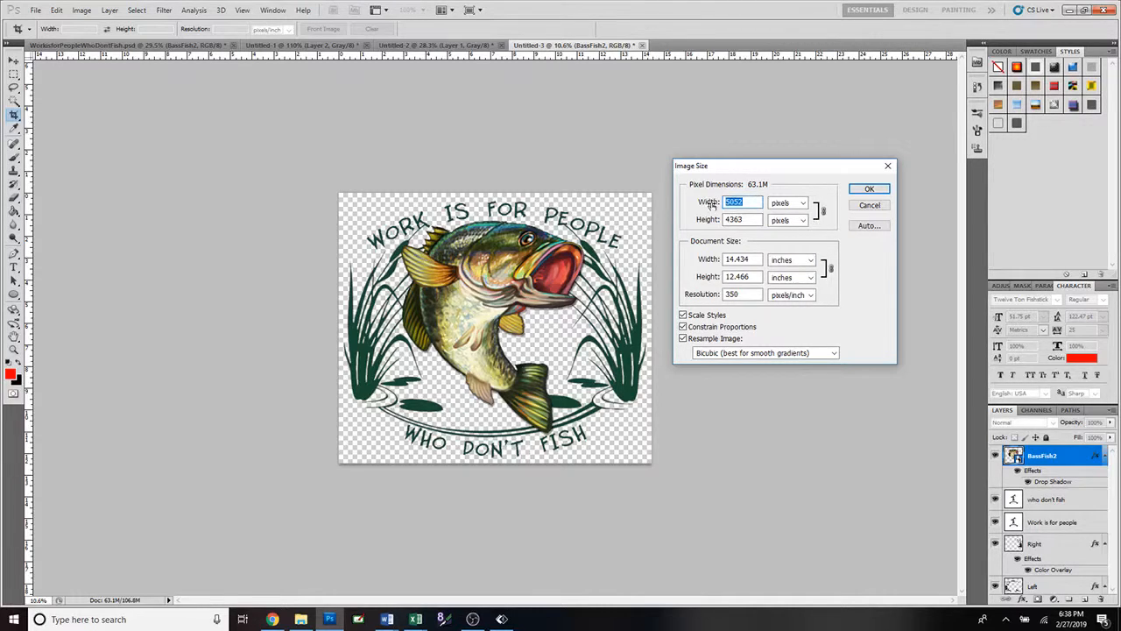
pyautogui.write('3100')
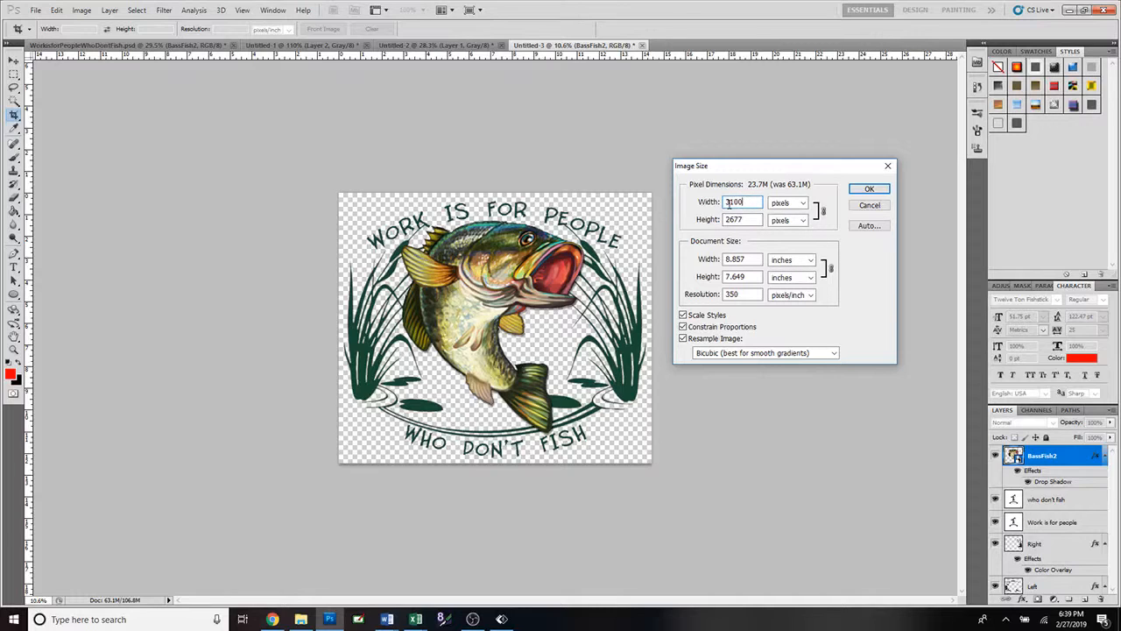
pyautogui.click(866, 190)
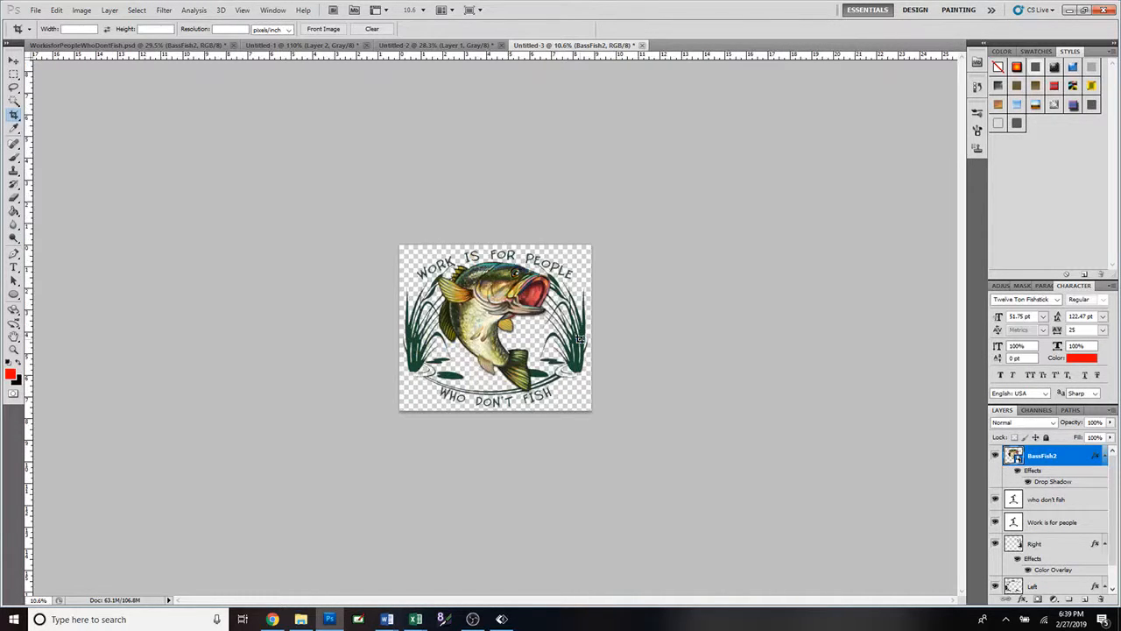
pyautogui.hotkey('ctrl', '0')
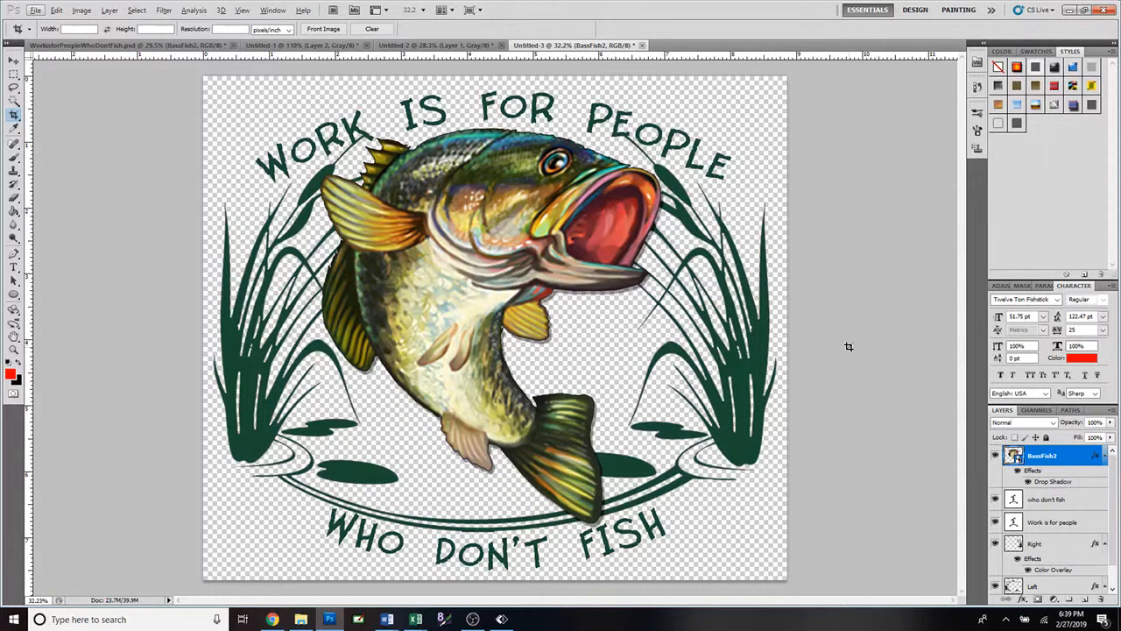
# Save the design as a PNG copy in the Designs folder, keeping the file name Untitled-3.png
pyautogui.click(34, 10)
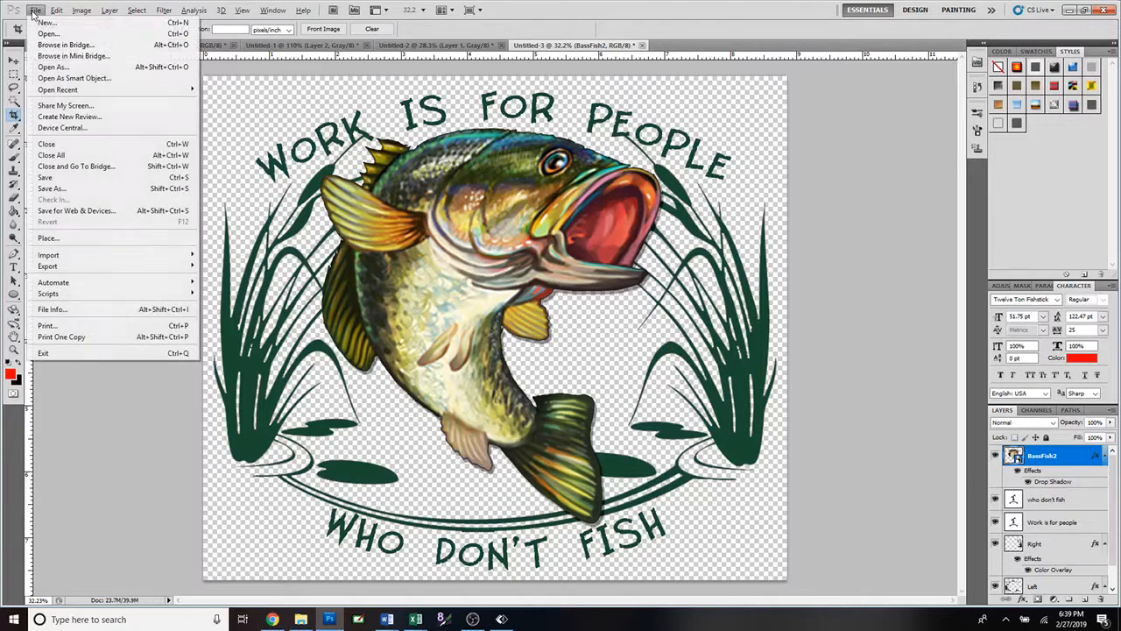
pyautogui.click(65, 189)
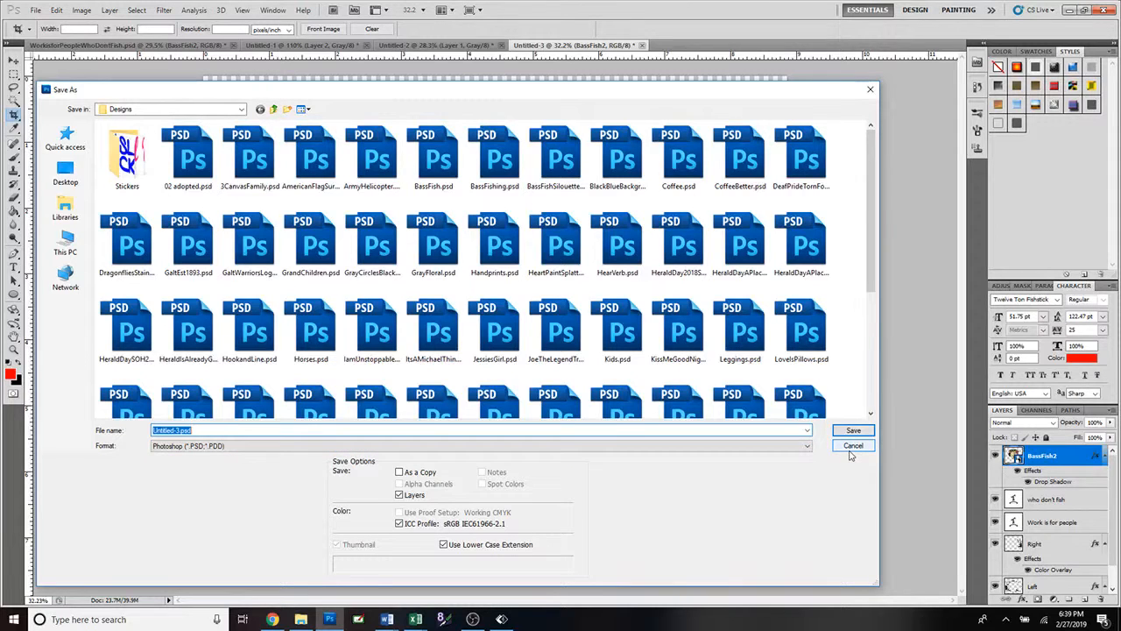
pyautogui.click(250, 448)
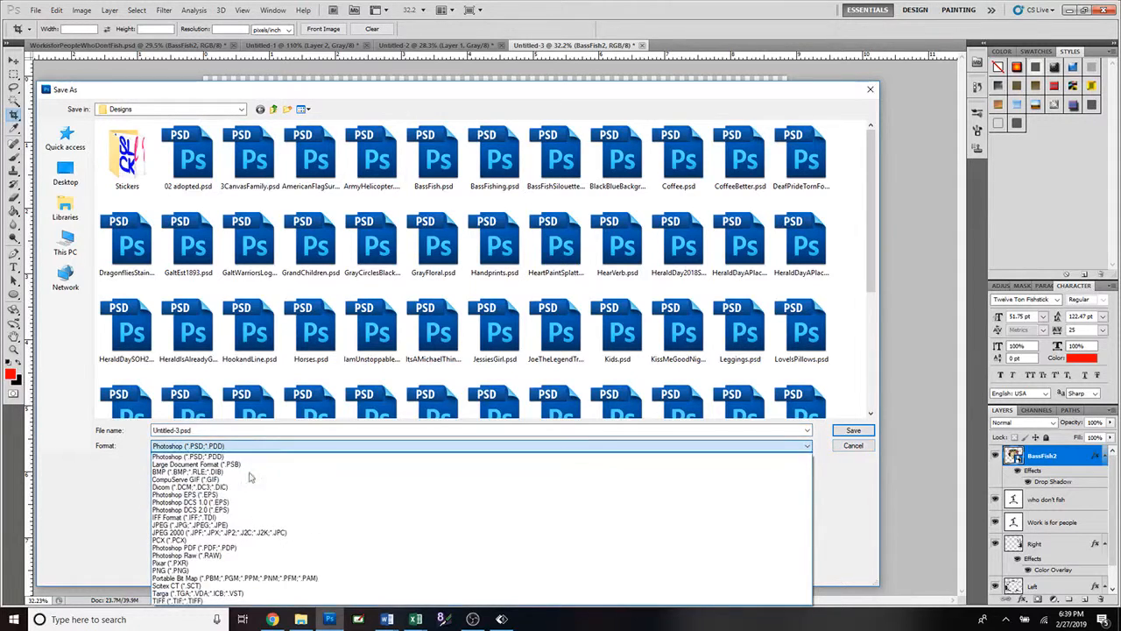
pyautogui.click(249, 571)
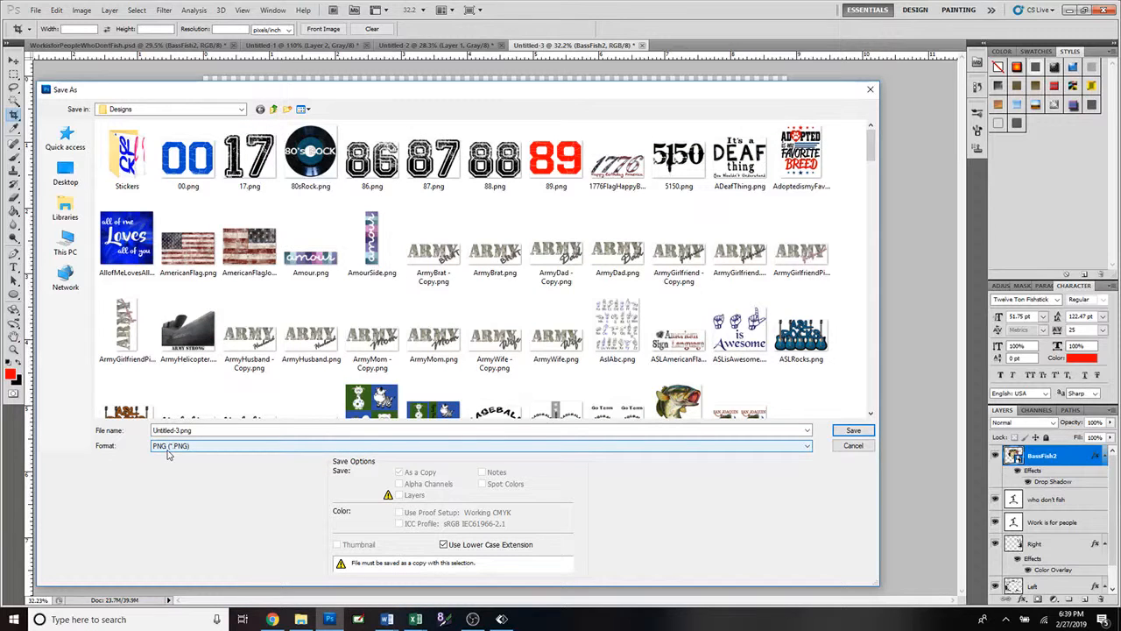
pyautogui.click(854, 431)
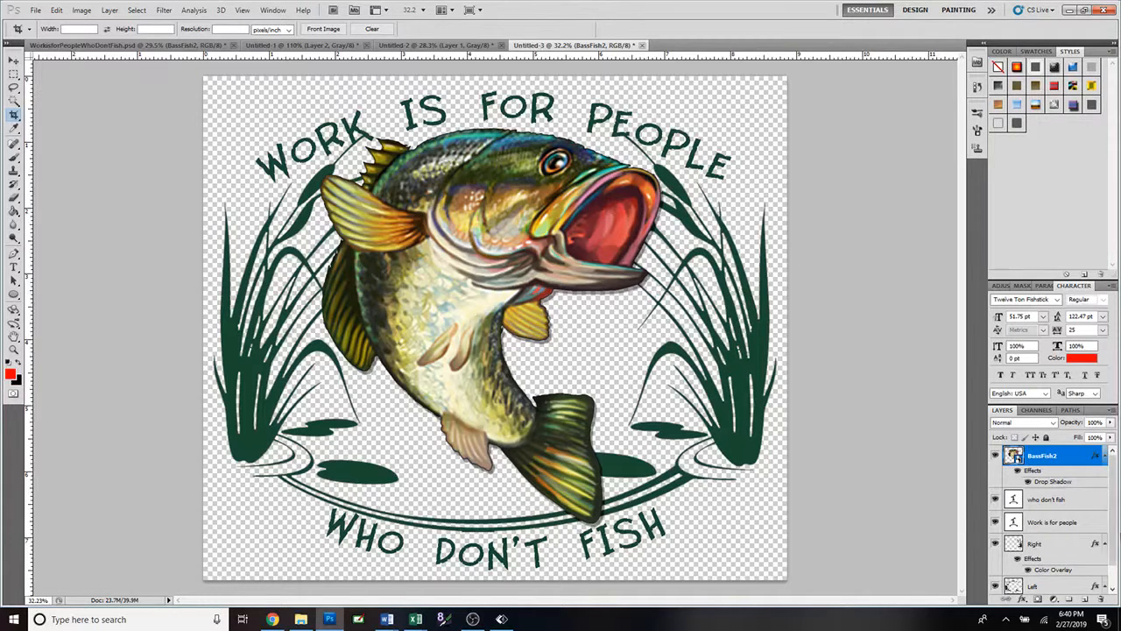
# Change the Right layer's Color Overlay to olive brown #514d31 and copy that effect onto the Left layer
pyautogui.scroll(-1, 1117, 526)
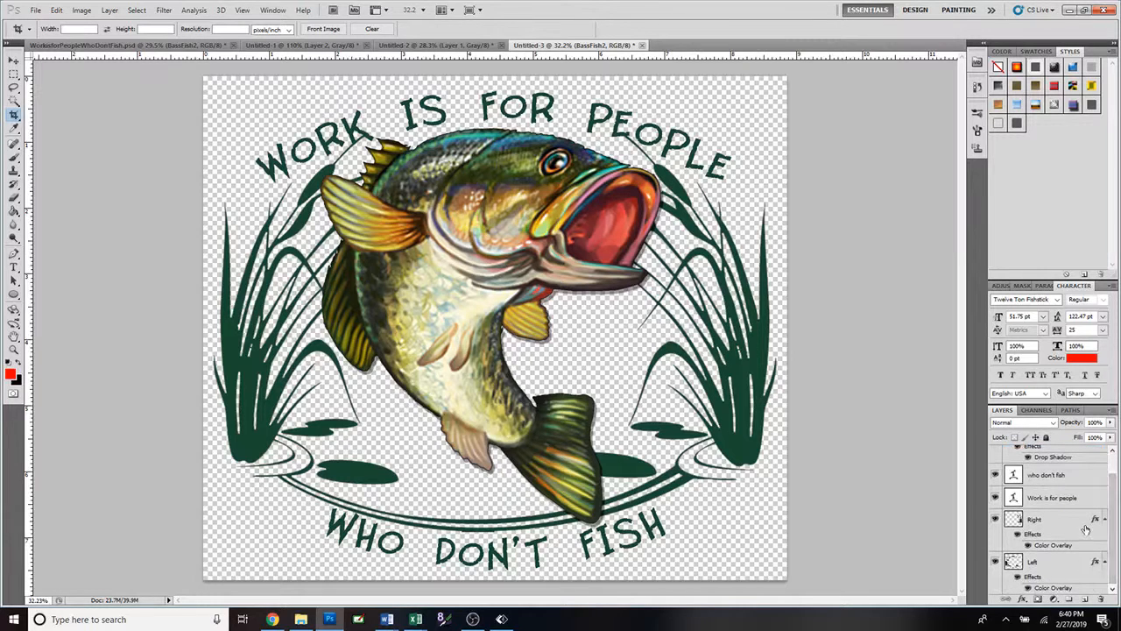
pyautogui.doubleClick(1096, 520)
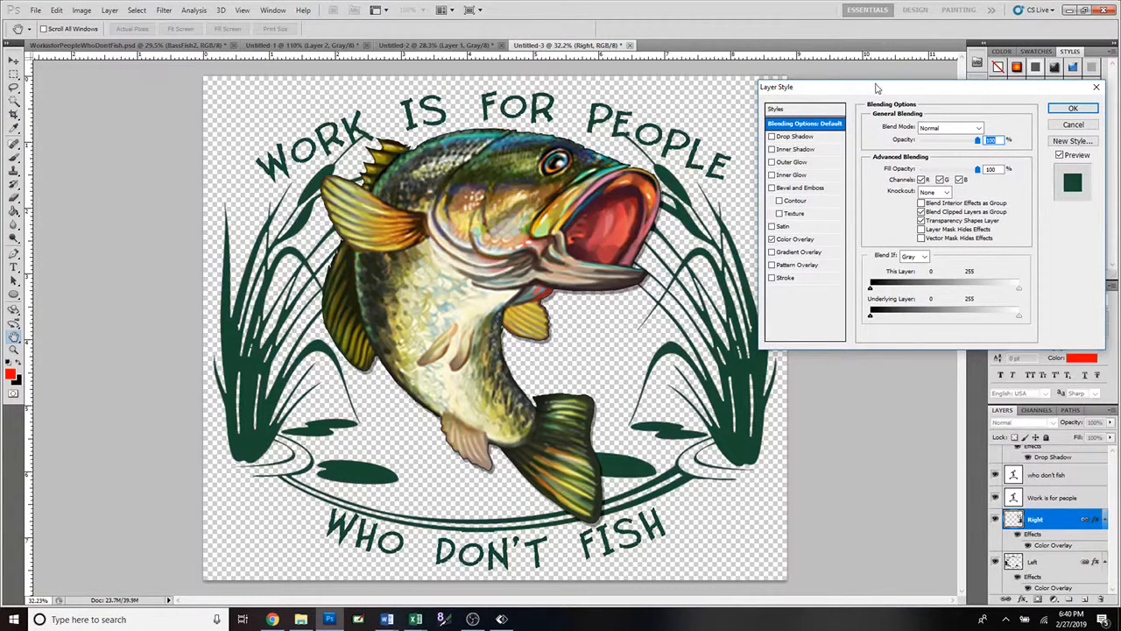
pyautogui.moveTo(878, 87); pyautogui.dragTo(909, 88)
pyautogui.click(851, 241)
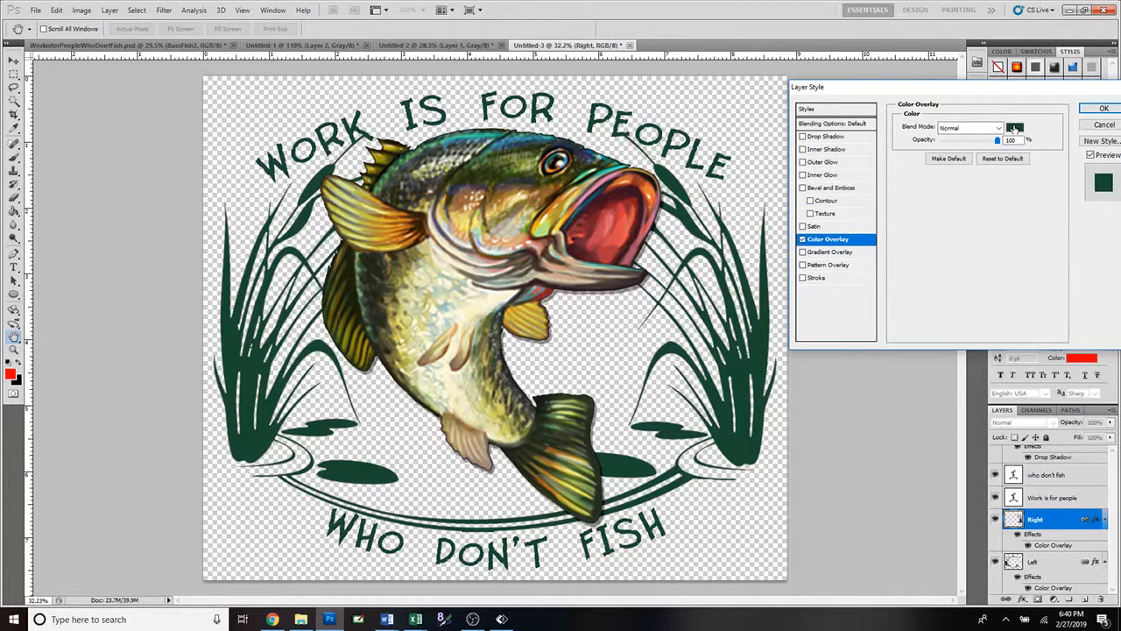
pyautogui.click(1015, 128)
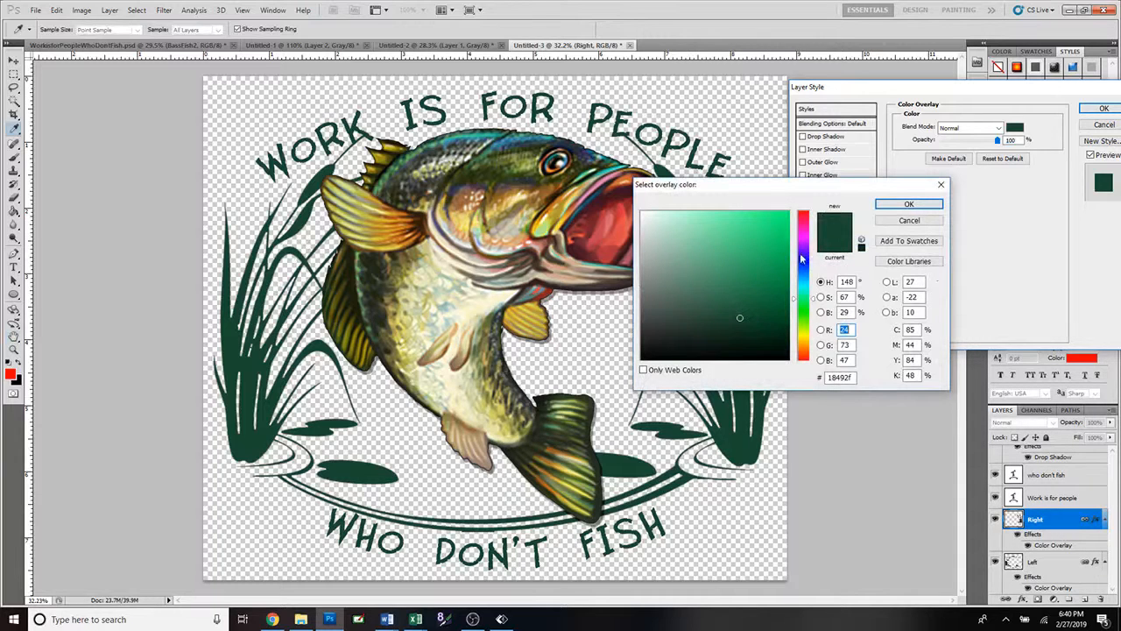
pyautogui.moveTo(807, 226); pyautogui.dragTo(802, 315)
pyautogui.click(804, 325)
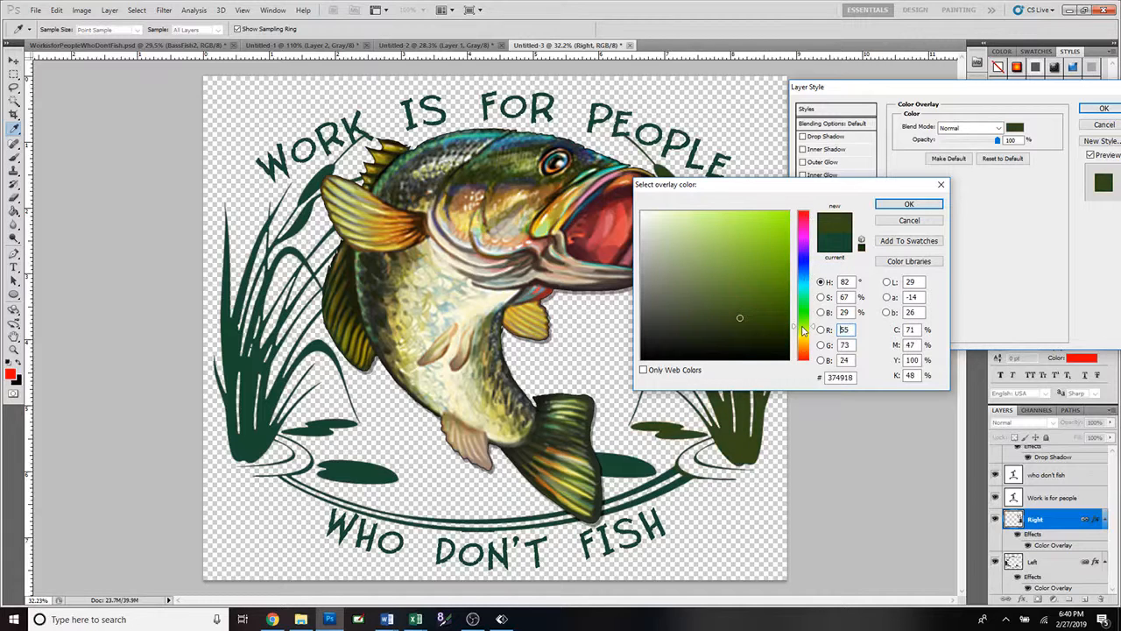
pyautogui.click(803, 338)
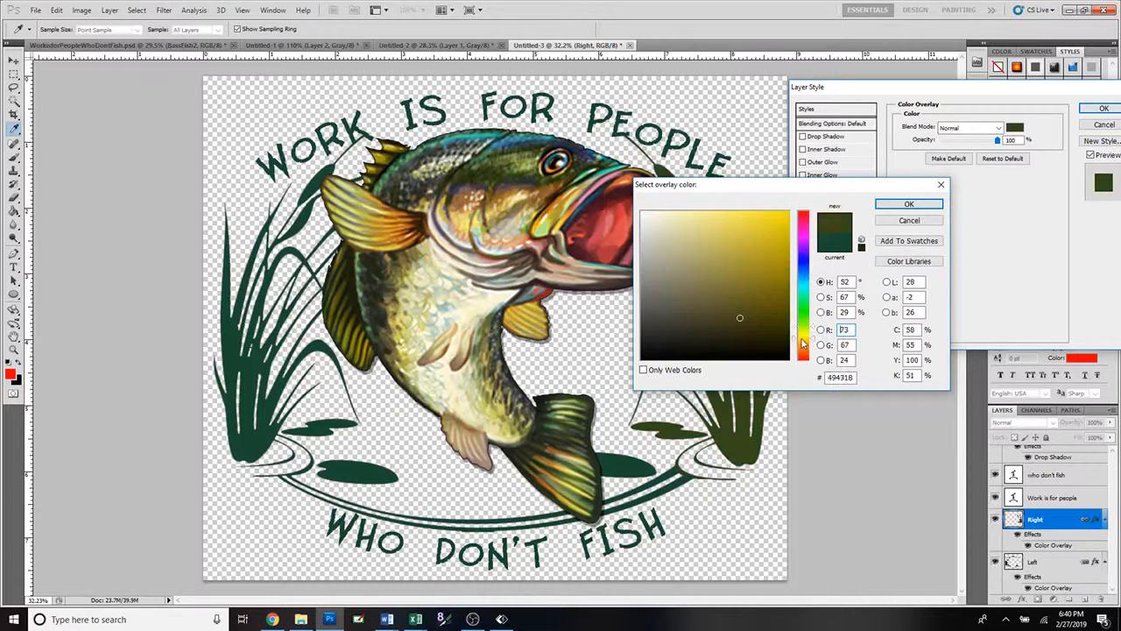
pyautogui.moveTo(740, 319); pyautogui.dragTo(700, 312)
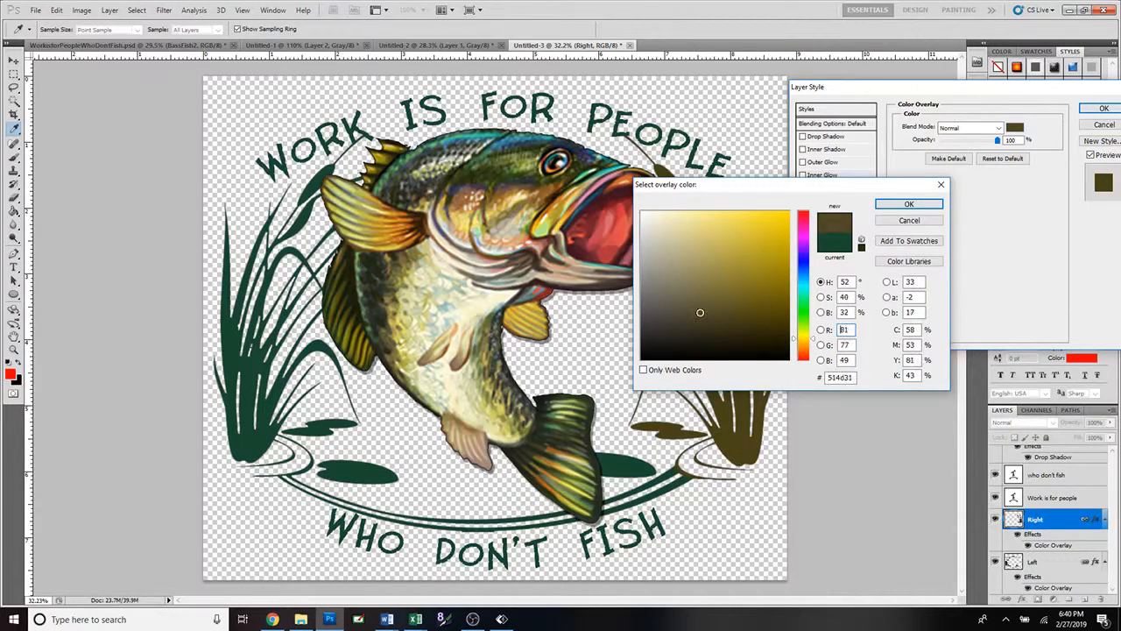
pyautogui.click(909, 204)
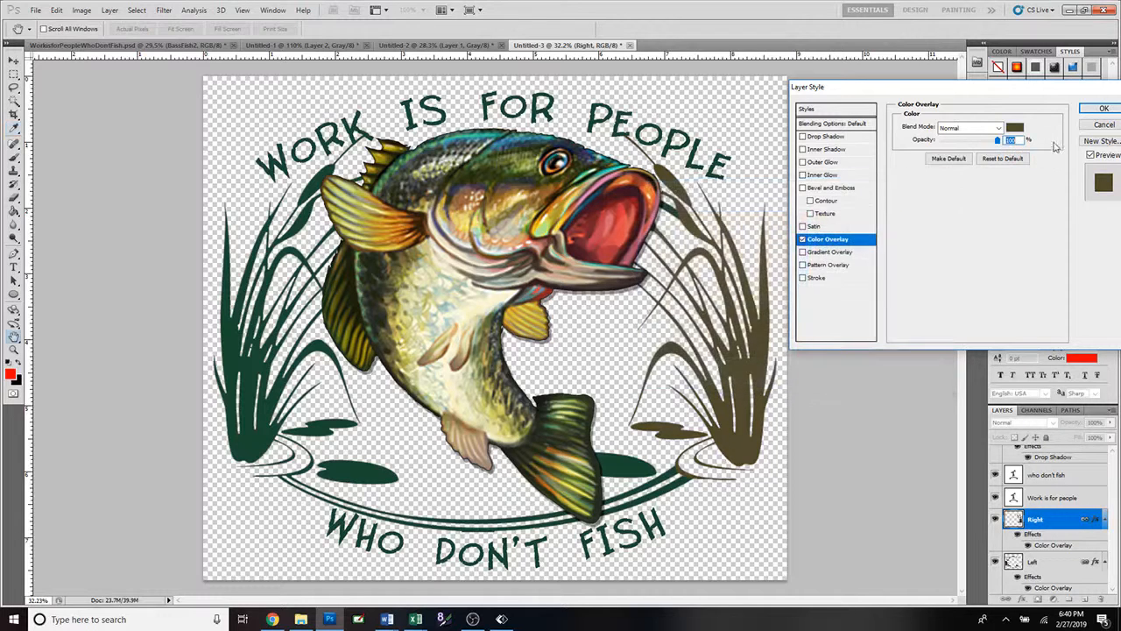
pyautogui.click(1104, 107)
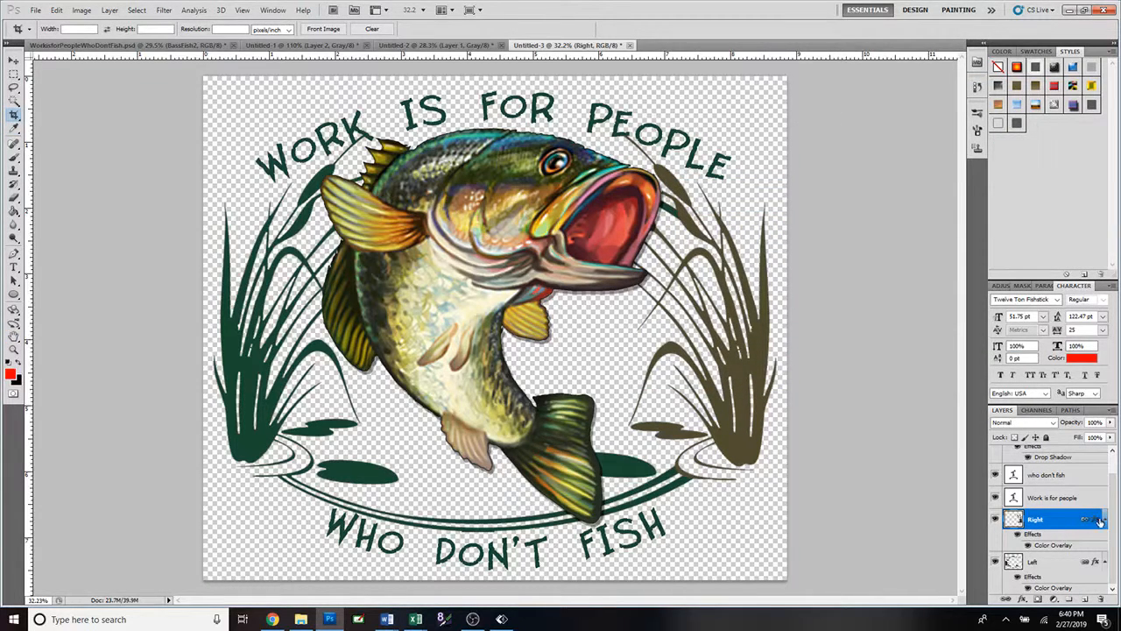
pyautogui.moveTo(1093, 521); pyautogui.dragTo(1094, 565)
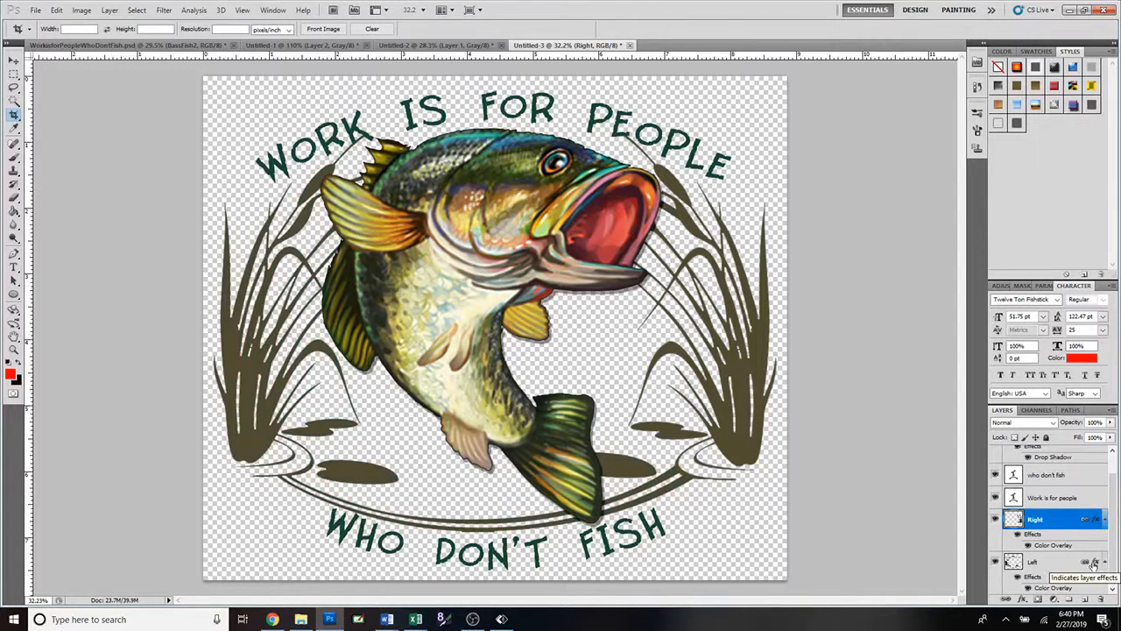